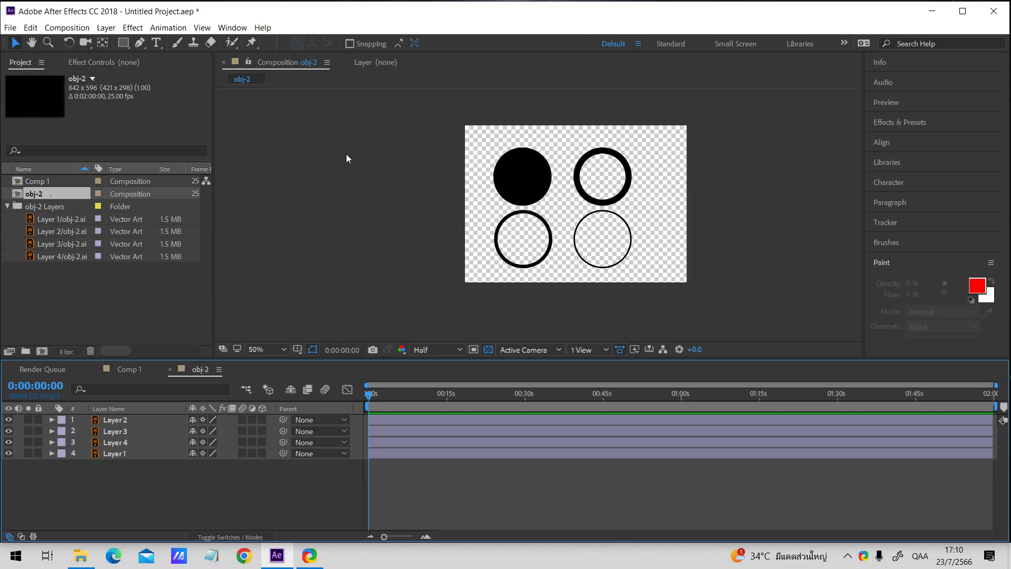
key(XF86AudioRaiseVolume)
key(XF86AudioRaiseVolume)
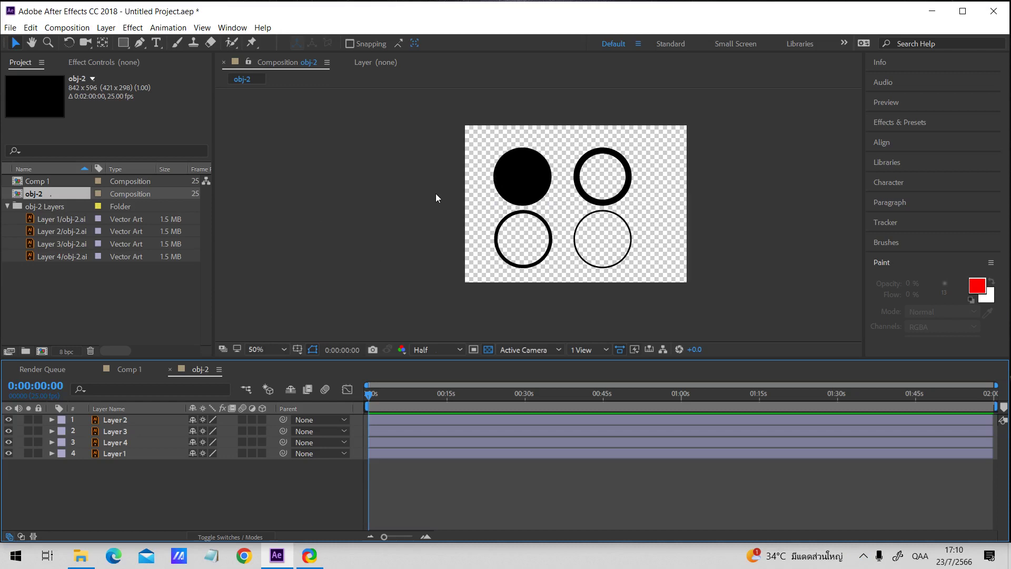
click(529, 193)
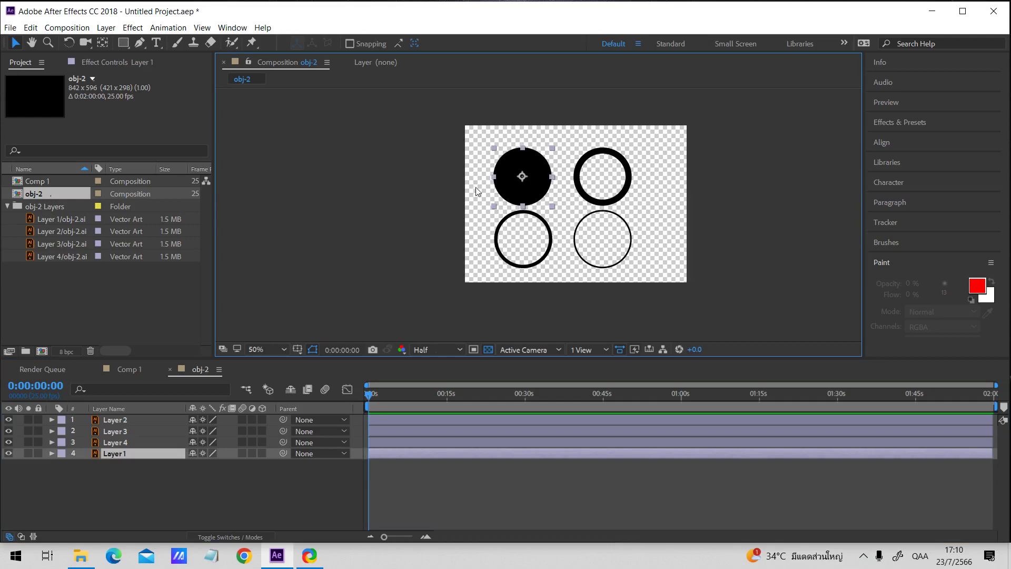
key(XF86AudioRaiseVolume)
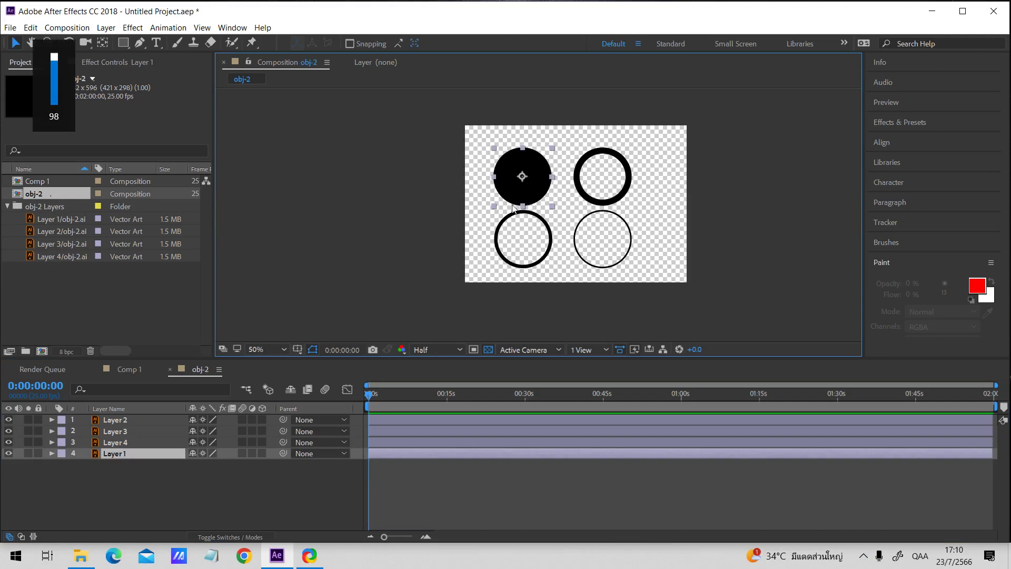
click(715, 179)
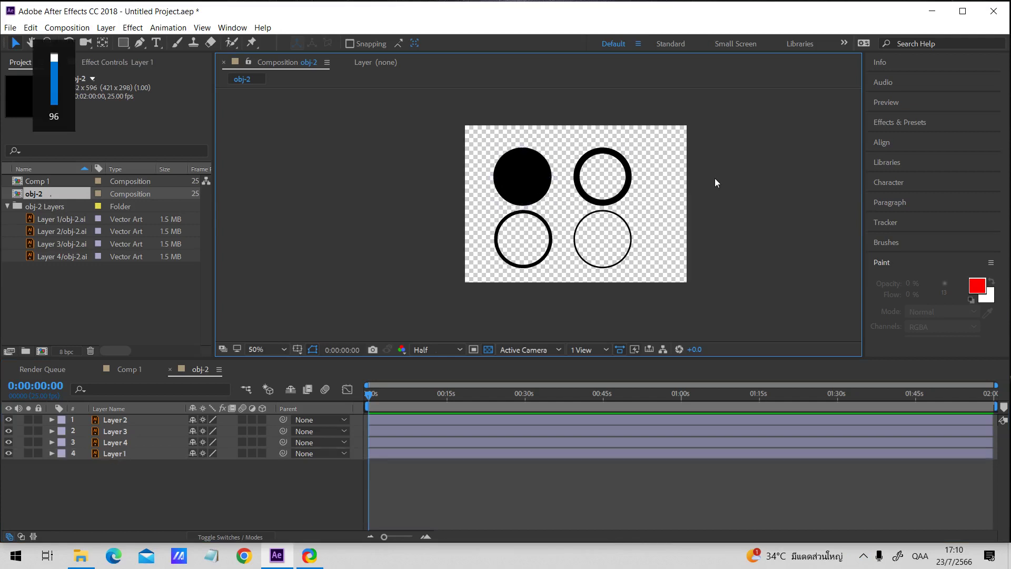
click(545, 193)
click(617, 199)
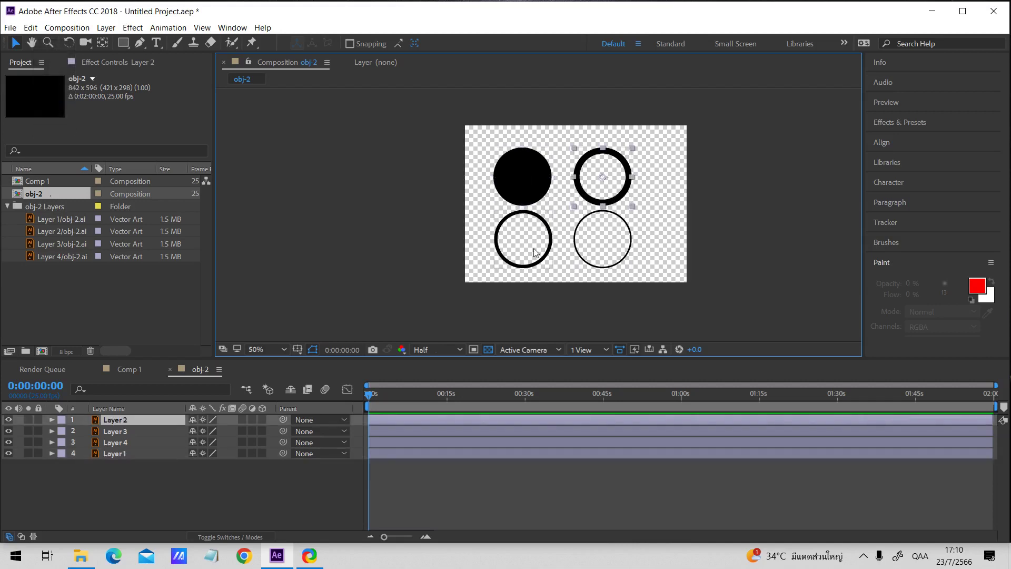
click(500, 203)
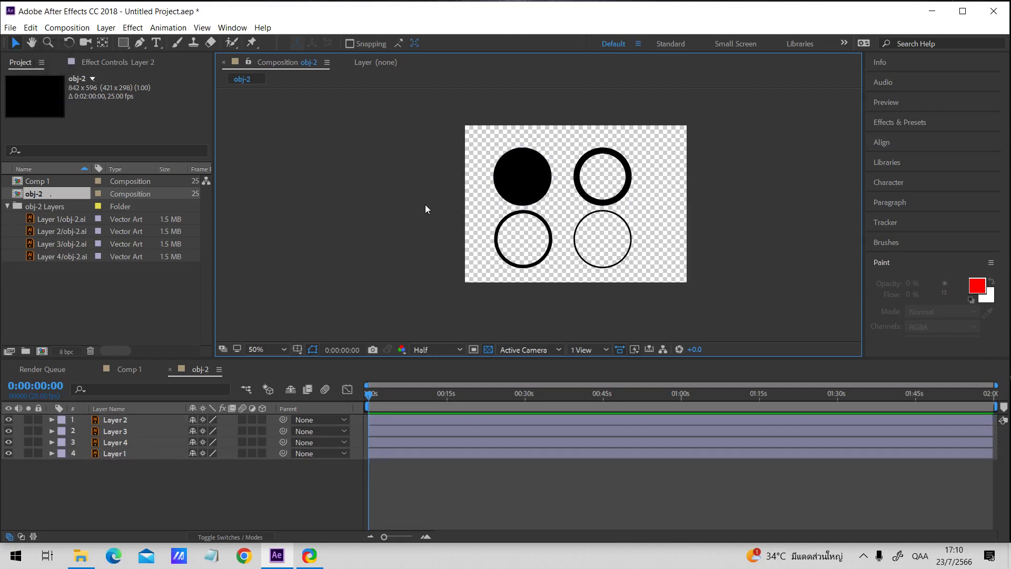
click(539, 182)
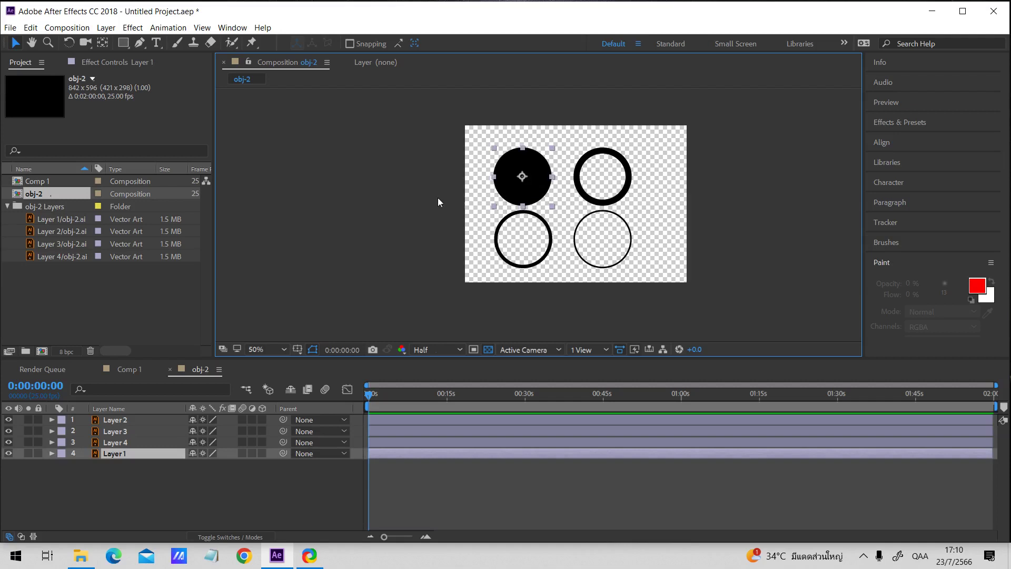
click(463, 200)
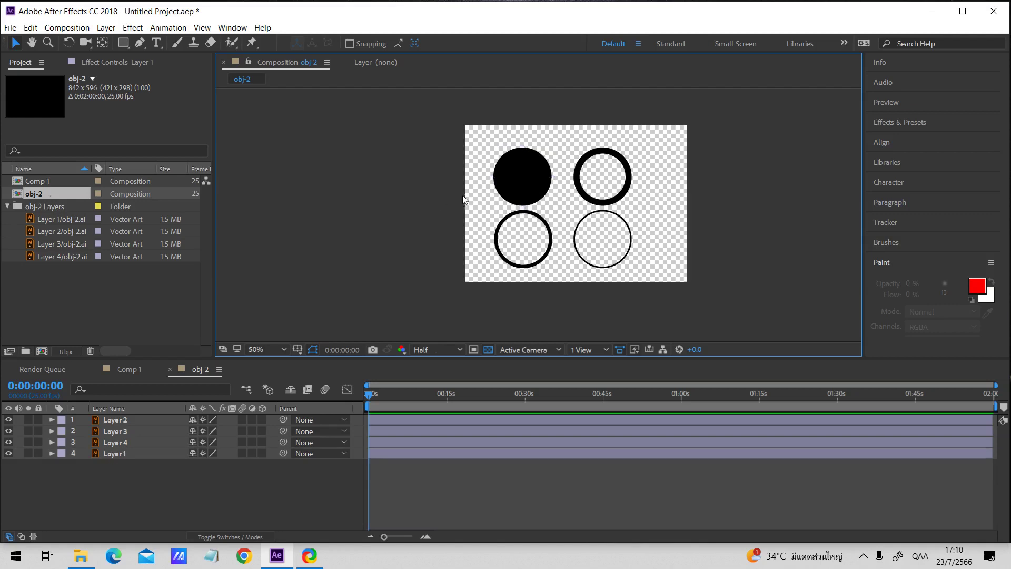
- Copy the filled black circle layer from obj-2 into Comp 1 and turn on the transparency grid
click(536, 179)
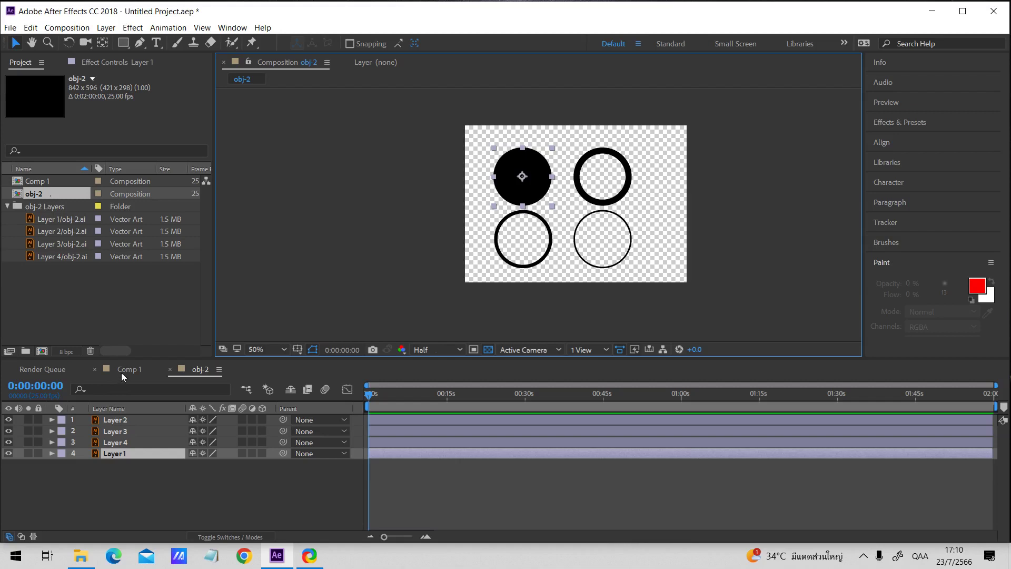
click(136, 368)
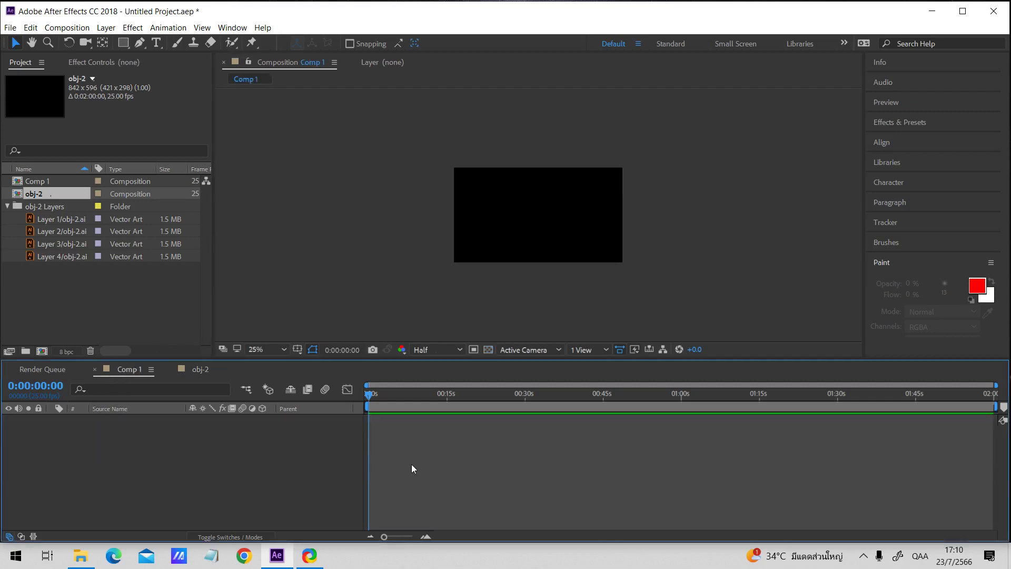
key(ctrl+v)
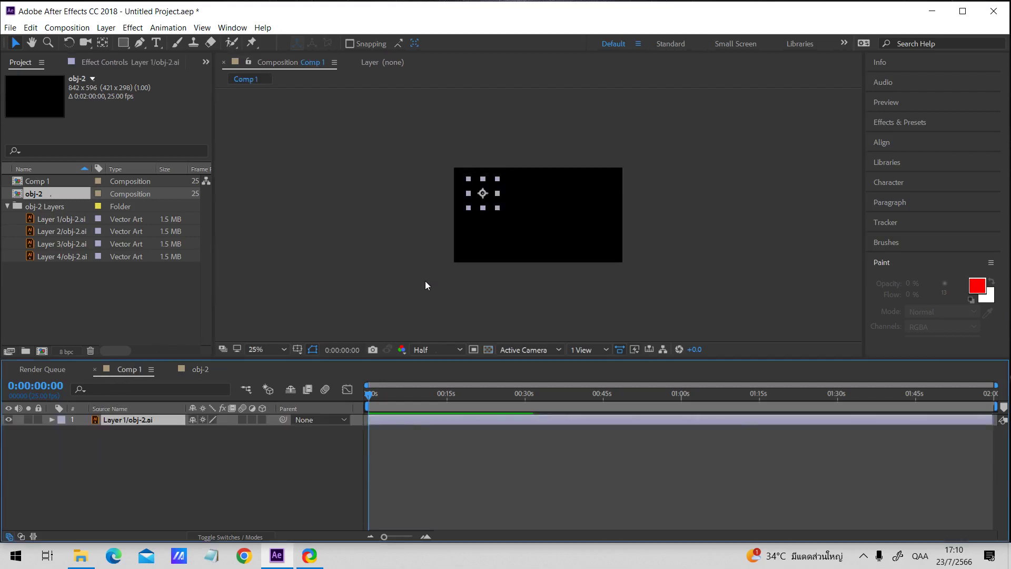
click(484, 196)
click(485, 196)
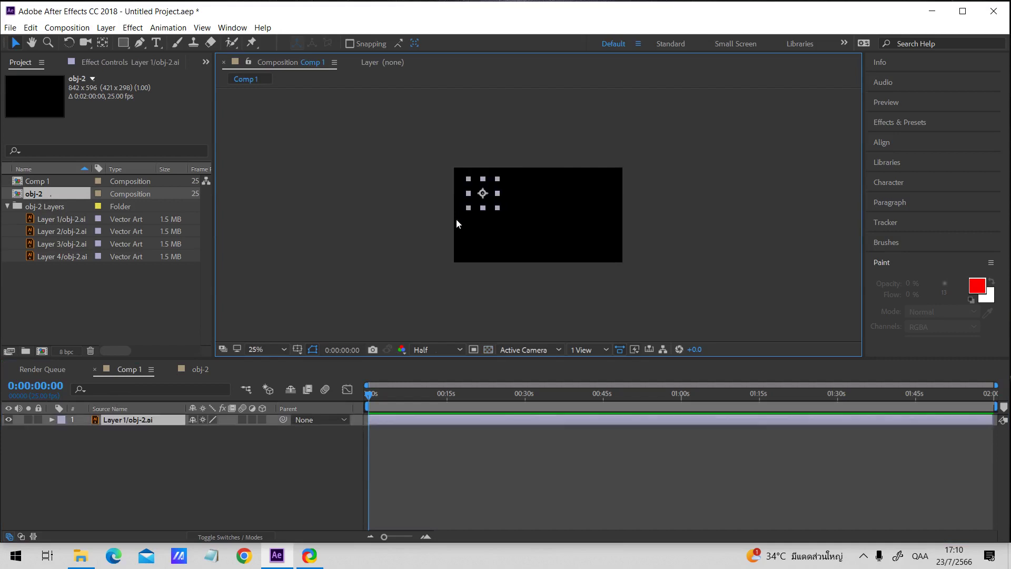
click(401, 272)
click(489, 350)
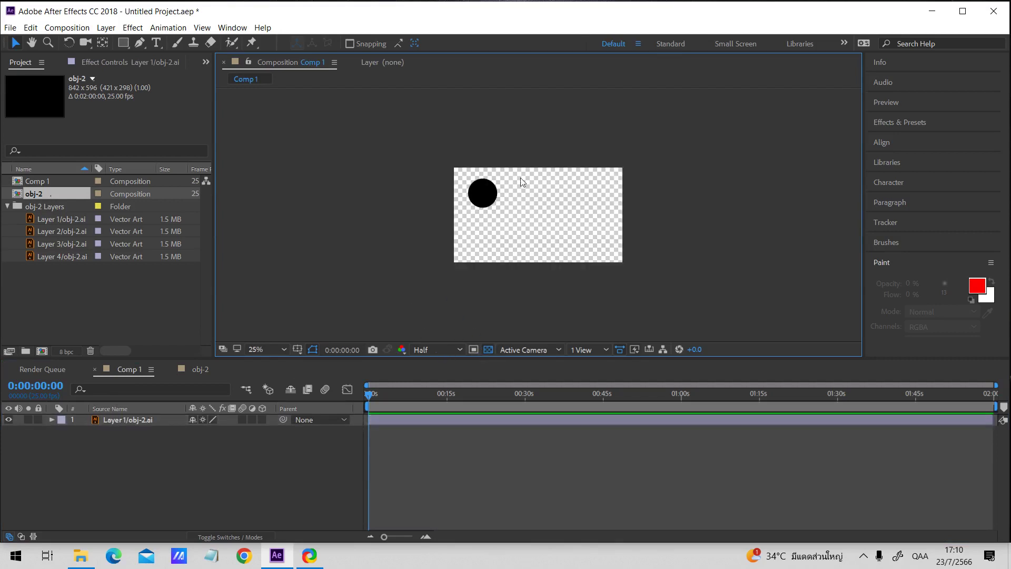
- Show the title/action safe guides and move the black circle to the centre of the frame
click(490, 193)
key(period)
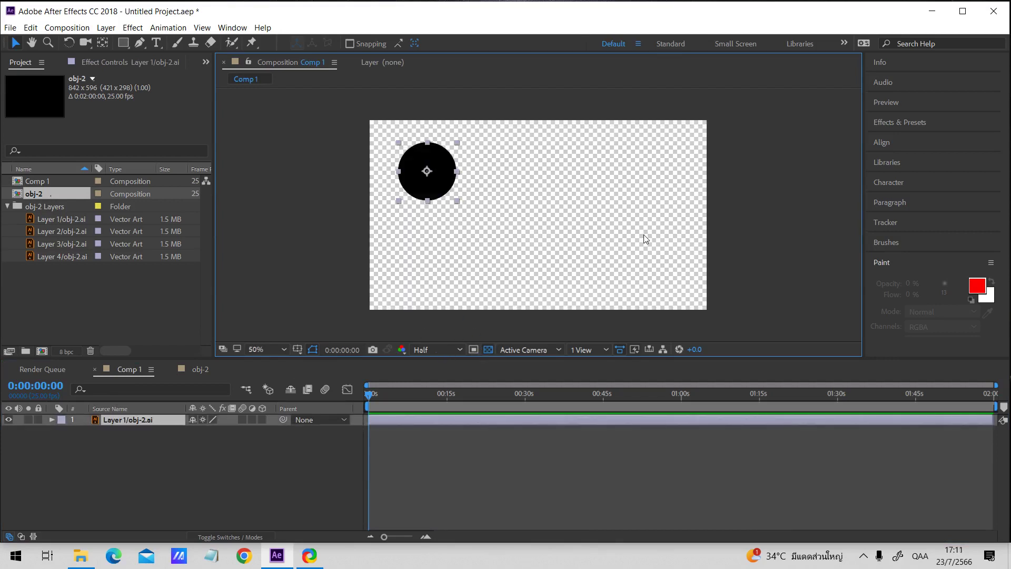
key(apostrophe)
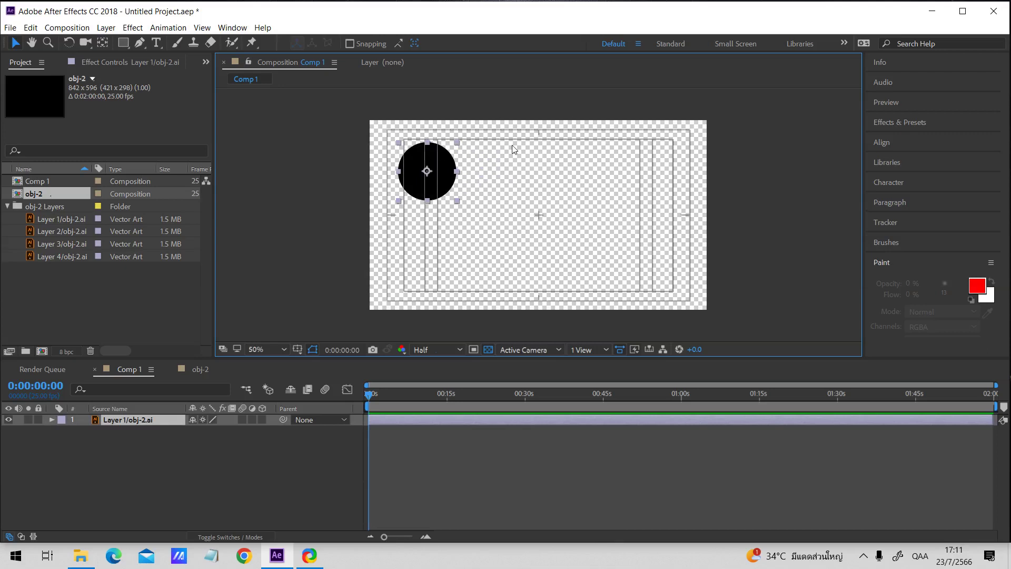
drag(450, 184, 563, 229)
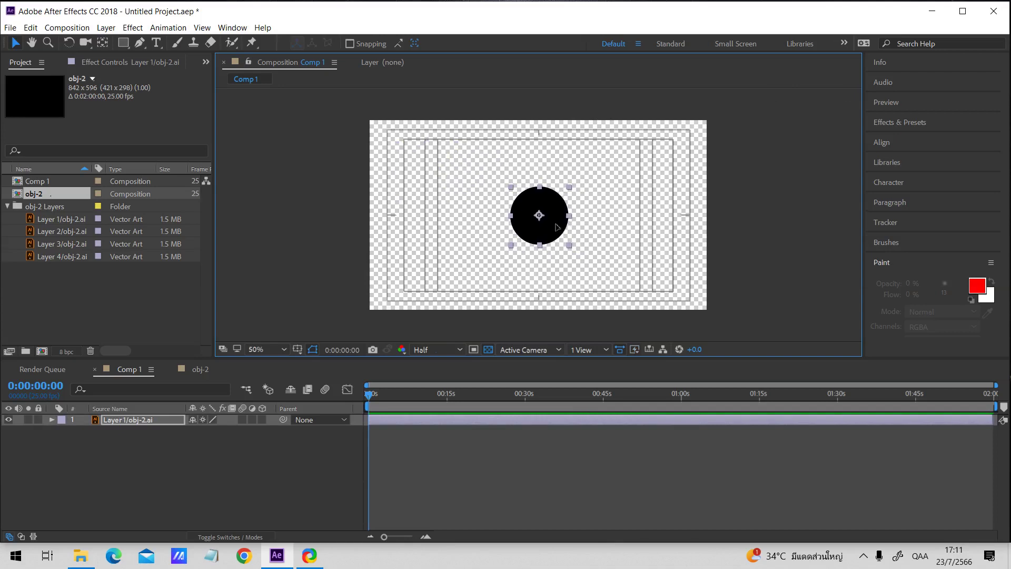
mouse_move(557, 226)
mouse_down()
mouse_move(583, 264)
mouse_move(551, 219)
mouse_up()
- Set the circle layer's scale to 222%
key(s)
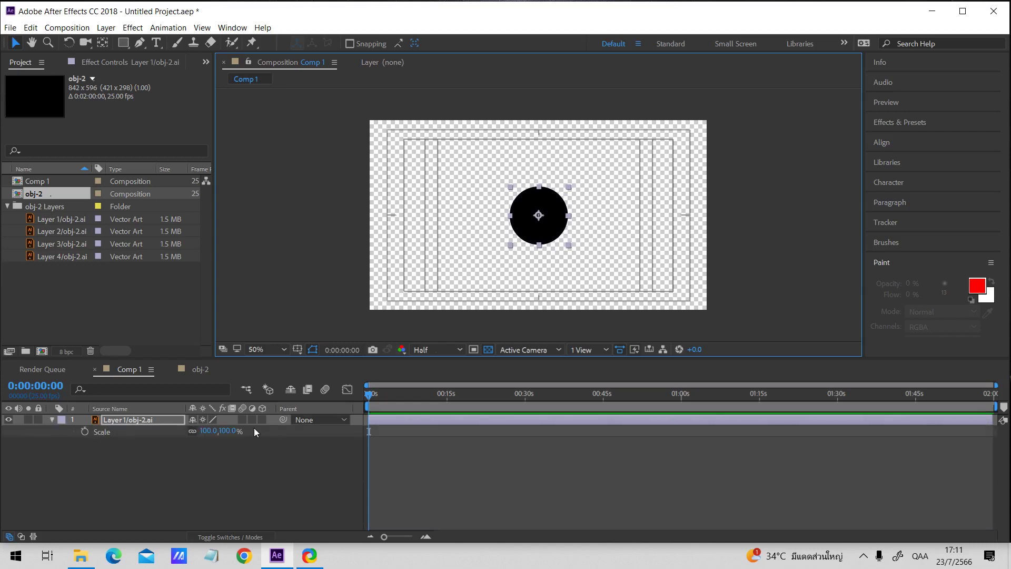
drag(221, 431, 273, 431)
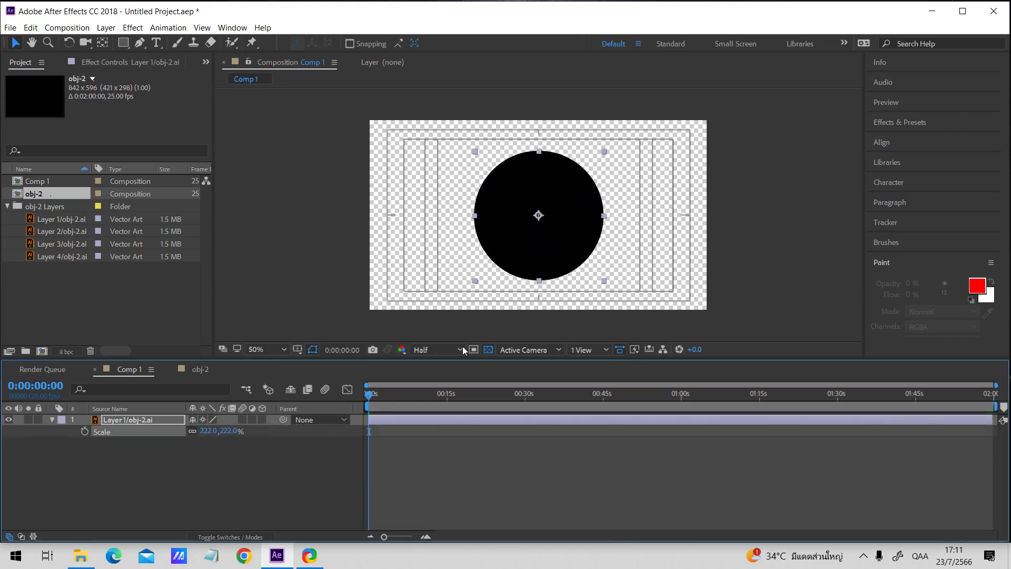
click(509, 247)
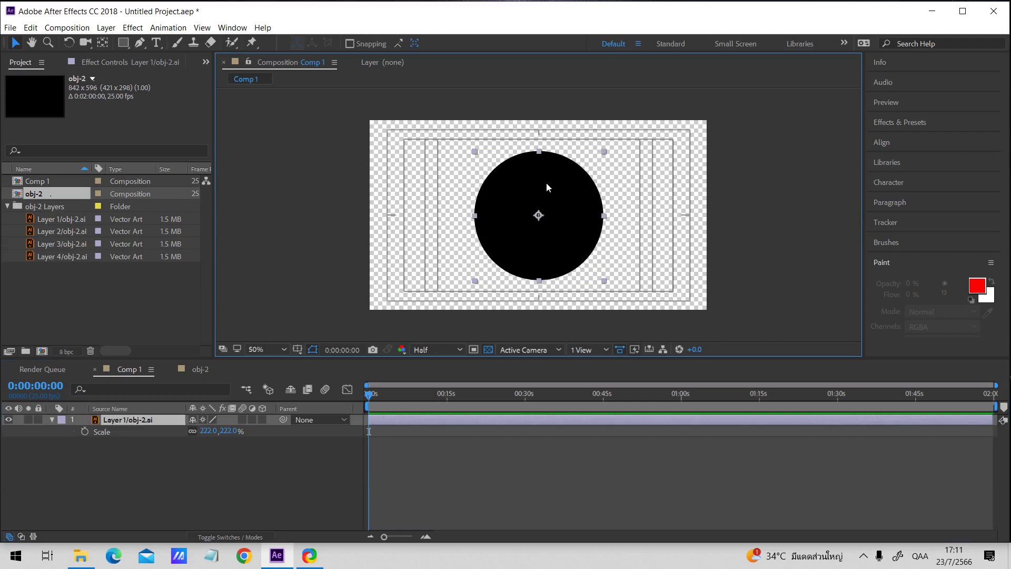
- Apply a Tint effect to the circle with Map Black To set to FFFFFF, and turn off the transparency grid
click(132, 28)
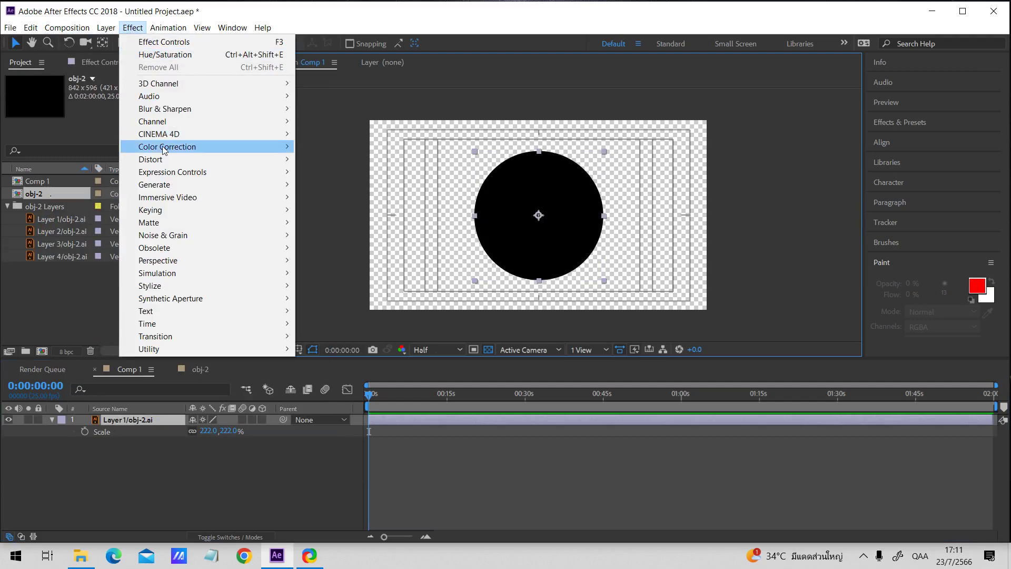
mouse_move(174, 146)
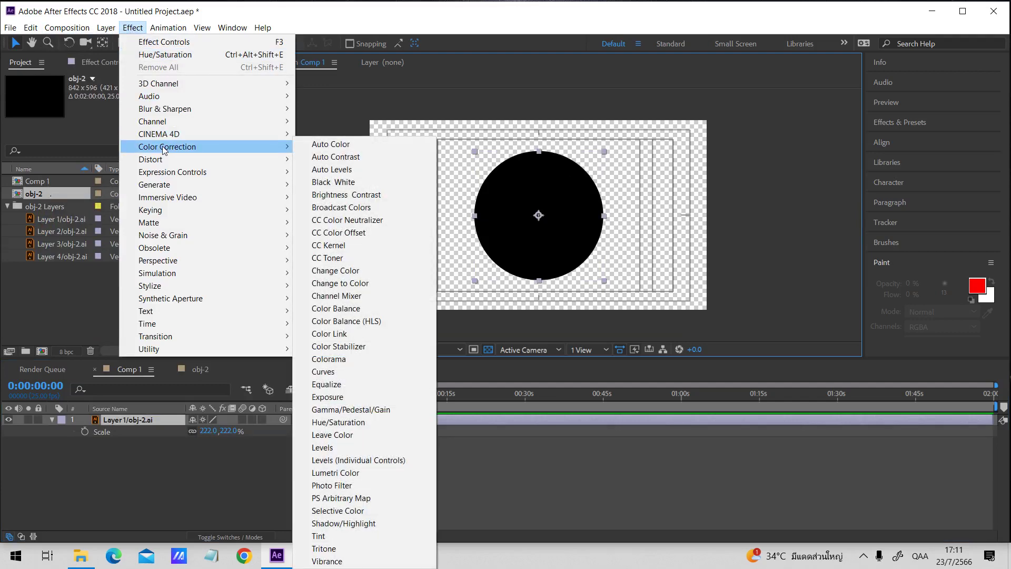
click(339, 536)
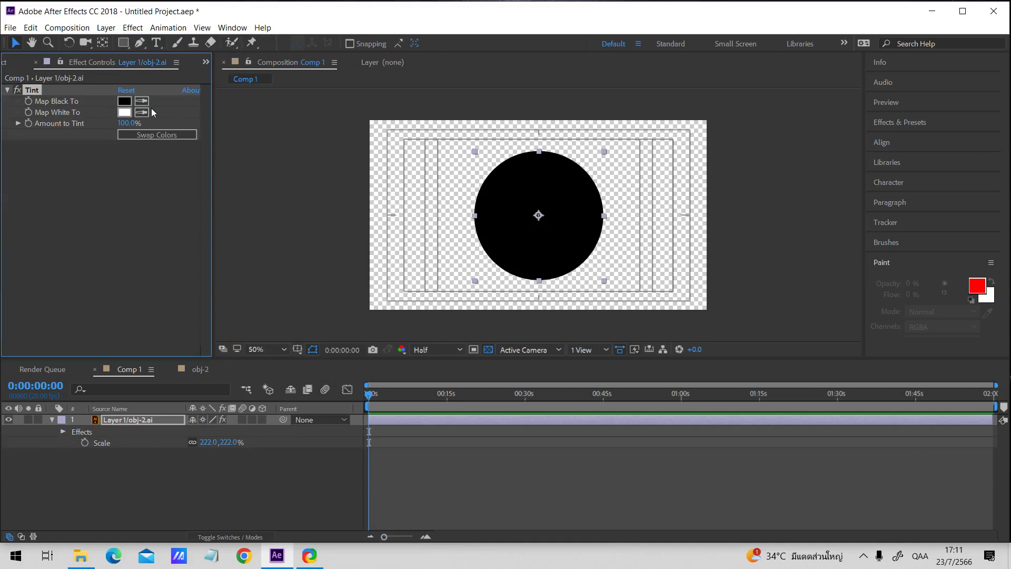
click(124, 101)
text(ffffff)
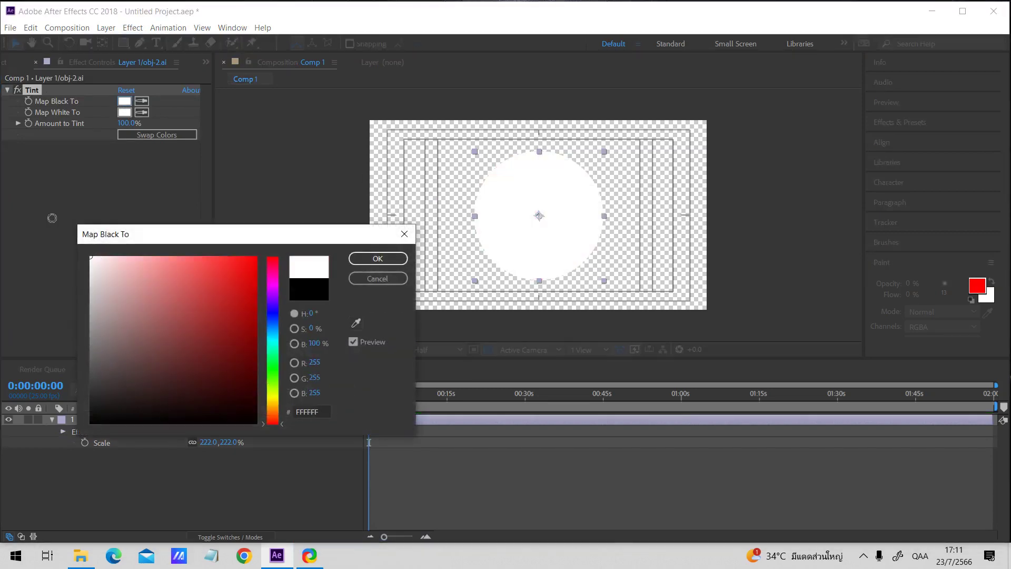
click(392, 258)
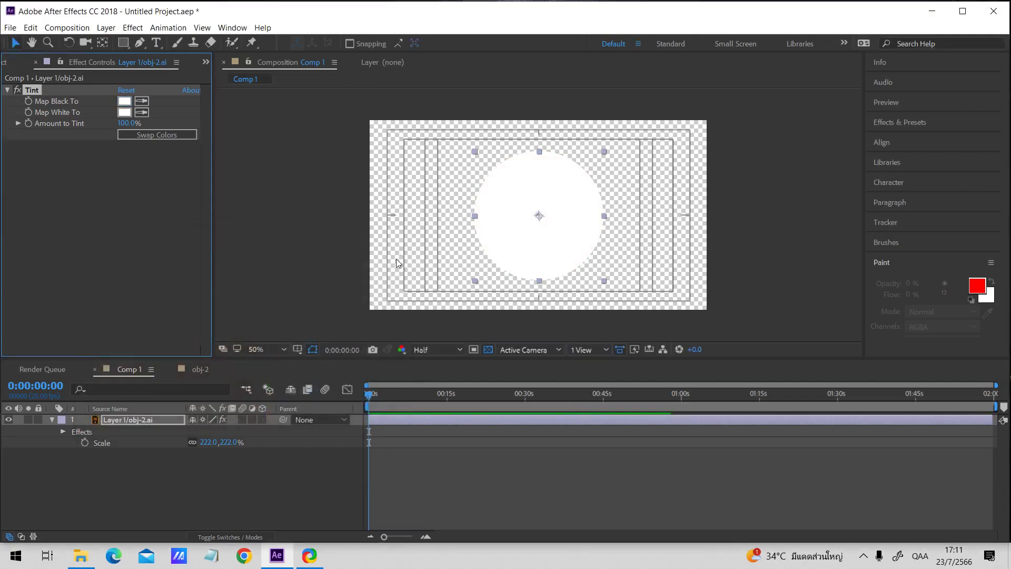
click(493, 196)
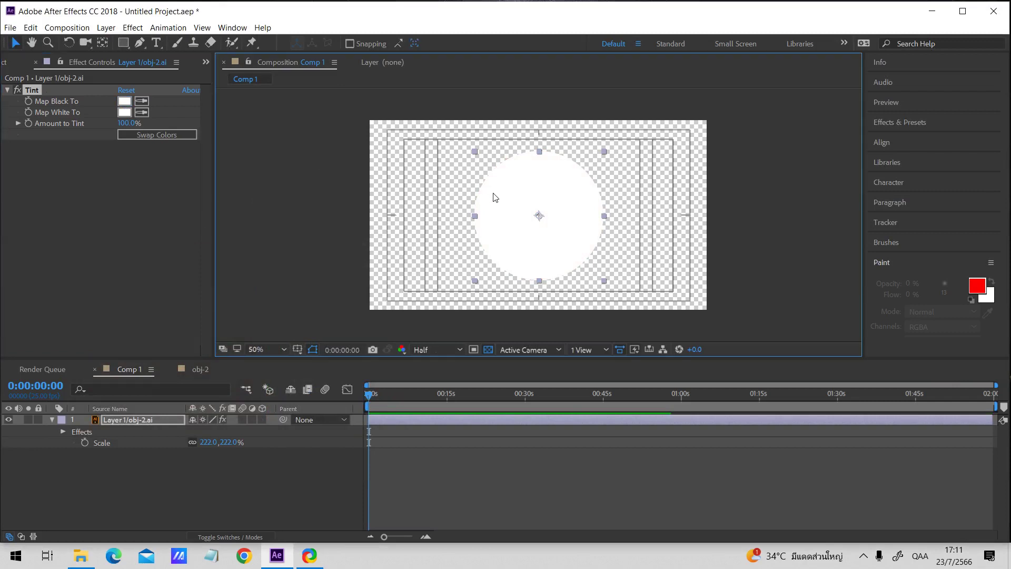
click(489, 350)
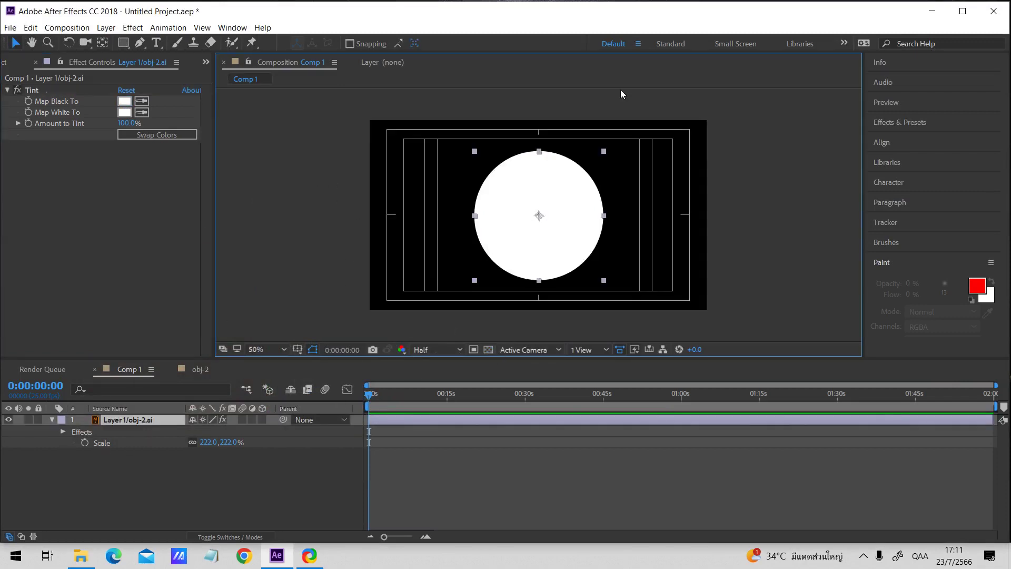
- Reduce the white circle's scale to 127% and deselect the layer
drag(210, 442, 156, 435)
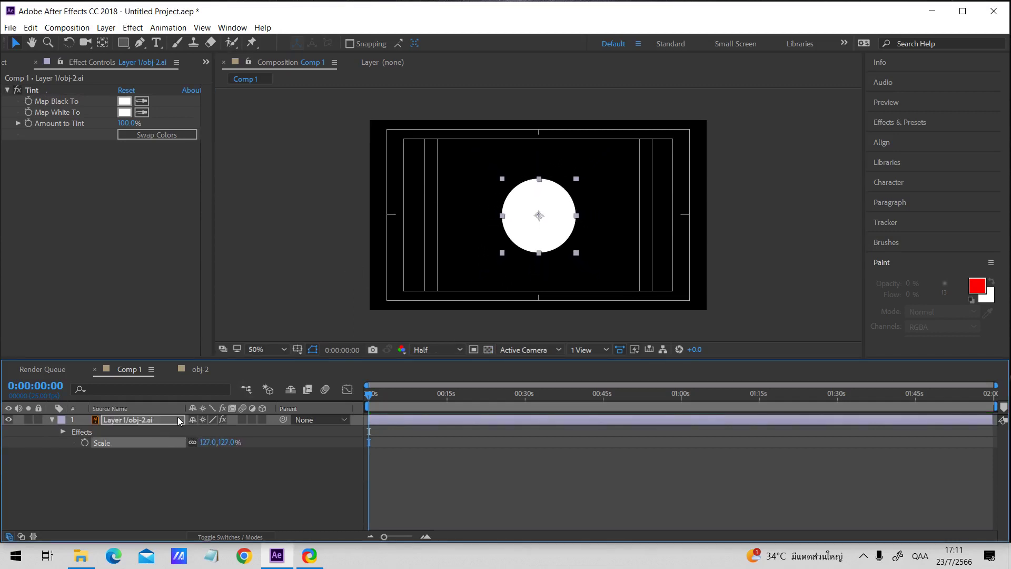
scroll(587, 245, up, 2)
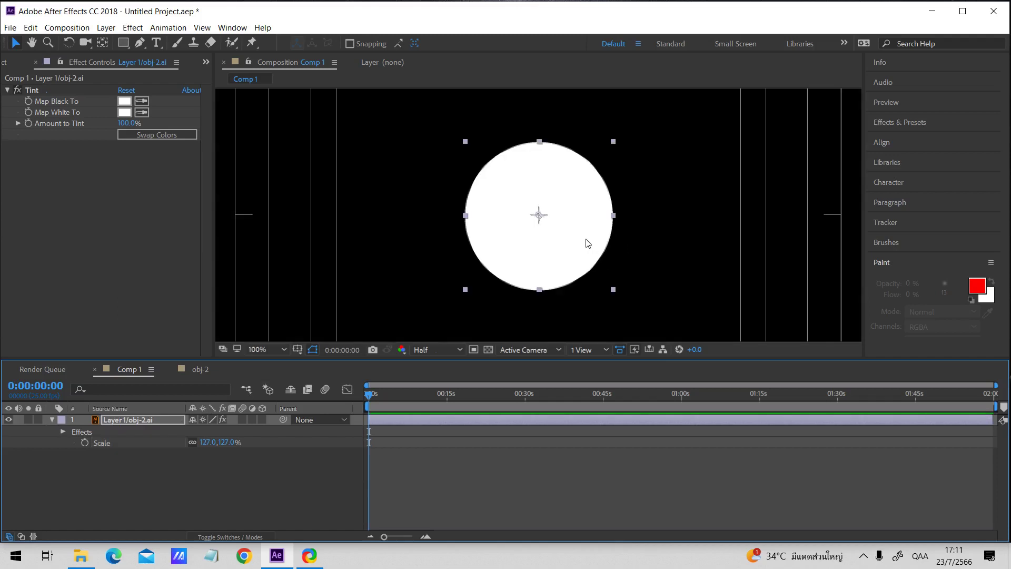
scroll(587, 245, down, 2)
click(703, 232)
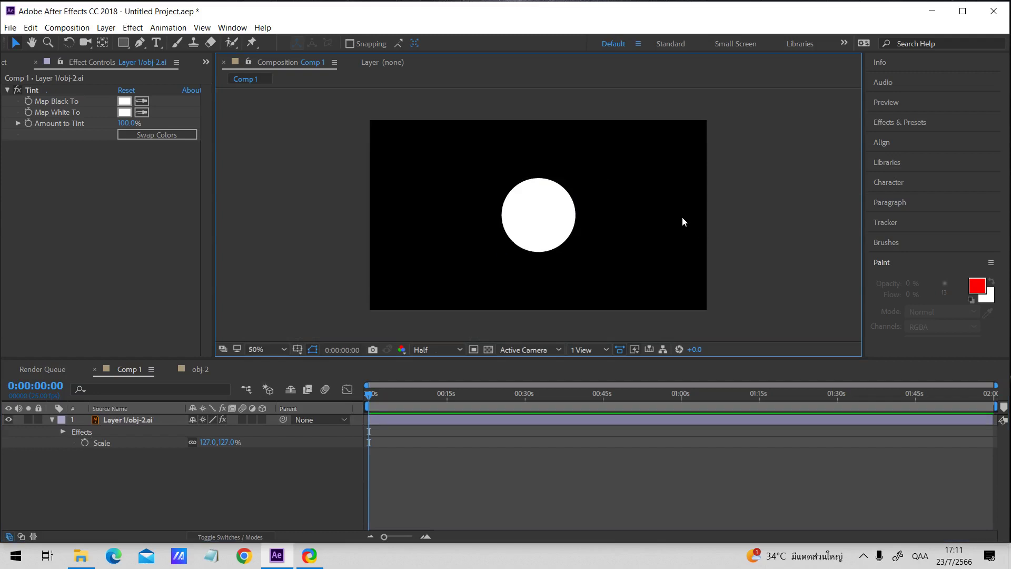
- Zoom the timeline in to about the first seven seconds and maximize the program window
click(508, 222)
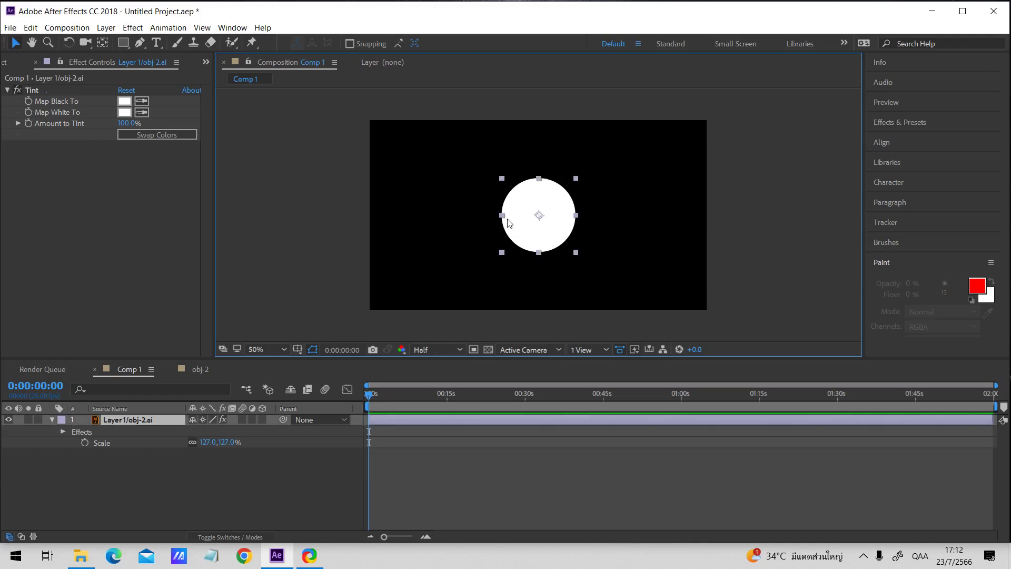
click(402, 469)
scroll(443, 505, up, 5)
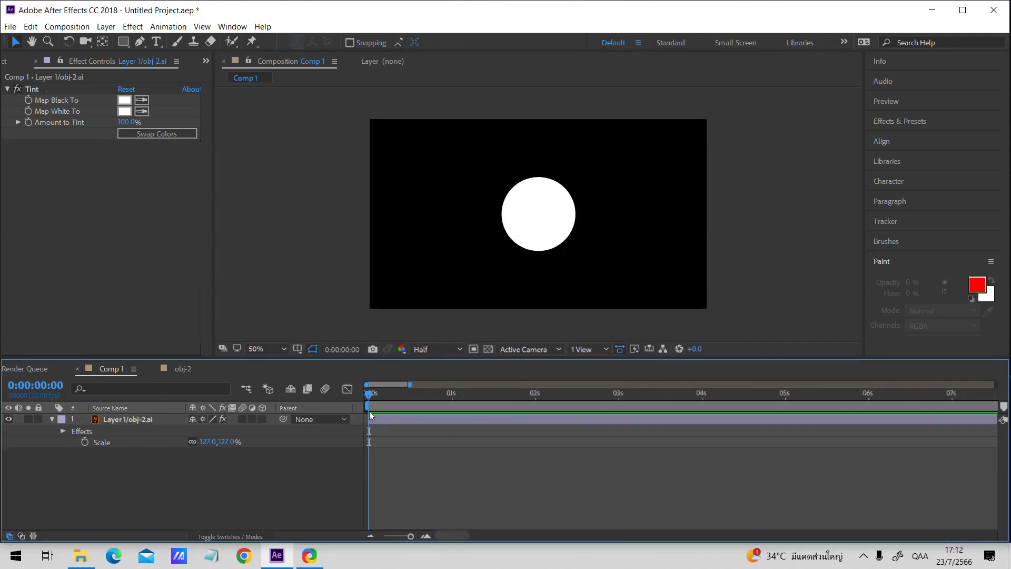
click(966, 11)
click(965, 11)
- Show the title/action safe guides, then set the circle's scale to 776% and keyframe it at 0:00:00:00
click(520, 195)
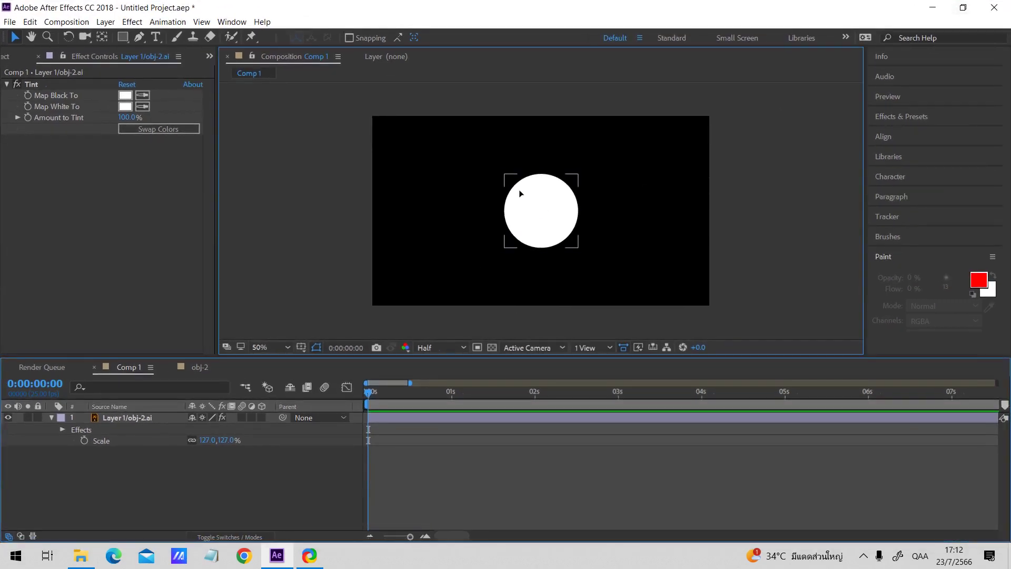
key(apostrophe)
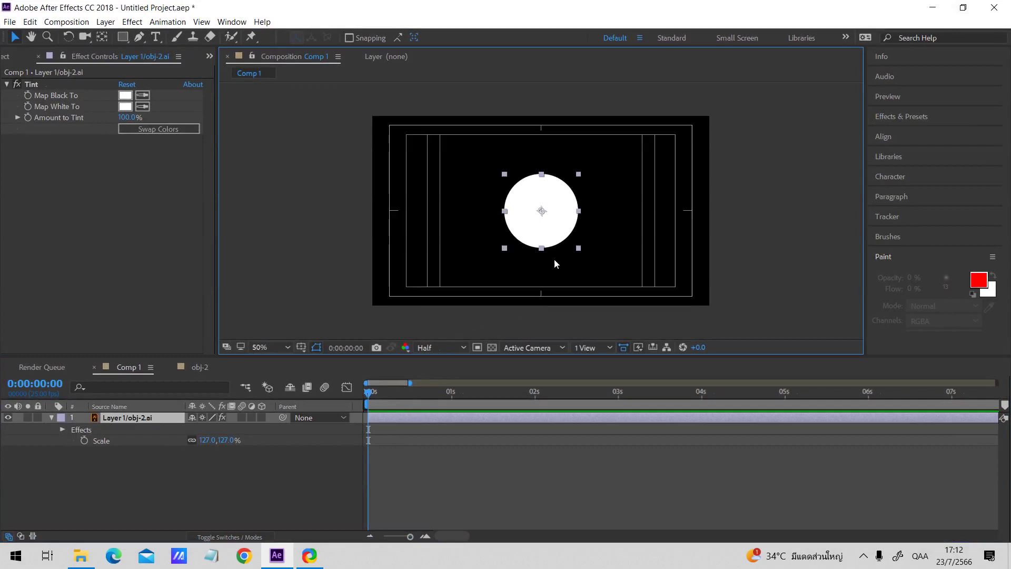
key(s)
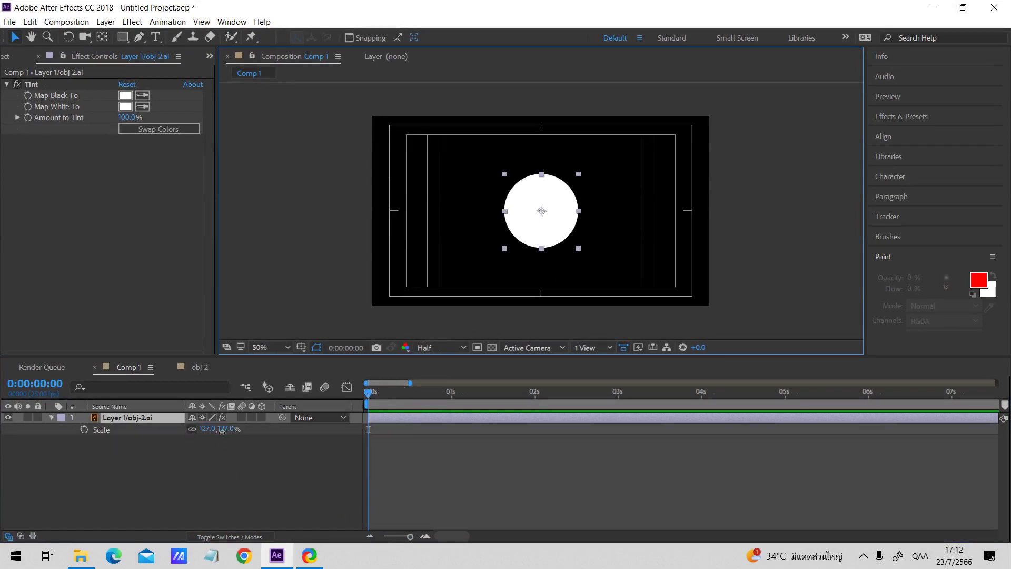
drag(221, 429, 582, 382)
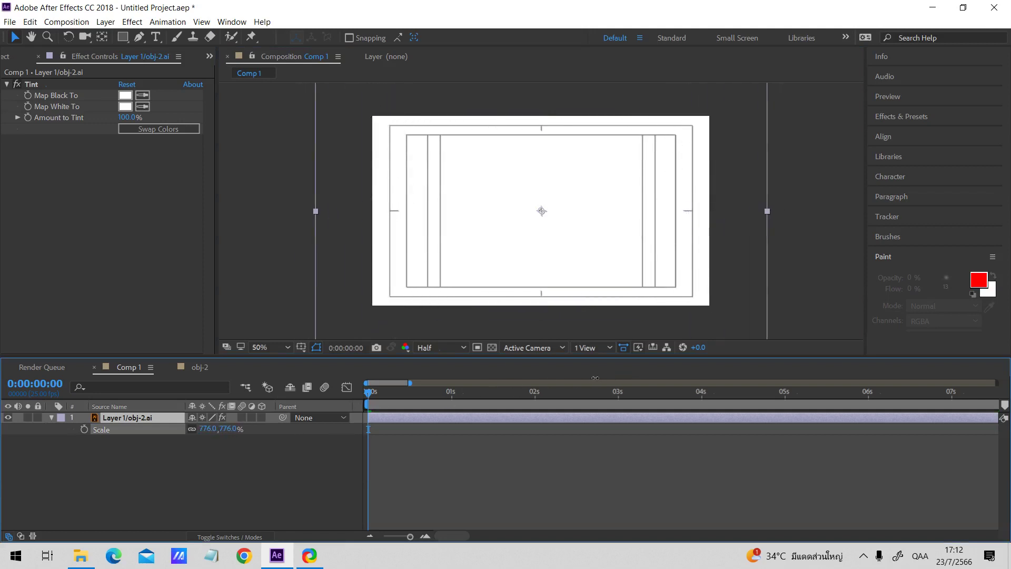
click(85, 430)
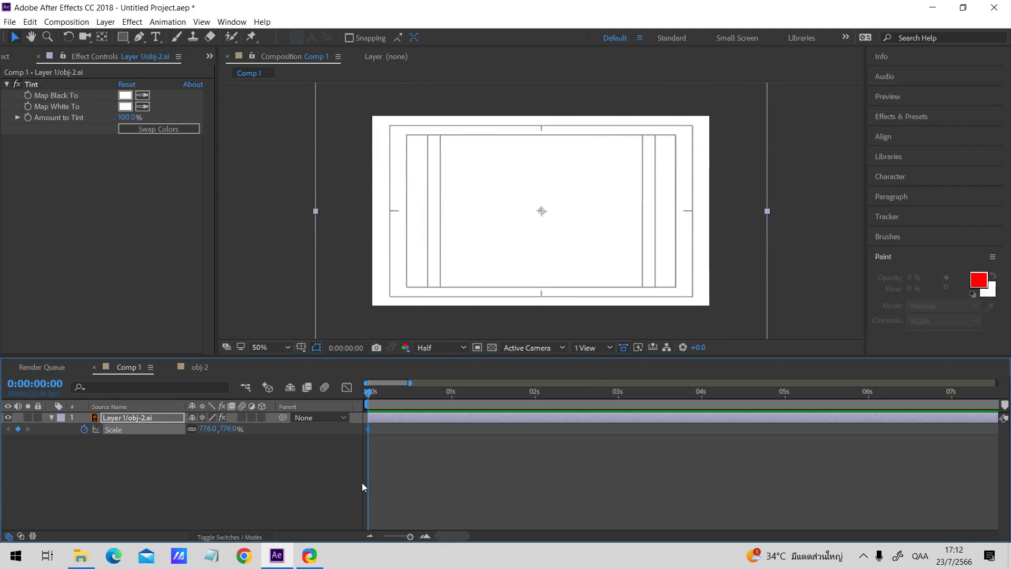
- Keyframe the circle layer's opacity at 0:00:00:00 with a value of 0%
drag(436, 474, 359, 427)
key(t)
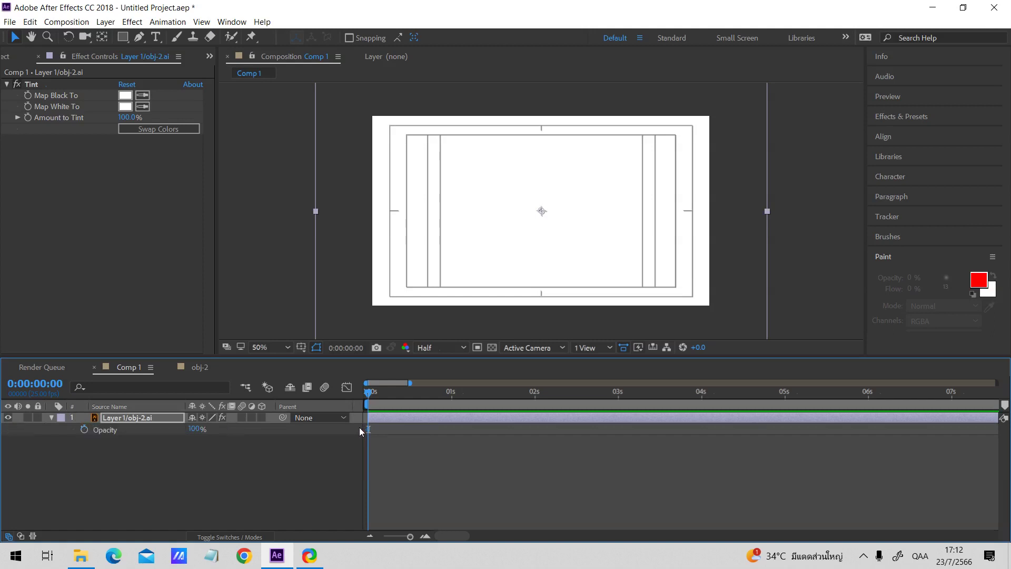
click(84, 429)
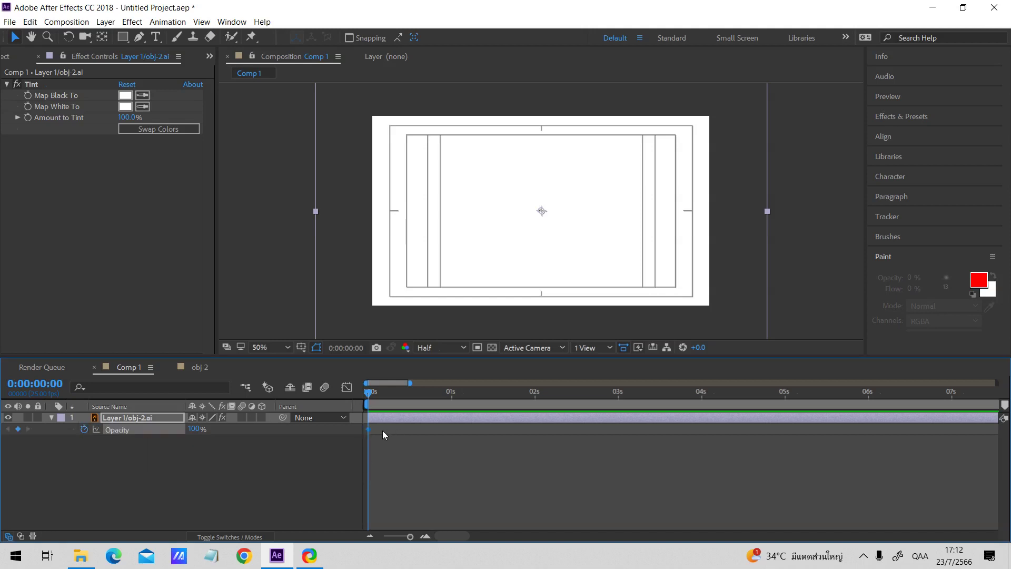
drag(197, 429, 53, 458)
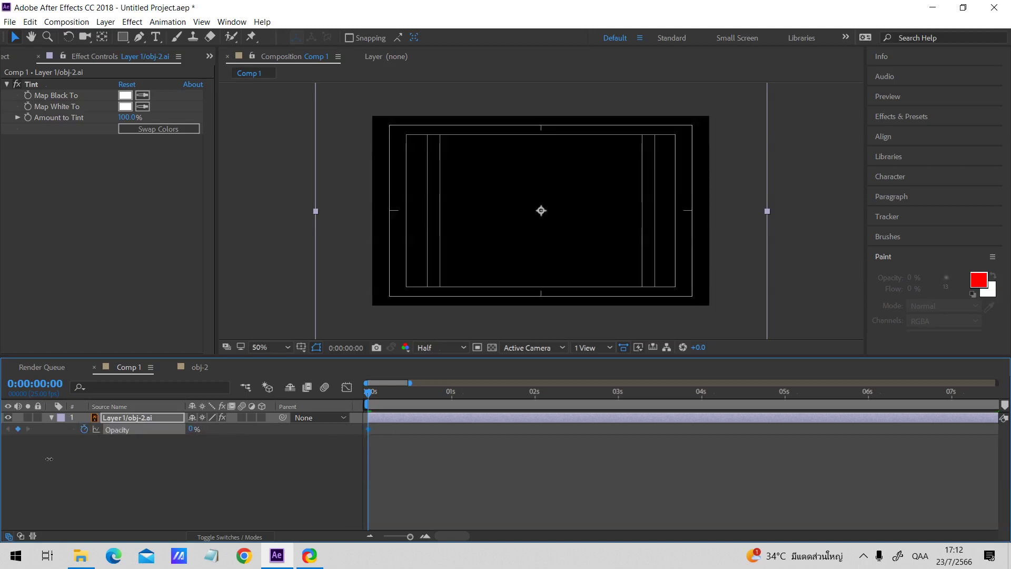
- Reveal the circle layer's Scale property together with Opacity in the timeline
click(399, 443)
click(395, 420)
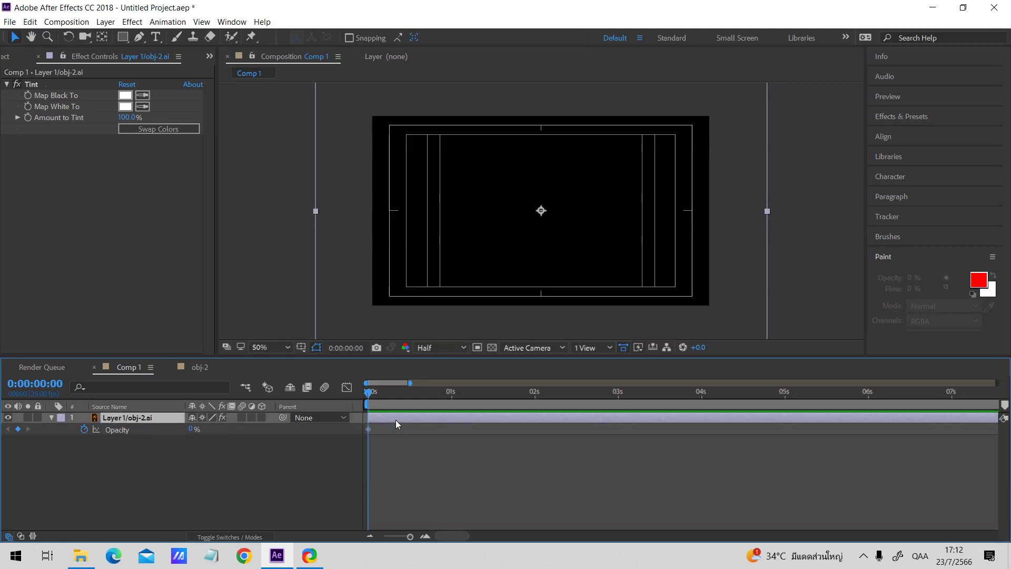
key(alt+shift+s)
drag(379, 466, 338, 429)
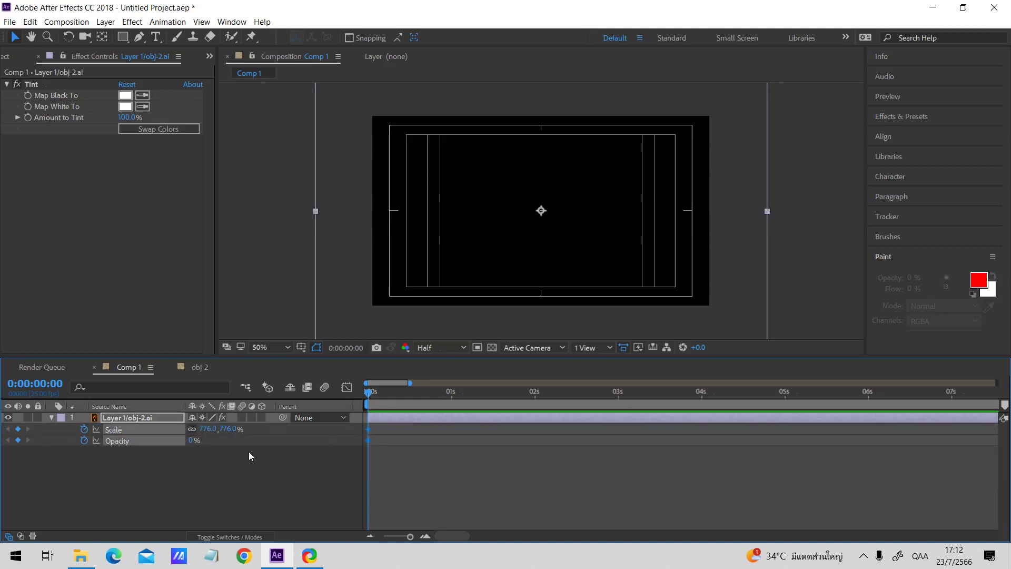
click(431, 463)
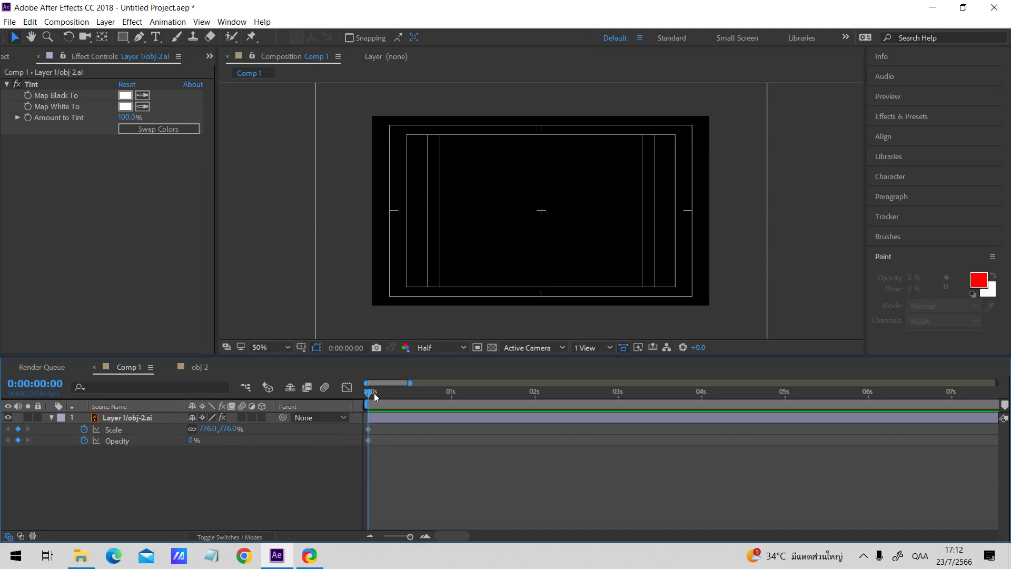
- Add an opacity keyframe of 100% to the circle layer at 0:00:00:10
drag(374, 393, 403, 397)
click(399, 417)
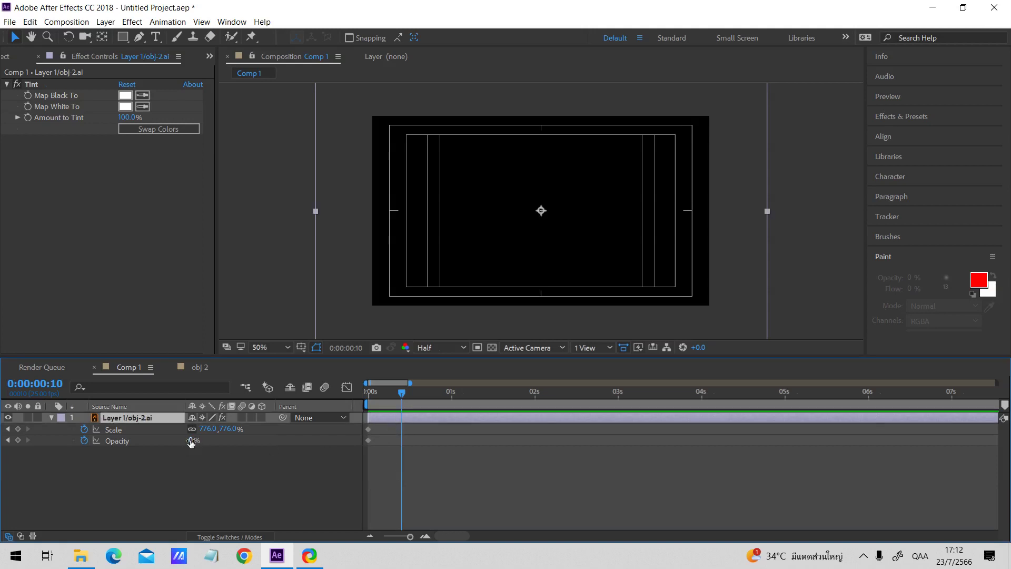
drag(191, 440, 422, 446)
click(369, 440)
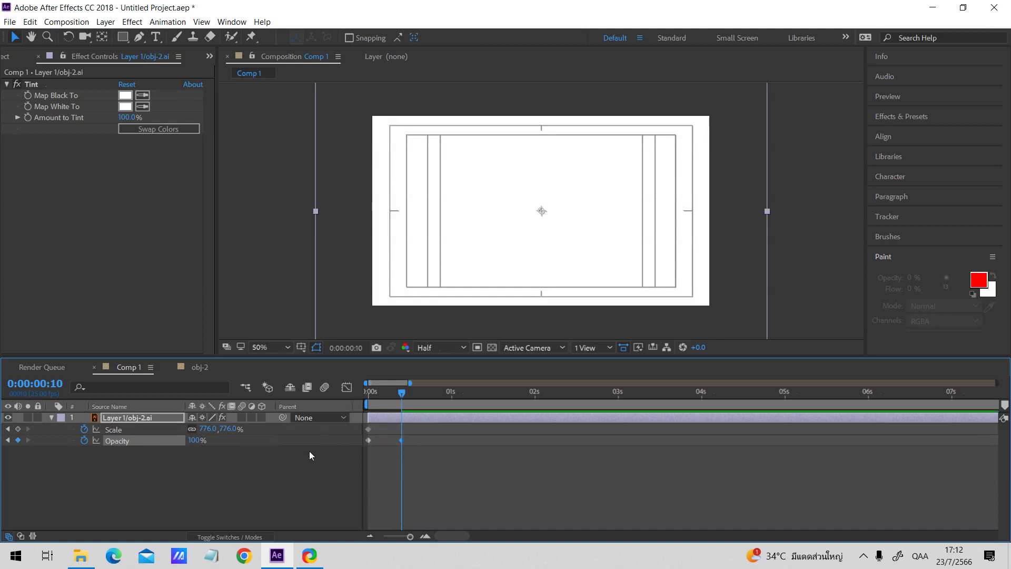
- Check the circle's fade-in by moving between its opacity keyframes and scrubbing the frames between them
click(8, 440)
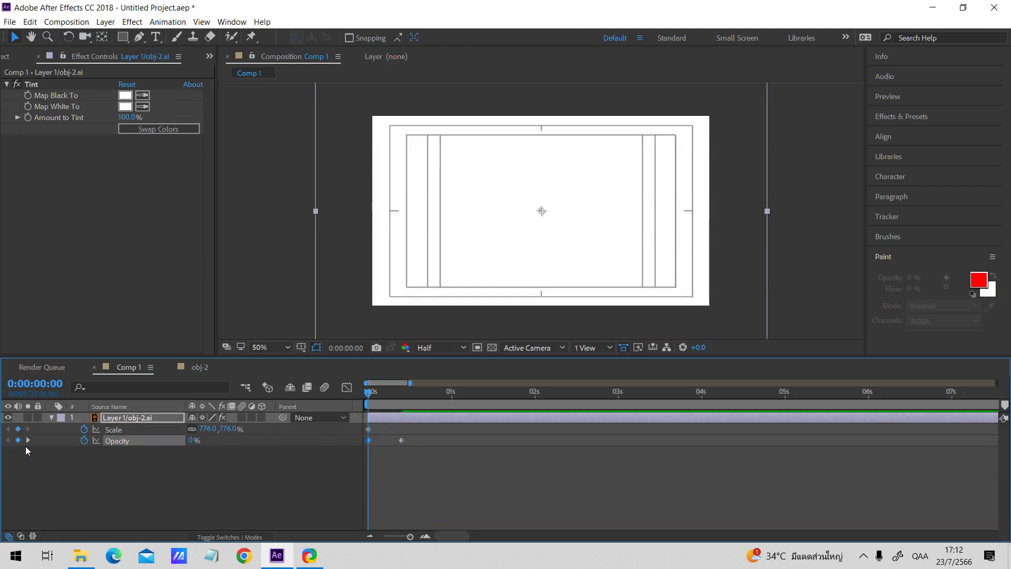
click(431, 483)
click(377, 391)
drag(378, 391, 400, 393)
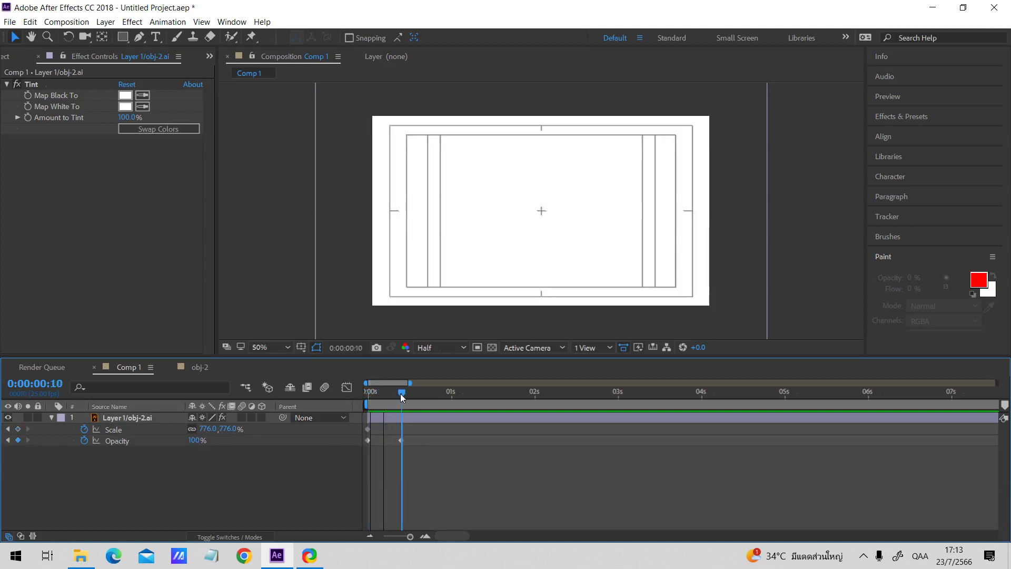
click(7, 440)
click(28, 440)
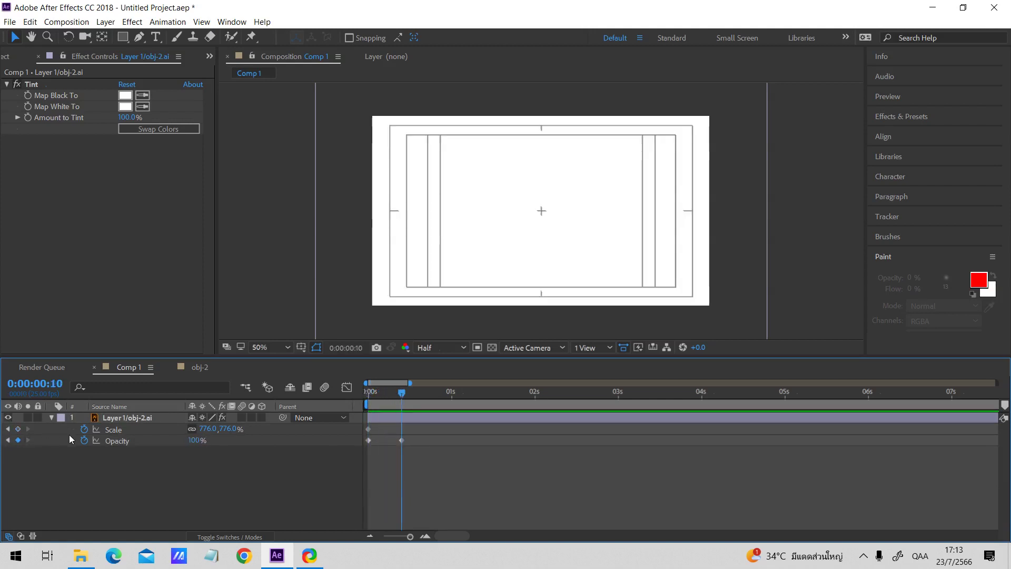
- Set the circle's scale to 123% at 0:00:00:10, with all of the layer's keyframed properties revealed
click(125, 426)
click(430, 472)
click(416, 418)
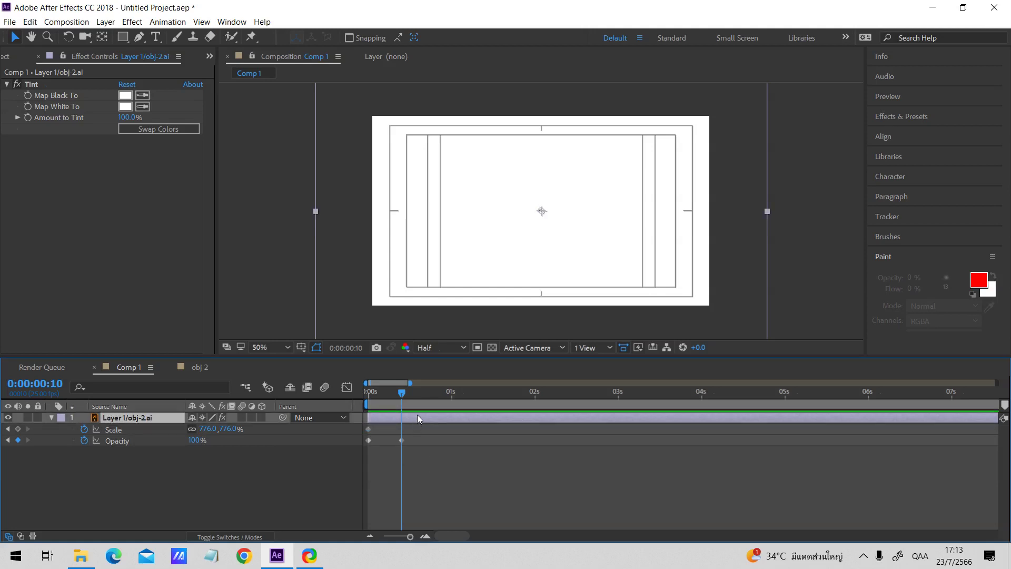
key(u)
key(s)
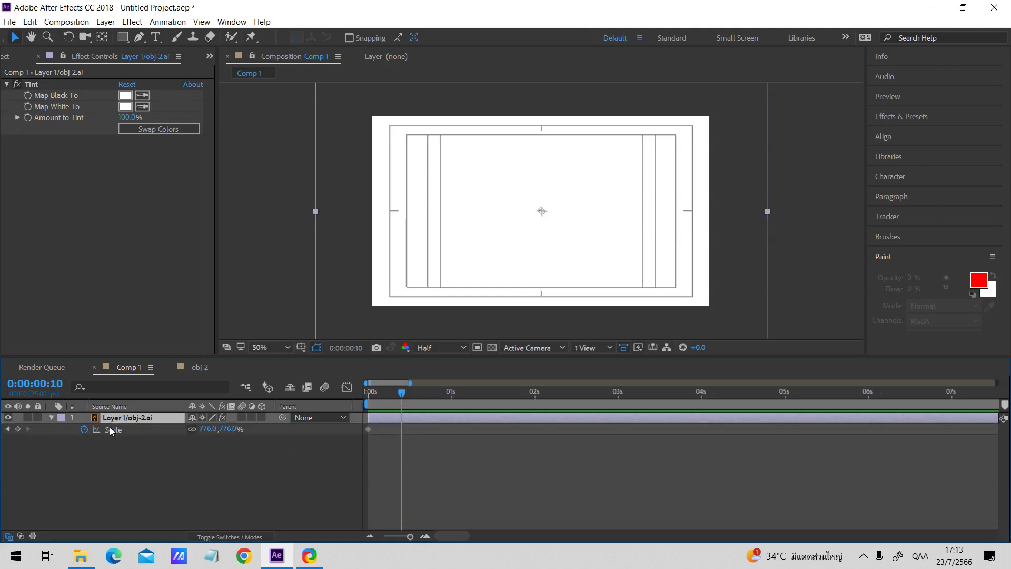
key(s)
key(u)
drag(234, 431, 137, 431)
drag(227, 431, 171, 431)
- End the work area at 0:00:00:21 and preview the circle's scale and opacity animation
drag(445, 399, 438, 395)
key(space)
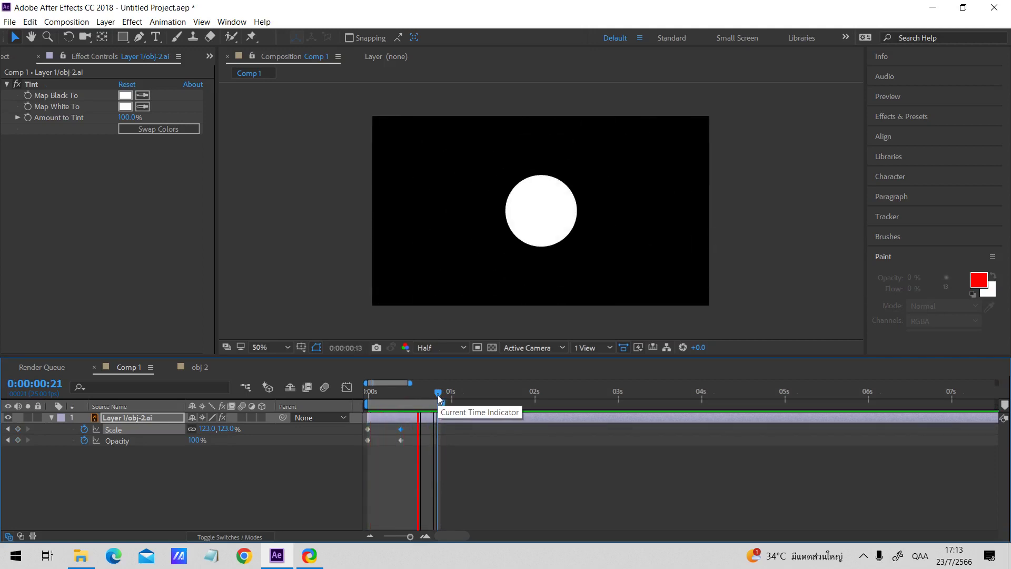
key(space)
- Zoom in on the timeline and examine the circle's shrinking and fade-in frame by frame around 0:00:00:10
mouse_move(405, 401)
mouse_down()
mouse_move(365, 396)
mouse_move(416, 393)
mouse_up()
drag(418, 393, 402, 396)
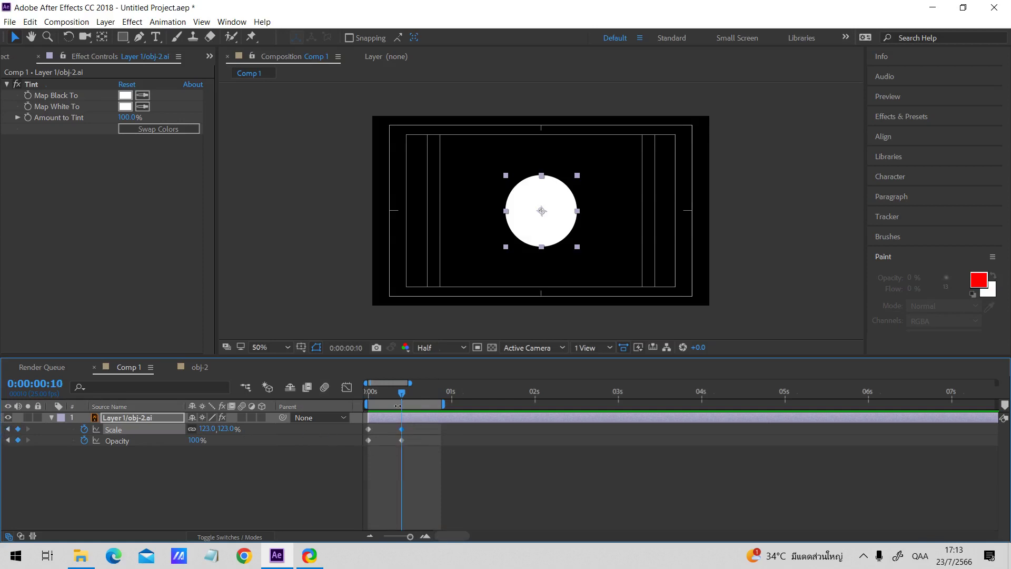
key(equal)
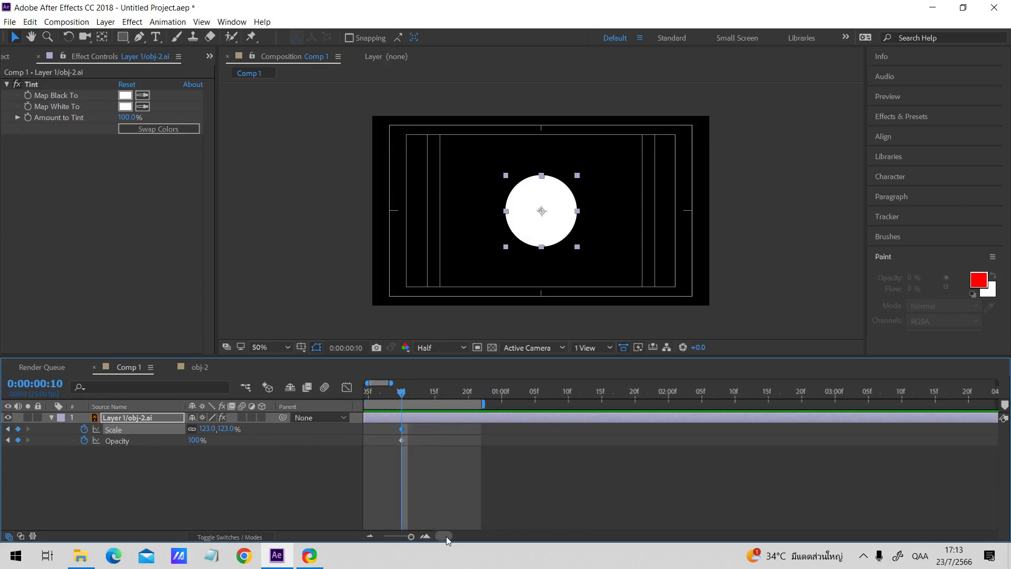
key(equal)
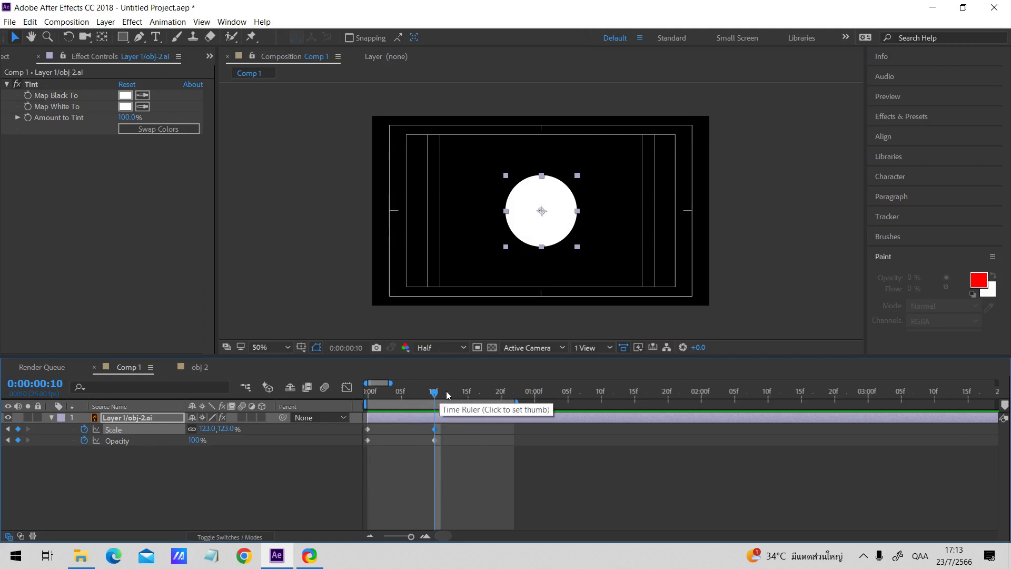
click(447, 391)
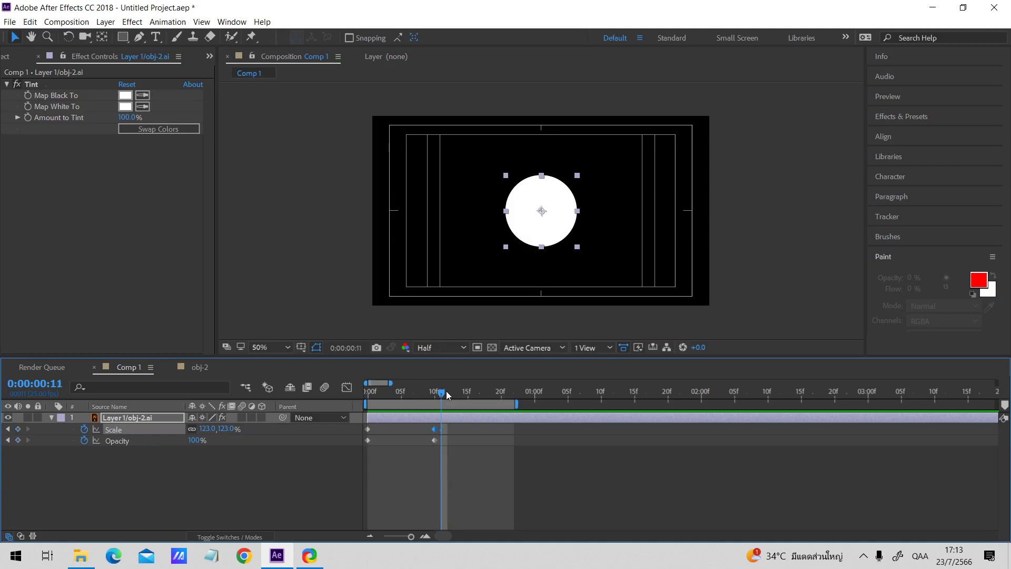
click(447, 392)
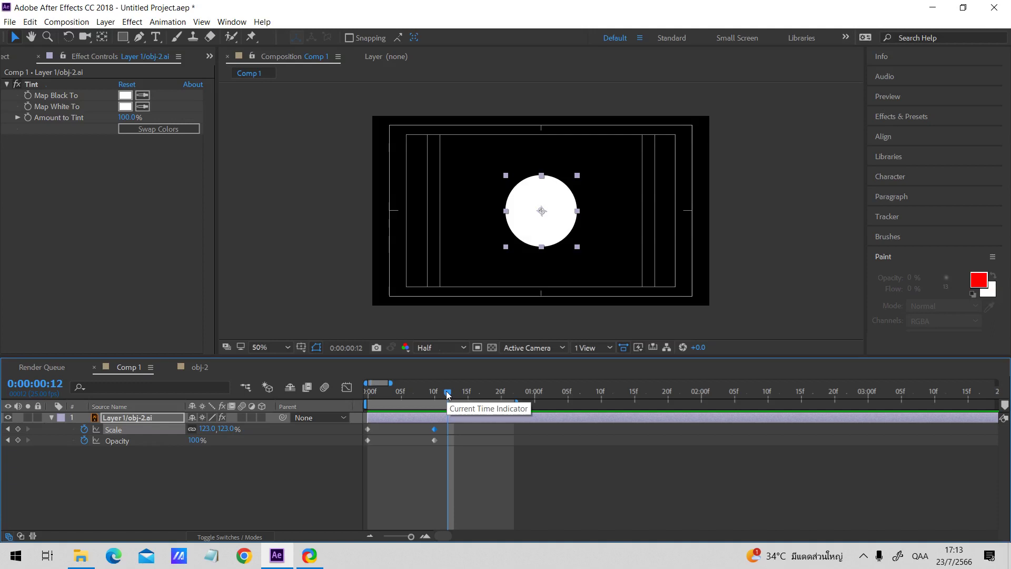
key(Page_Down)
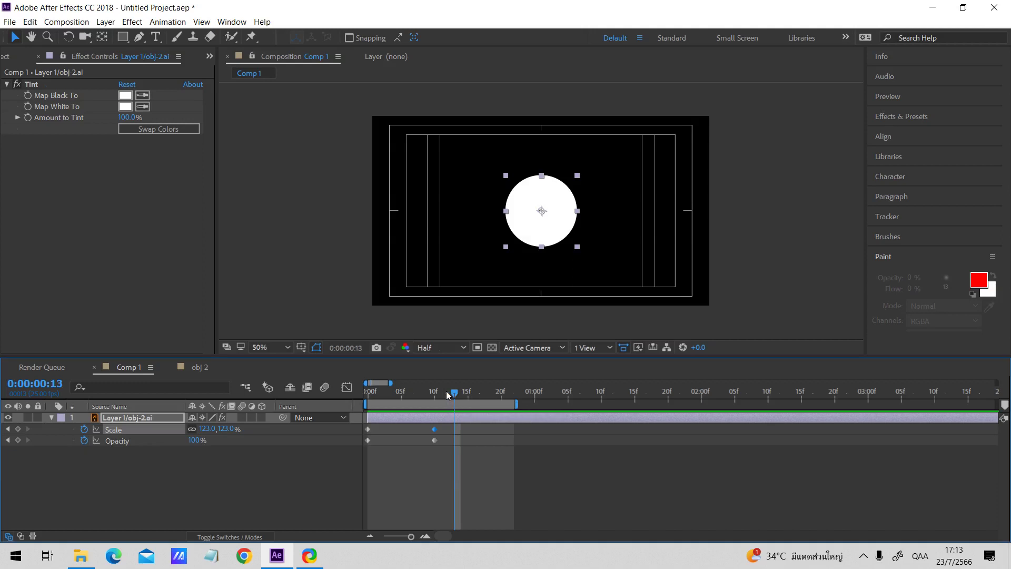
key(Page_Up)
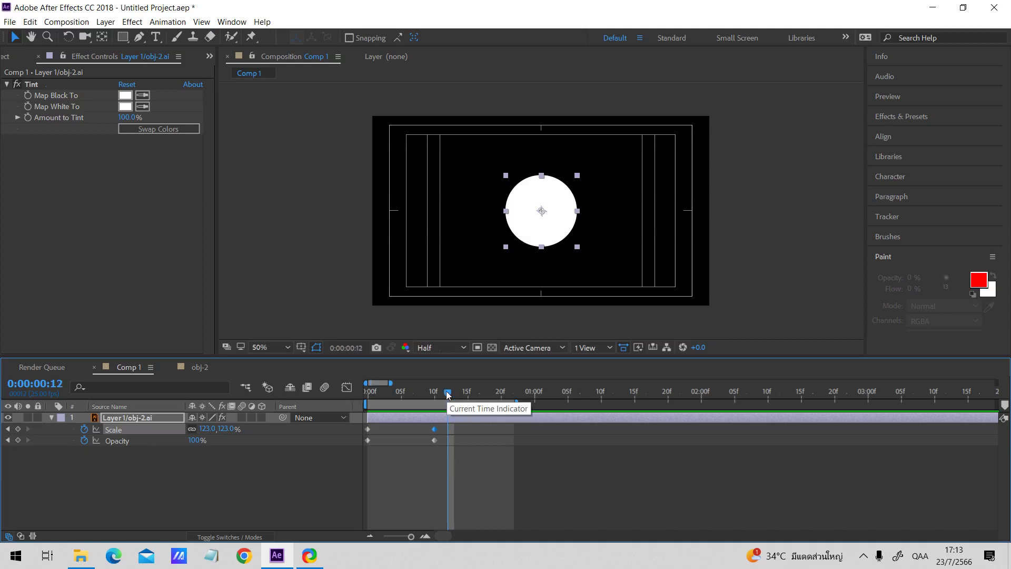
key(Page_Up)
key(Page_Up)
key(Page_Up)
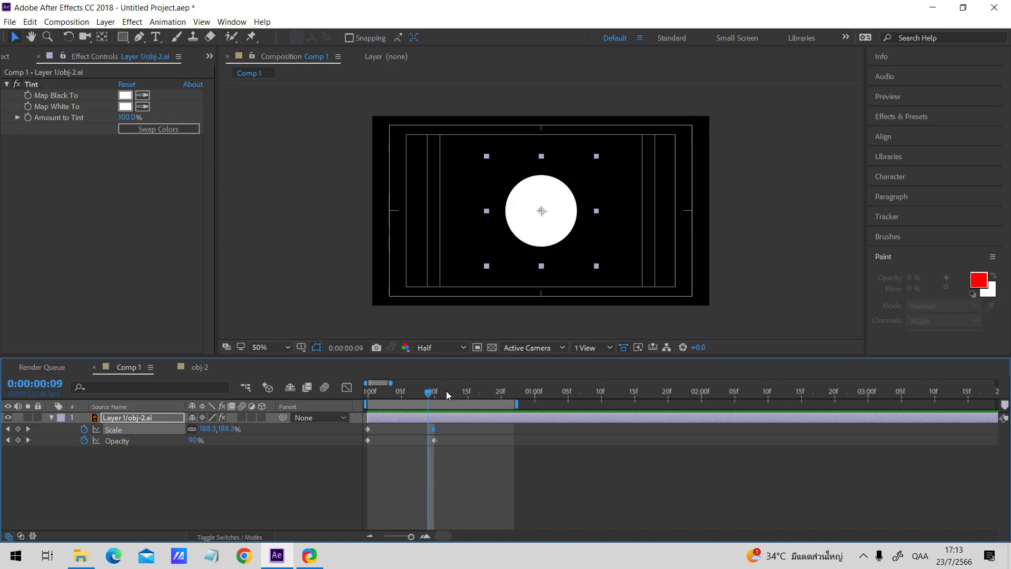
key(Page_Up)
key(Page_Up)
key(Page_Up)
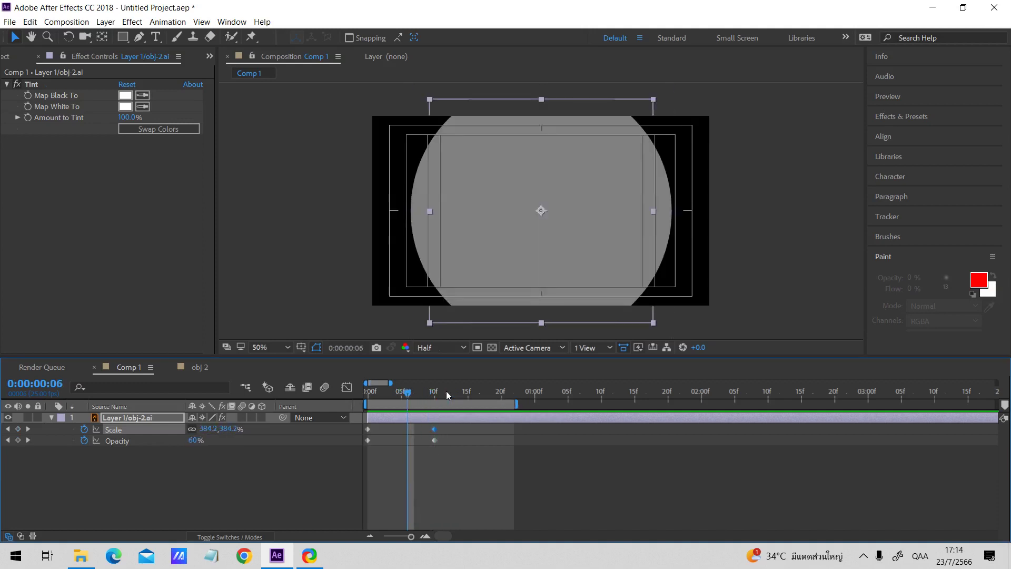
key(Page_Down)
key(Page_Down)
key(Page_Down)
key(Page_Down)
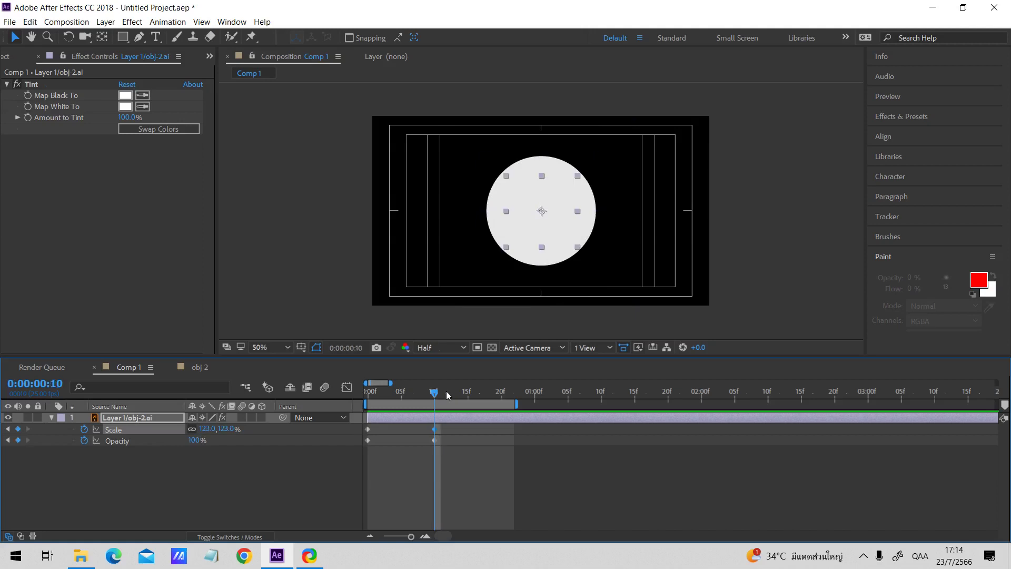
key(Page_Down)
key(Page_Down)
key(Page_Down)
key(Page_Up)
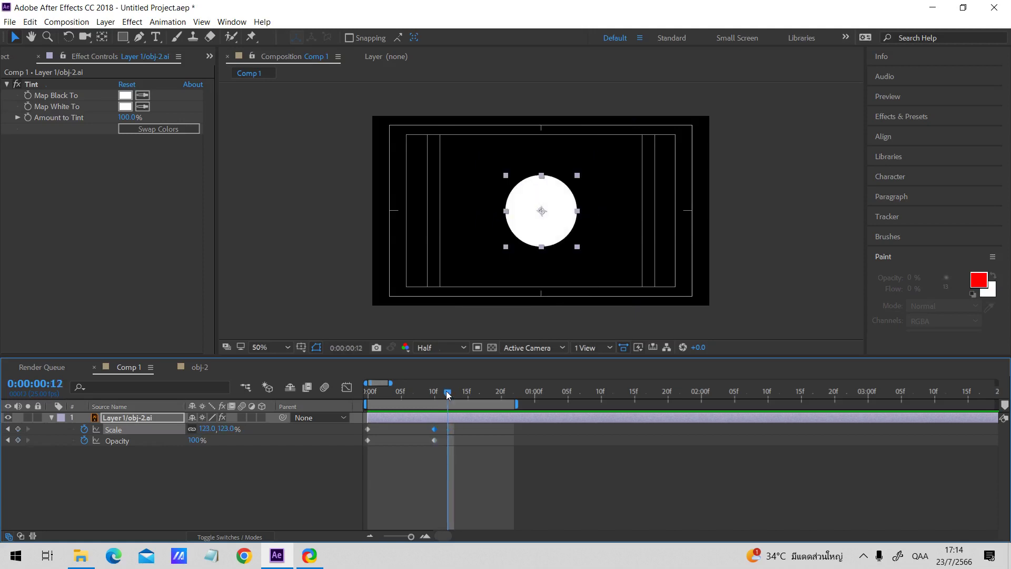
key(Page_Up)
key(Page_Up)
key(Page_Up)
key(Page_Down)
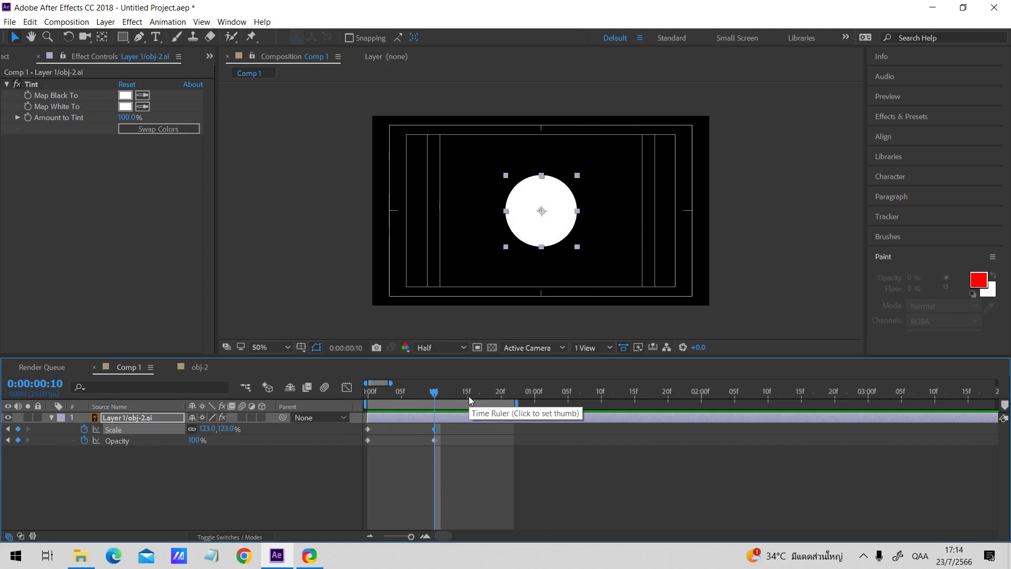
- Add a scale keyframe of 217% to the circle layer at 0:00:00:13
key(Page_Down)
key(Page_Down)
key(Page_Down)
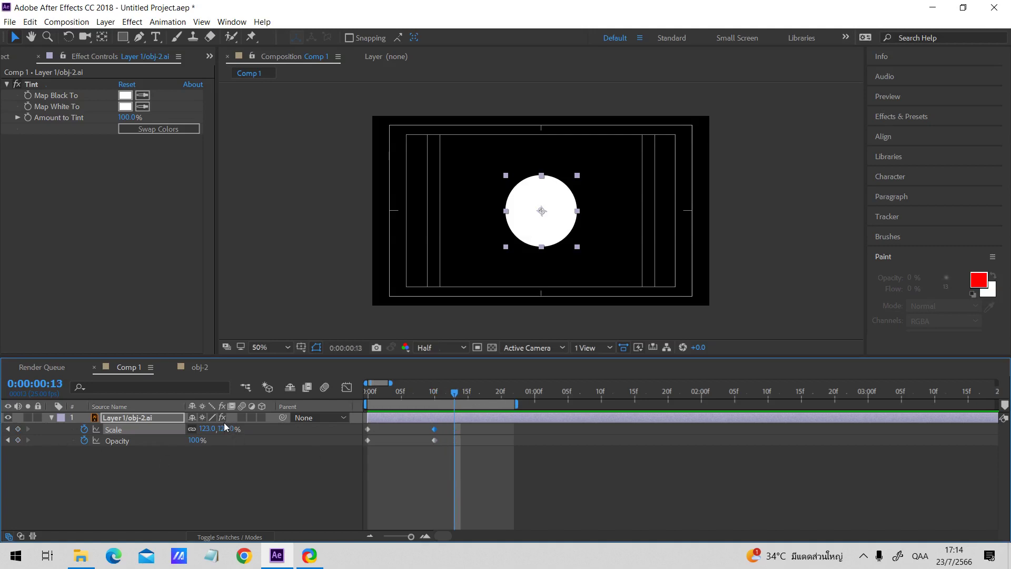
drag(225, 427, 279, 422)
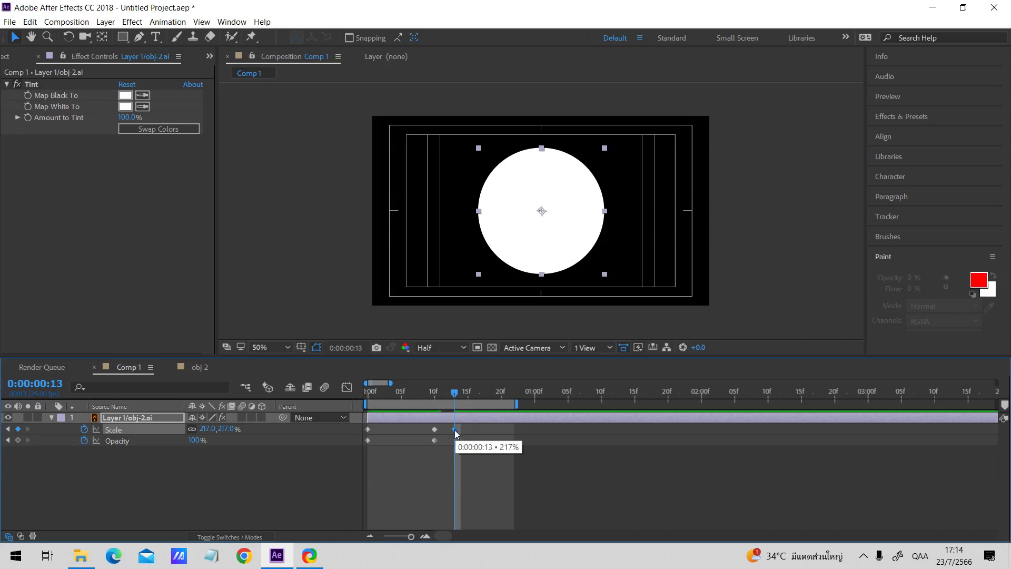
- Copy the circle's scale keyframe from 0:00:00:10 and paste it at 0:00:00:17
key(Page_Down)
key(Page_Down)
key(Page_Down)
key(Page_Down)
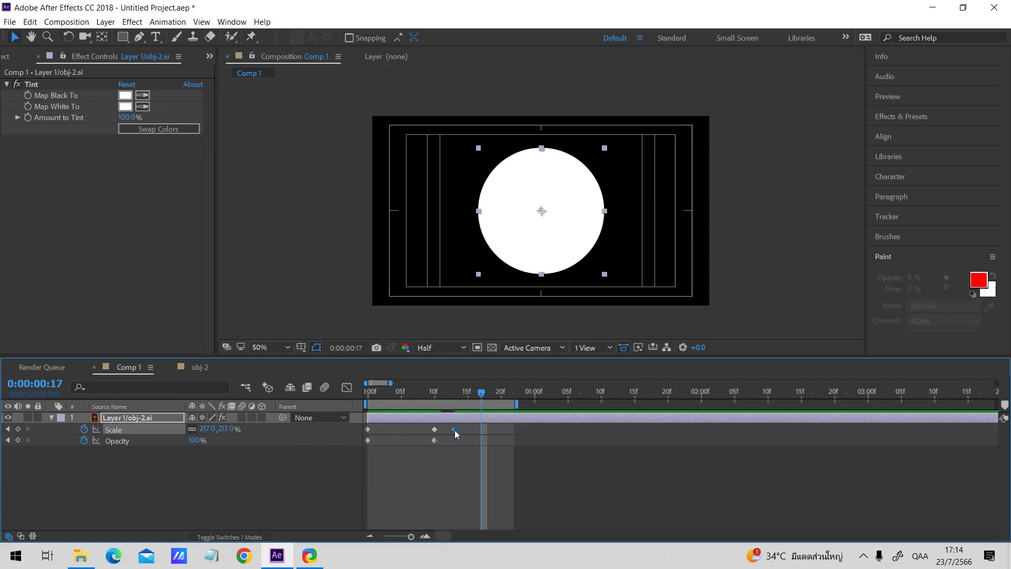
click(434, 440)
key(Delete)
click(435, 429)
mouse_move(434, 428)
key(ctrl+c)
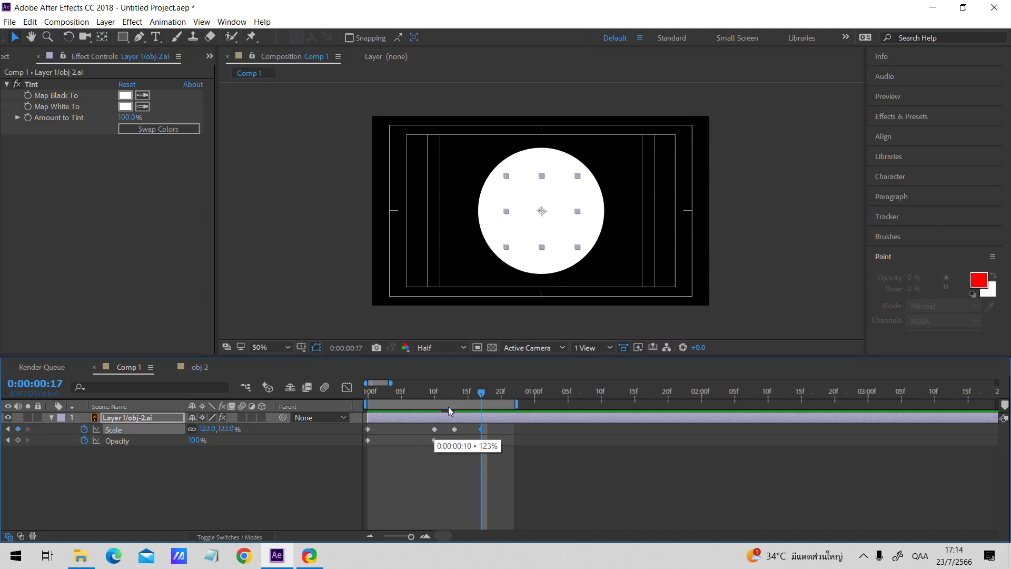
- Apply Easy Ease to the circle's scale keyframe at 0:00:00:13 in the Graph Editor, and return to the layer bars
key(ctrl+v)
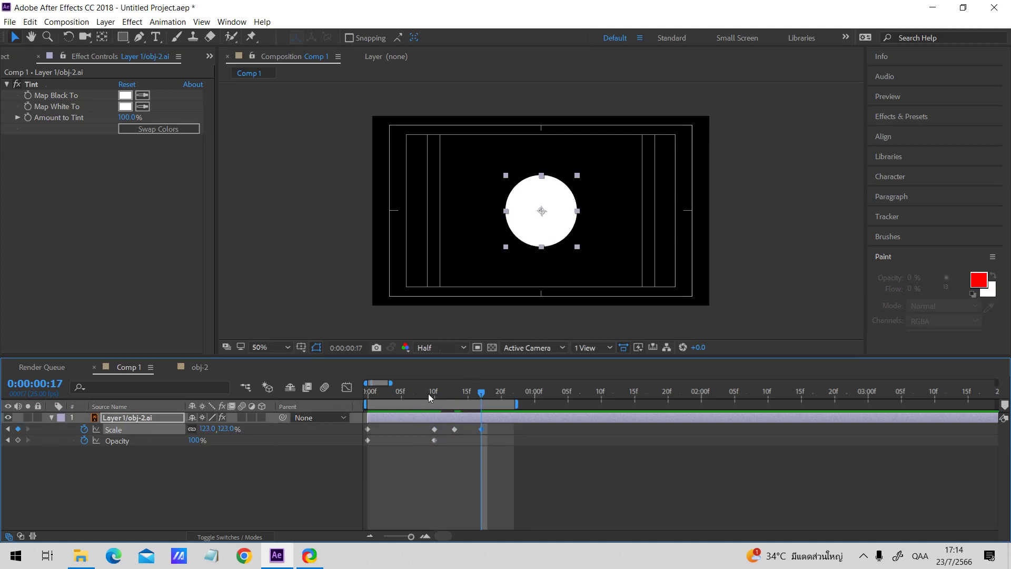
click(433, 430)
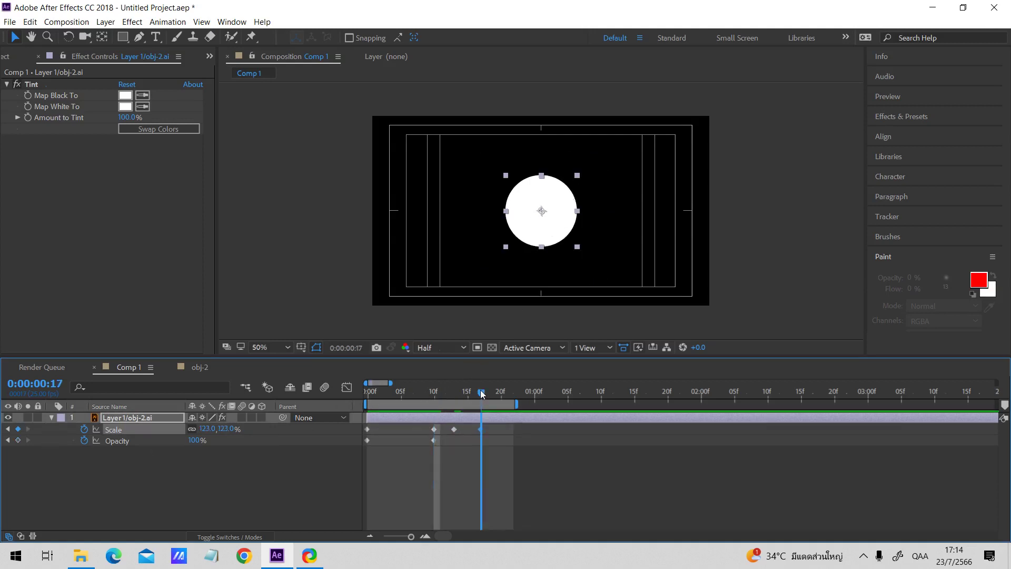
click(455, 430)
click(7, 429)
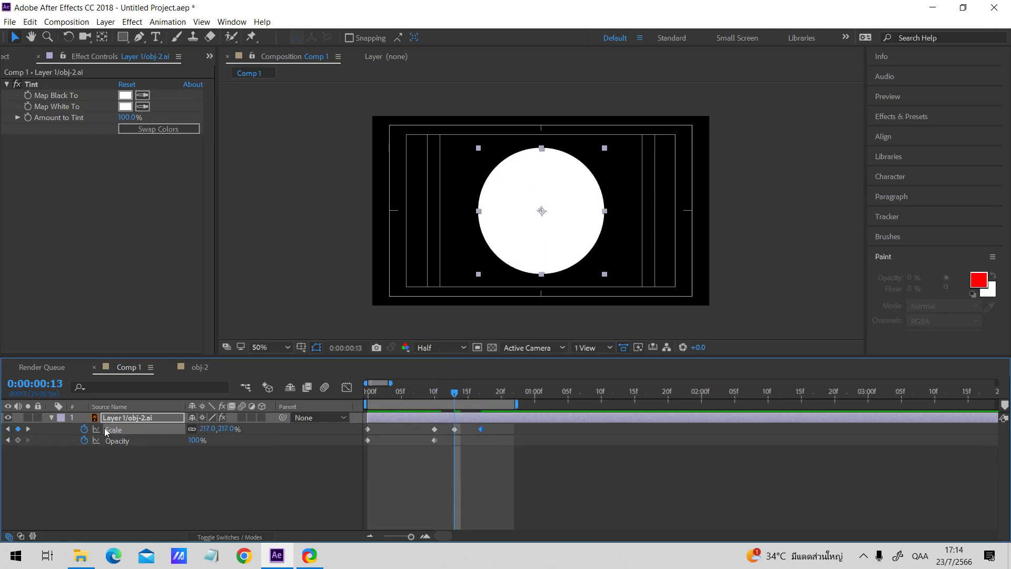
click(30, 427)
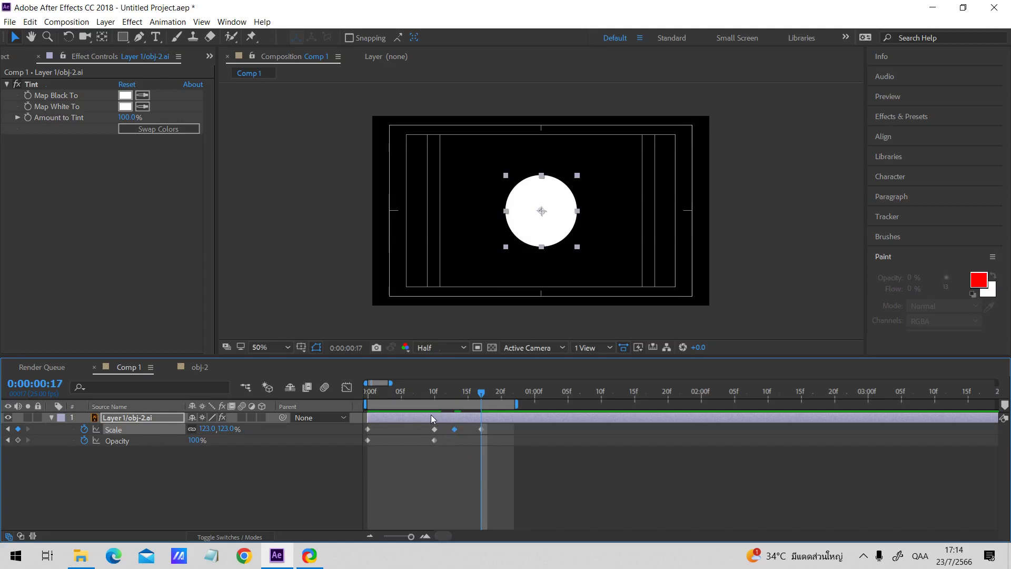
click(347, 388)
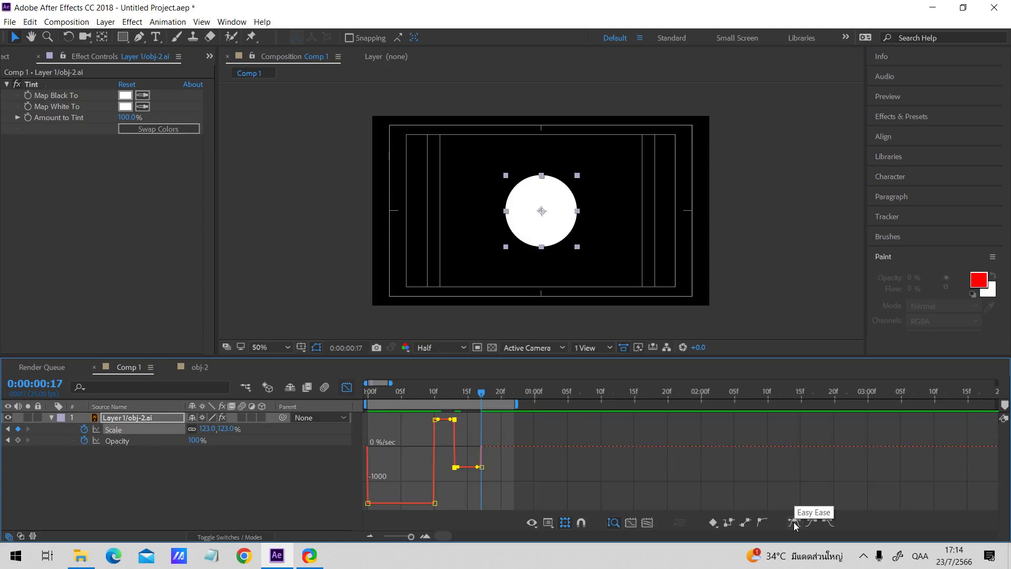
click(794, 522)
click(346, 392)
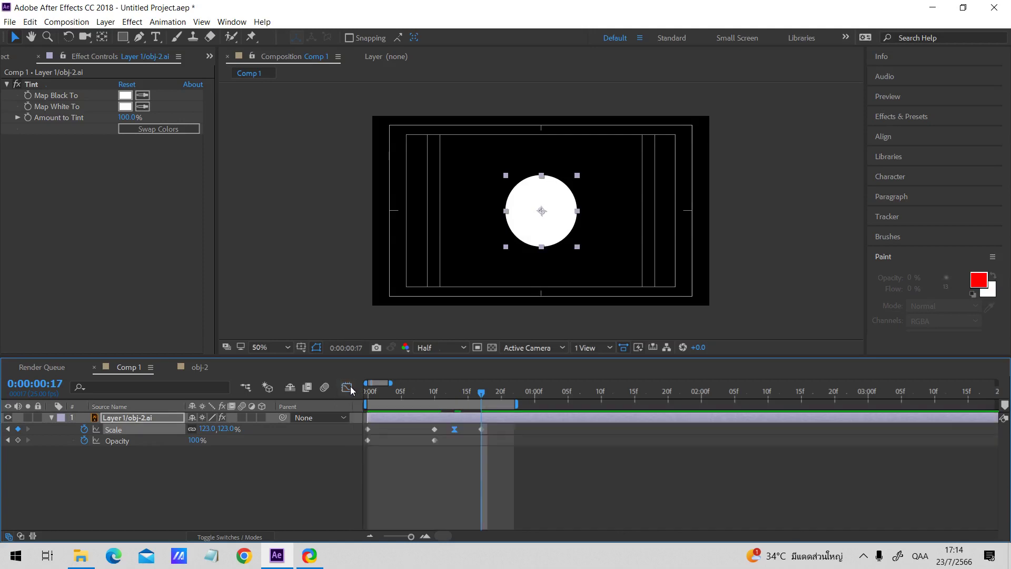
- Preview the size bounce and set the circle's scale keyframe at 0:00:00:13 to 233%
key(space)
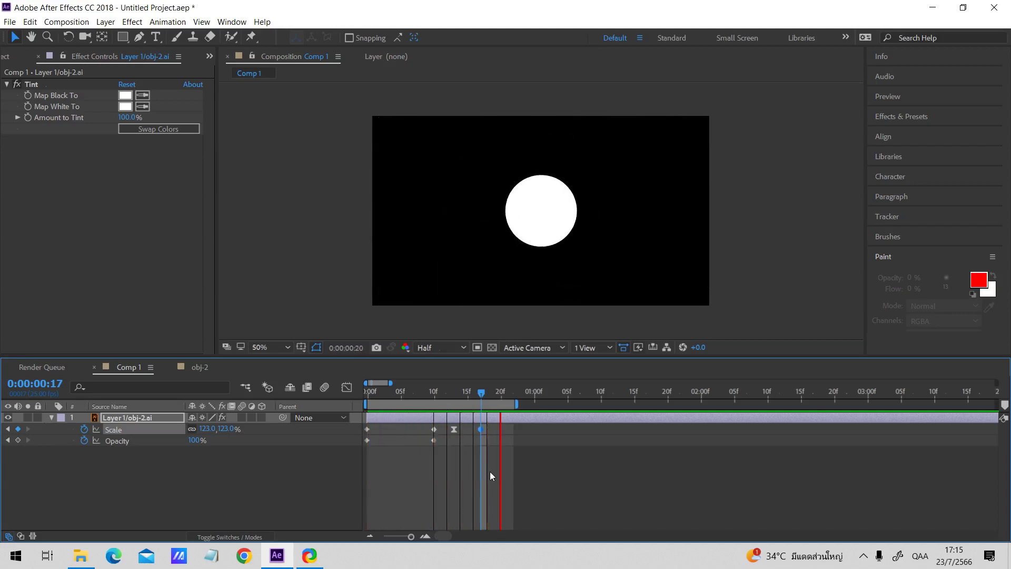
click(490, 472)
click(454, 393)
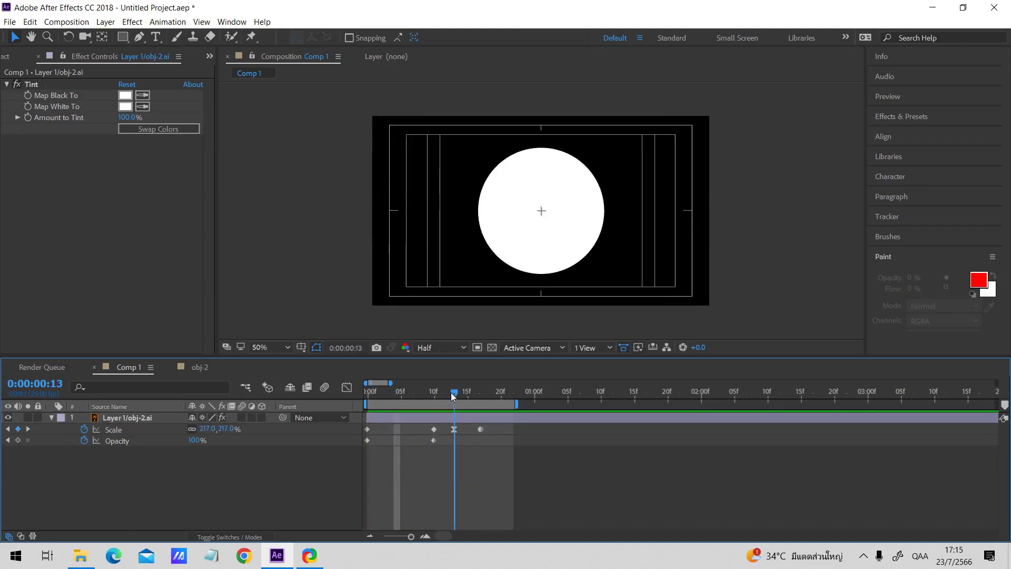
drag(226, 429, 232, 429)
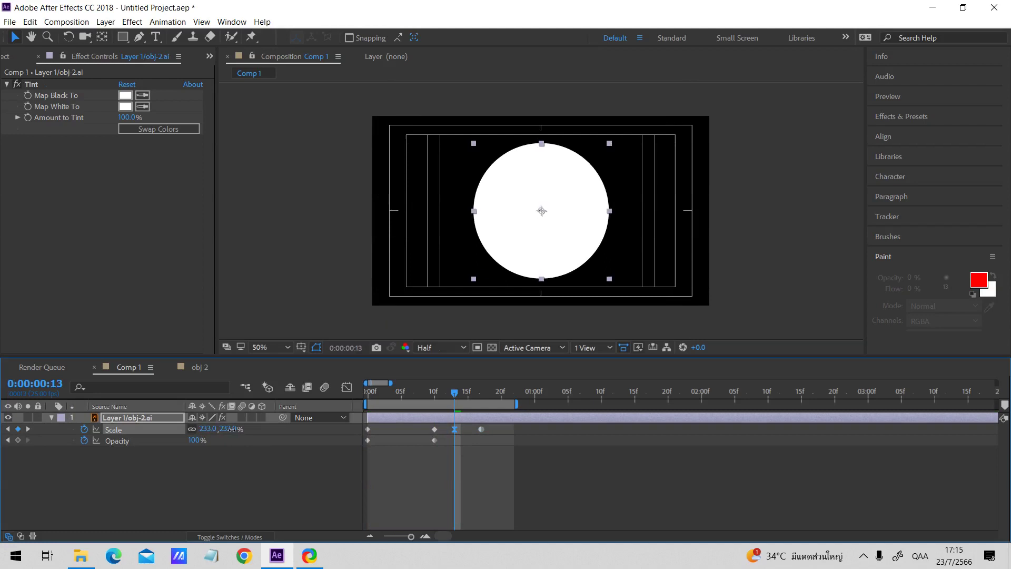
- Preview the enlarged bounce and extend the end of the work area to about 0:00:01:03
click(507, 489)
key(space)
click(554, 393)
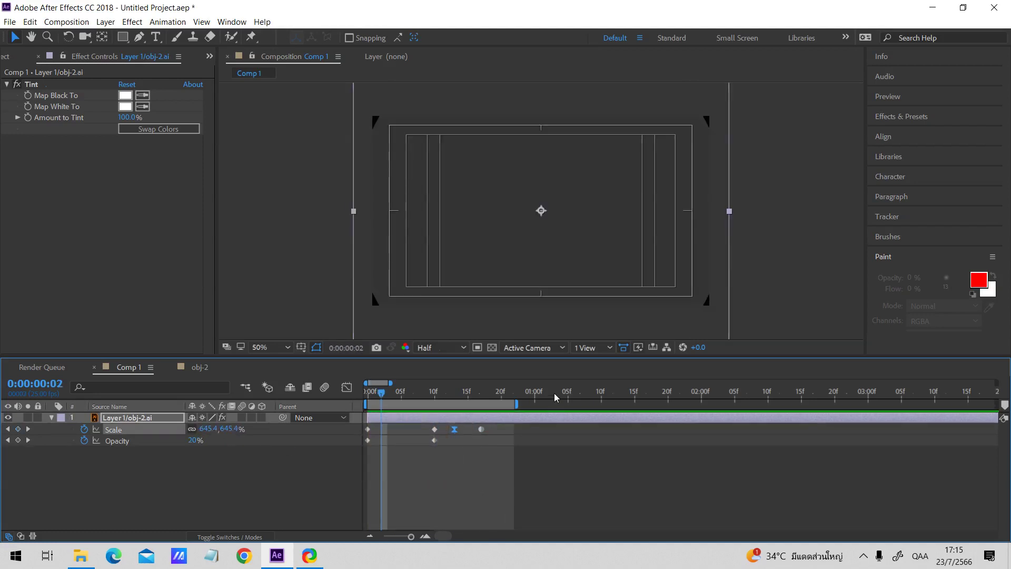
key(n)
- Copy the circle's scale keyframes from 0:00:00:13 and 0:00:00:17, paste them starting at 0:00:00:20, and check the second bounce
click(433, 393)
drag(432, 397, 501, 392)
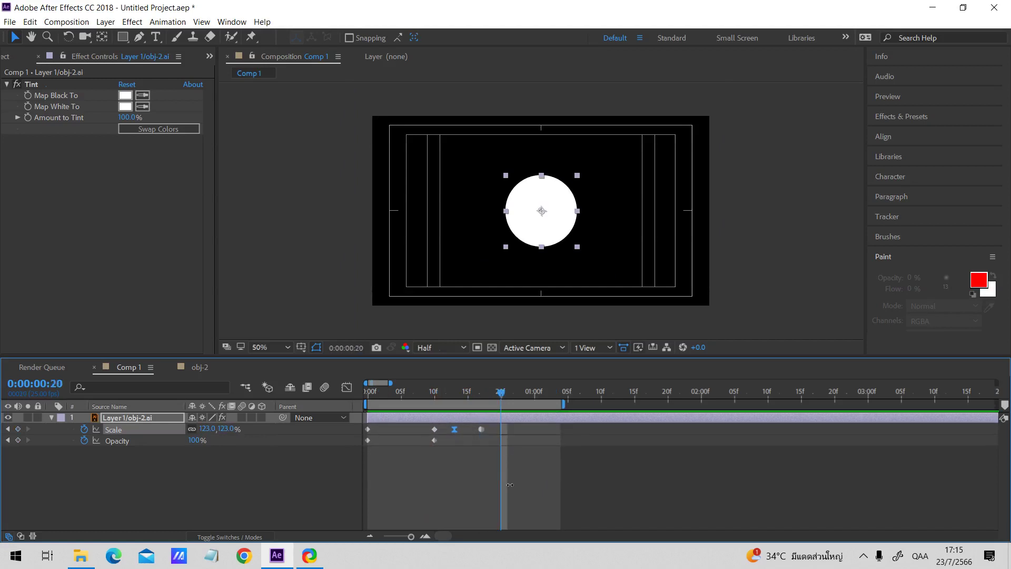
drag(511, 485, 448, 426)
key(ctrl+c)
key(ctrl+v)
click(490, 391)
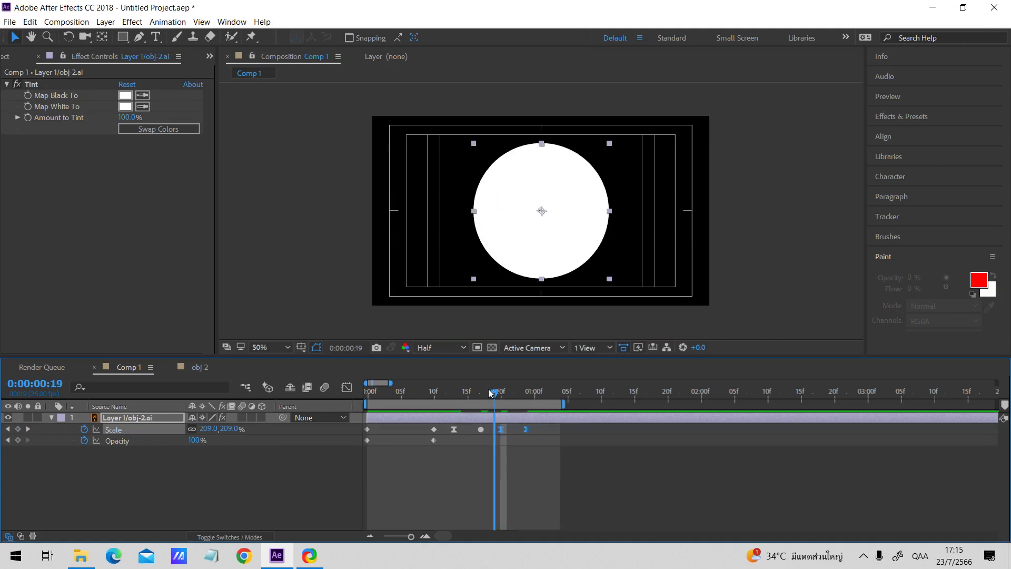
mouse_move(489, 390)
mouse_down()
mouse_move(468, 390)
mouse_move(501, 390)
mouse_up()
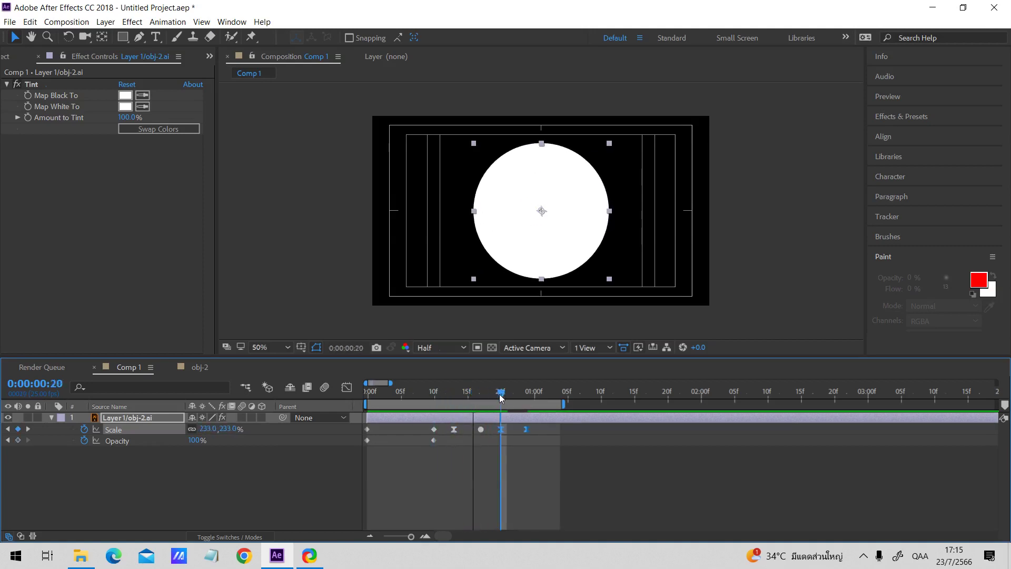
- Reduce the circle's scale at the 0:00:00:20 keyframe to 162.4% and check the move to 0:00:00:24
click(510, 464)
click(560, 203)
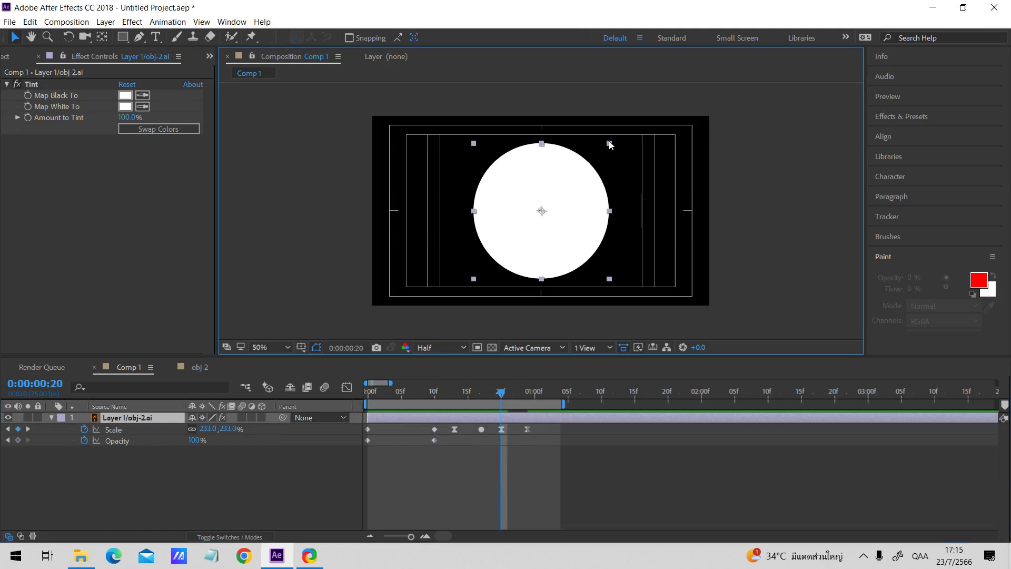
drag(610, 146, 593, 165)
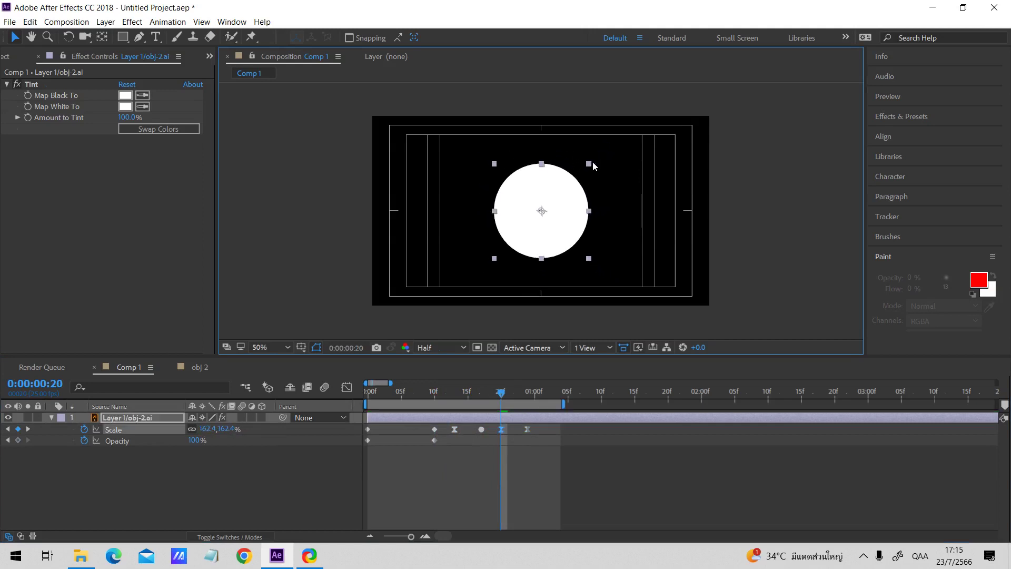
drag(502, 391, 529, 396)
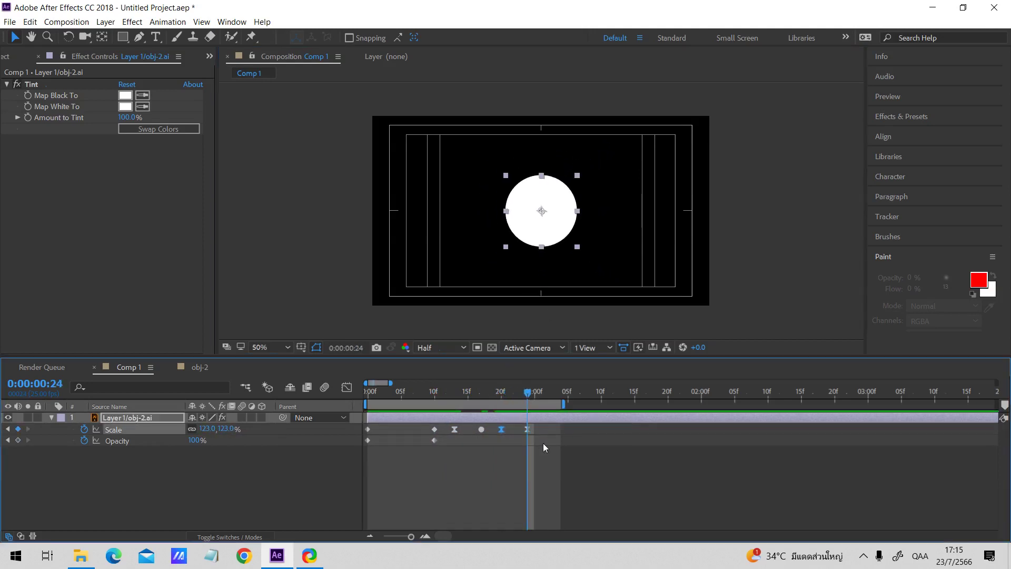
- Preview the double bounce and extend the end of the work area to 0:00:01:19
key(space)
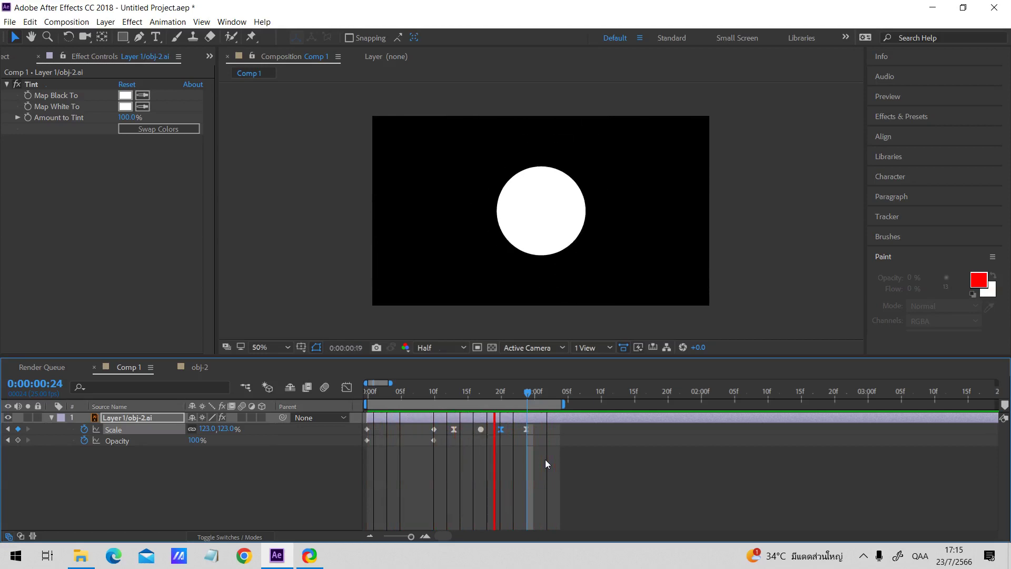
key(minus)
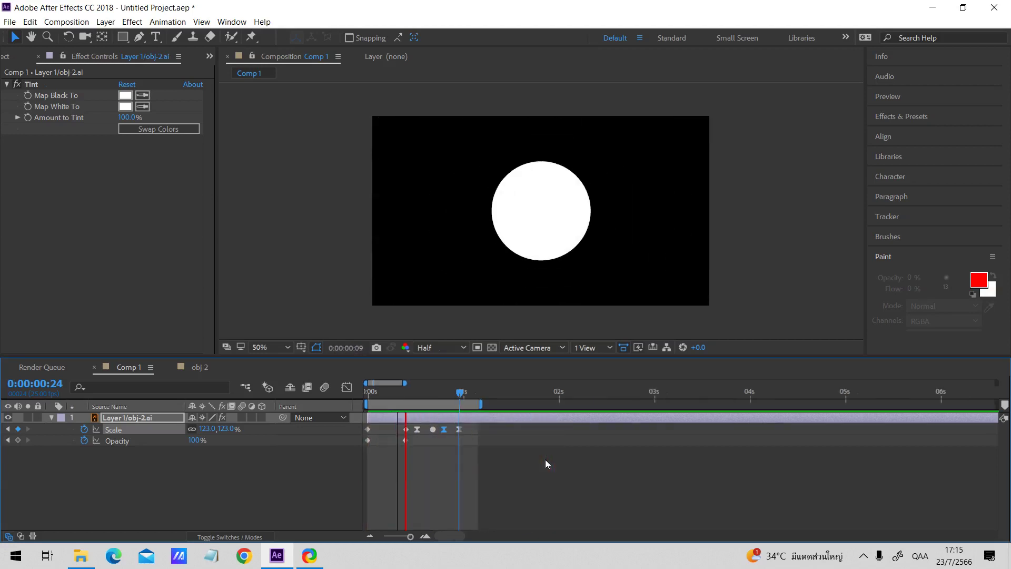
drag(496, 396, 537, 387)
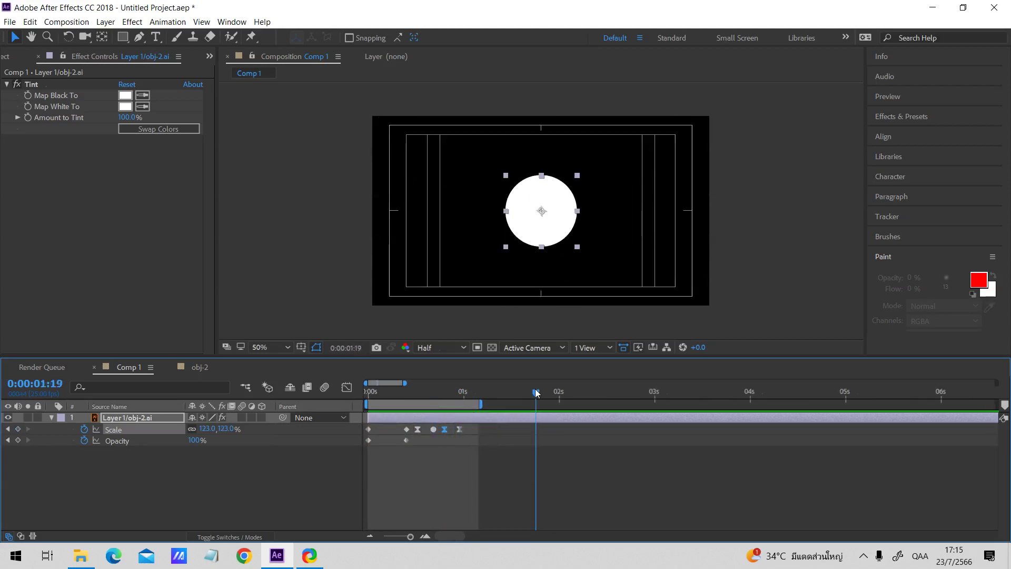
click(432, 535)
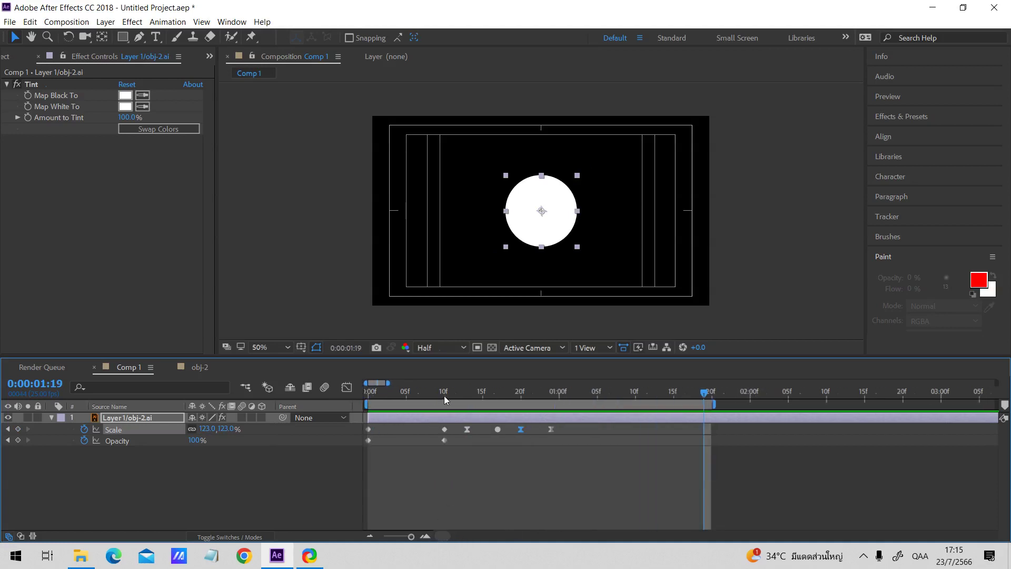
- Add a scale keyframe to the circle layer at 0:00:01:05, keeping its size of 123%
drag(444, 397, 599, 401)
key(minus)
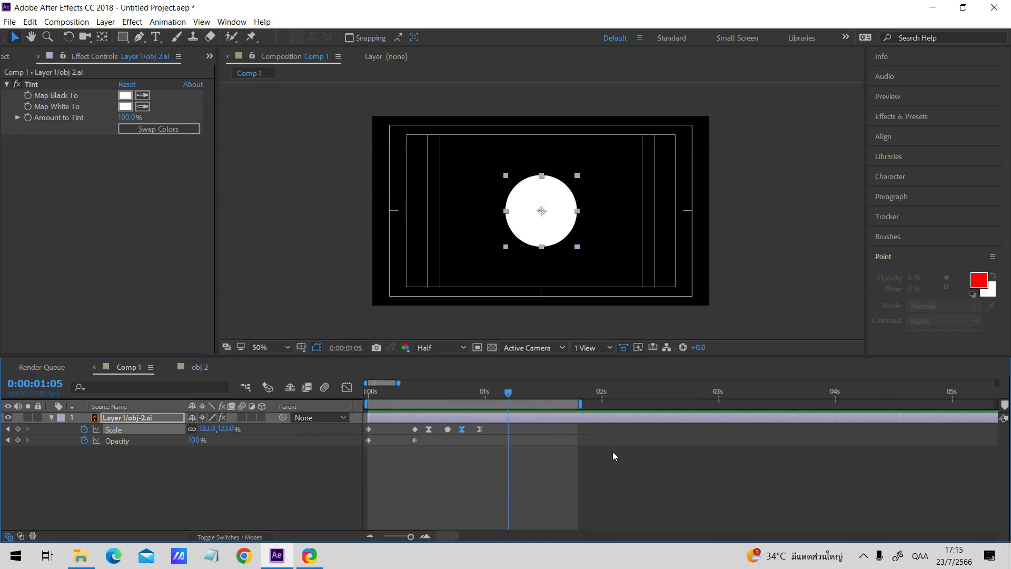
click(545, 469)
key(equal)
key(minus)
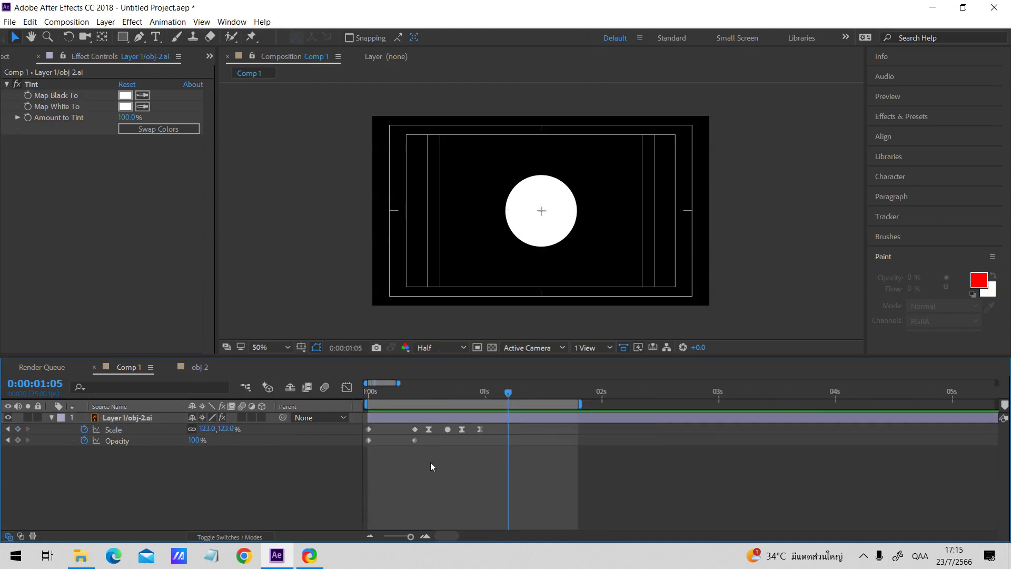
click(17, 429)
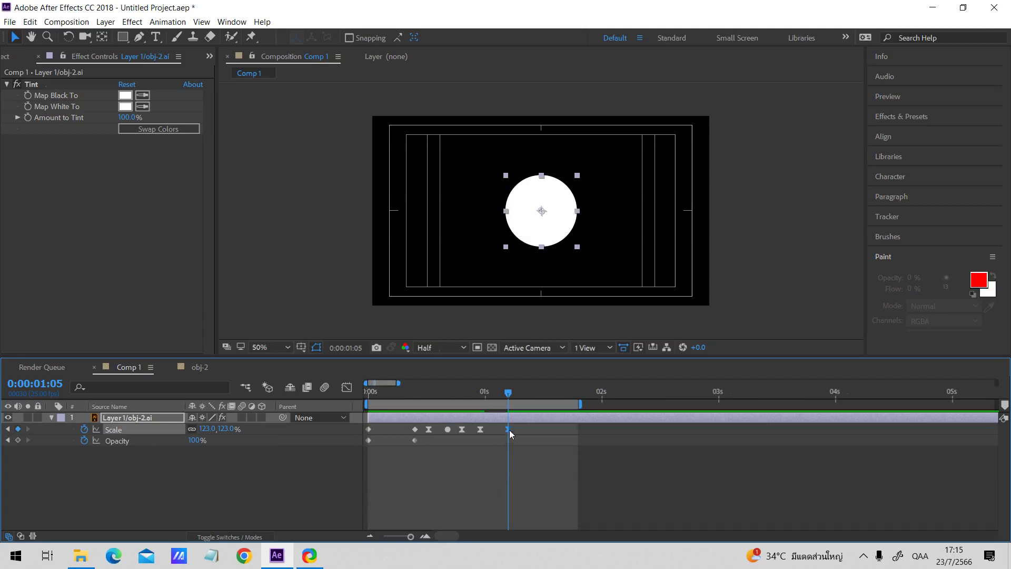
click(425, 536)
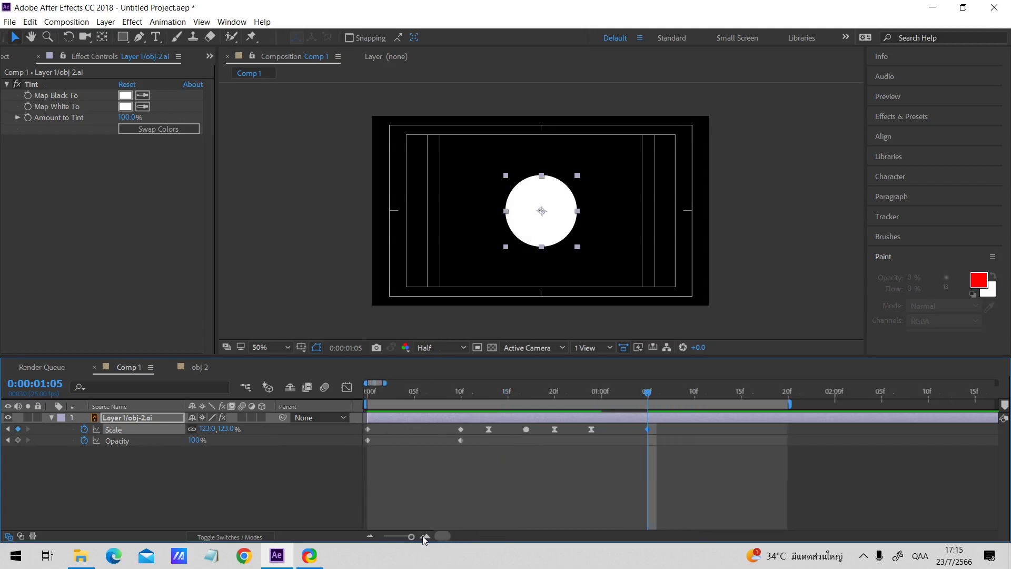
- Examine how the circle holds its size between the scale keyframes at 0:00:00:24 and 0:00:01:05
click(591, 429)
click(591, 393)
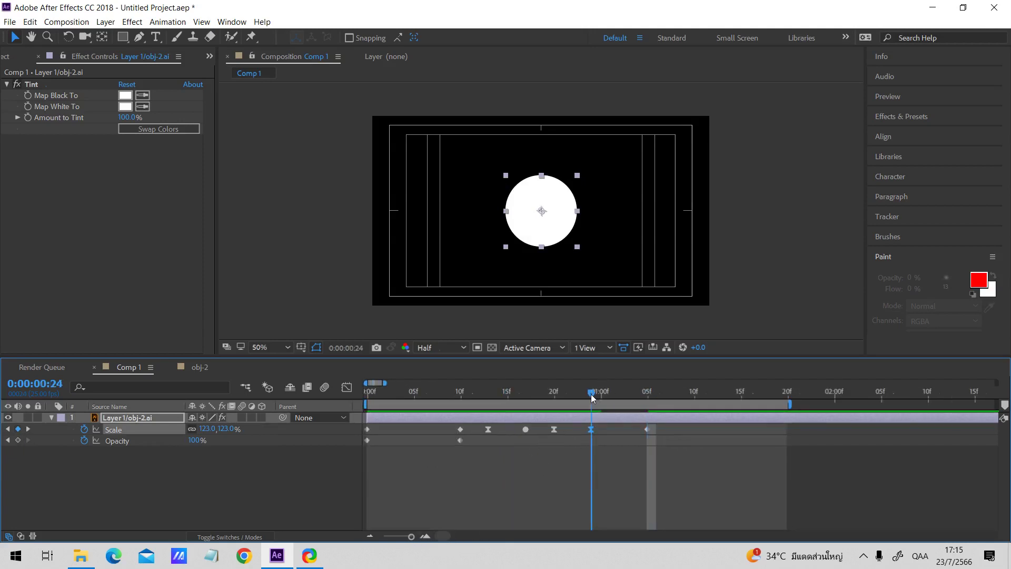
drag(591, 393, 646, 401)
key(minus)
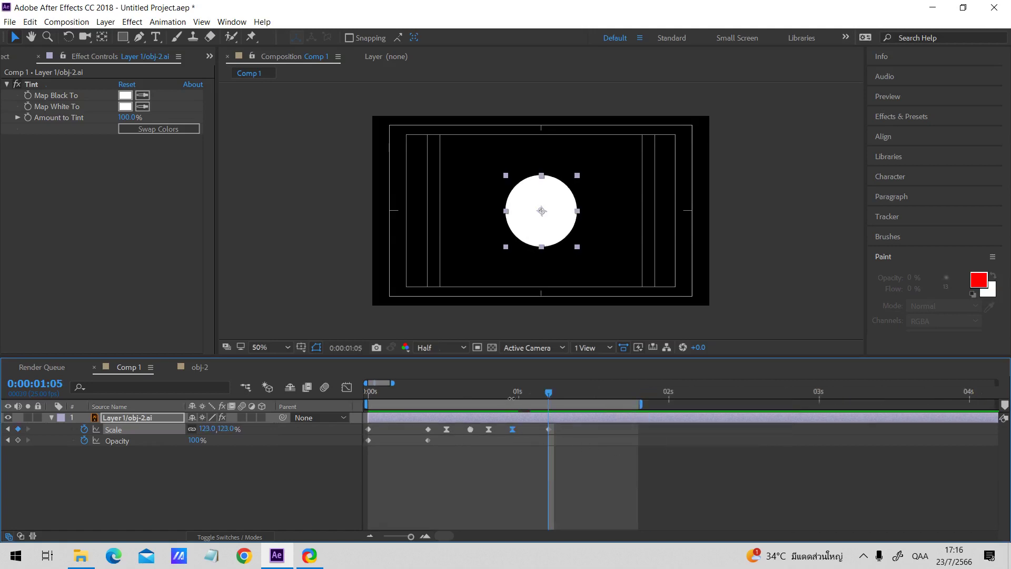
drag(511, 399, 548, 400)
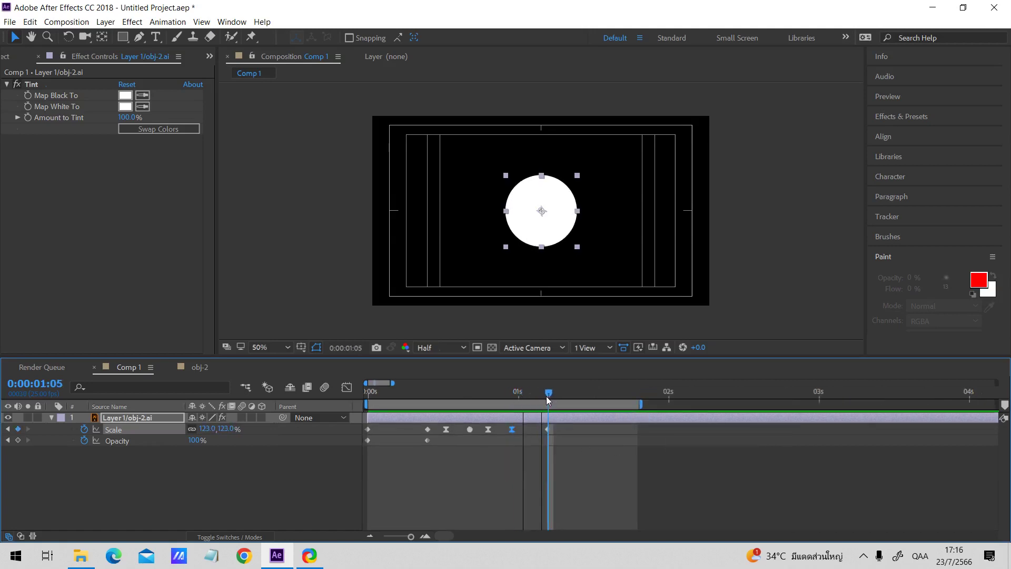
click(8, 429)
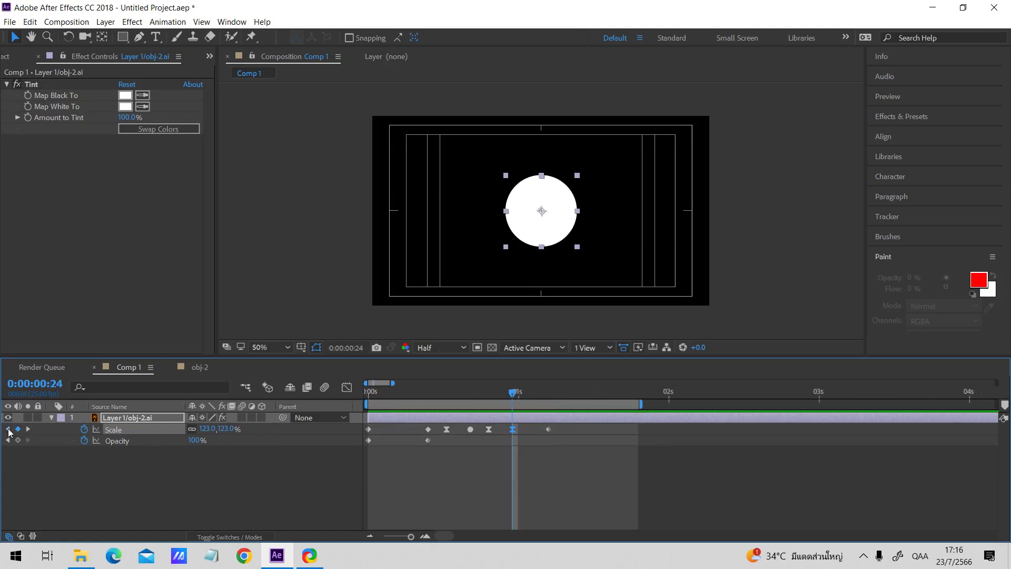
click(28, 429)
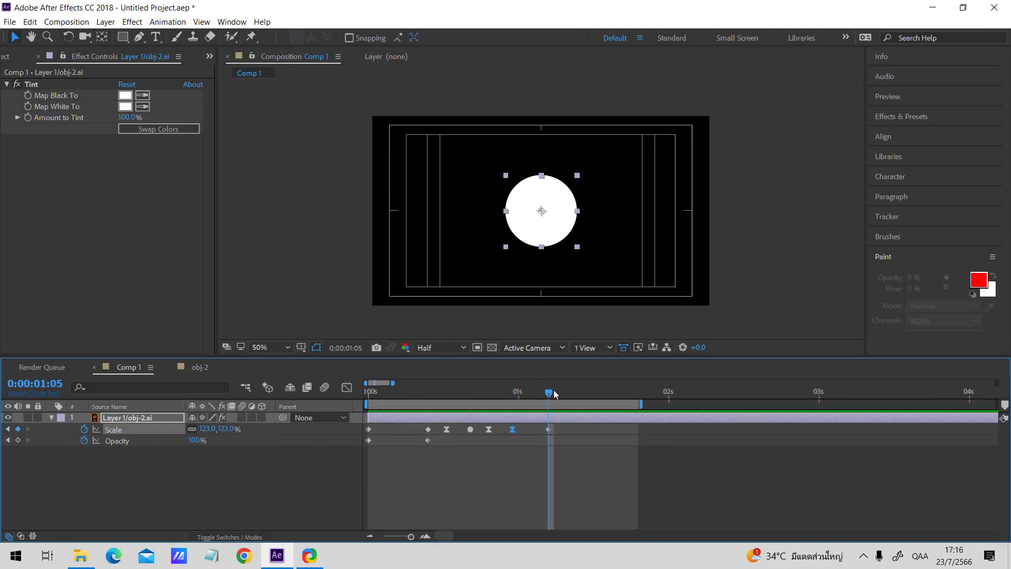
drag(554, 393, 568, 394)
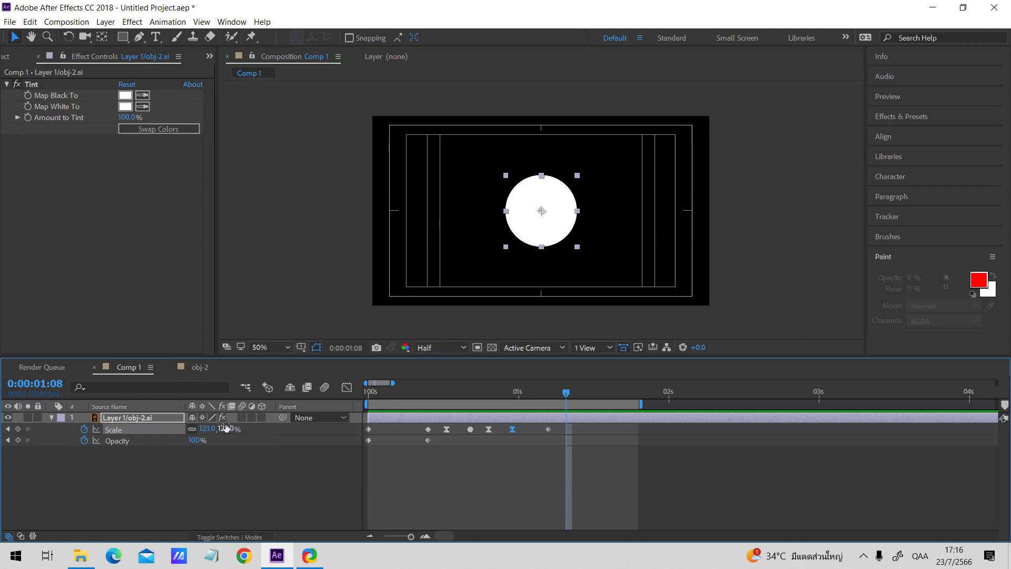
drag(558, 390, 549, 396)
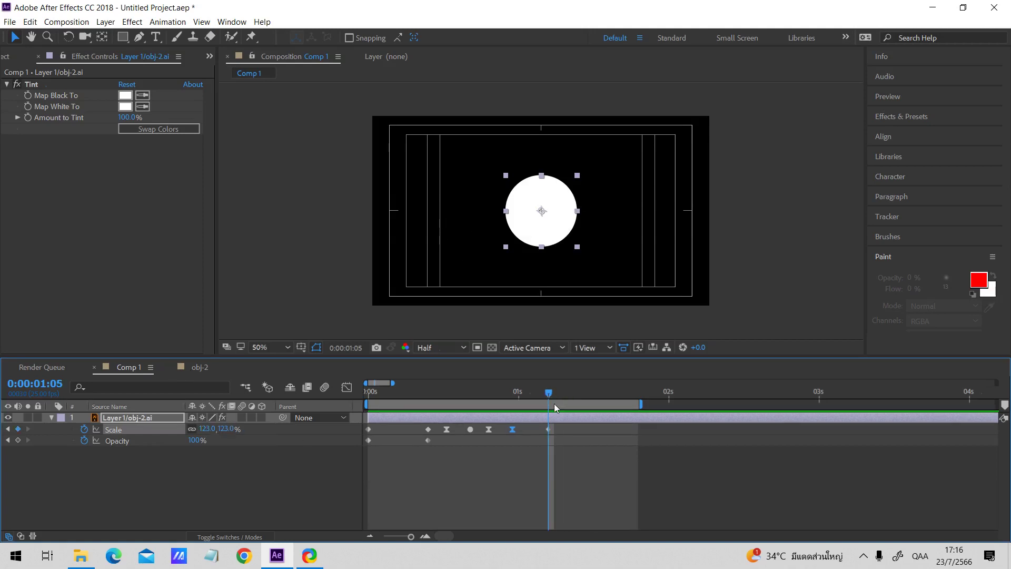
- Add an eased scale keyframe of 64% to the circle at 0:00:01:08, three frames past the hold
key(Page_Down)
key(Page_Down)
key(Page_Down)
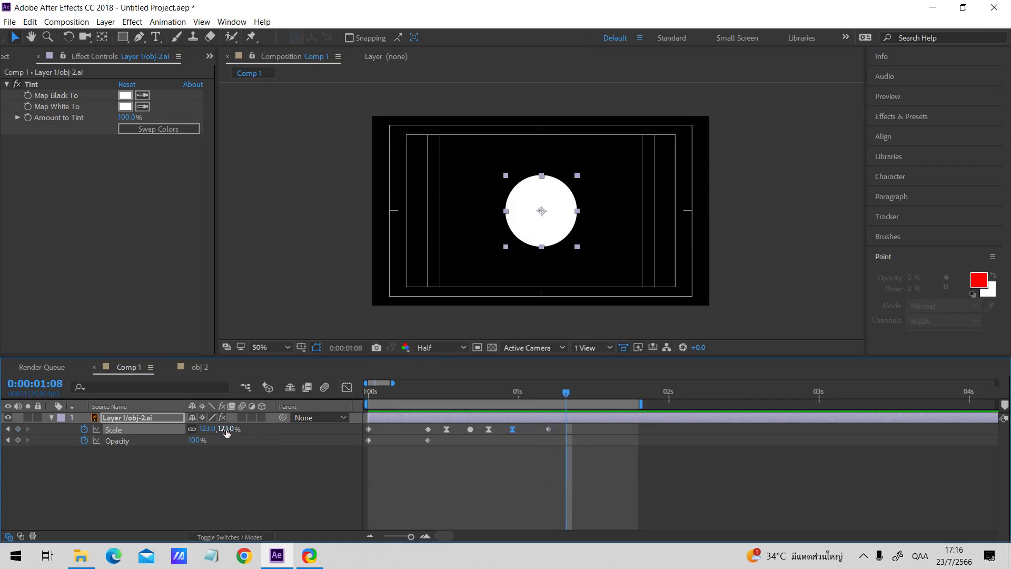
drag(224, 429, 193, 429)
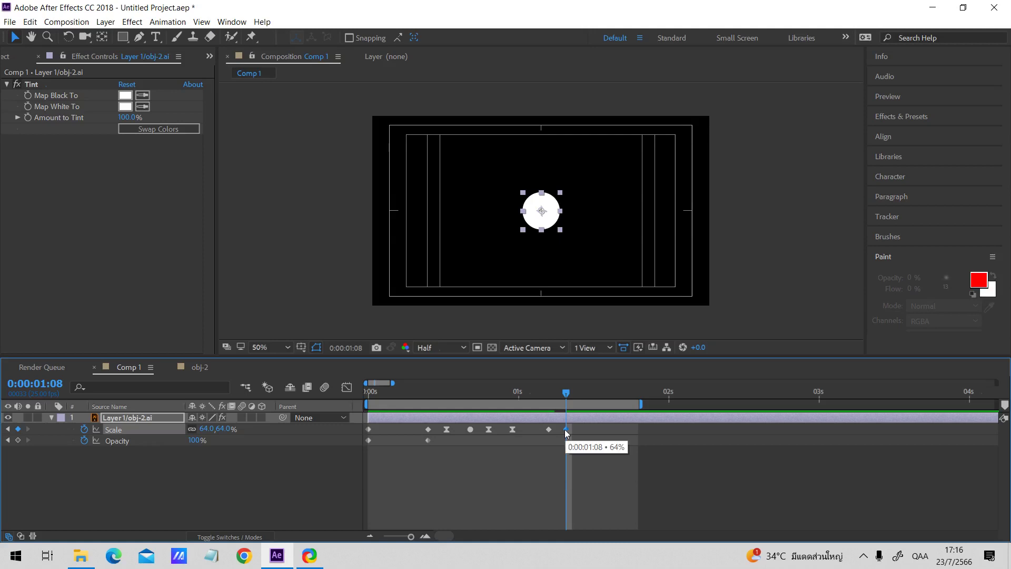
click(346, 388)
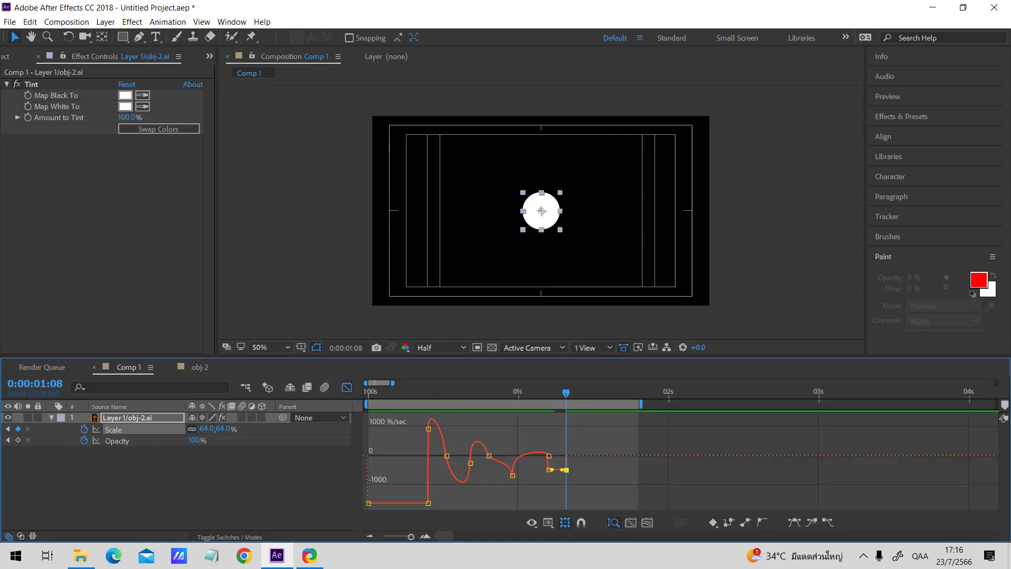
click(346, 388)
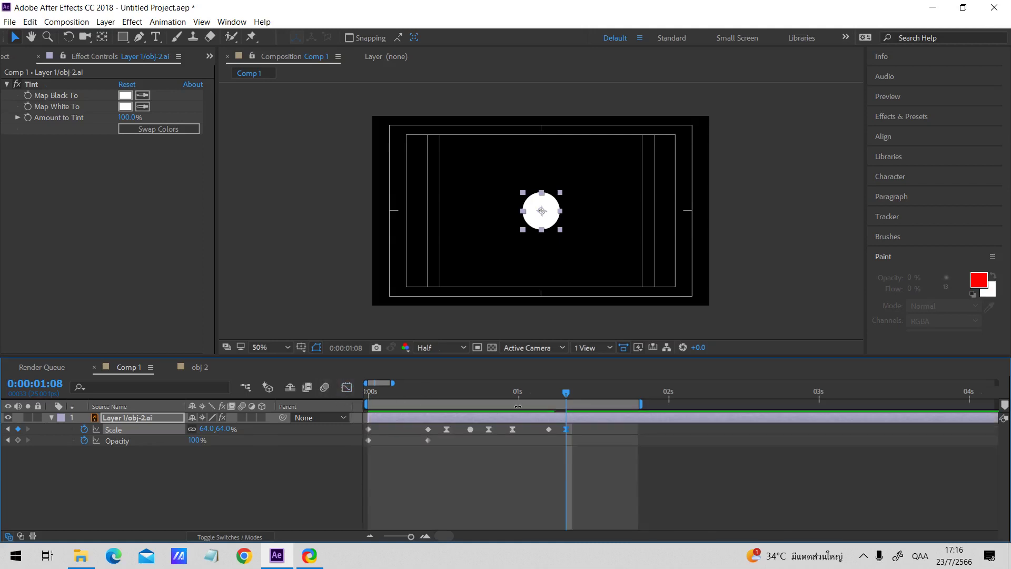
- Add an eased scale keyframe of 235% to the circle layer at 0:00:01:12
key(Page_Down)
key(Page_Down)
key(Page_Down)
key(Page_Down)
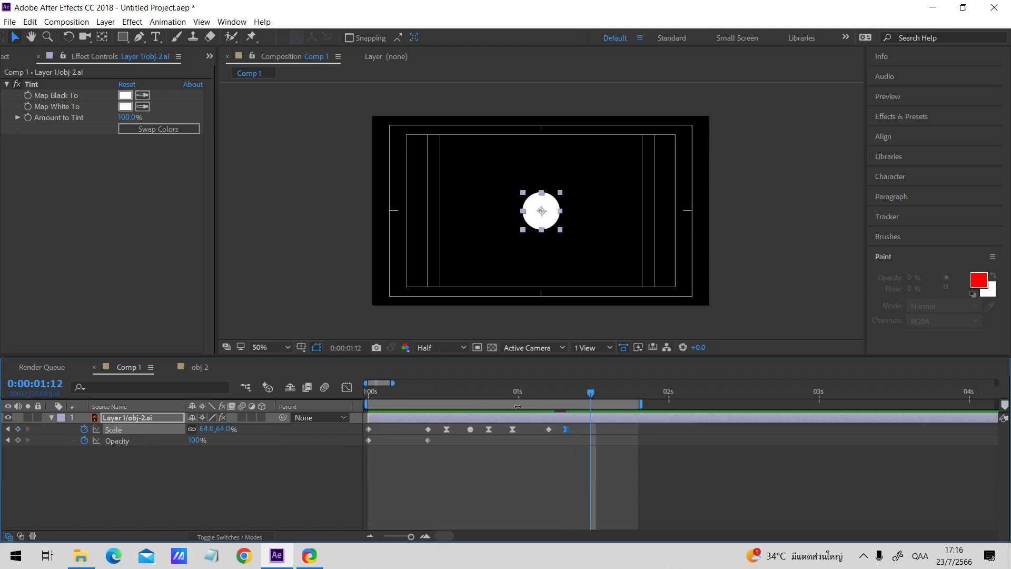
drag(222, 429, 316, 407)
key(alt+KP_Subtract)
key(alt+KP_Subtract)
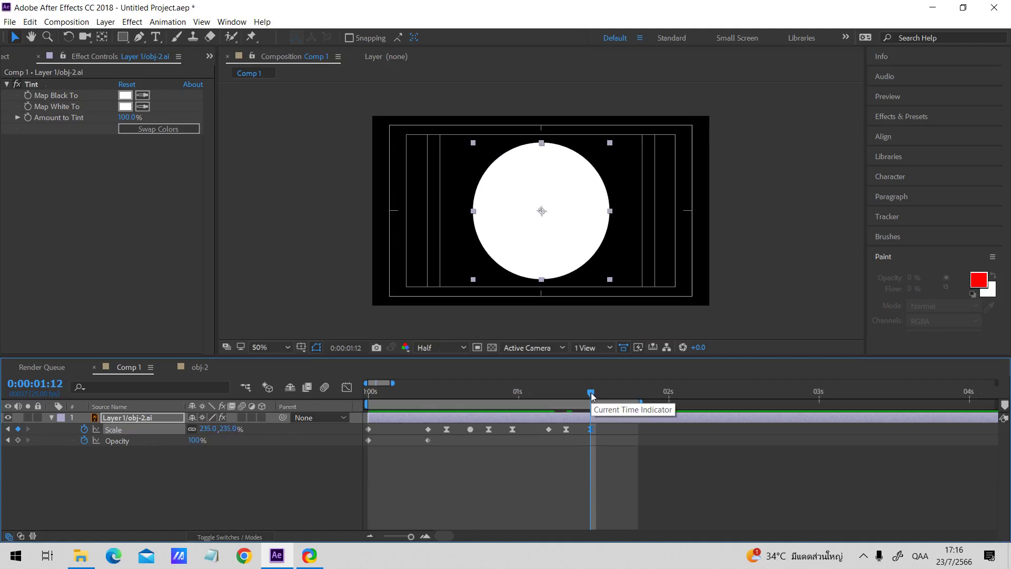
- Copy the 123% scale keyframe at 0:00:00:10 to 0:00:01:16 and compare the circle's size at both times
key(Page_Down)
key(Page_Down)
key(Page_Down)
key(Page_Down)
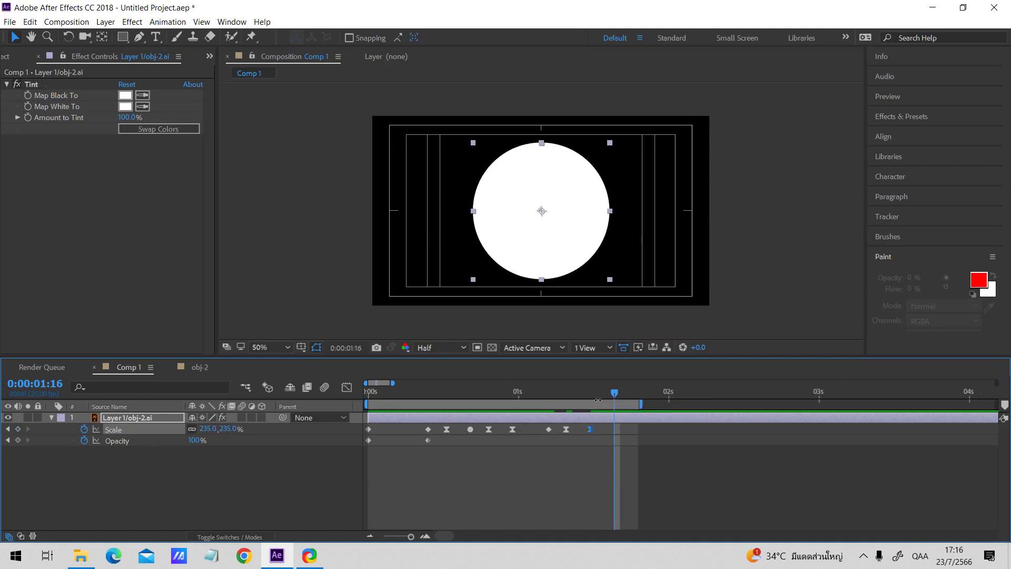
click(583, 426)
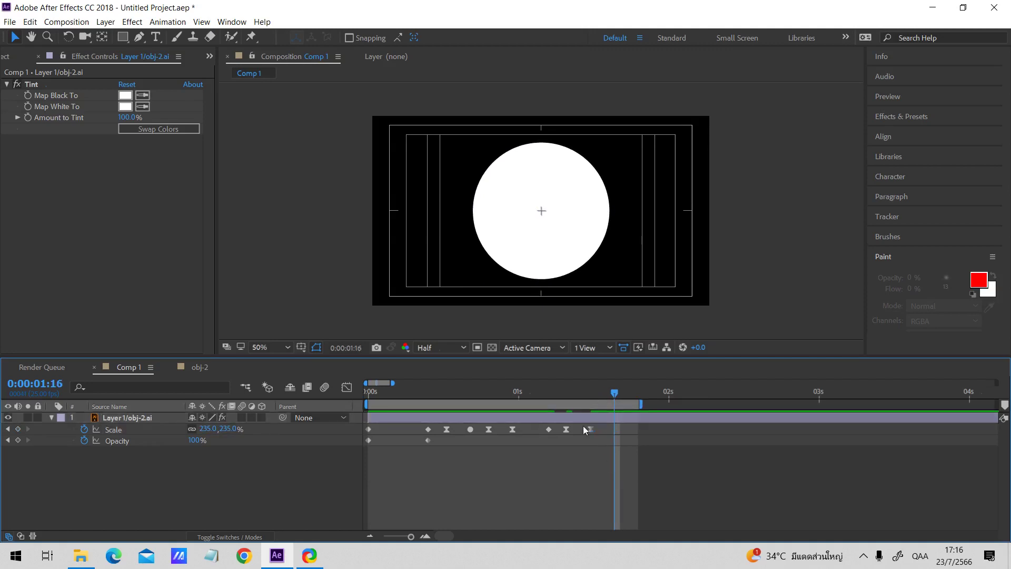
click(428, 429)
key(ctrl+v)
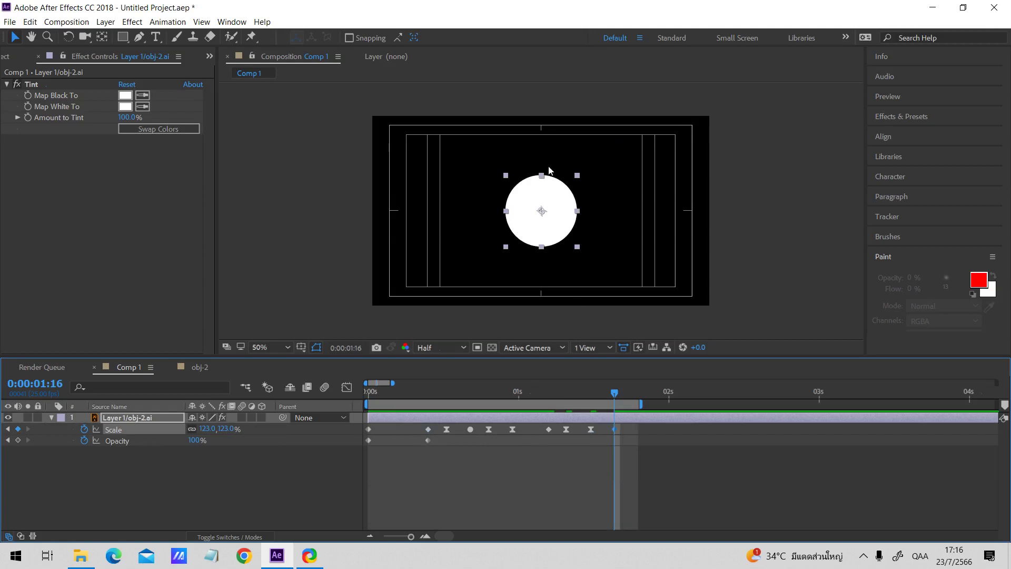
mouse_move(427, 398)
mouse_down()
mouse_move(396, 388)
mouse_move(428, 381)
mouse_up()
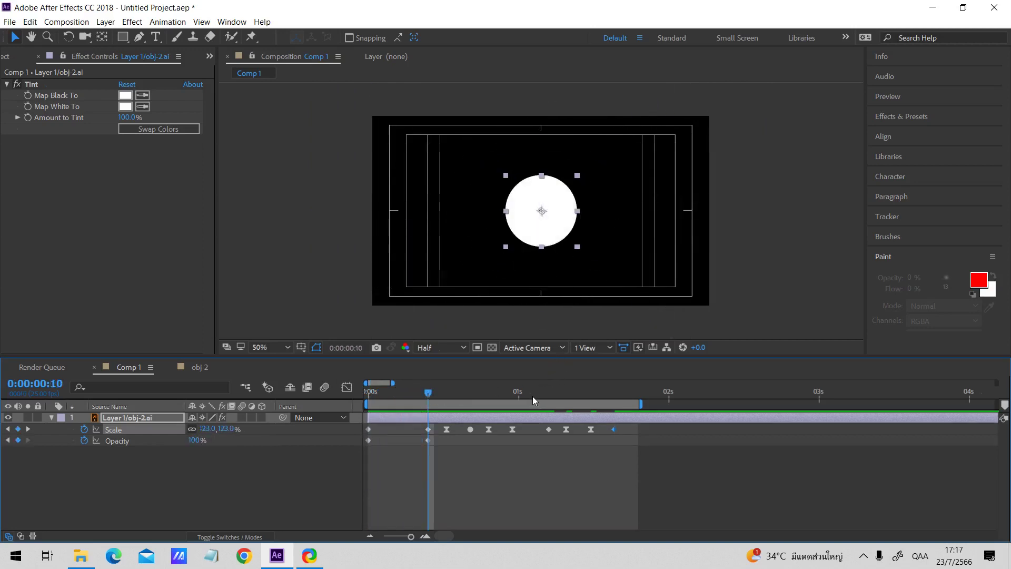
drag(446, 395, 613, 385)
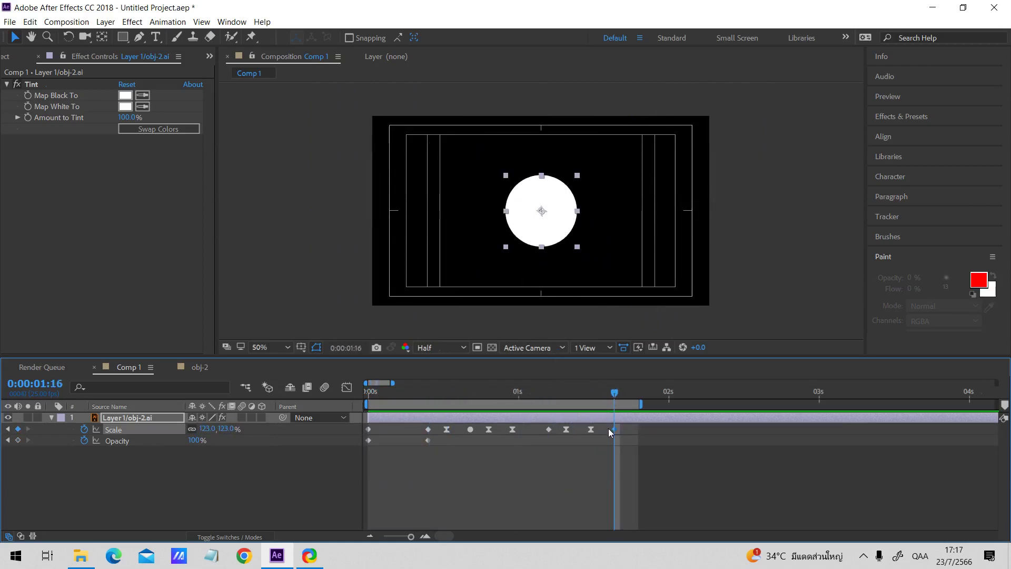
- Ease the last scale keyframe, move it to 0:00:01:17 and extend the end of the work area to about 0:00:02:11
key(space)
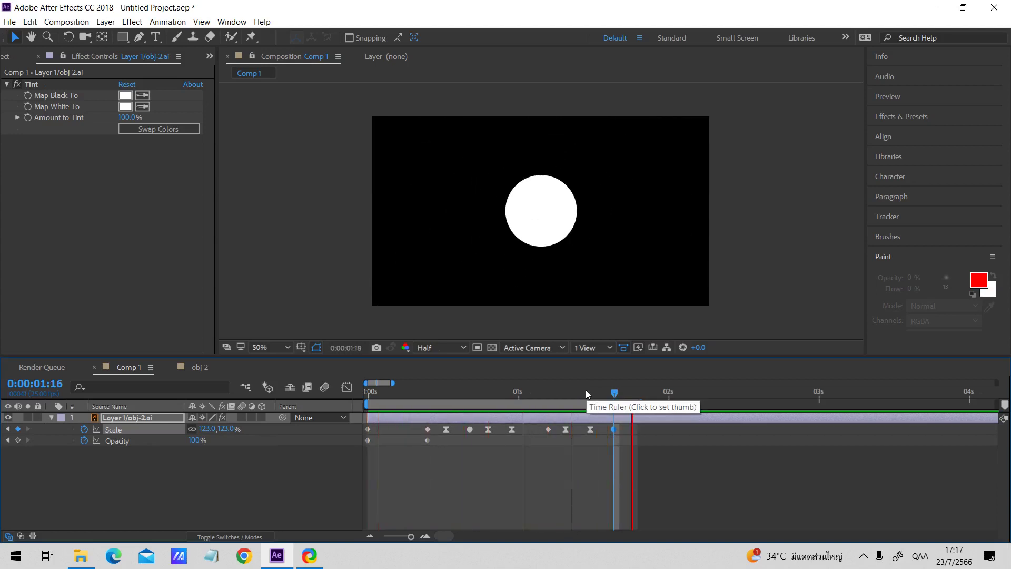
key(space)
drag(617, 397, 570, 435)
click(646, 470)
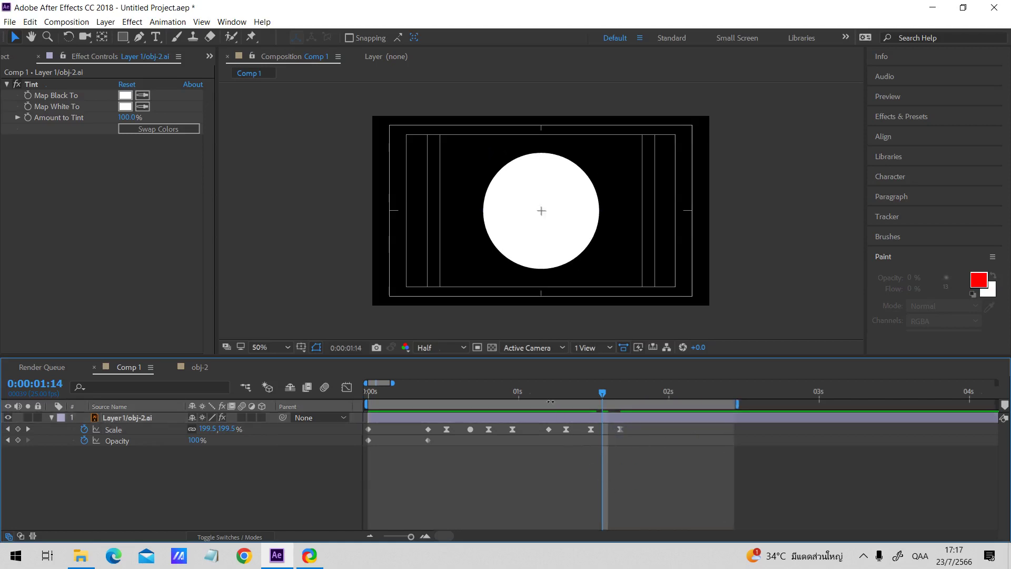
- Duplicate the 235% and 123% scale keyframes starting at 0:00:01:21, and reduce the scale at 0:00:01:21 to 193%
drag(543, 393, 584, 431)
key(ctrl+c)
key(ctrl+v)
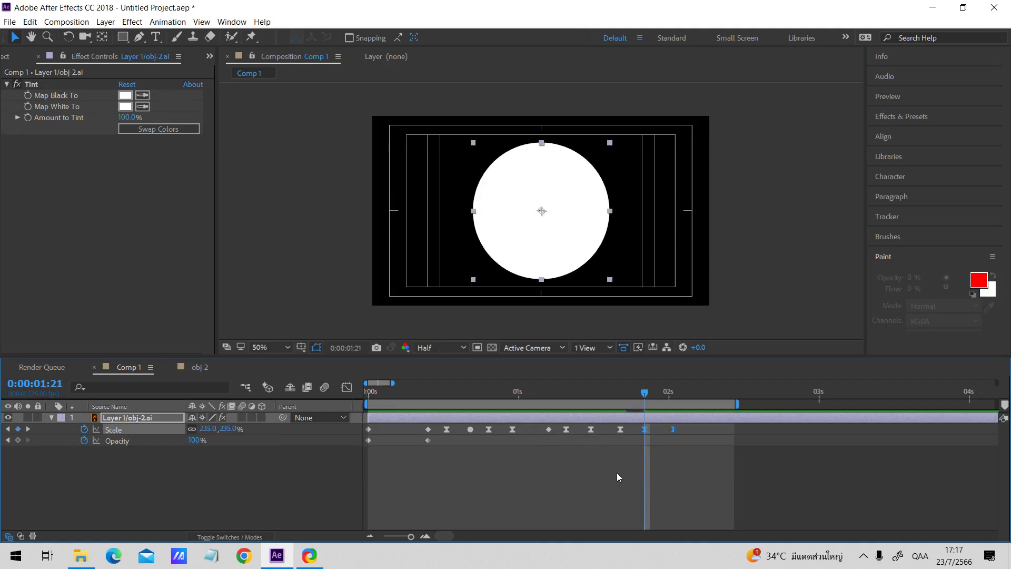
click(617, 473)
drag(225, 432, 203, 432)
key(space)
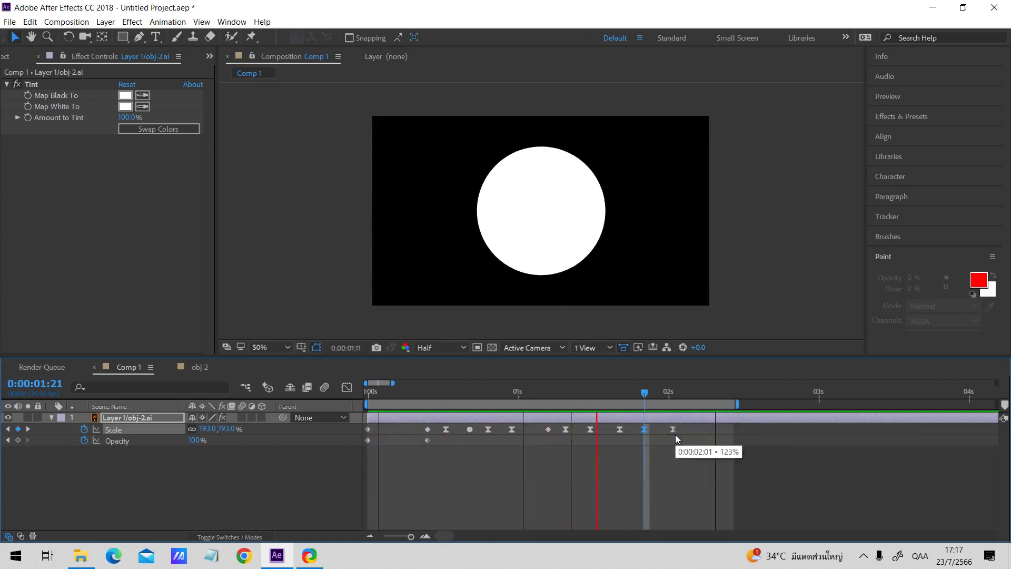
- Lengthen the hold by moving its end keyframe to about 0:00:01:12 and the five following scale keyframes ten frames later
click(709, 480)
drag(706, 483, 586, 431)
click(531, 393)
key(minus)
click(452, 392)
drag(452, 393, 506, 393)
drag(588, 471, 506, 430)
drag(507, 430, 517, 428)
- Set the end of the work area at 0:00:03:02 and preview the retimed animation
drag(638, 398, 633, 396)
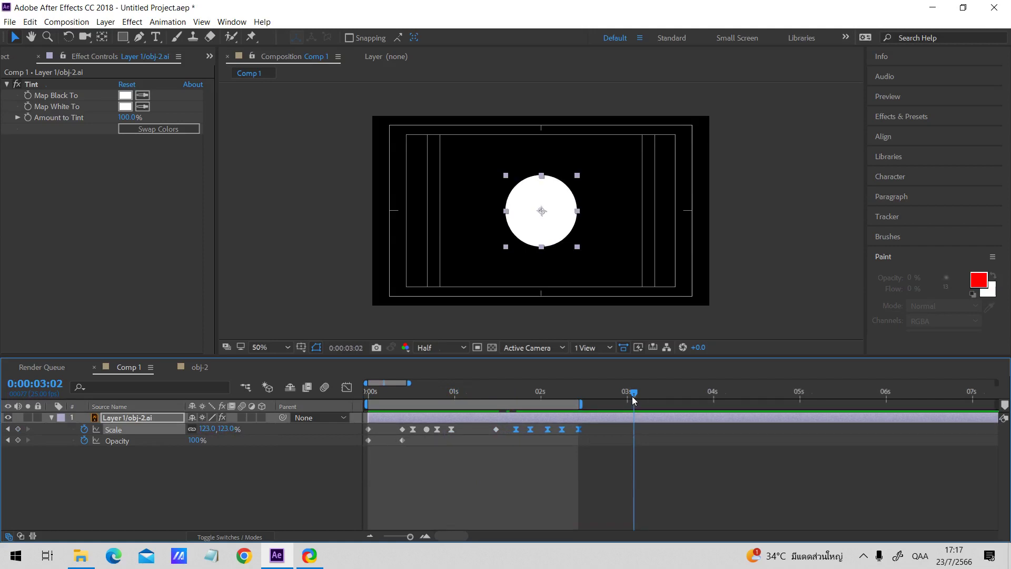
key(u)
key(n)
key(u)
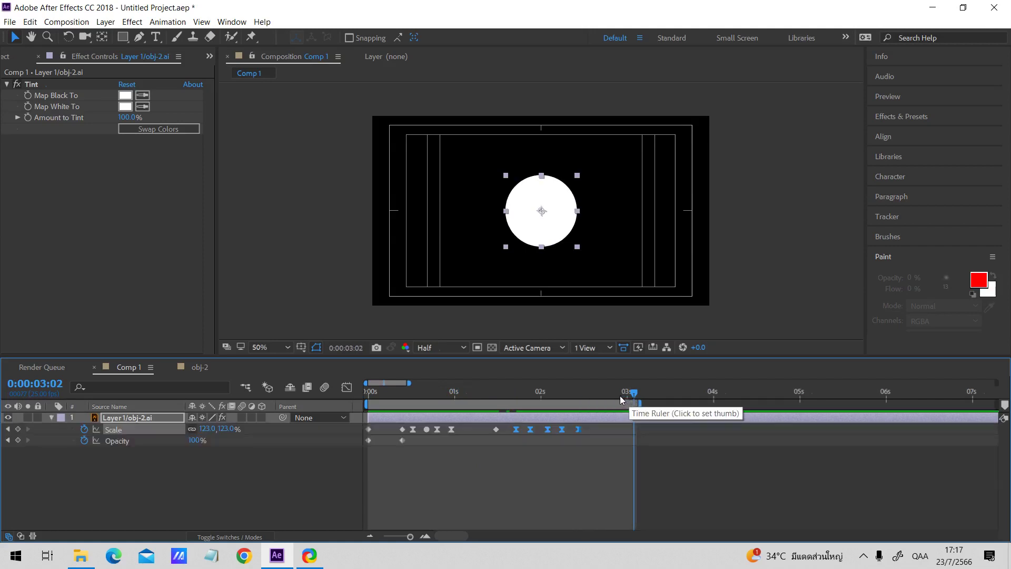
key(space)
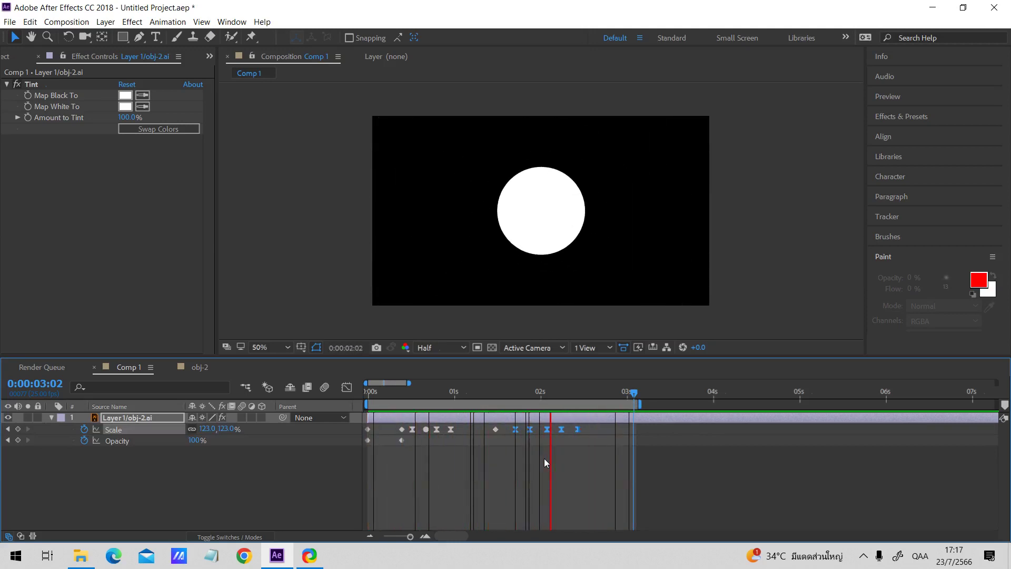
- Set the circle's scale to 287% at the 0:00:01:22 keyframe and preview the bigger bounce
click(520, 393)
drag(520, 393, 530, 398)
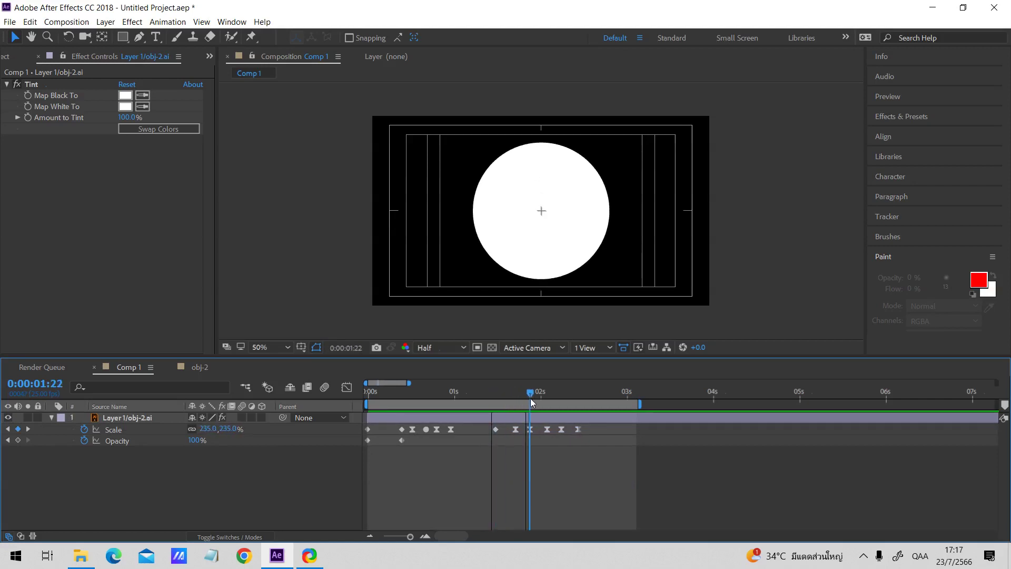
click(539, 419)
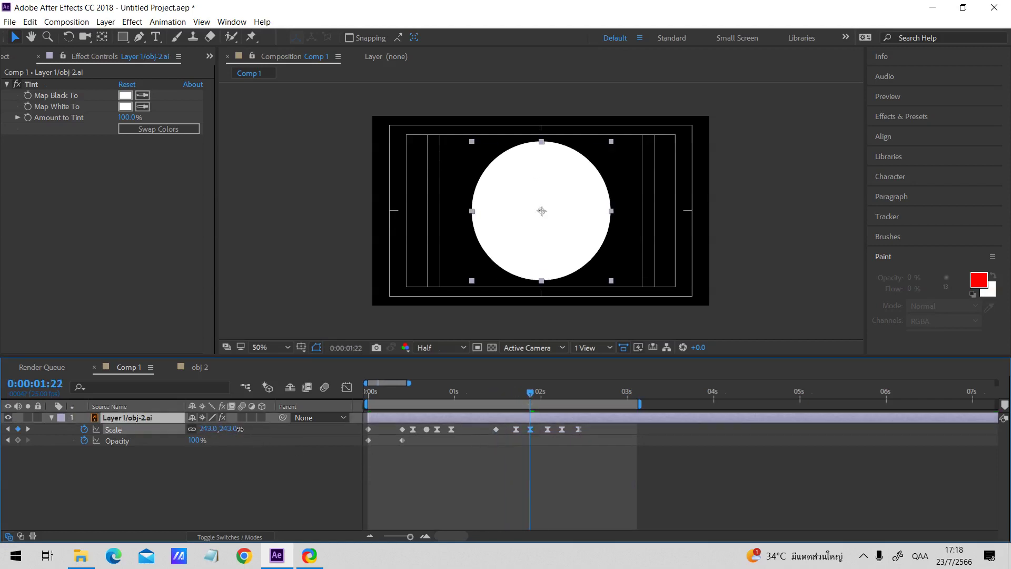
drag(224, 428, 261, 426)
click(504, 457)
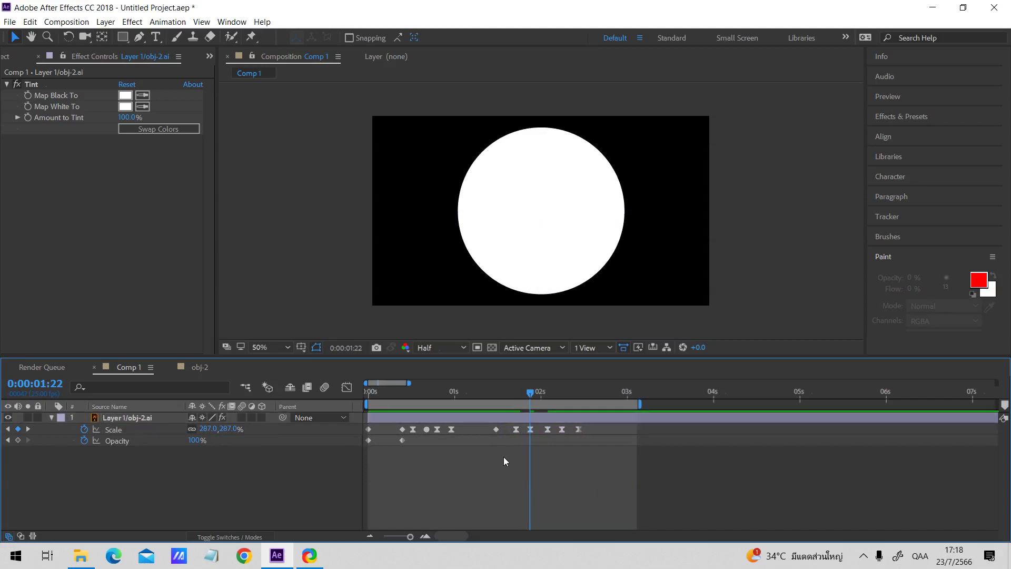
key(space)
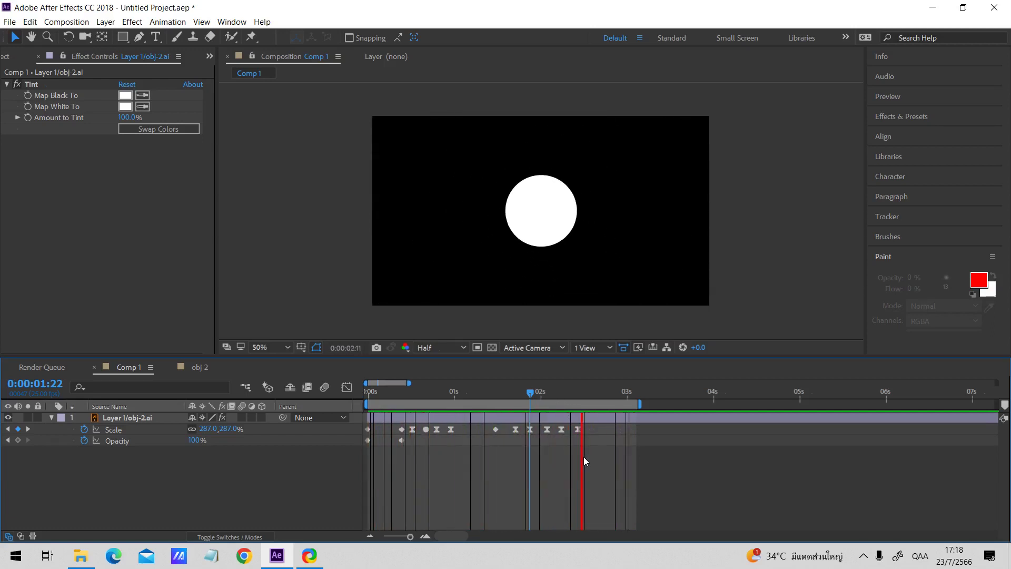
click(596, 393)
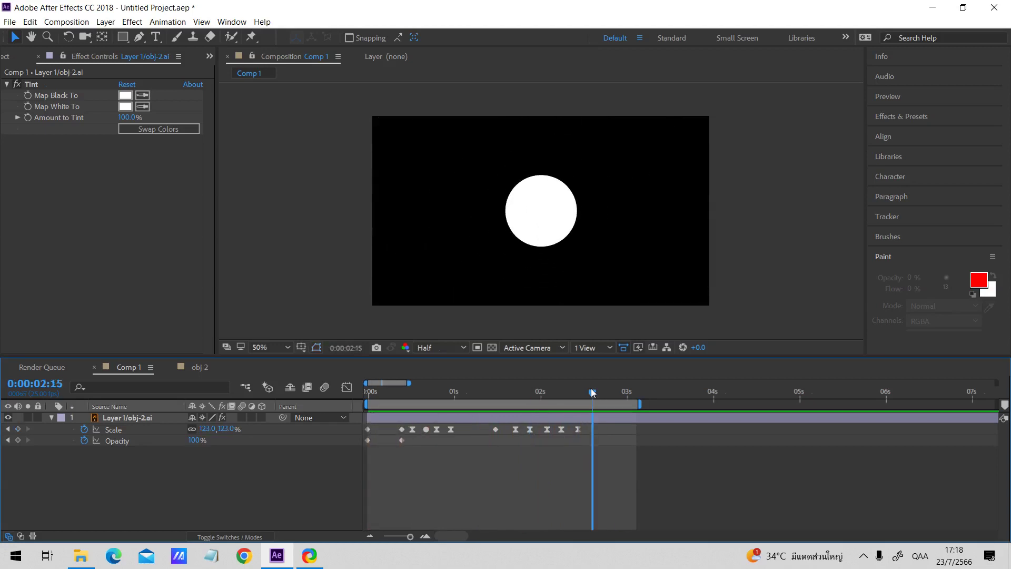
- Duplicate the last six scale keyframes starting at about 0:00:02:18, and extend the end of the work area to about 0:00:05:21
drag(640, 404, 750, 404)
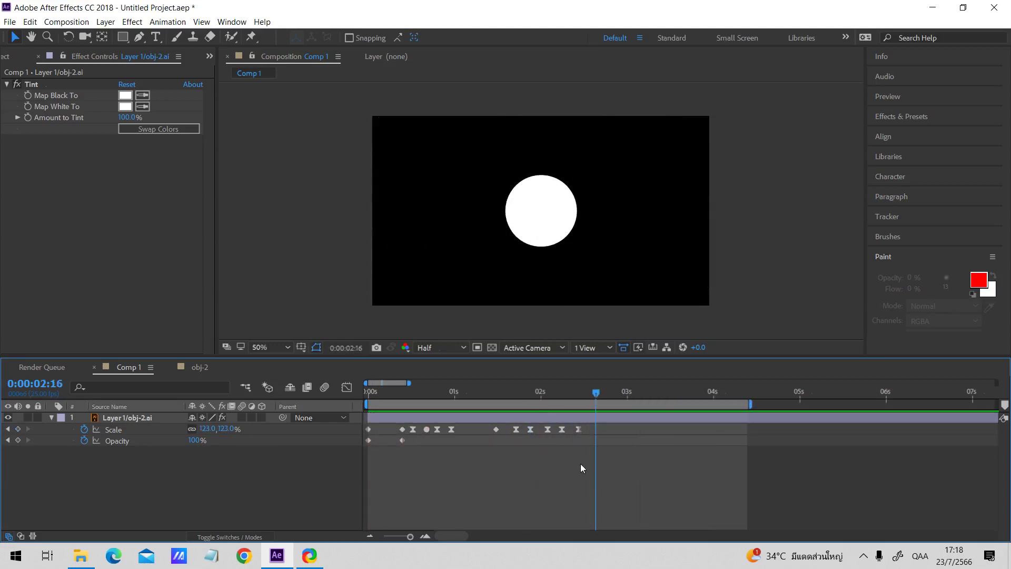
drag(605, 463, 481, 428)
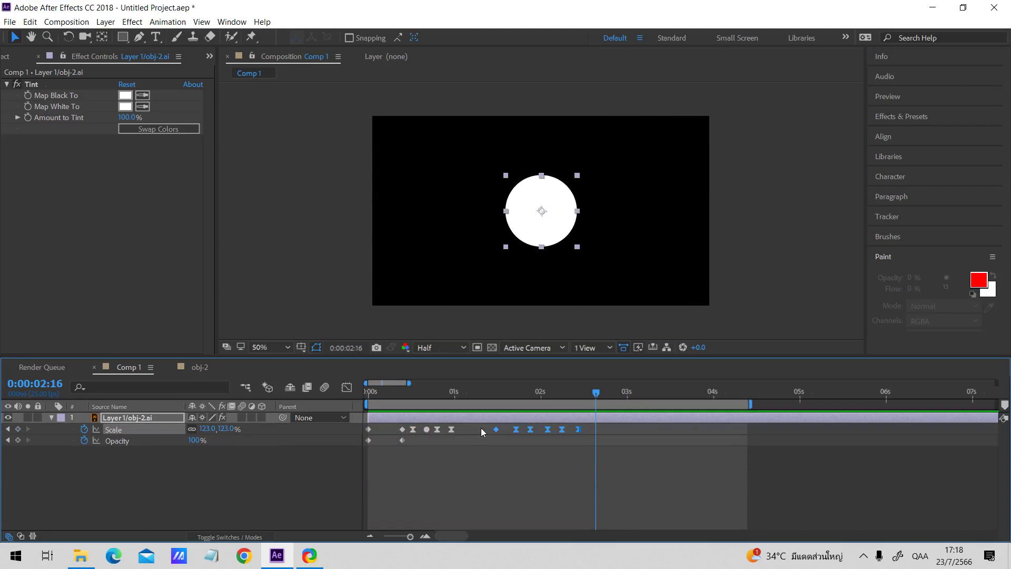
drag(579, 391, 457, 396)
key(ctrl+c)
key(ctrl+v)
key(space)
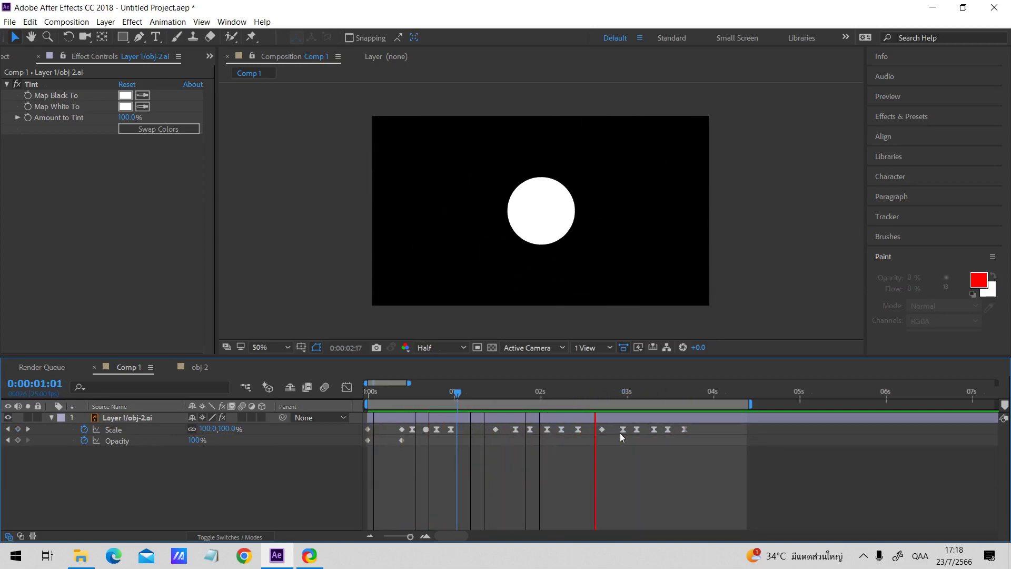
drag(673, 393, 874, 404)
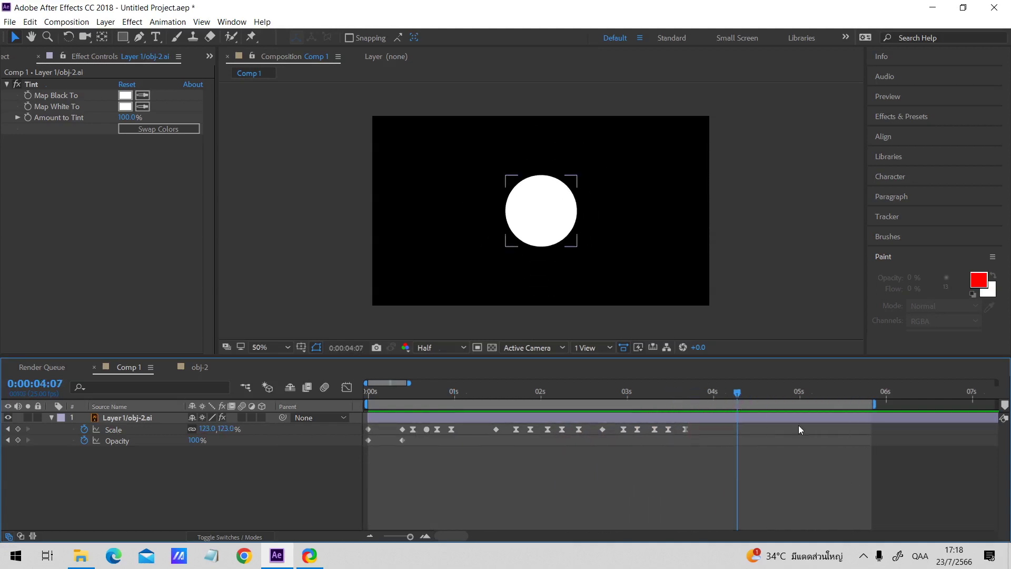
- Add a scale keyframe to the circle layer at 0:00:04:00, keeping its size of 123%
click(683, 391)
drag(682, 390, 713, 393)
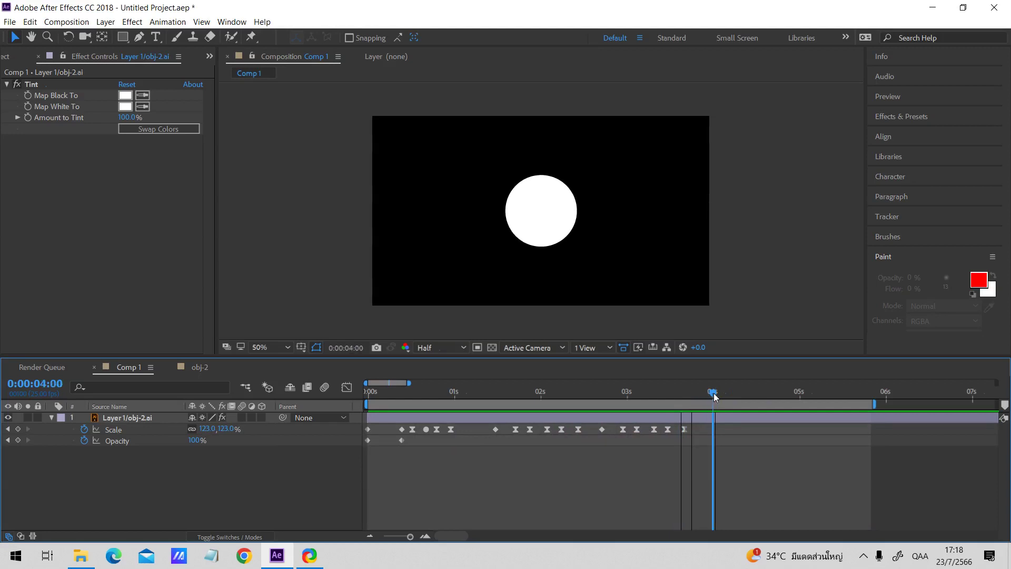
key(Page_Up)
drag(659, 391, 715, 417)
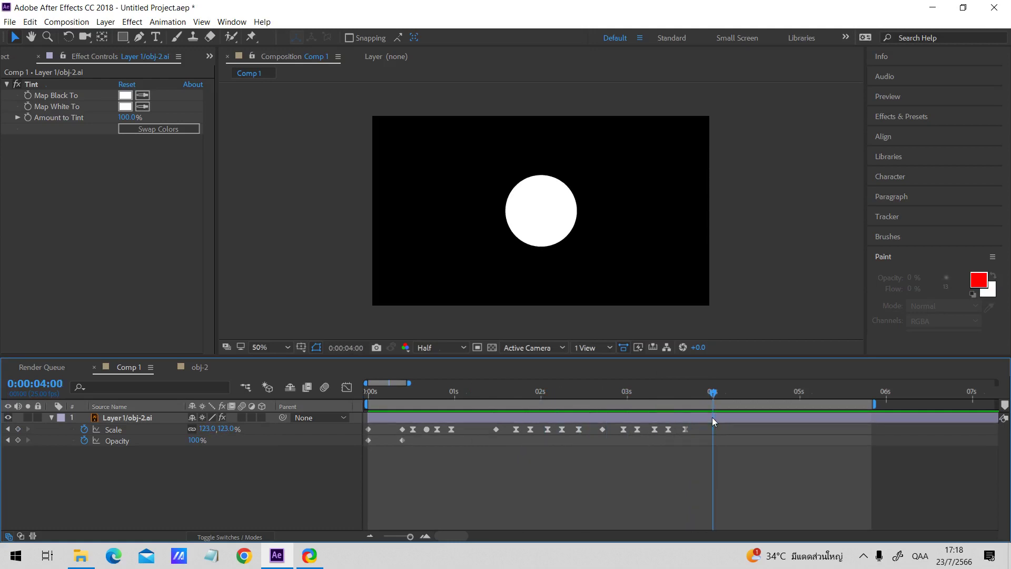
click(107, 432)
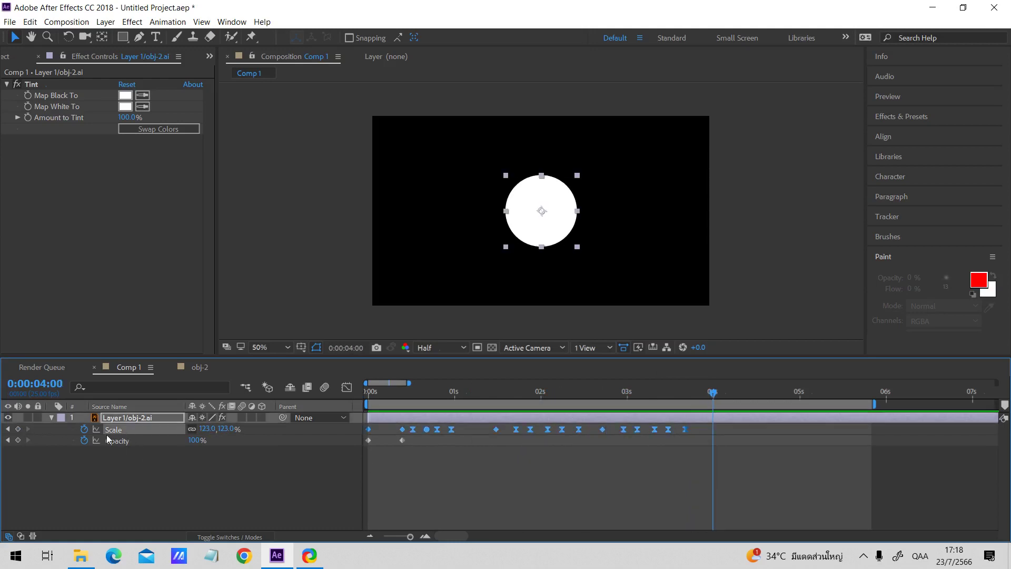
click(18, 429)
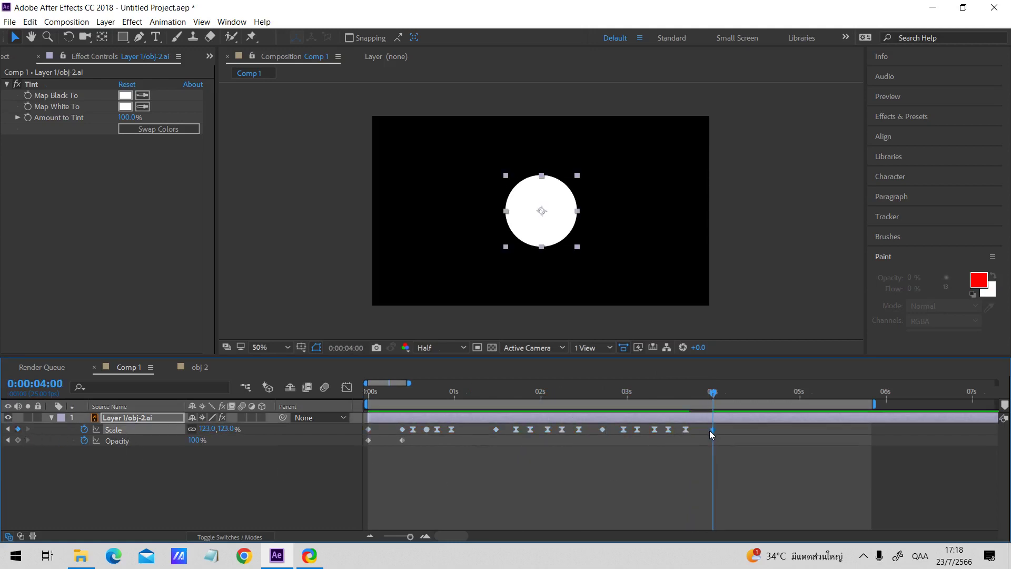
- Add a scale keyframe of 291% at 0:00:04:10 and apply Easy Ease to it
drag(712, 392, 748, 406)
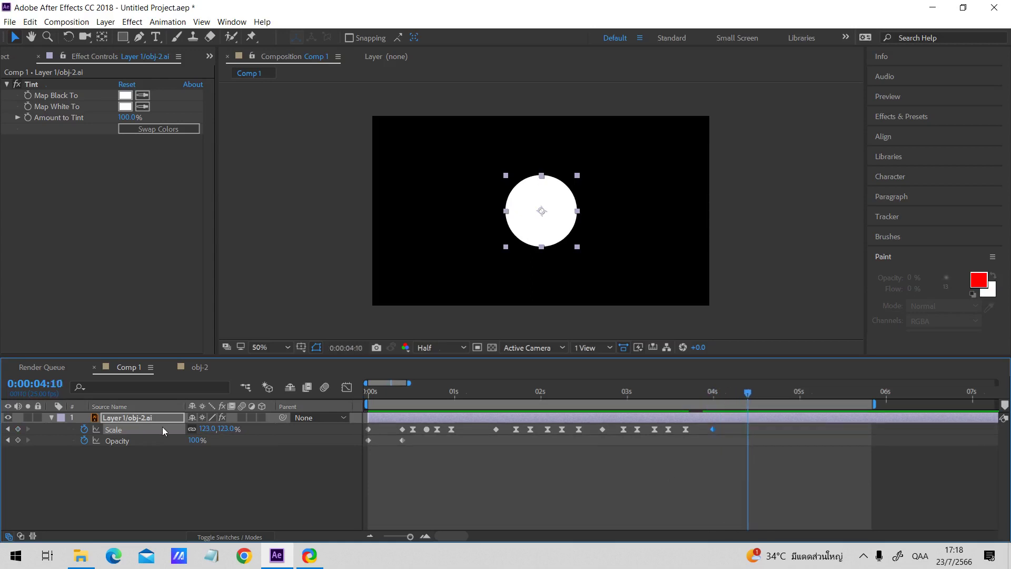
drag(220, 428, 309, 429)
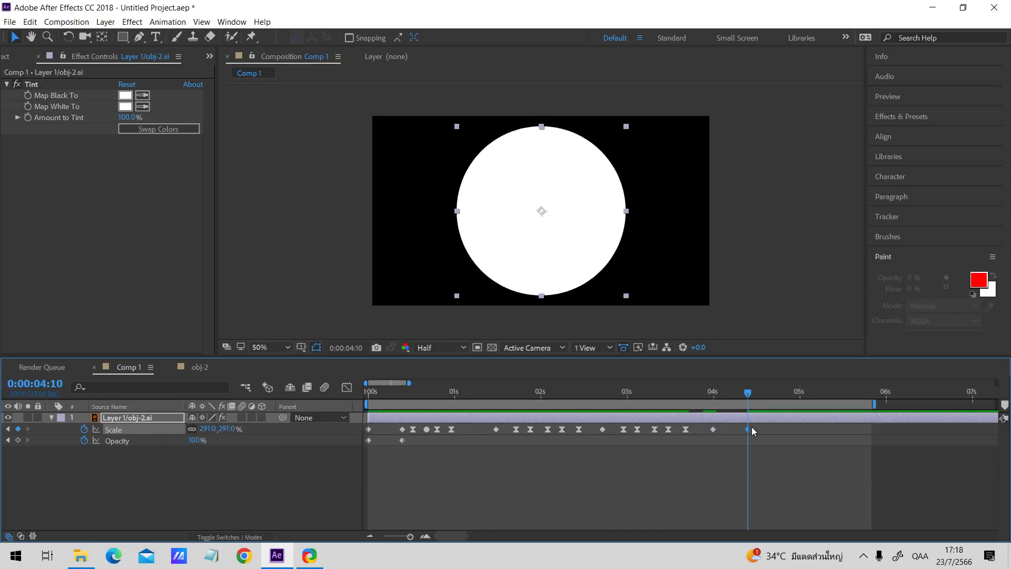
click(347, 387)
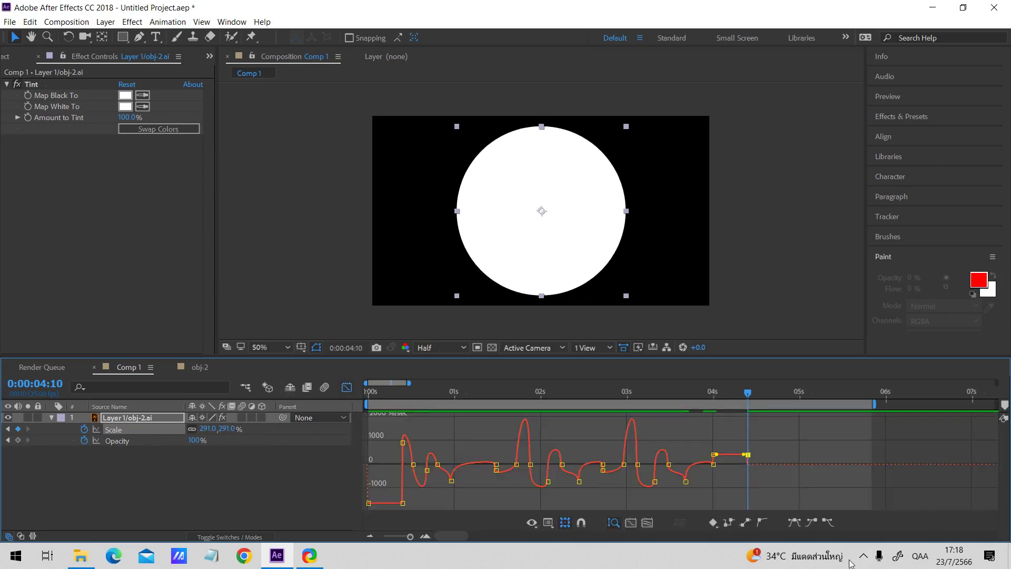
click(795, 522)
click(347, 390)
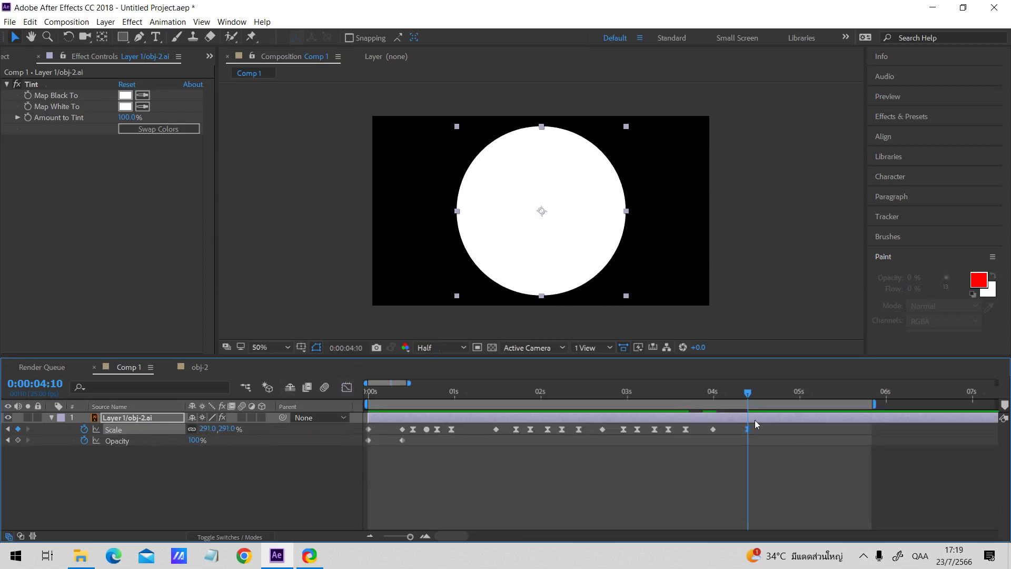
- Add a scale keyframe of 0% to the circle layer at 0:00:04:23 and scrub back through the animation to check it
drag(703, 393, 791, 412)
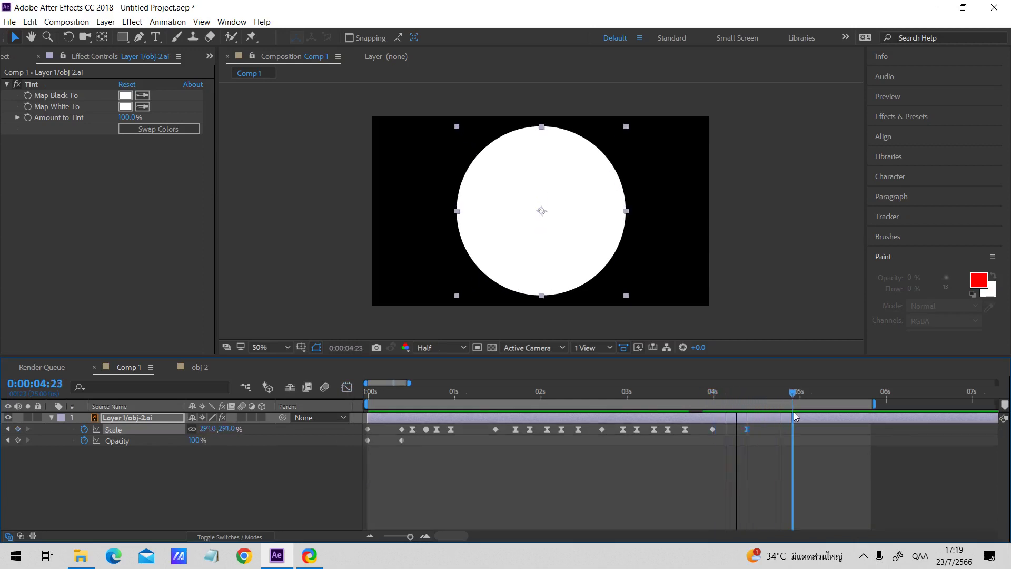
click(778, 480)
click(773, 415)
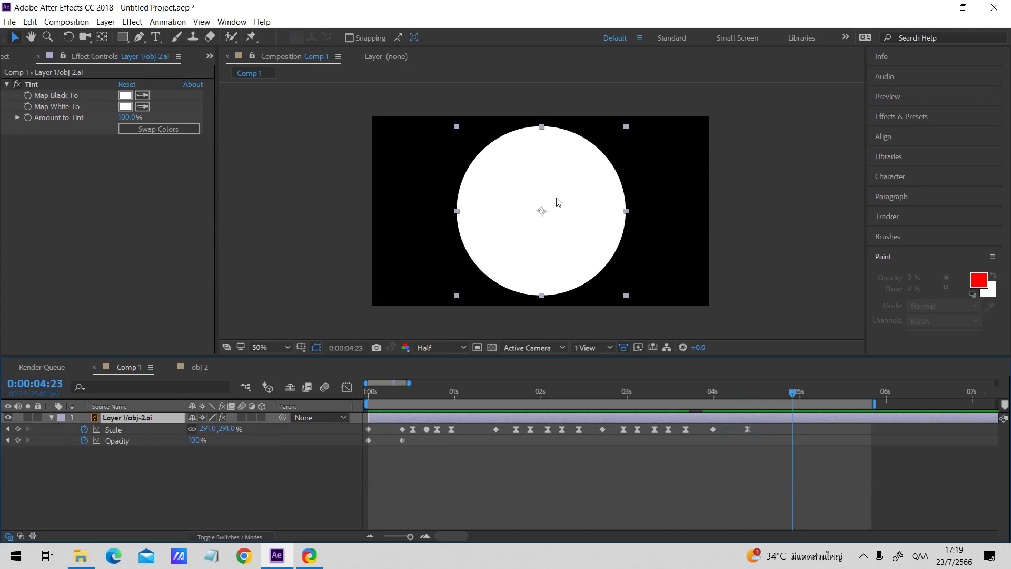
click(736, 486)
click(747, 416)
click(223, 429)
text(0)
key(Return)
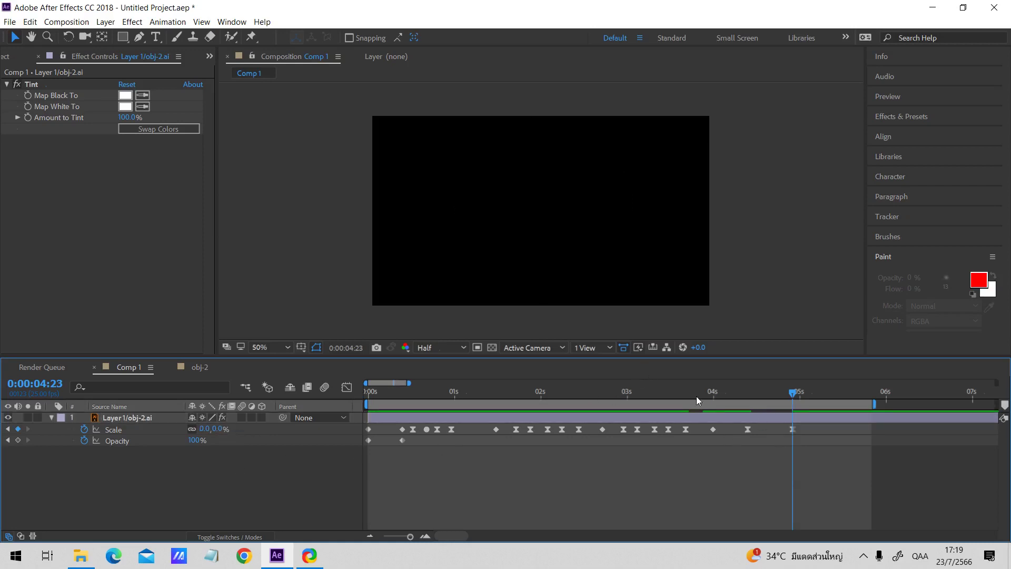
drag(700, 390, 590, 400)
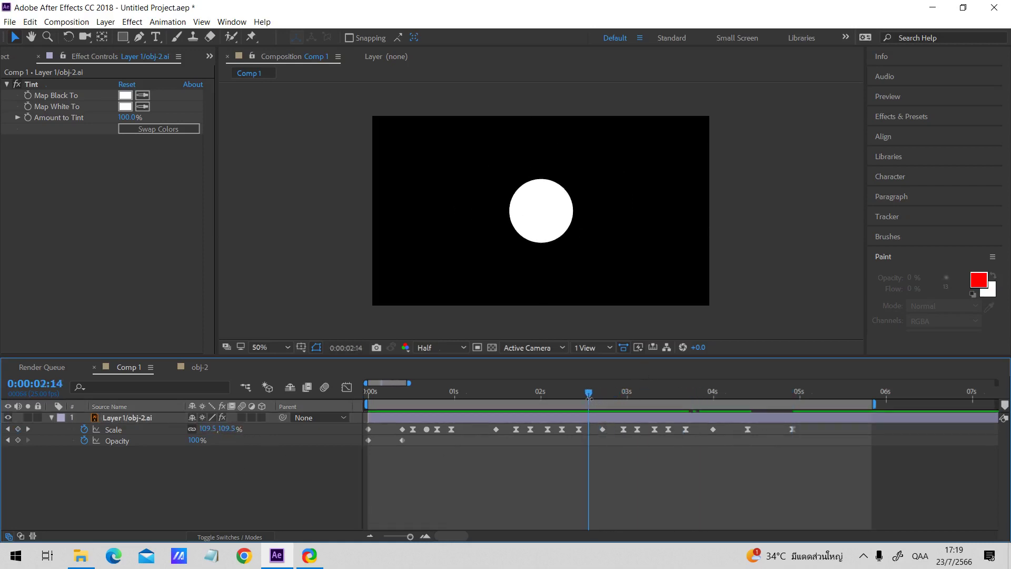
- Preview the circle's shrink and move the final 0% scale keyframe earlier, to 0:00:04:20
key(space)
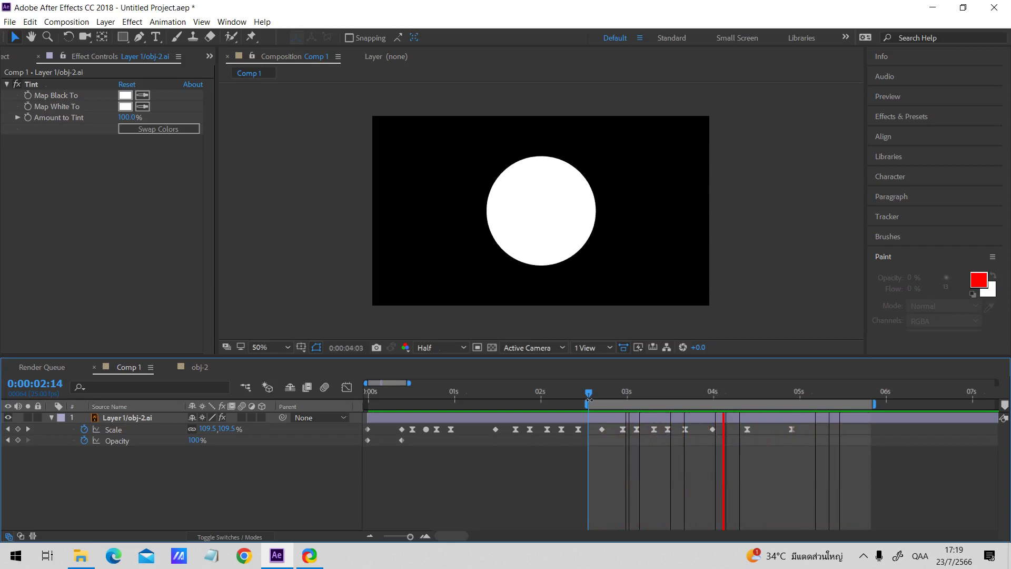
click(780, 392)
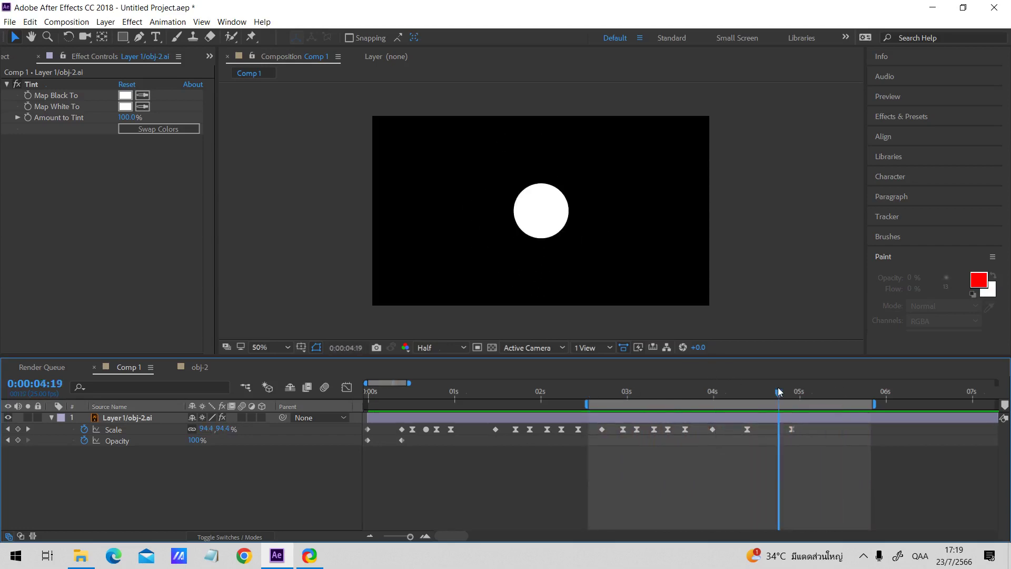
mouse_move(780, 392)
mouse_down()
mouse_move(739, 391)
mouse_move(792, 393)
mouse_up()
drag(790, 429, 779, 451)
key(space)
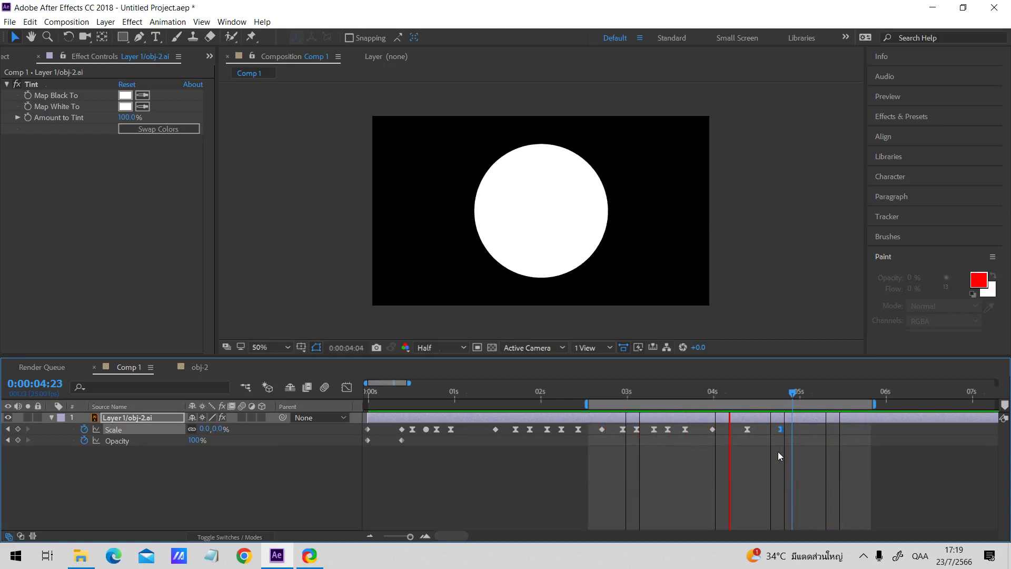
click(780, 397)
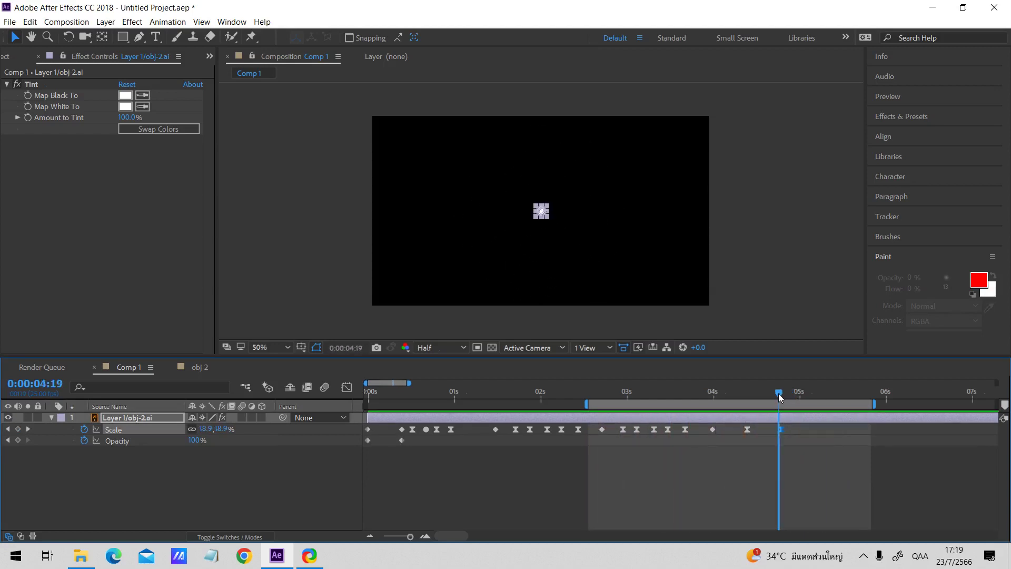
click(780, 397)
click(759, 476)
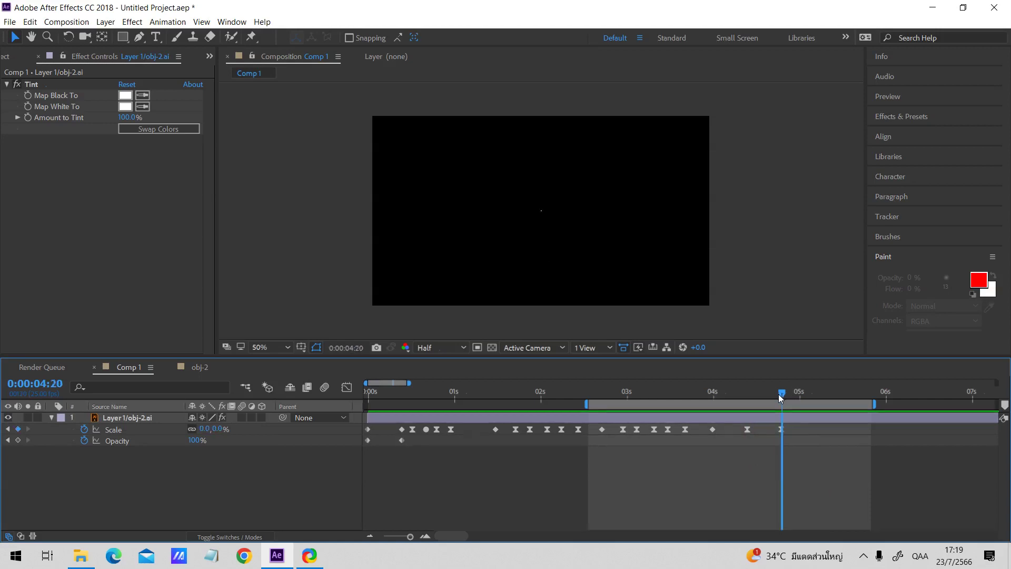
- Trim the end of the circle layer to 0:00:04:20, where the circle has shrunk to 0%
click(781, 420)
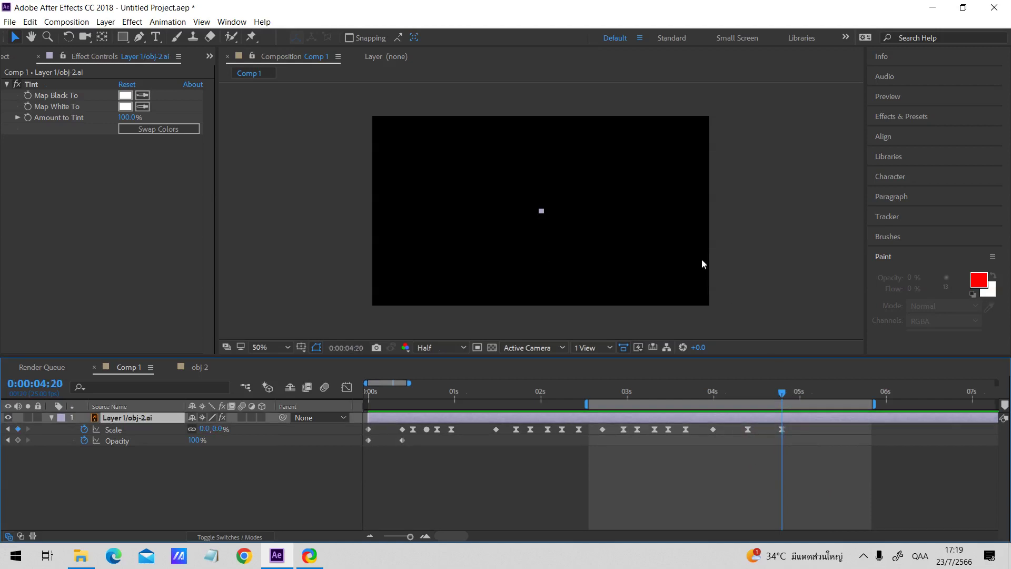
key(minus)
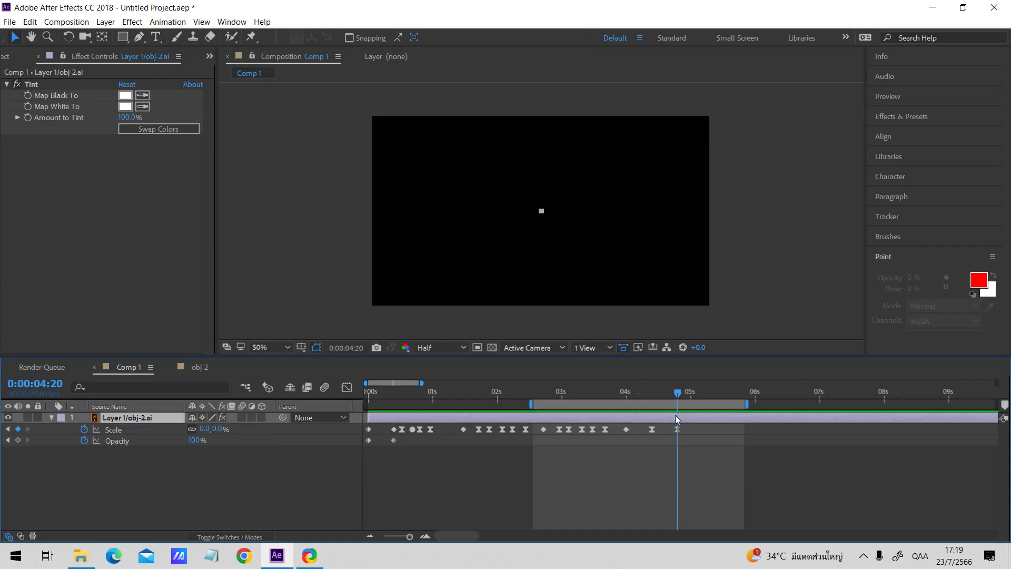
drag(684, 393, 679, 394)
click(680, 480)
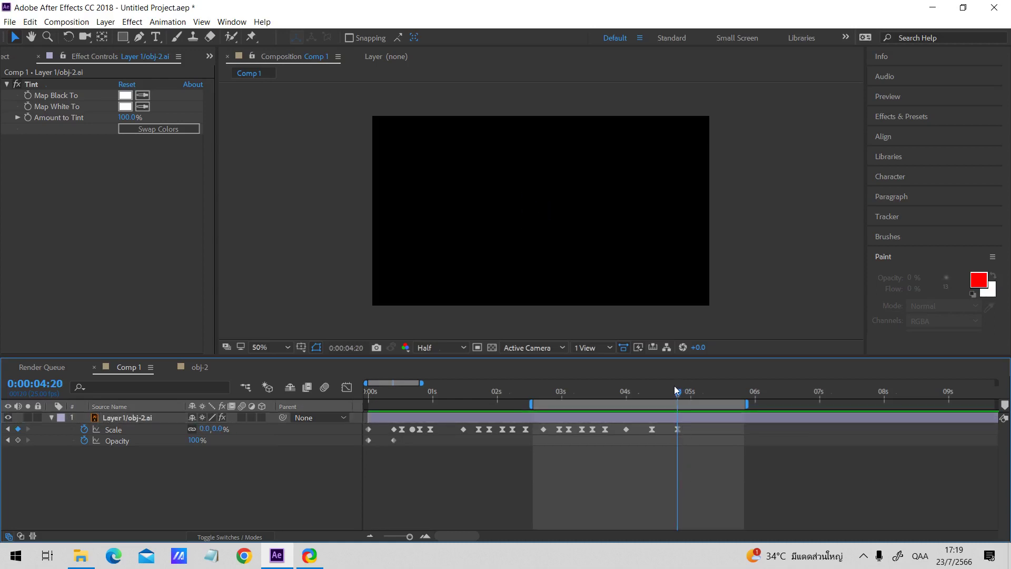
mouse_move(679, 395)
mouse_down()
mouse_move(659, 393)
mouse_move(676, 398)
mouse_up()
click(677, 415)
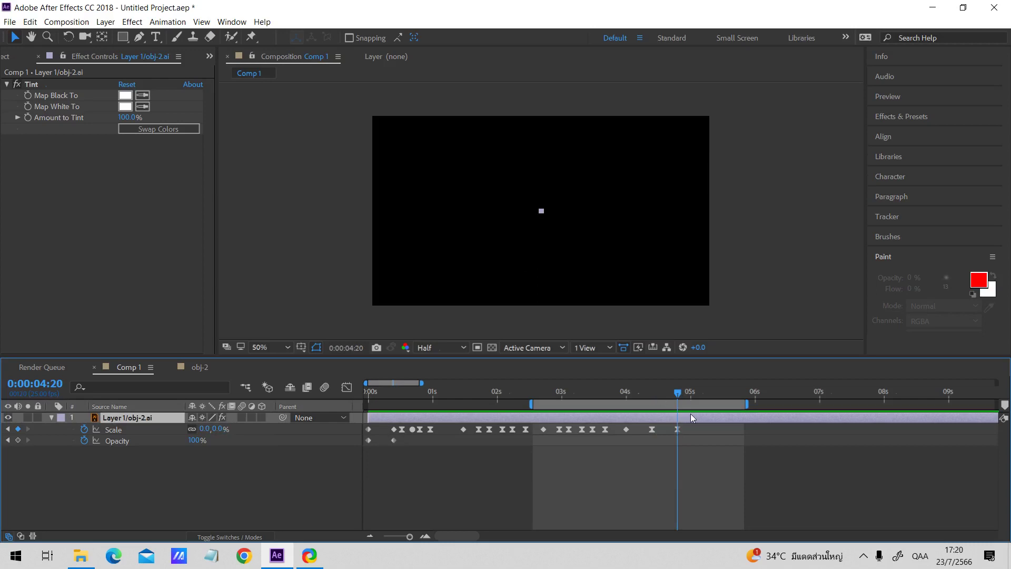
key(alt+bracketright)
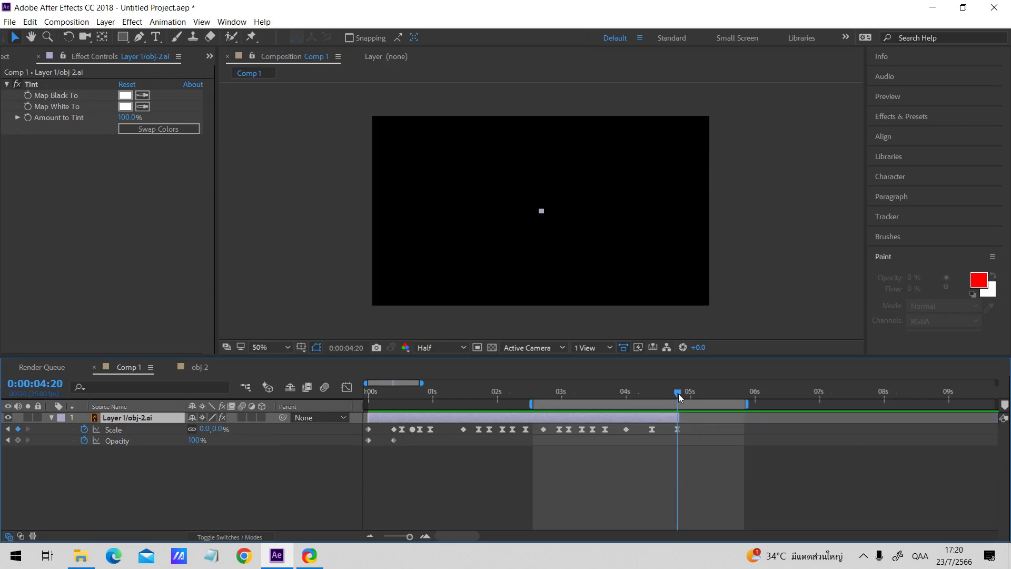
- Trim the circle layer's start to 0:00:02:18, undo that trim, and extend the layer's end to about 0:00:07:18
drag(679, 394, 543, 403)
key(alt+bracketleft)
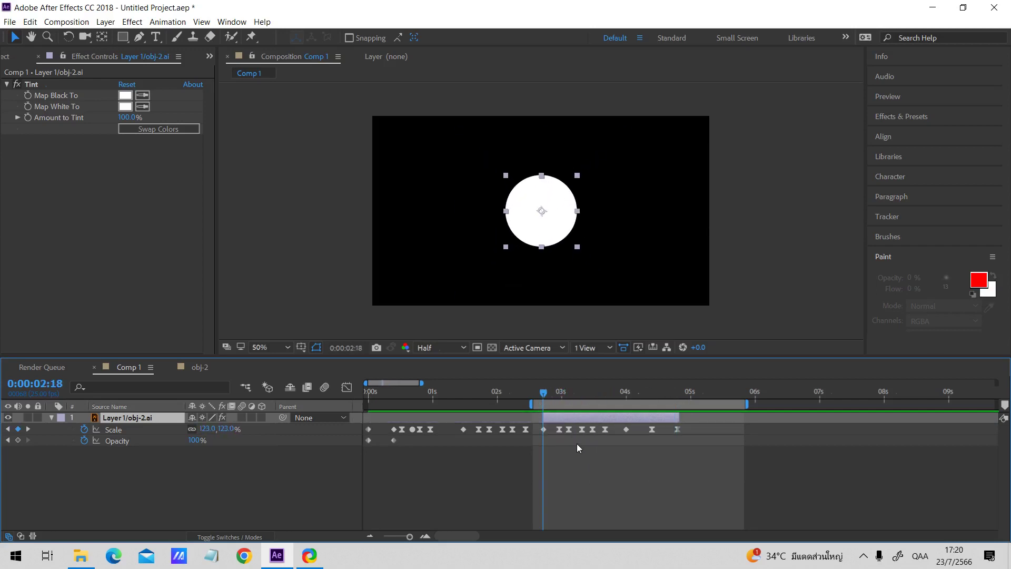
drag(544, 398, 865, 419)
key(ctrl+z)
key(alt+bracketright)
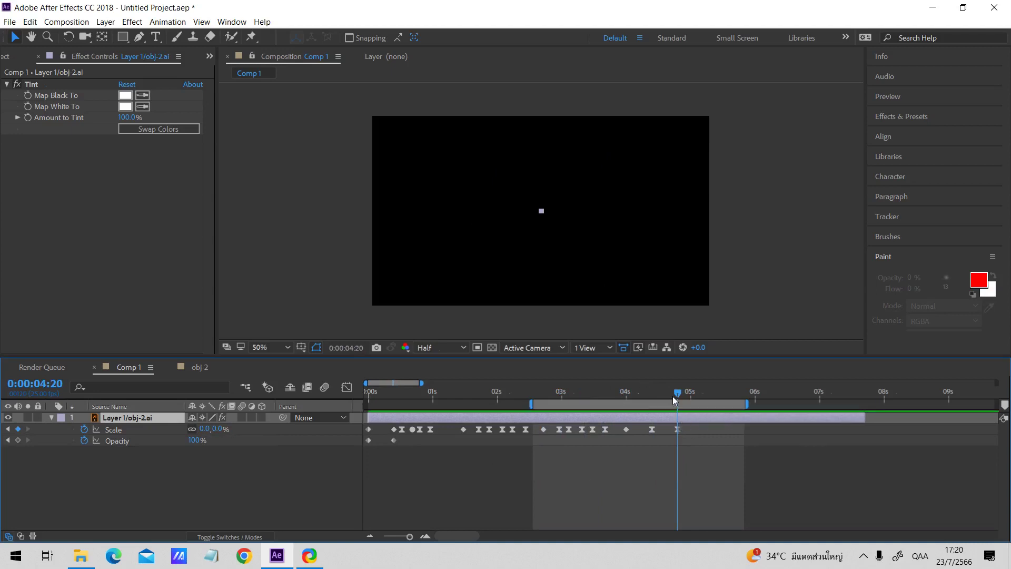
drag(676, 396, 716, 396)
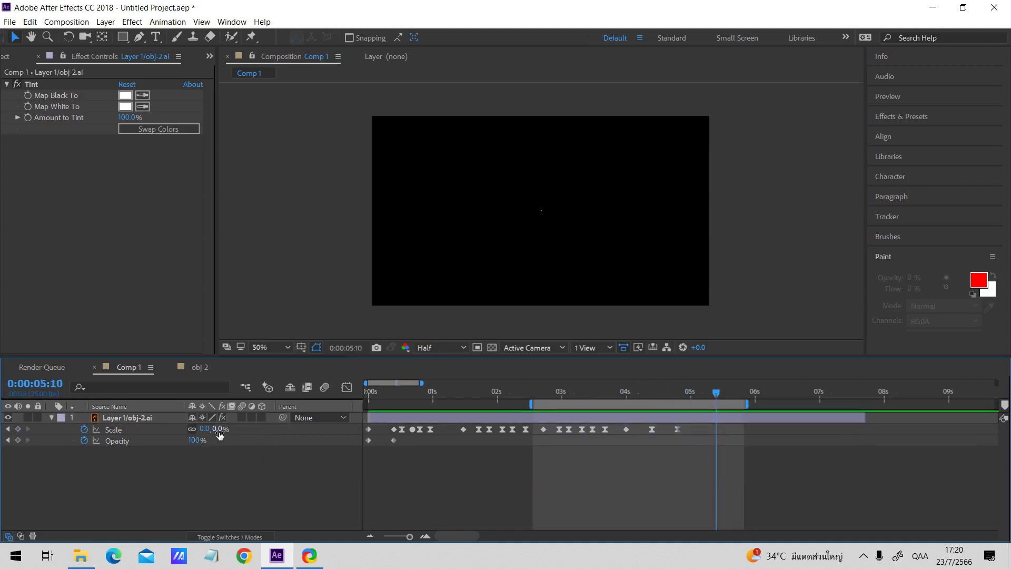
- Trim the circle layer's end back to the last scale keyframe at 0:00:04:20 and return to 0:00:00:00
drag(685, 393, 675, 393)
click(689, 419)
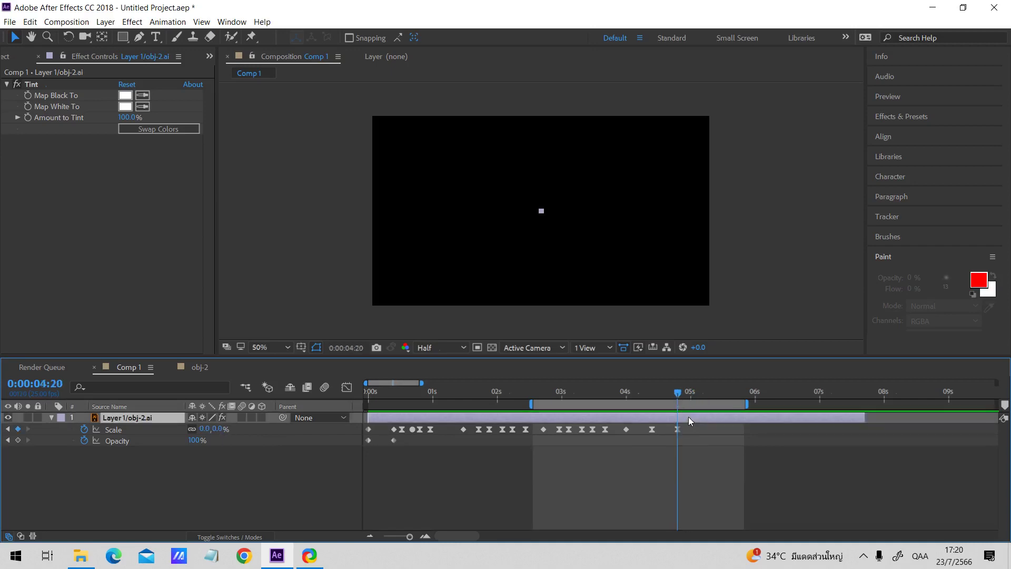
key(alt+bracketright)
key(minus)
drag(574, 393, 349, 391)
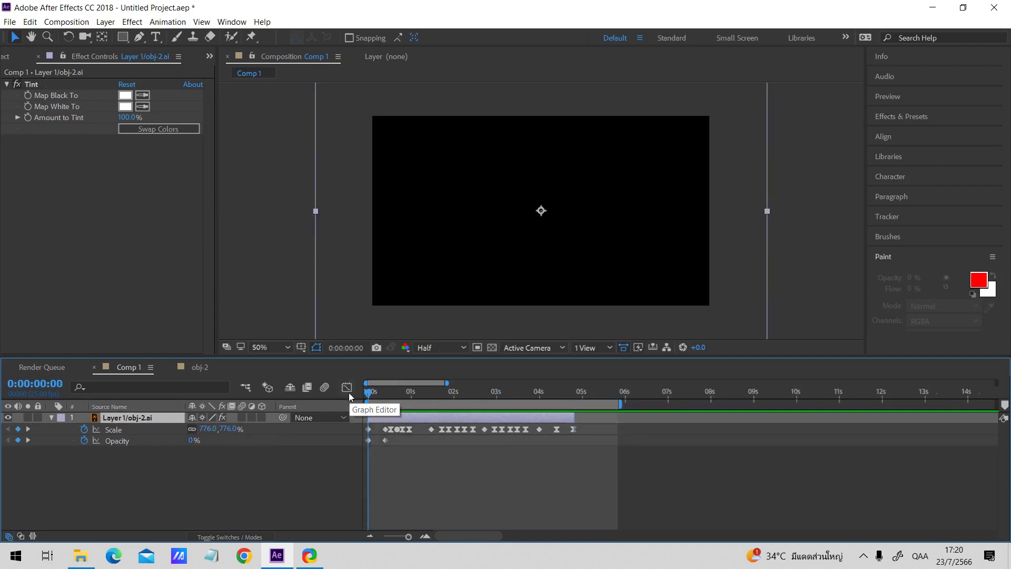
- Start saving the project and browse to the D:\IMD\VDO Tutor\AE folder as its location
key(ctrl+s)
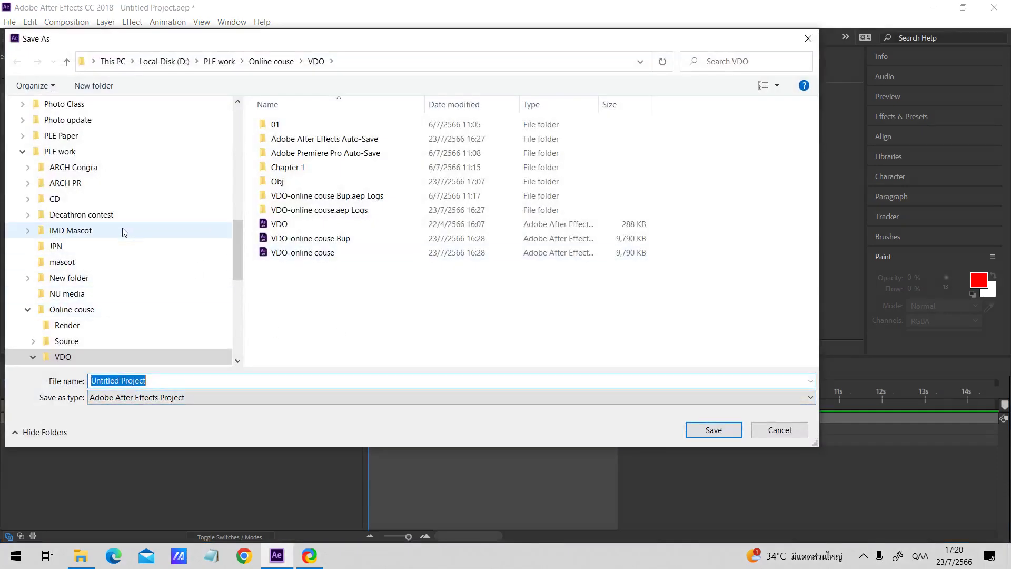
scroll(125, 232, up, 3)
click(94, 152)
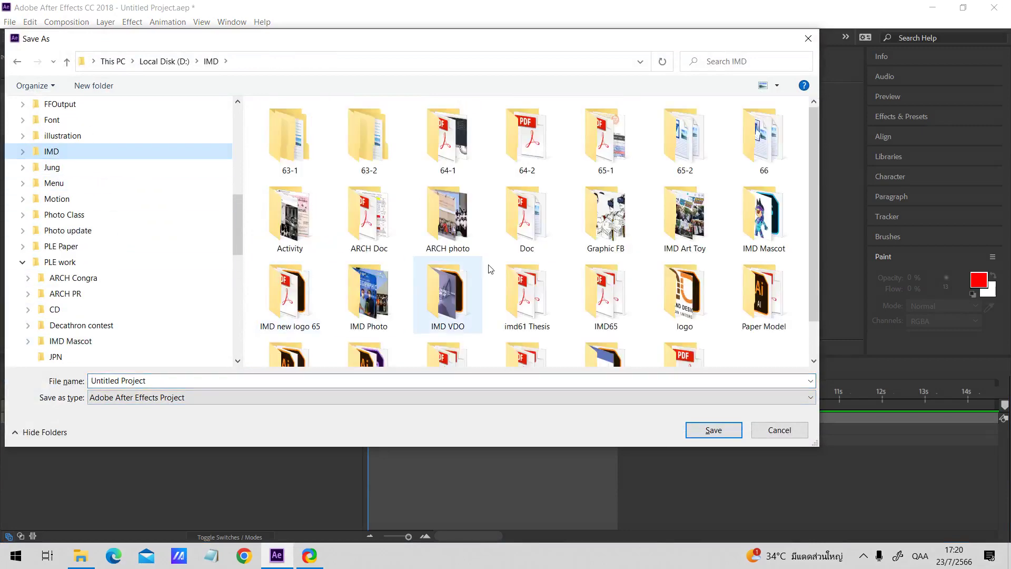
scroll(490, 269, down, 1)
double_click(606, 332)
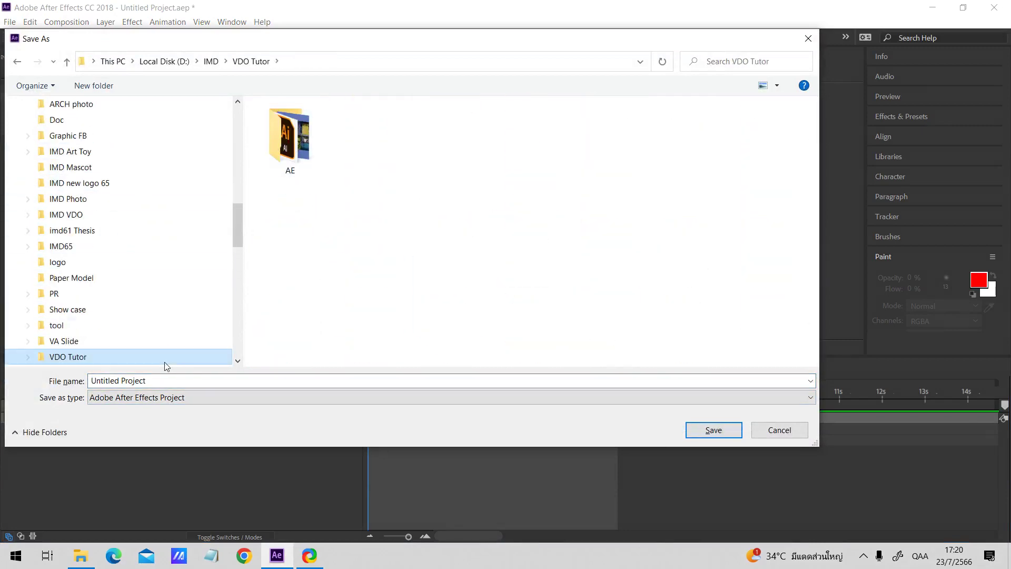
click(169, 381)
text(AE)
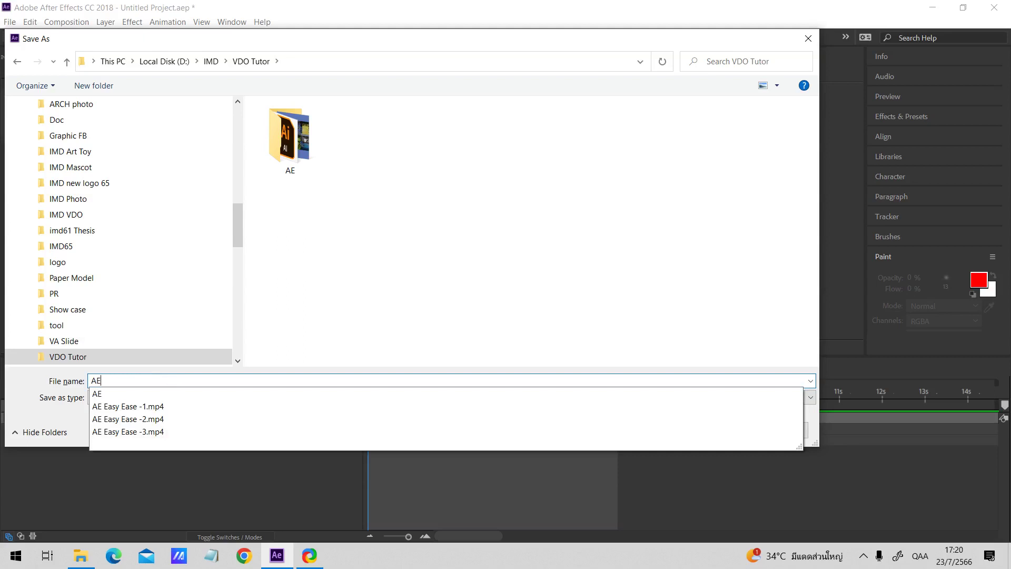
key(Return)
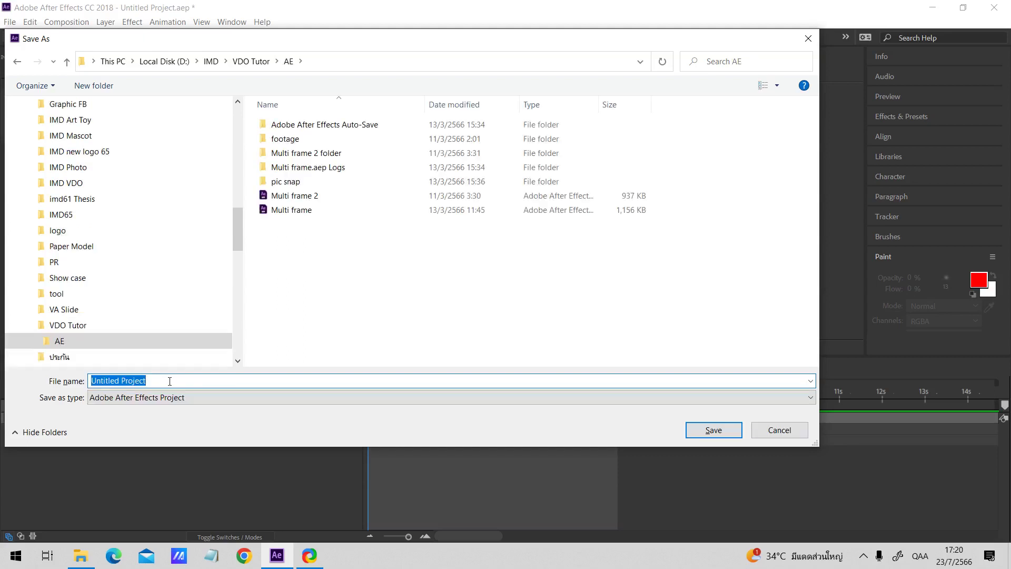
- Name the project file AE and save it in the AE folder
click(169, 381)
text(A)
key(ctrl+a)
text(AE)
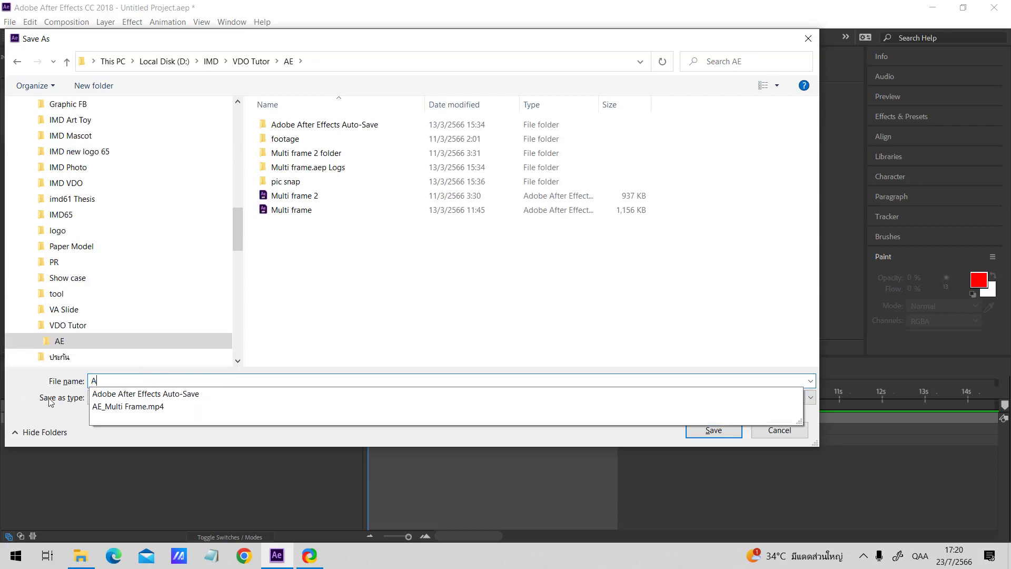
click(700, 432)
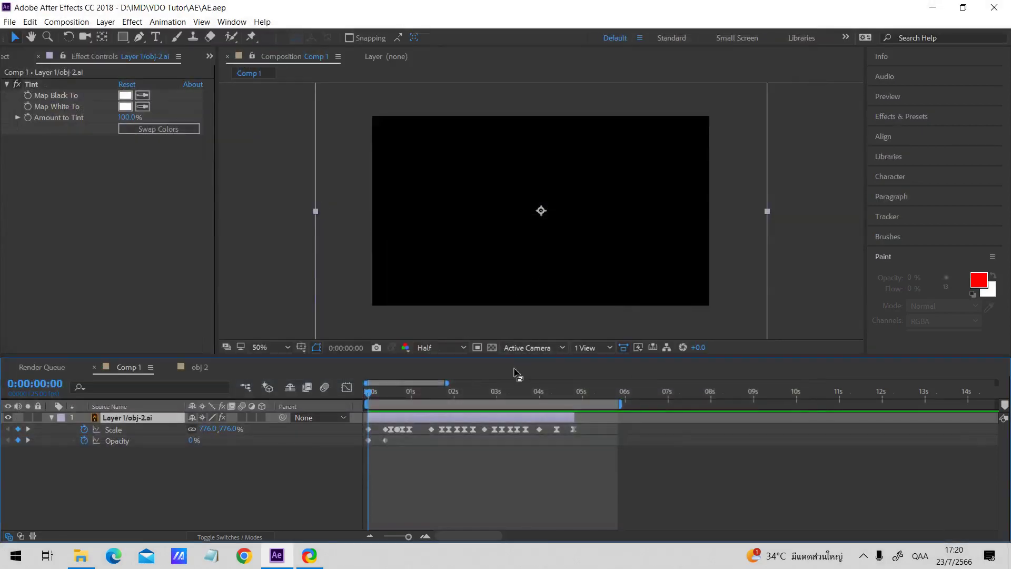
- Scrub the animation to about 0:00:03:10 and toggle the circle layer's Tint effect off and on to compare
drag(416, 391, 515, 404)
click(431, 402)
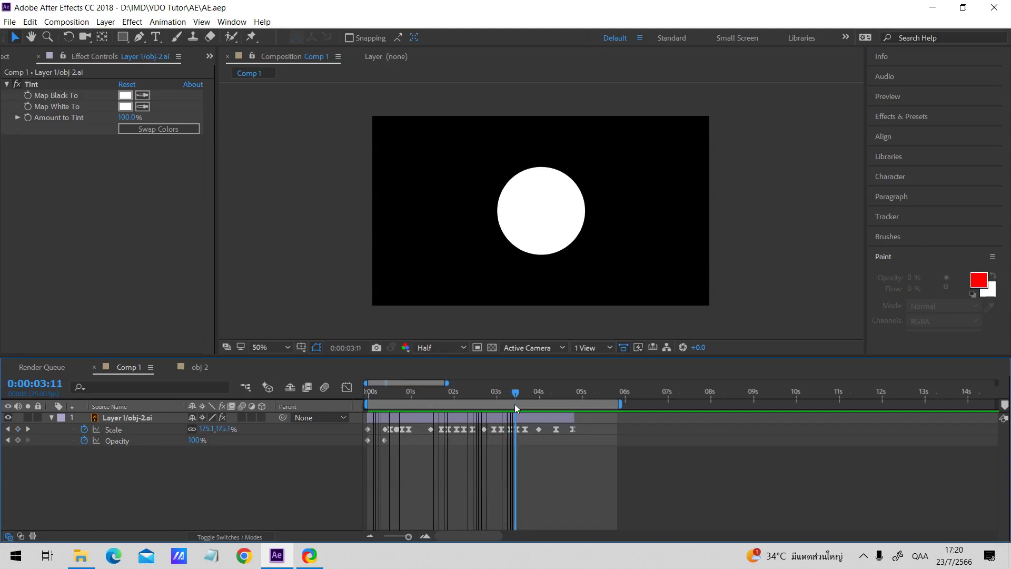
click(491, 416)
click(491, 416)
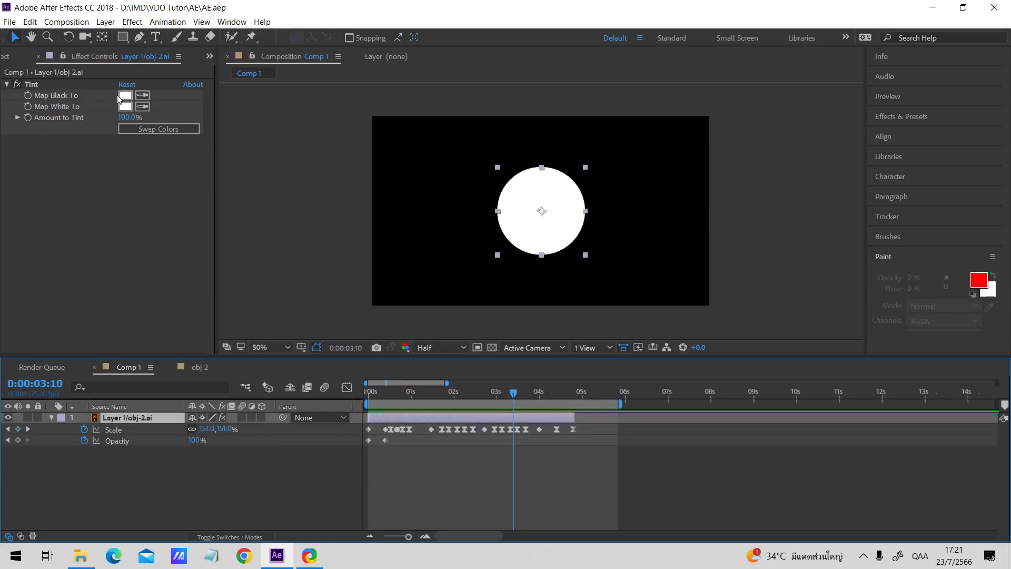
click(17, 84)
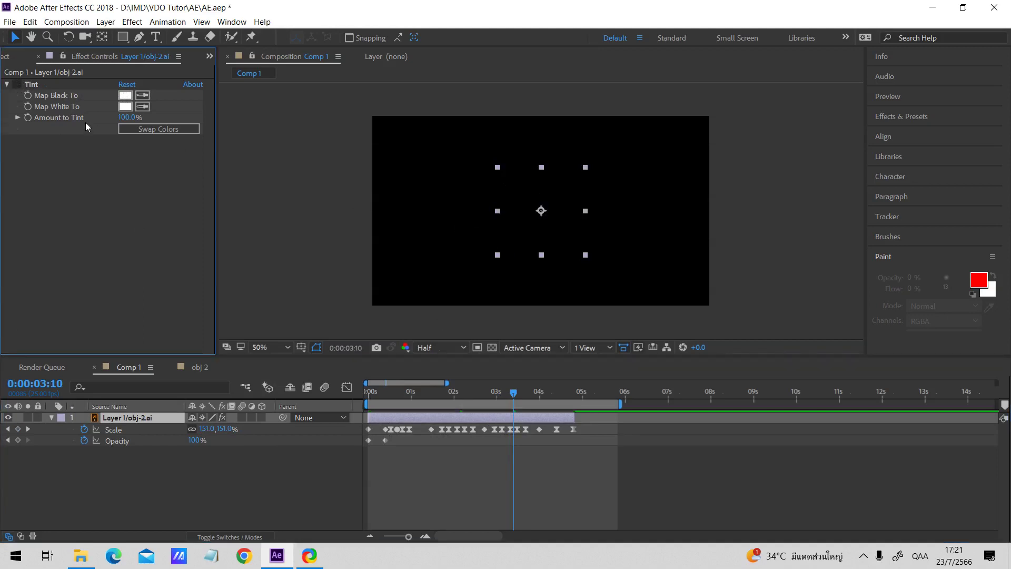
click(17, 85)
click(45, 84)
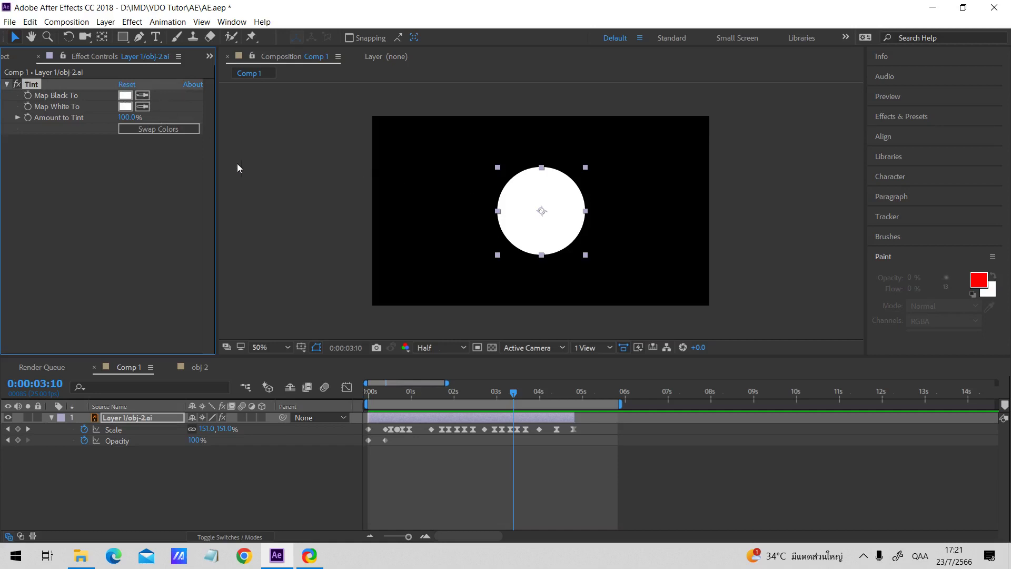
- Set the Tint effect's Map Black To color to bright red and scrub through the animation to check it
click(127, 96)
click(255, 287)
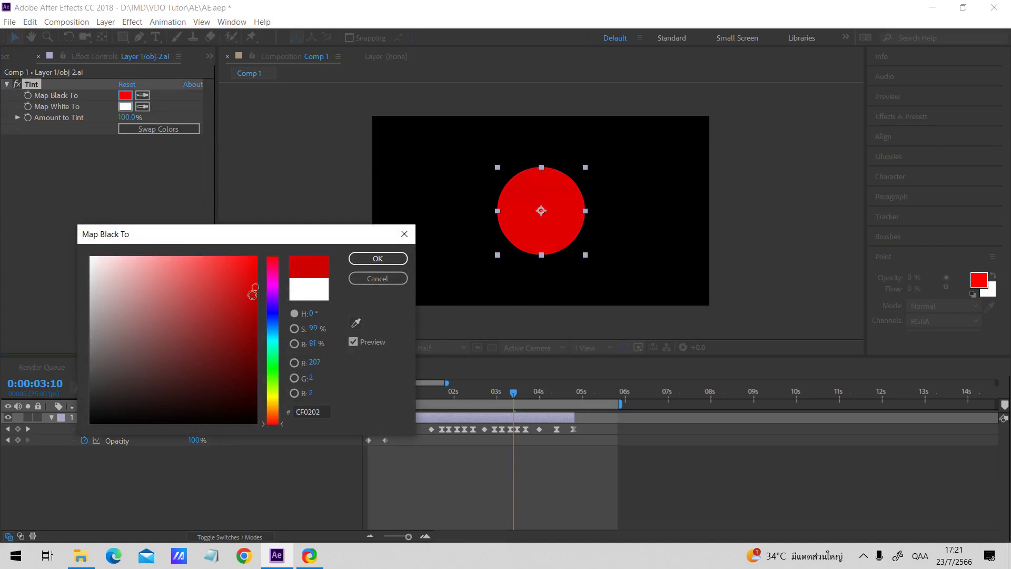
drag(252, 295, 259, 244)
click(362, 258)
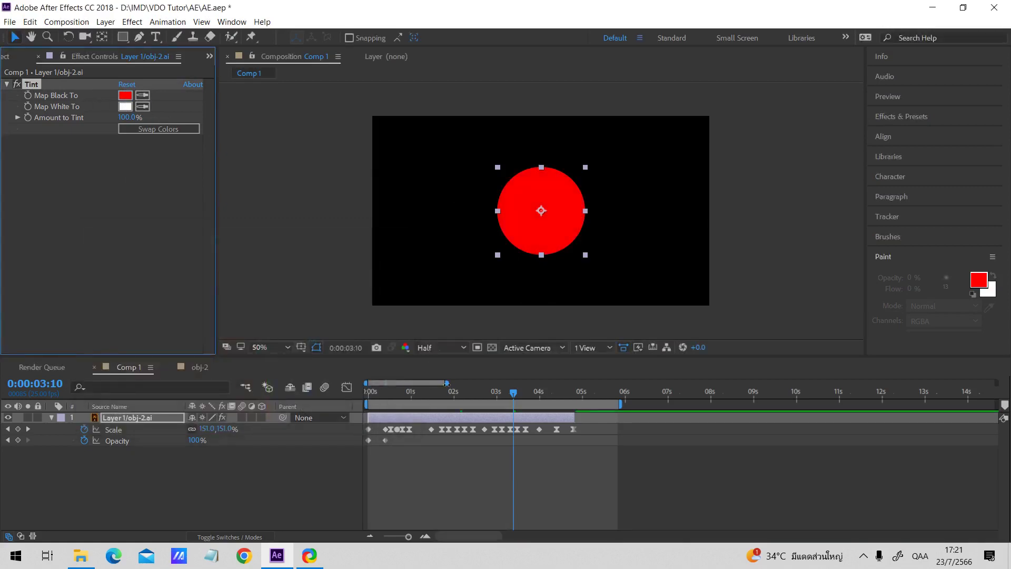
drag(406, 399, 484, 401)
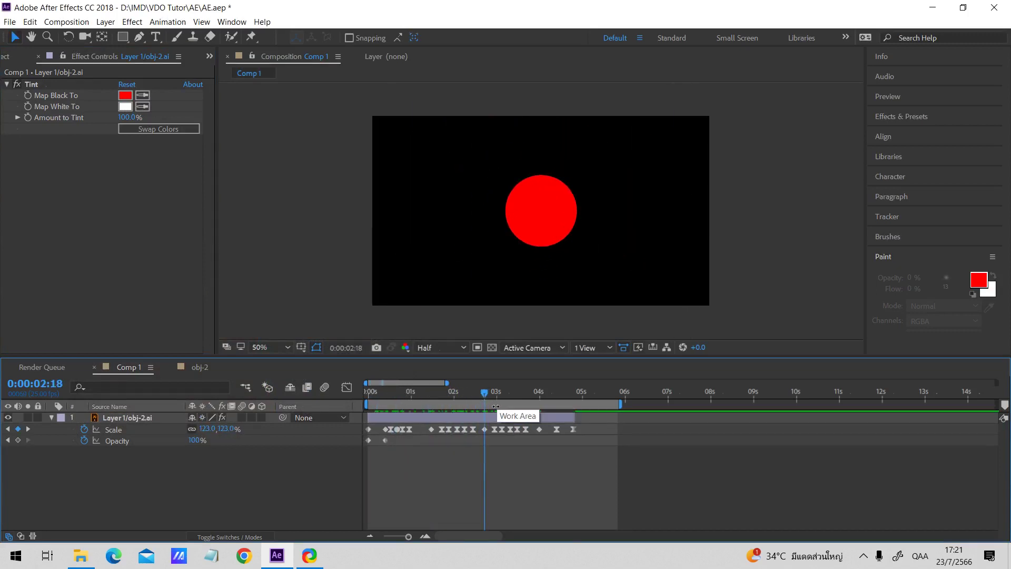
- Add the Hue/Saturation color correction effect to the circle layer and scrub back through the animation
click(499, 418)
mouse_move(472, 390)
mouse_down()
mouse_move(446, 387)
mouse_move(477, 393)
mouse_up()
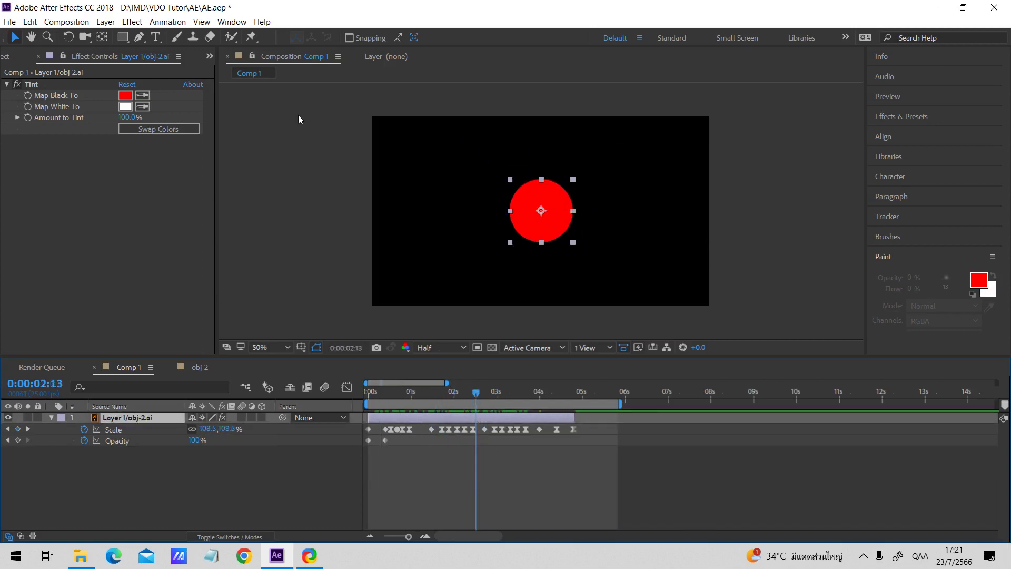
click(132, 21)
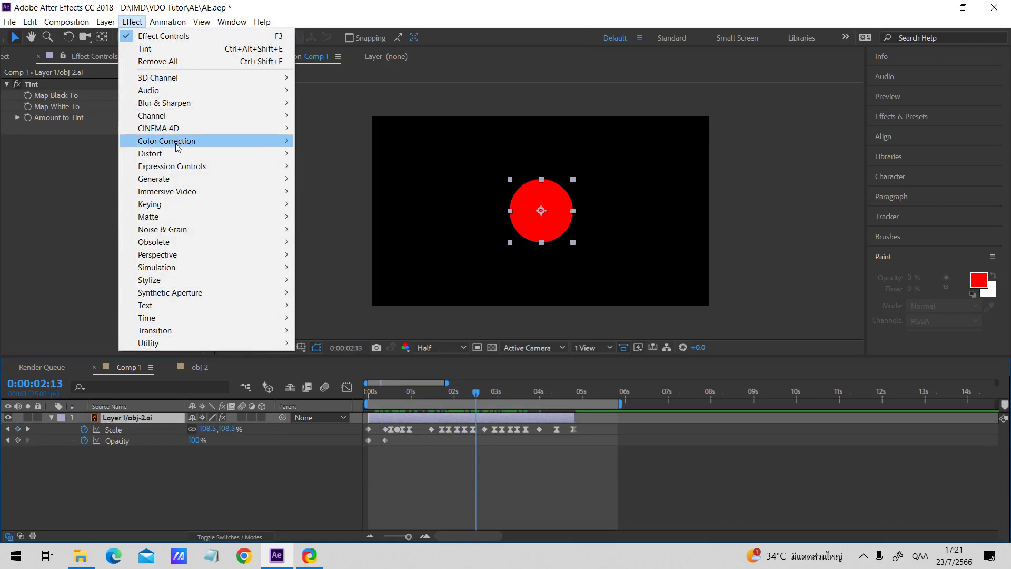
mouse_move(216, 145)
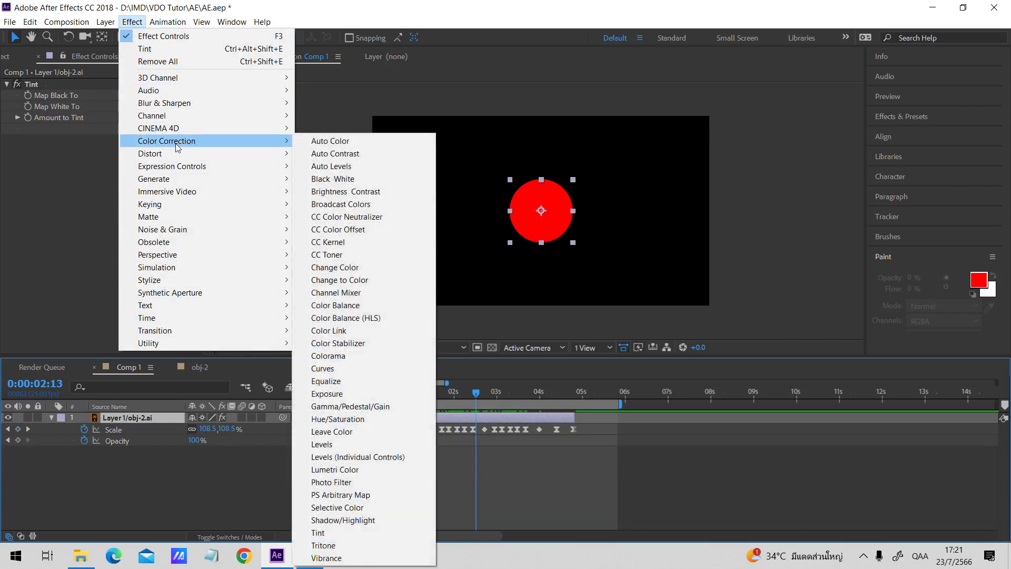
click(350, 419)
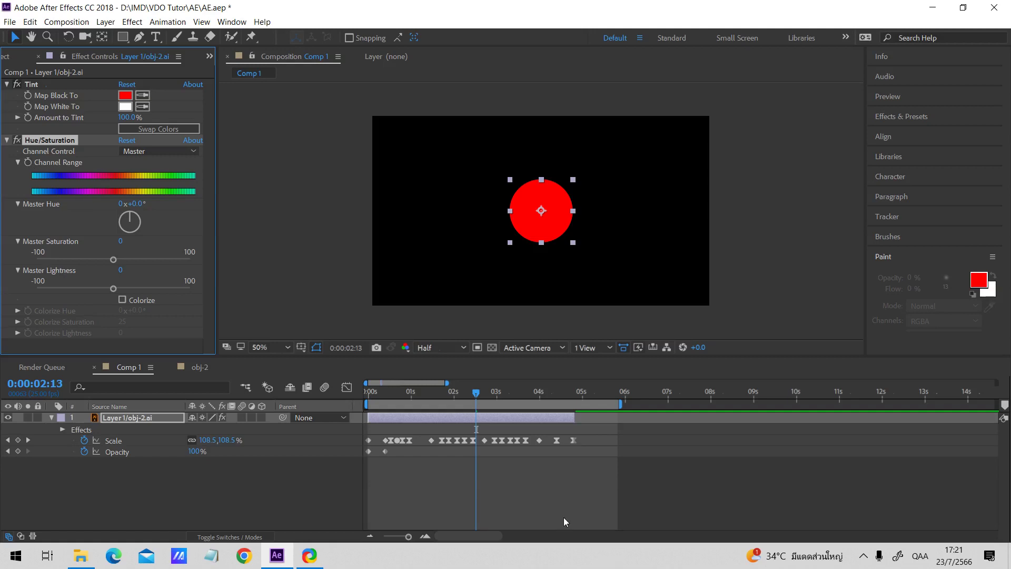
drag(446, 394, 293, 377)
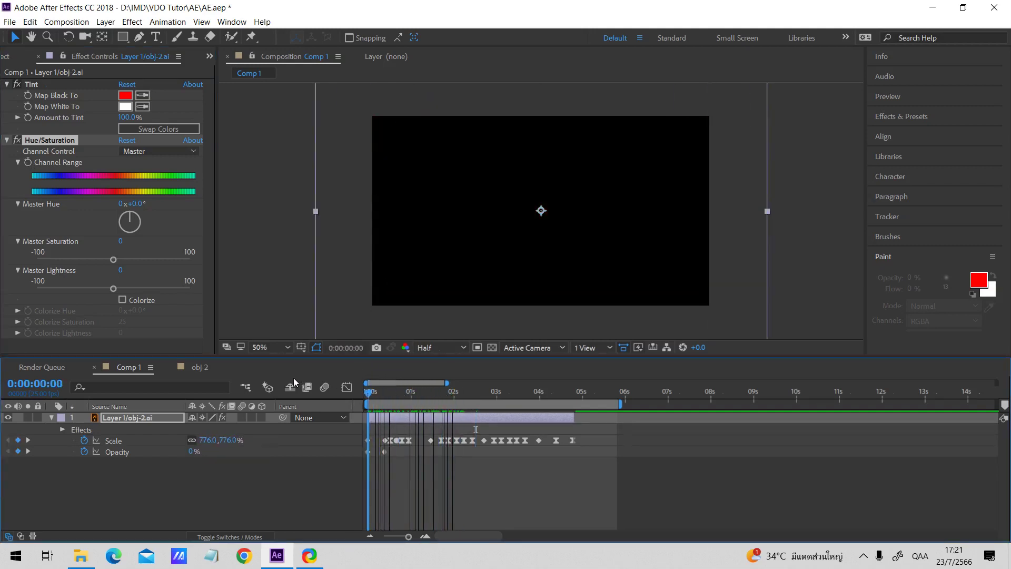
click(417, 391)
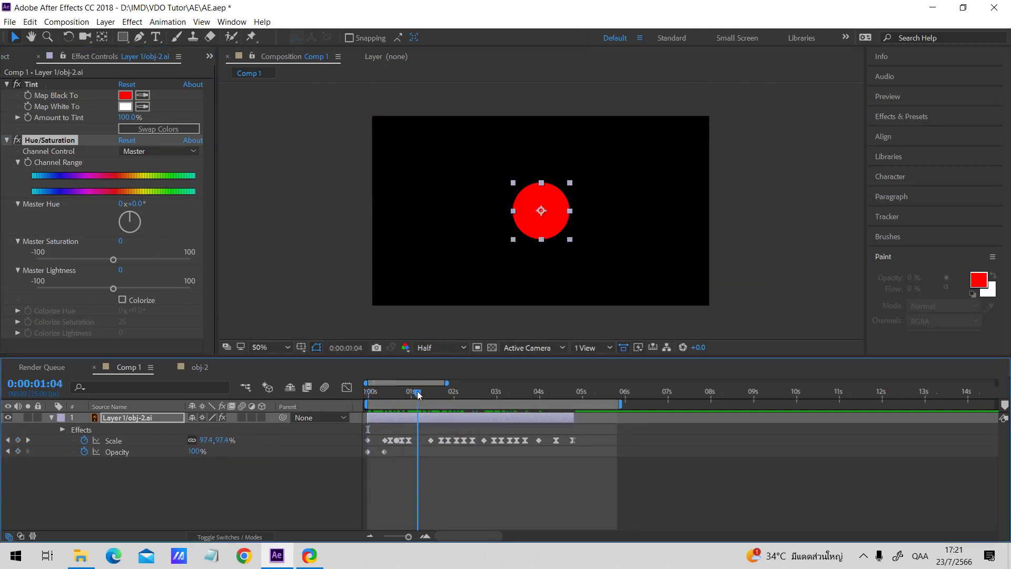
- Enable keyframing for the Hue/Saturation Channel Range and move its keyframe to the start of the animation at 0:00:00:00
click(29, 163)
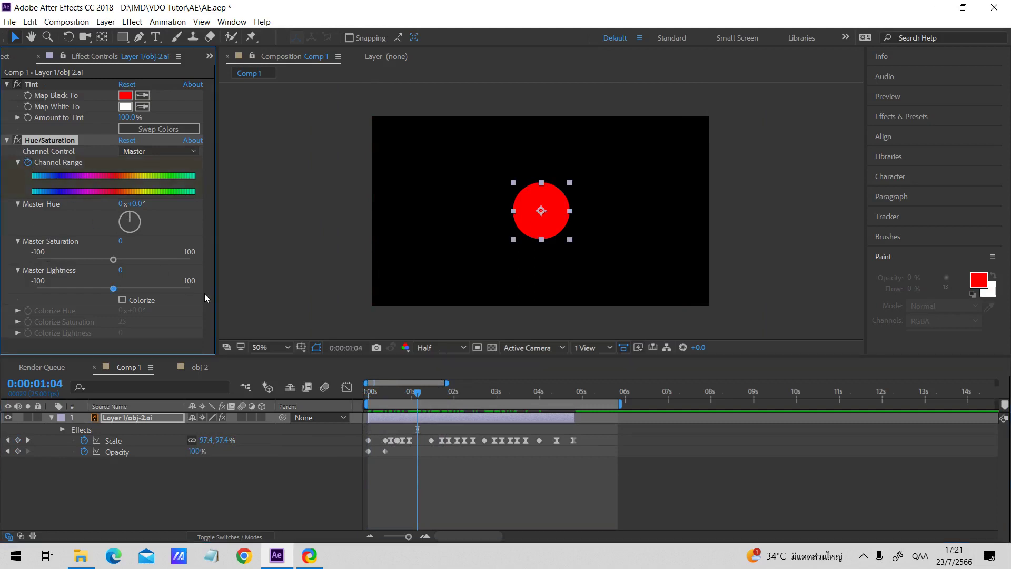
drag(379, 390, 350, 391)
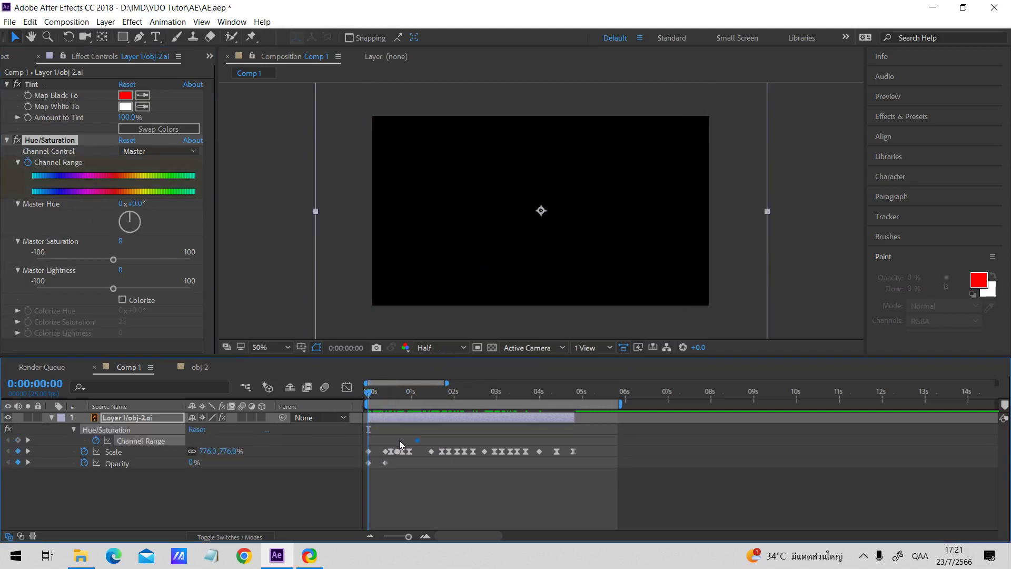
drag(402, 444, 368, 444)
- At 0:00:02:01, change the Hue/Saturation Master Hue to 6x+50.0° to add a second Channel Range keyframe
drag(410, 400, 474, 401)
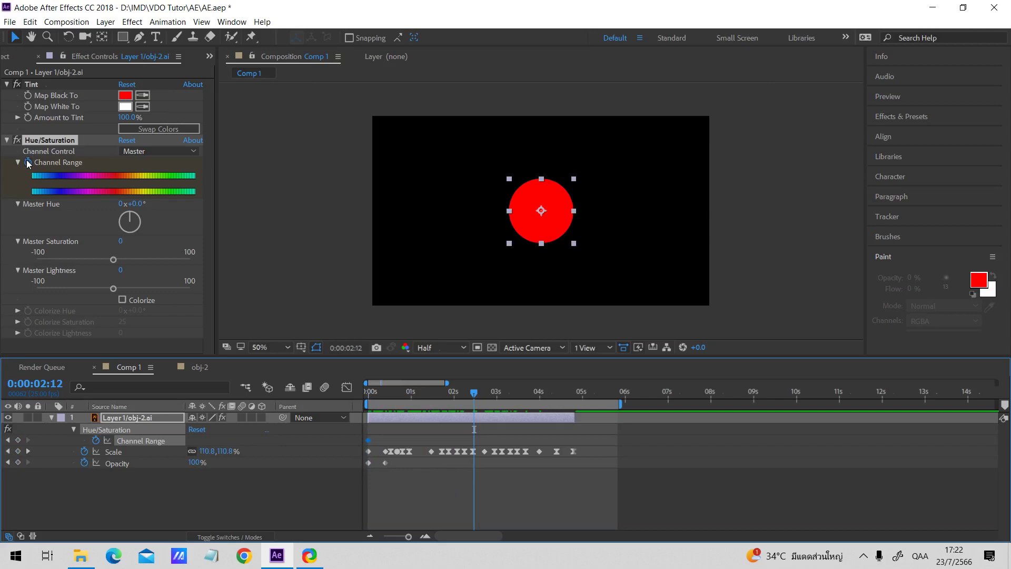
drag(470, 398, 455, 399)
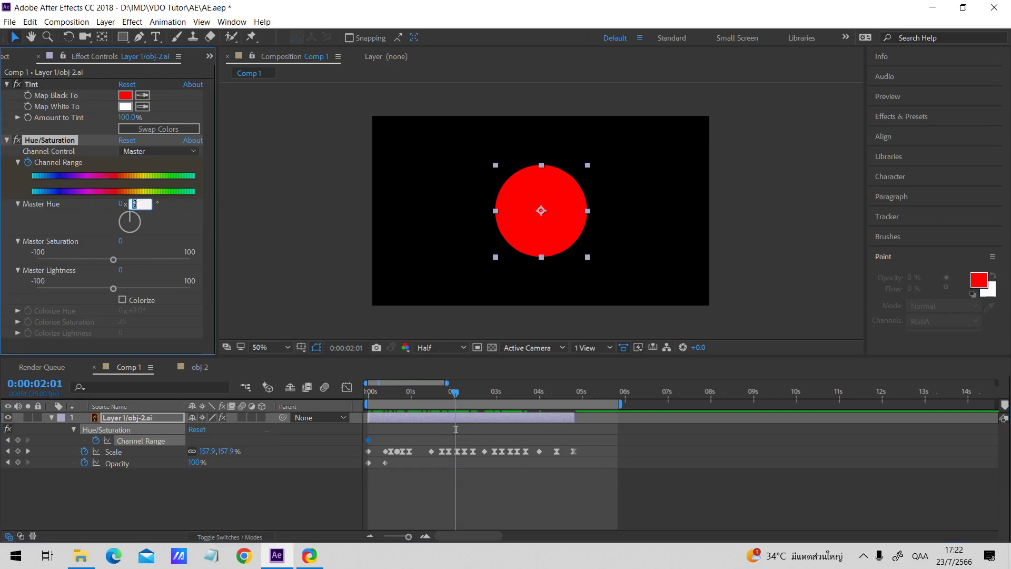
click(166, 226)
drag(138, 204, 368, 184)
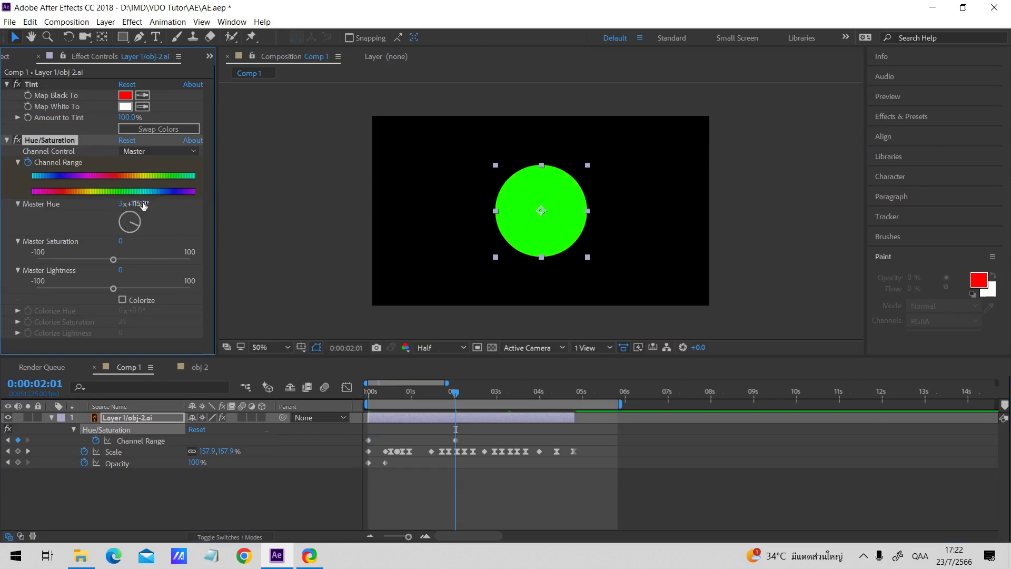
drag(144, 200, 974, 203)
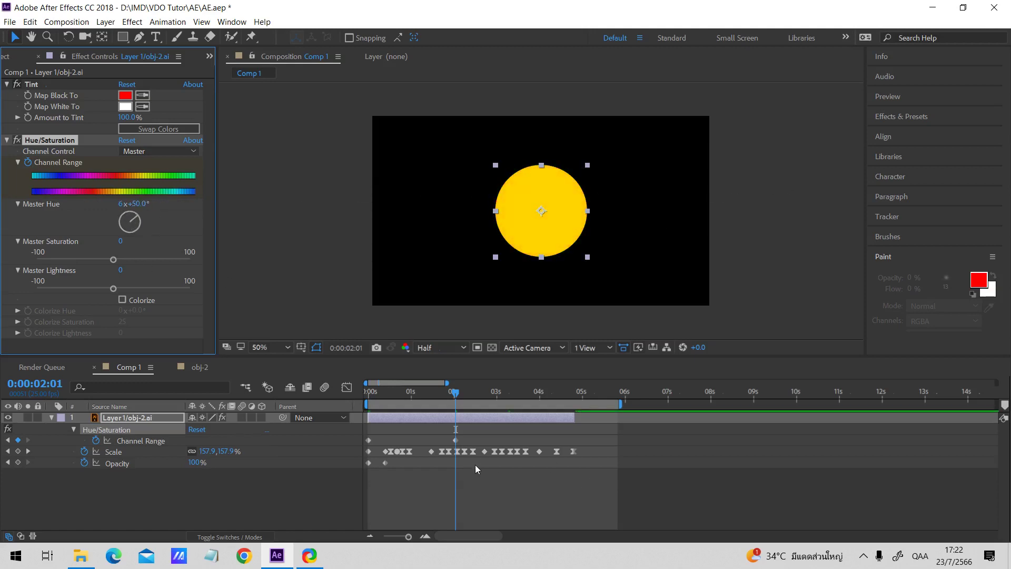
- Move the second Channel Range keyframe to 0:00:04:20 and end the work area at that time
drag(456, 440, 576, 454)
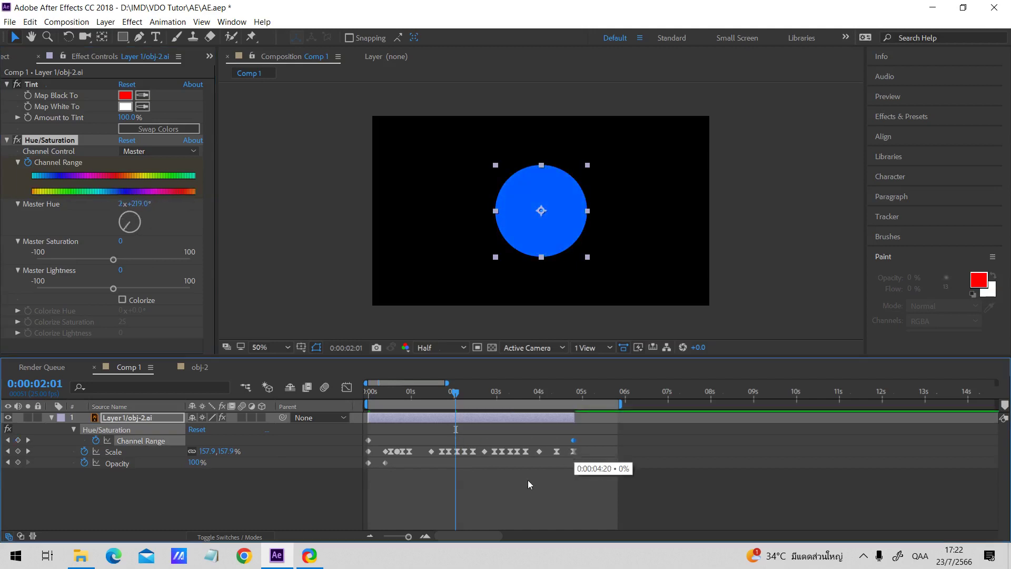
key(k)
key(n)
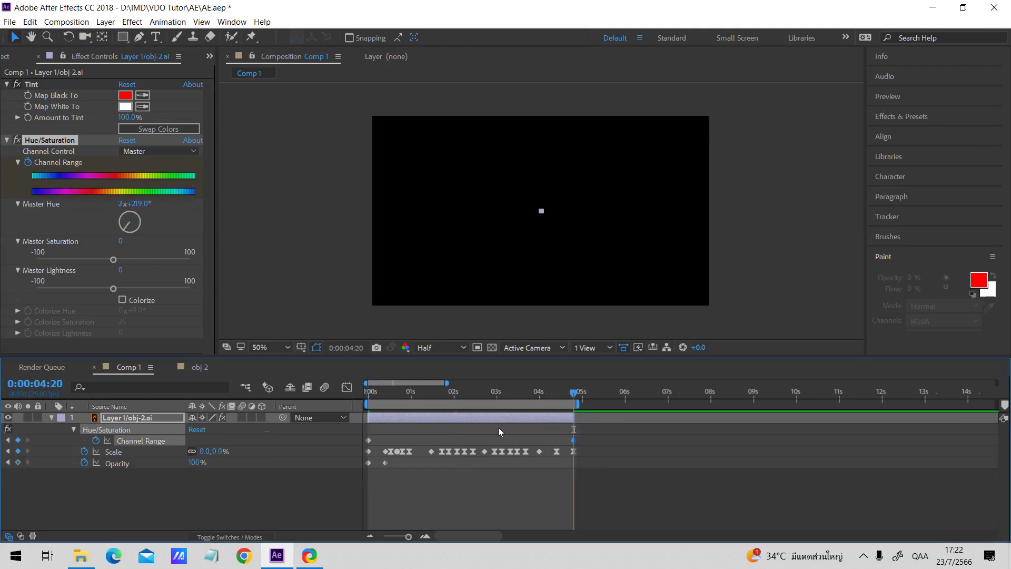
- Preview the circle's hue animation and scrub between 0:00:00:13 and 0:00:03:15 to check the Master Hue
key(space)
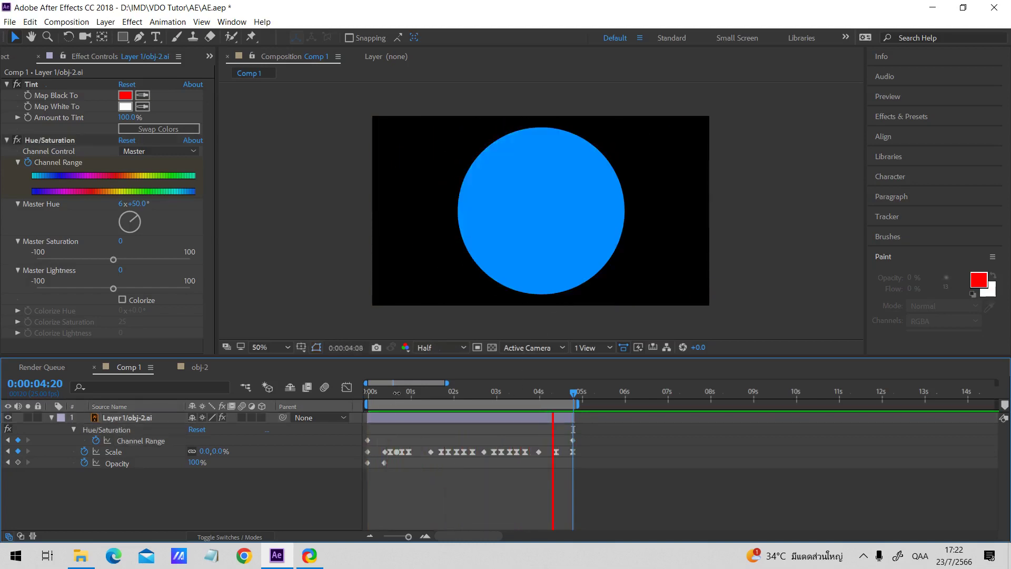
drag(412, 392, 390, 392)
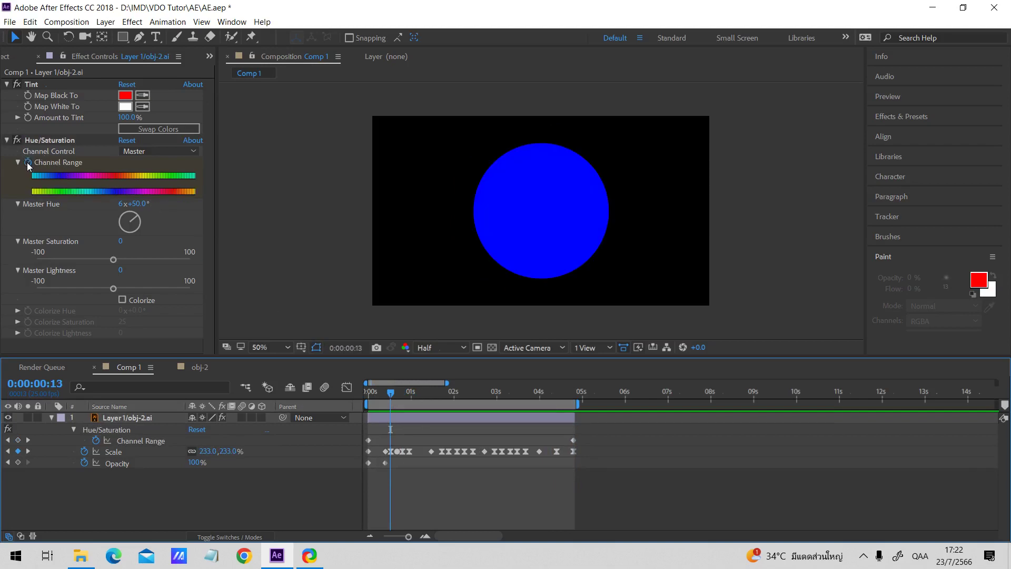
click(368, 440)
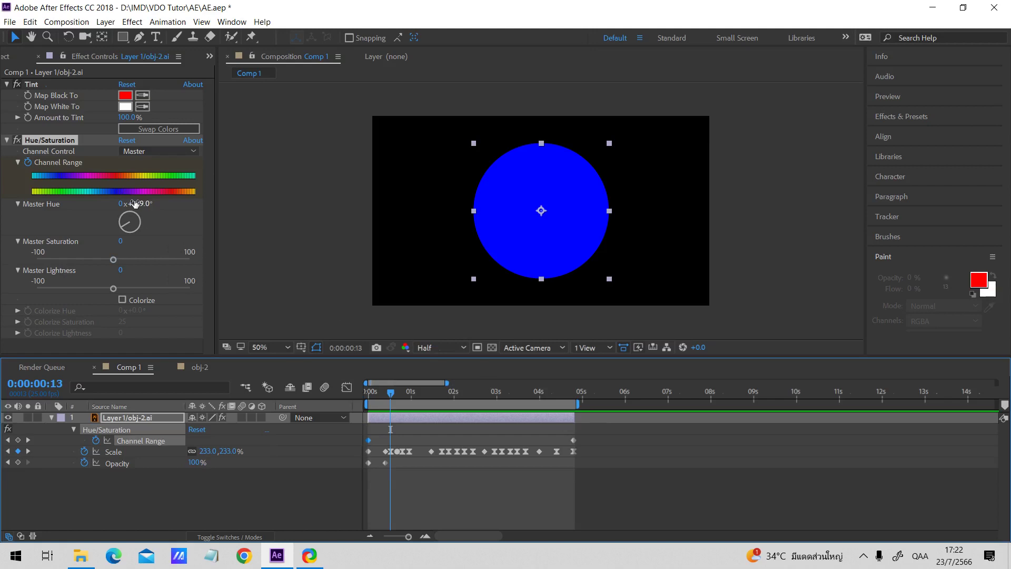
click(467, 392)
drag(475, 392, 522, 393)
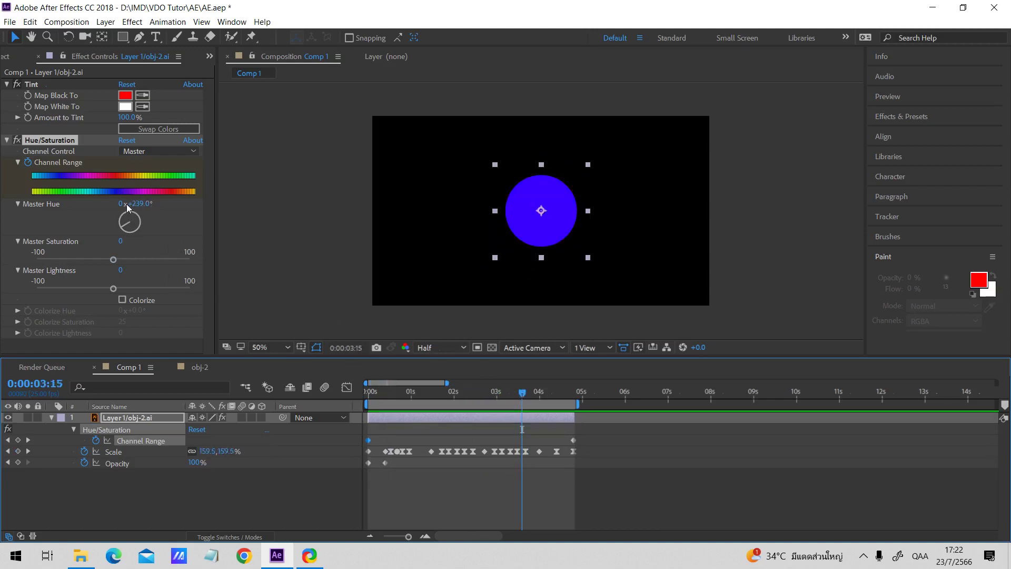
- At the Channel Range keyframe at 0:00:04:20, set the Master Hue to 7x+0.0°
click(27, 441)
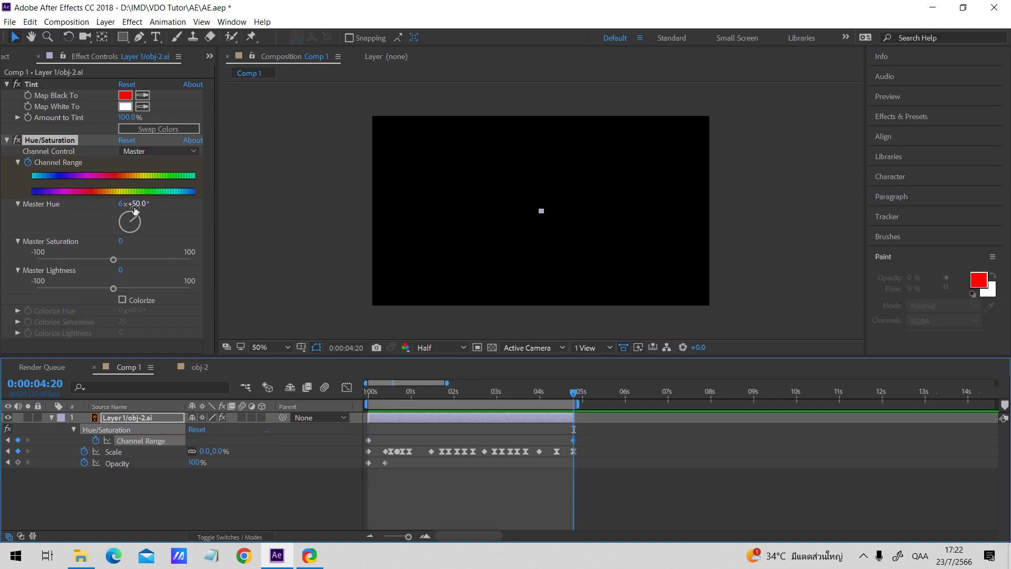
drag(138, 204, 145, 209)
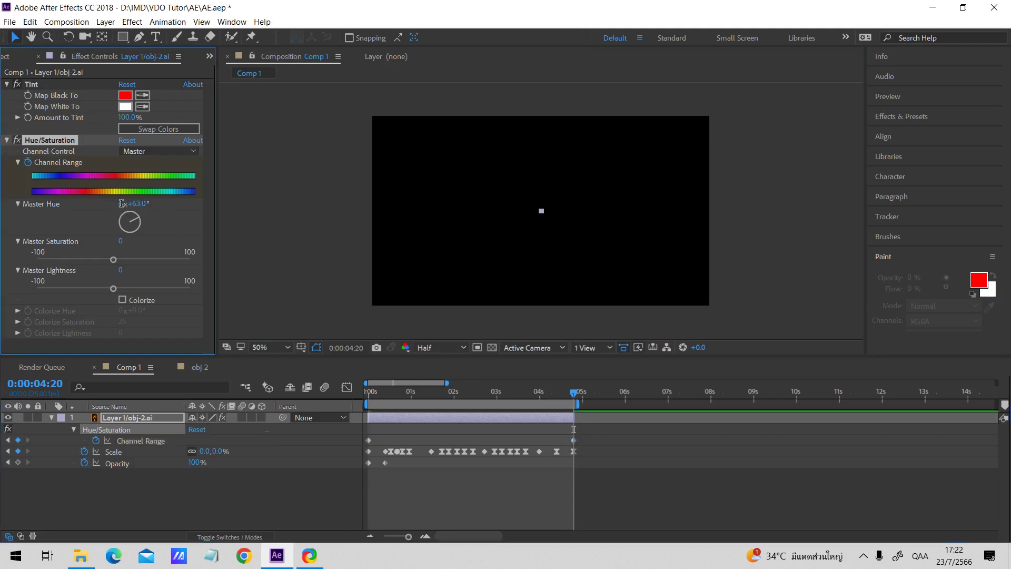
click(121, 204)
text(7)
key(Return)
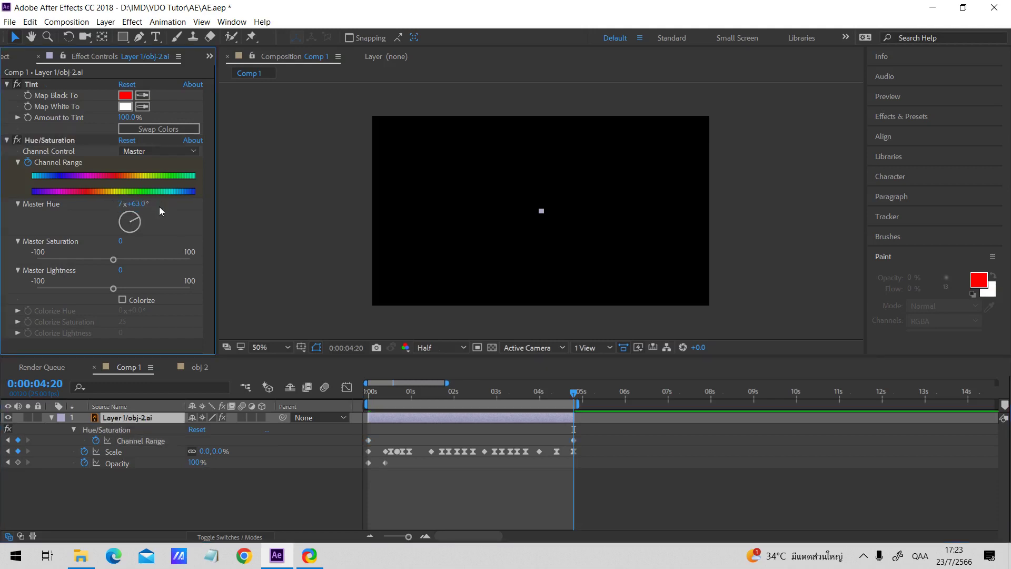
click(140, 205)
text(0)
- Delete the Hue/Saturation effect from the circle layer and scrub to 0:00:02:11 to check the circle's color
drag(423, 389, 462, 396)
click(127, 428)
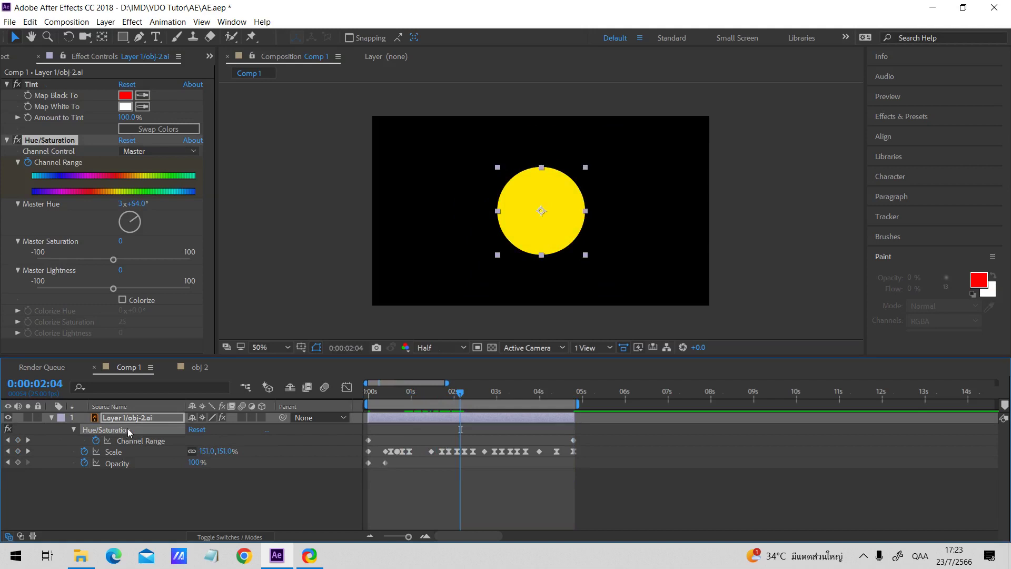
key(Delete)
drag(468, 393, 473, 401)
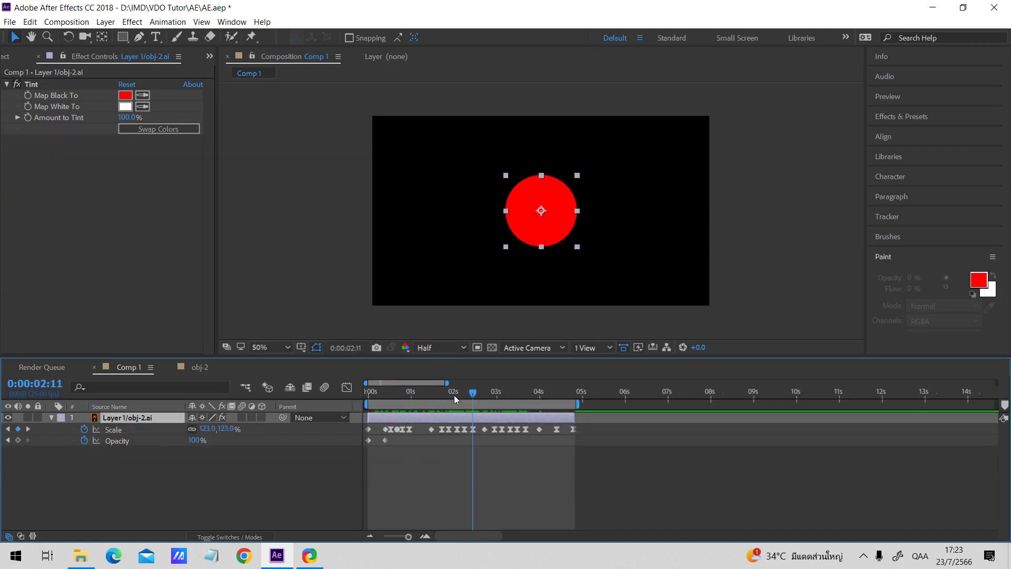
- Add the Hue/Saturation color correction effect to the circle layer again and try a Master Hue of 0x+283.0°
click(132, 21)
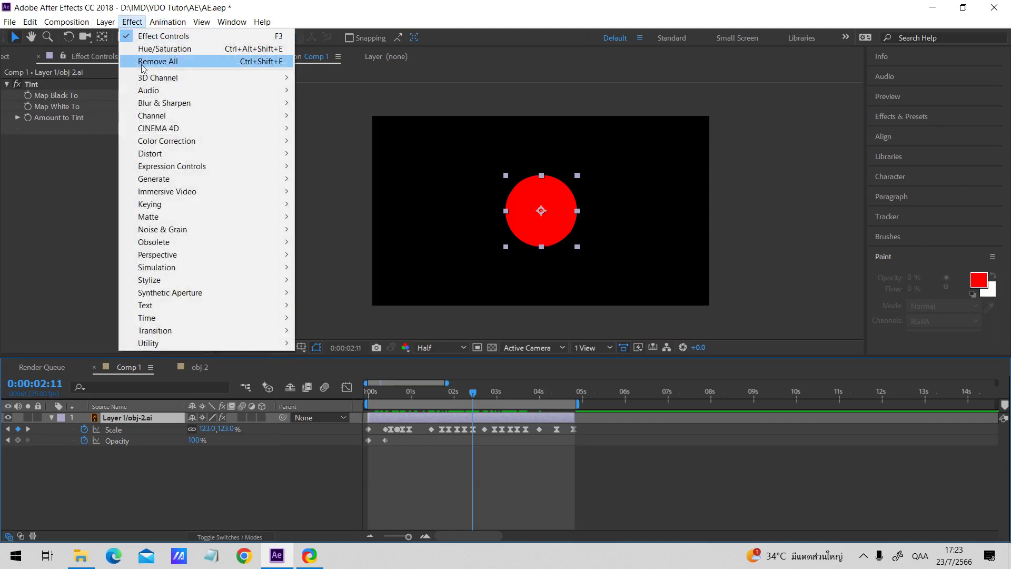
mouse_move(166, 143)
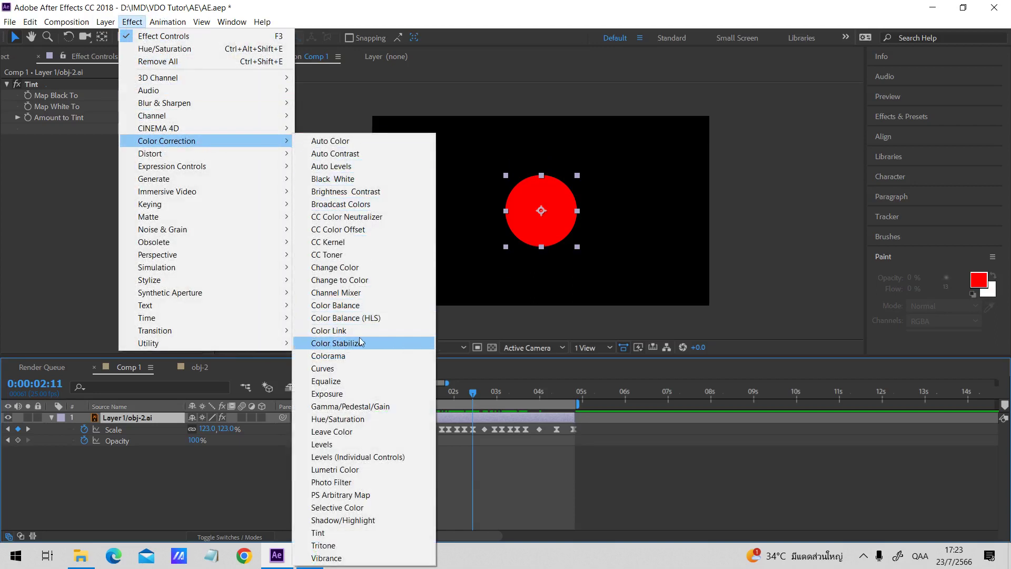
click(347, 419)
drag(346, 418, 346, 419)
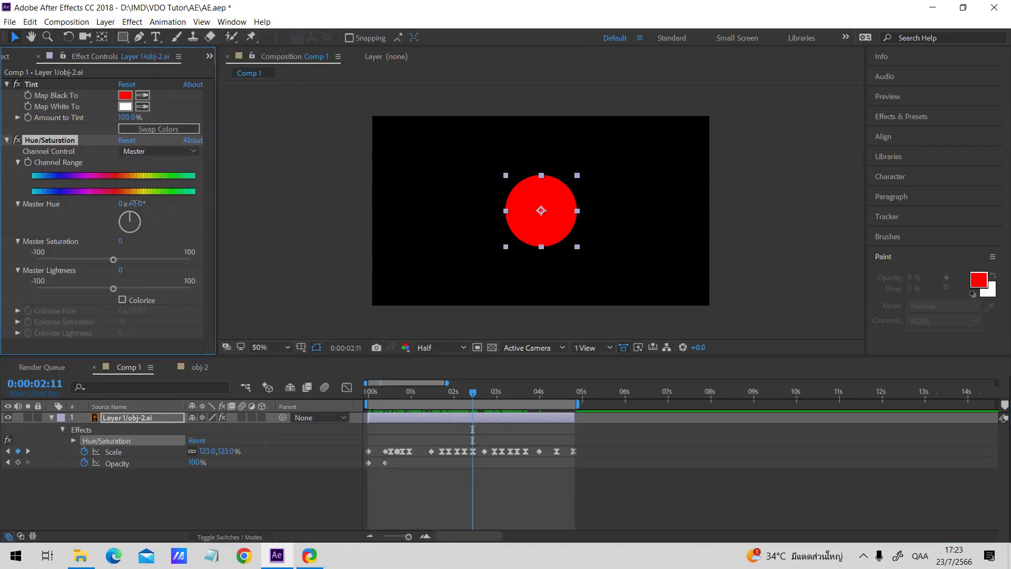
drag(136, 203, 309, 196)
- At 0:00:00:00, reset the Master Hue to 0x+0.0° and enable keyframing for the Channel Range
drag(429, 389, 347, 396)
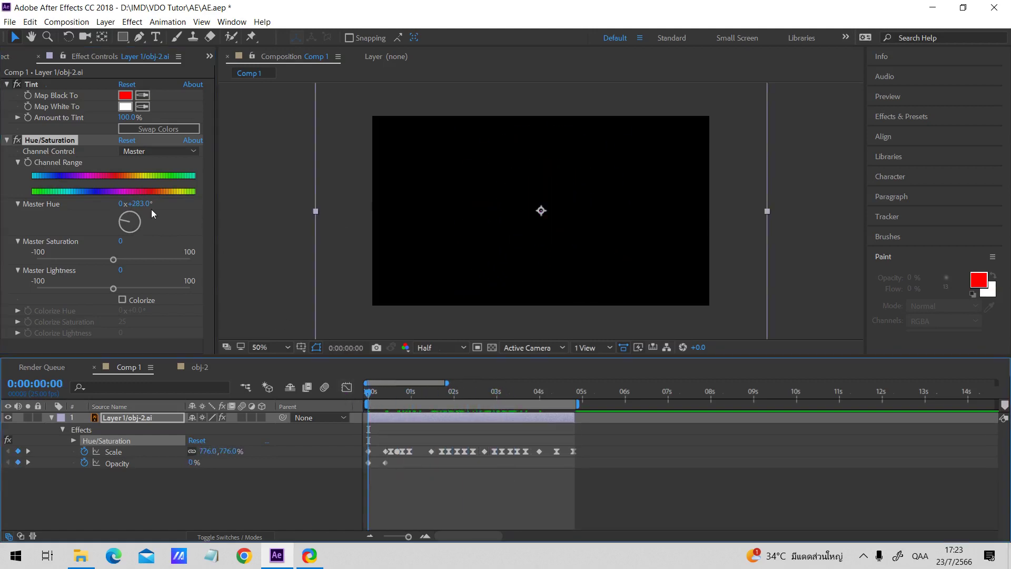
click(139, 204)
text(0)
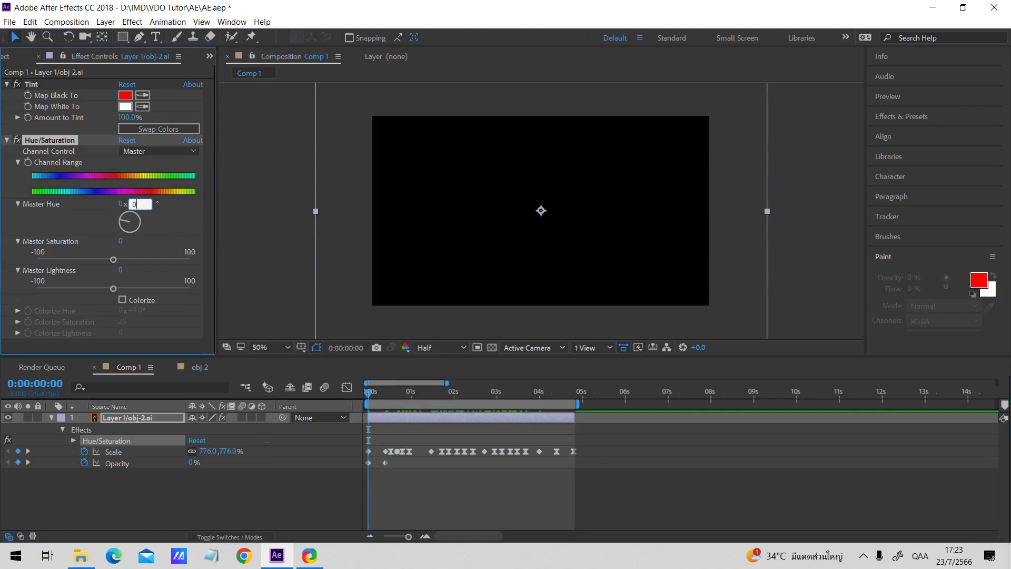
key(Return)
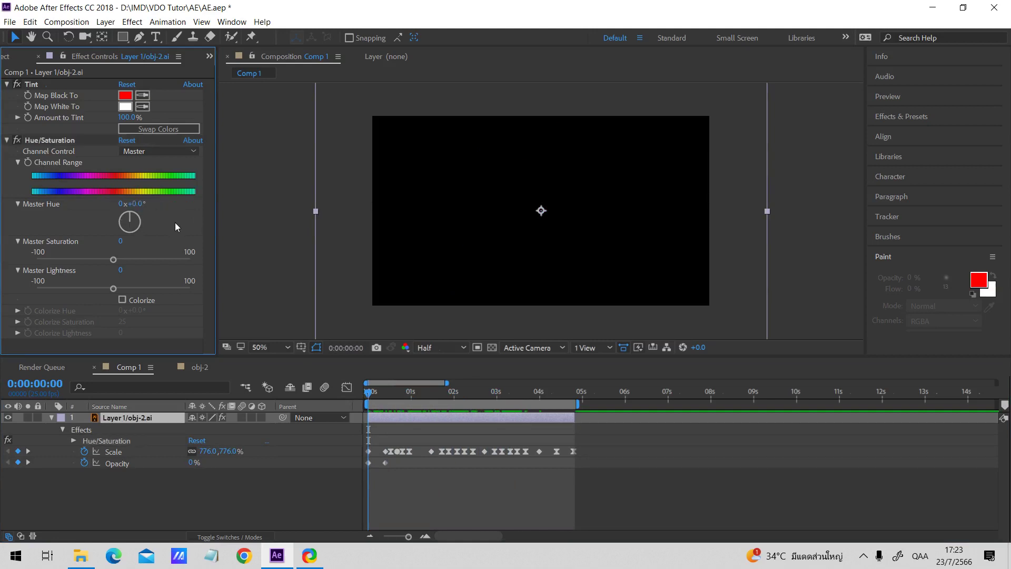
click(29, 165)
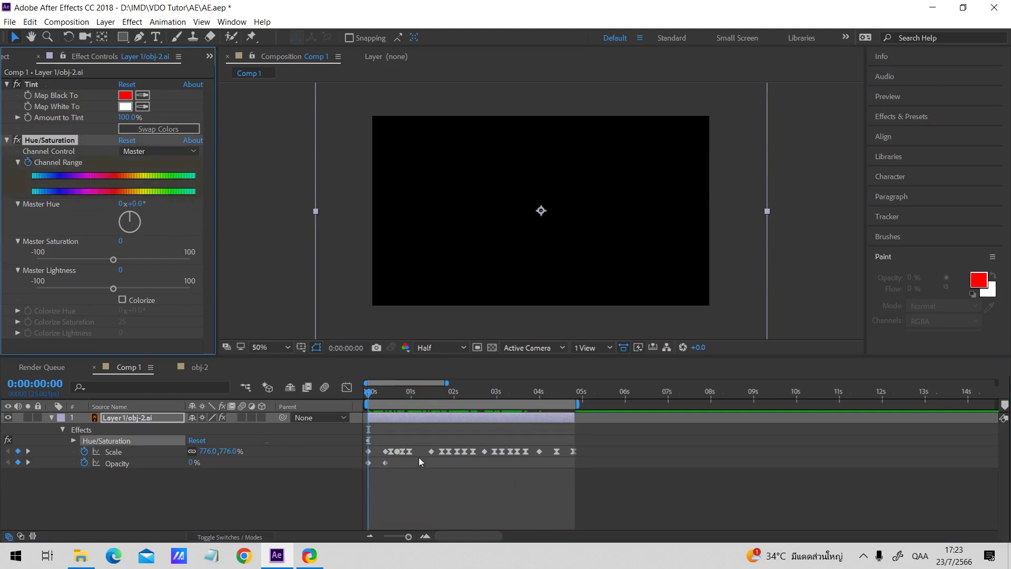
click(387, 425)
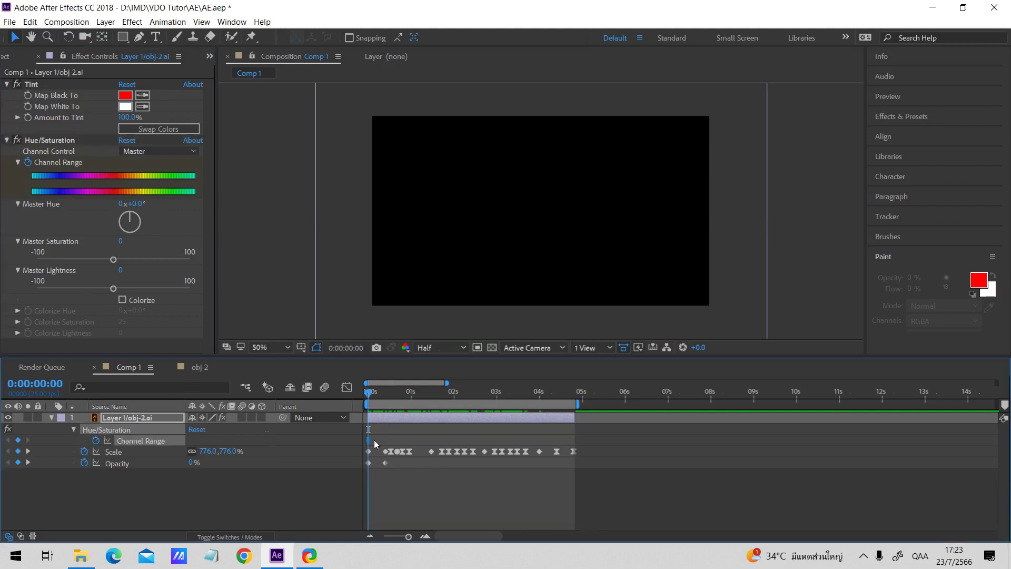
key(u)
click(396, 422)
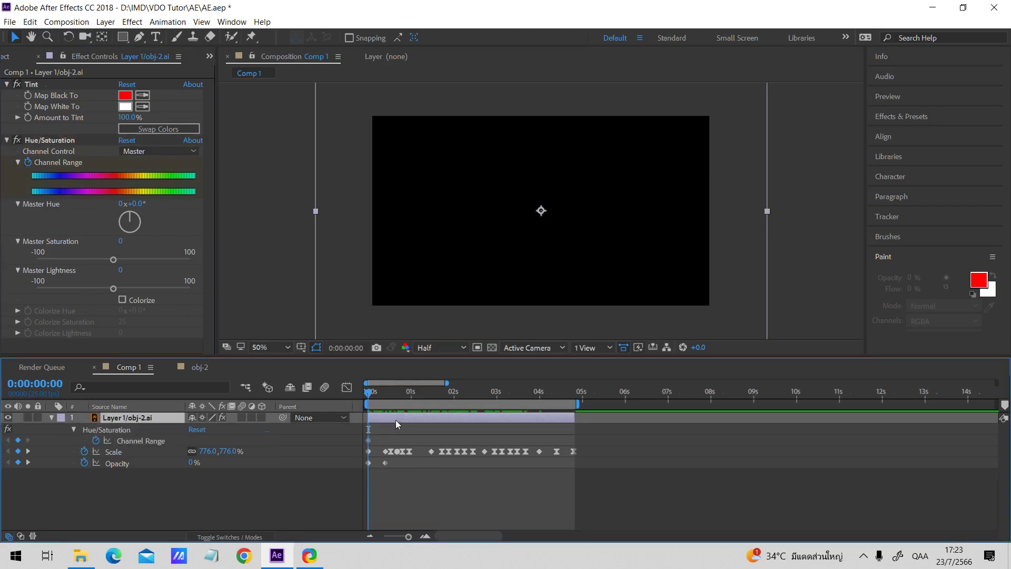
- Keyframe the Master Hue at 7x+0.0°, move that keyframe to the end of the circle layer, and preview the animation
drag(473, 394, 506, 401)
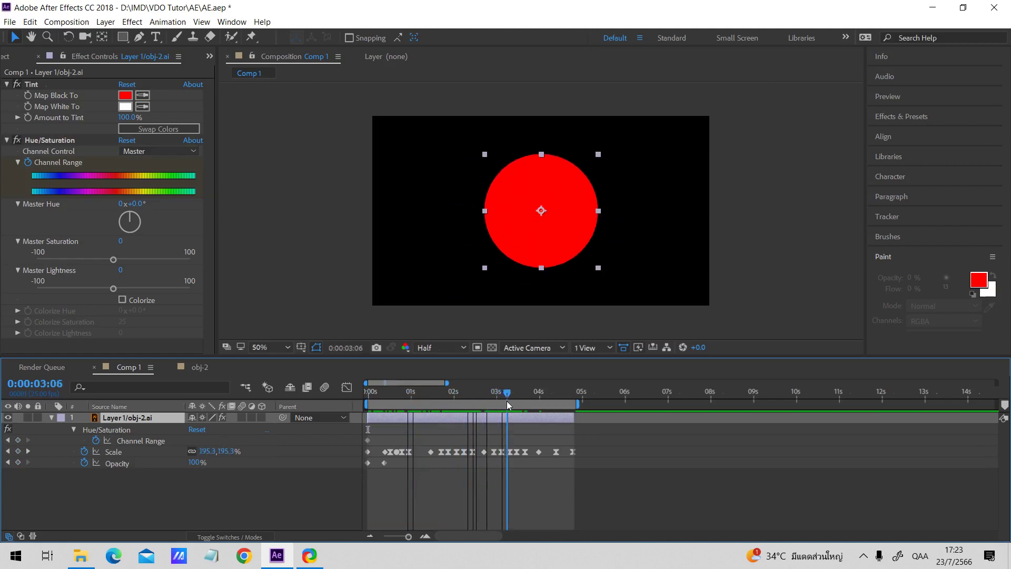
click(121, 204)
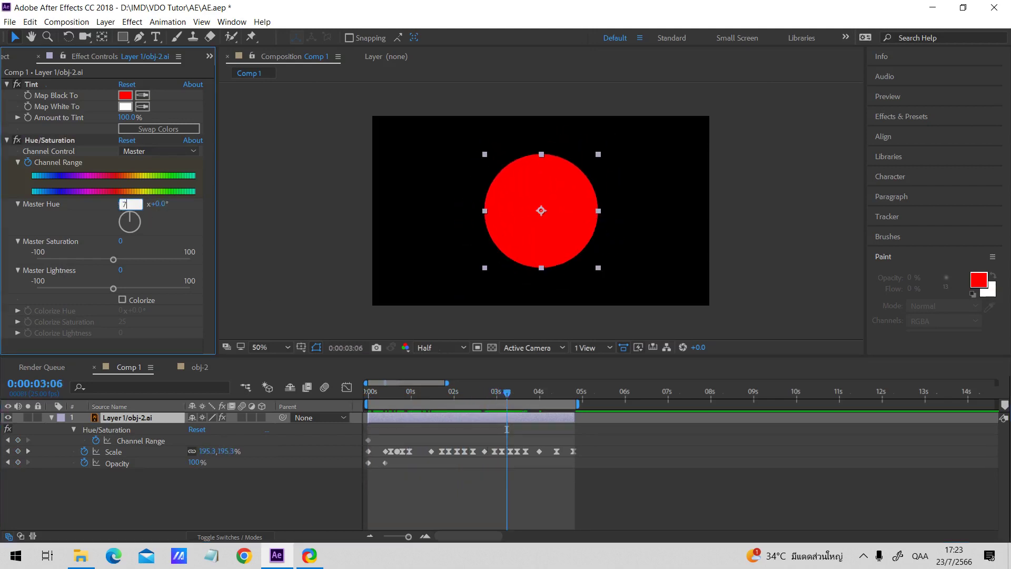
key(Return)
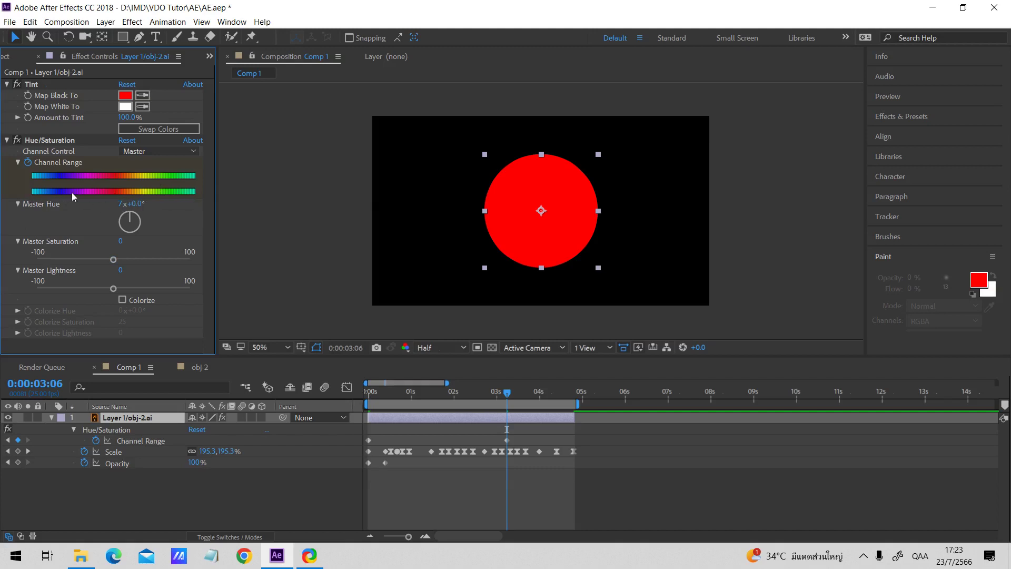
drag(508, 447, 575, 461)
key(space)
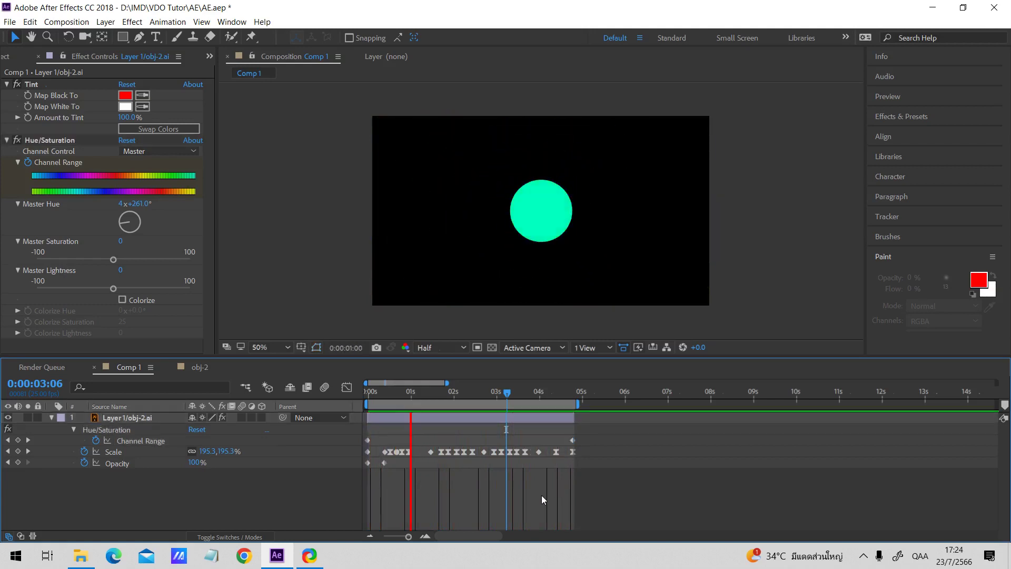
- Move the current time to 0:00:02:18, save the project, and collapse the circle layer's animated properties
click(484, 390)
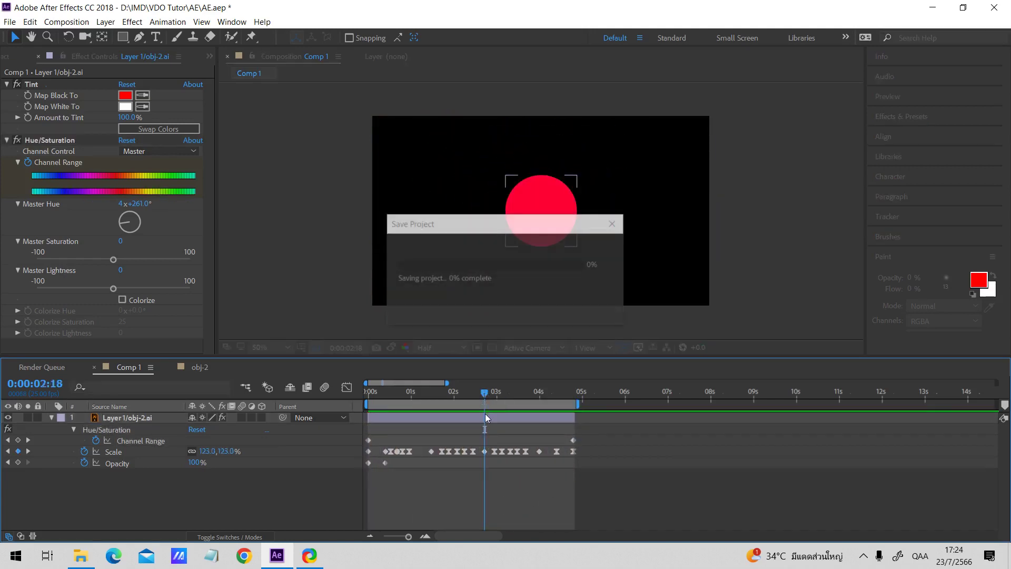
click(485, 418)
key(u)
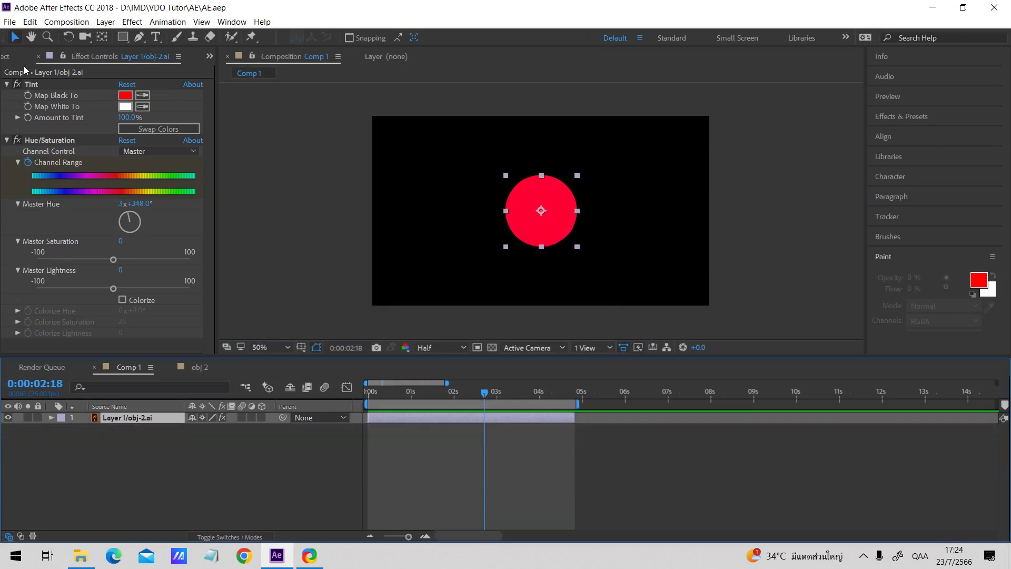
- Bring up the project's item list and duplicate the animated circle layer in Comp 1
click(8, 56)
click(476, 466)
click(455, 418)
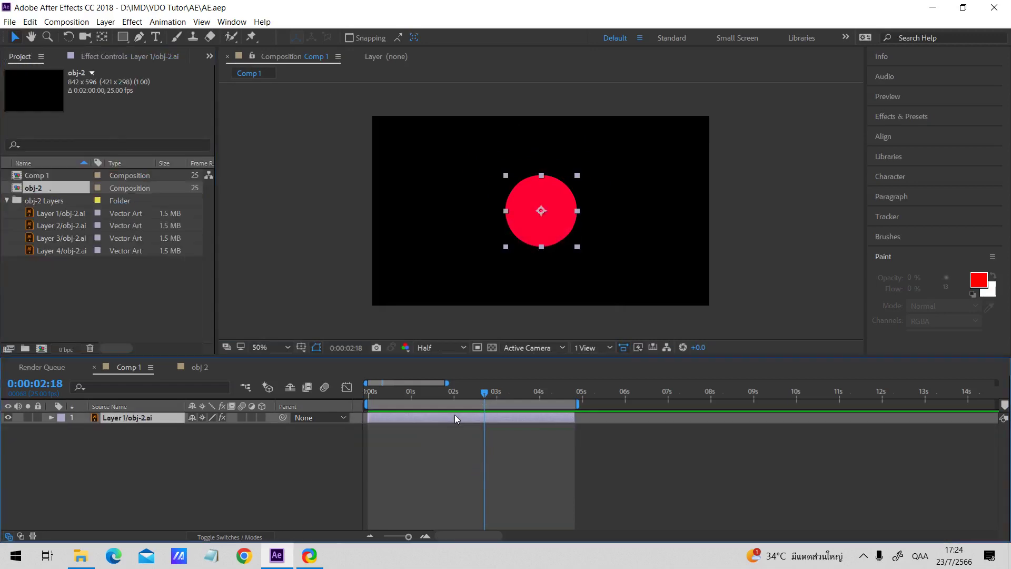
mouse_move(414, 398)
mouse_down()
mouse_move(400, 395)
mouse_move(416, 393)
mouse_up()
click(415, 422)
click(415, 421)
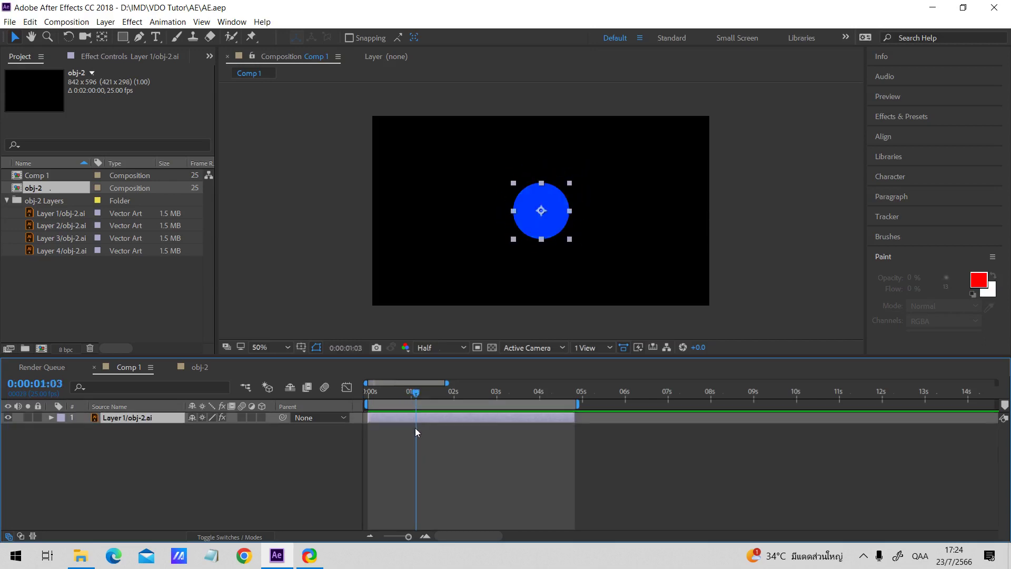
key(ctrl+d)
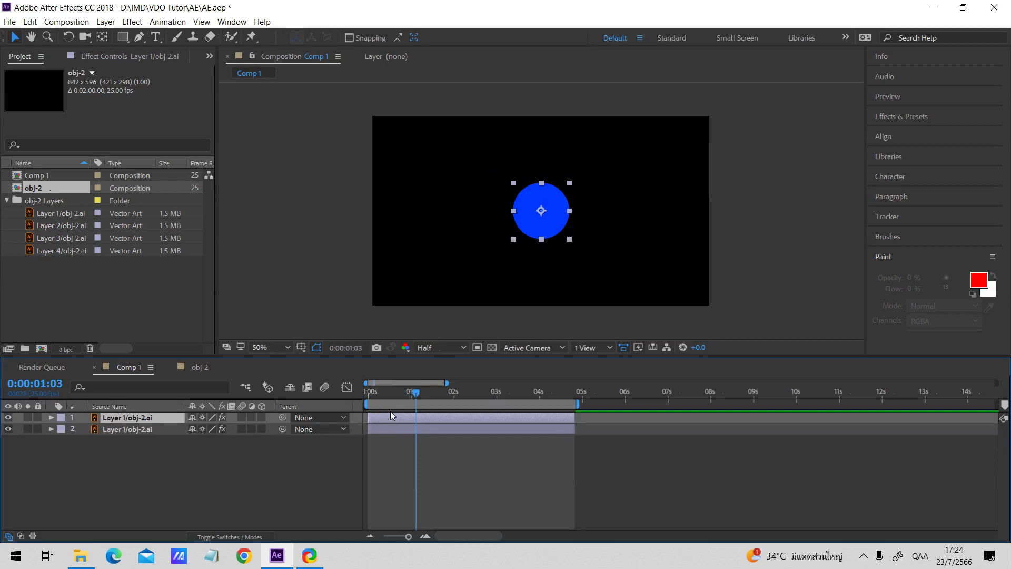
- Shift the duplicated circle layer to start at about 0:00:00:12 and check the overlapping circles up to 0:00:01:02
key(Page_Down)
key(Page_Down)
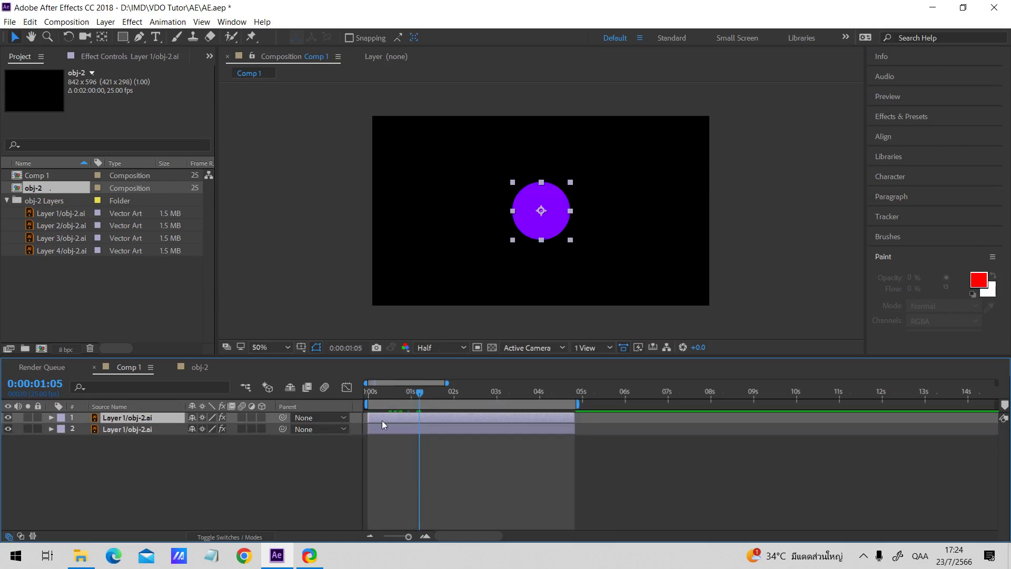
drag(382, 420, 385, 396)
key(equal)
drag(452, 537, 449, 538)
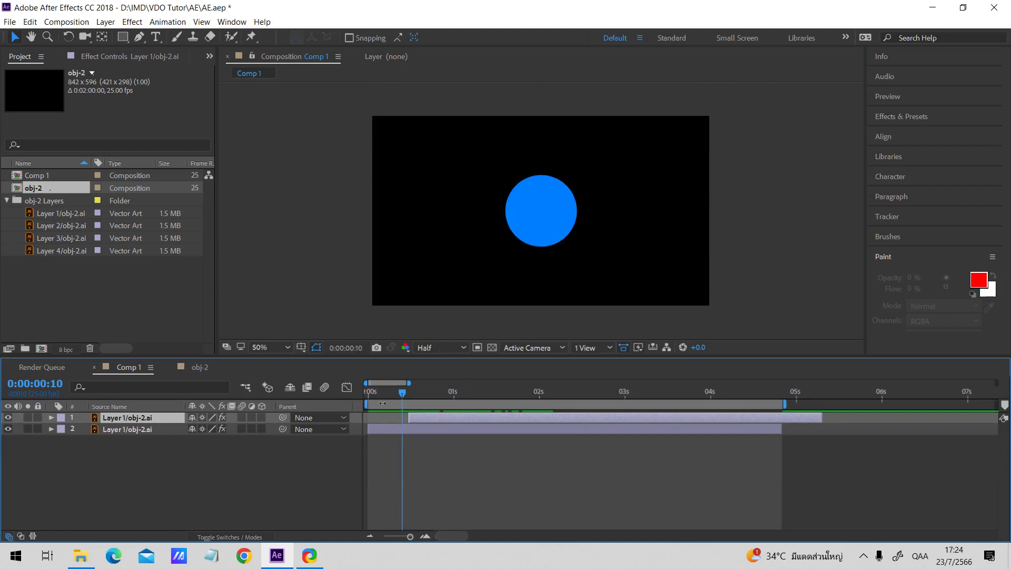
drag(385, 396, 460, 393)
key(minus)
click(431, 493)
key(equal)
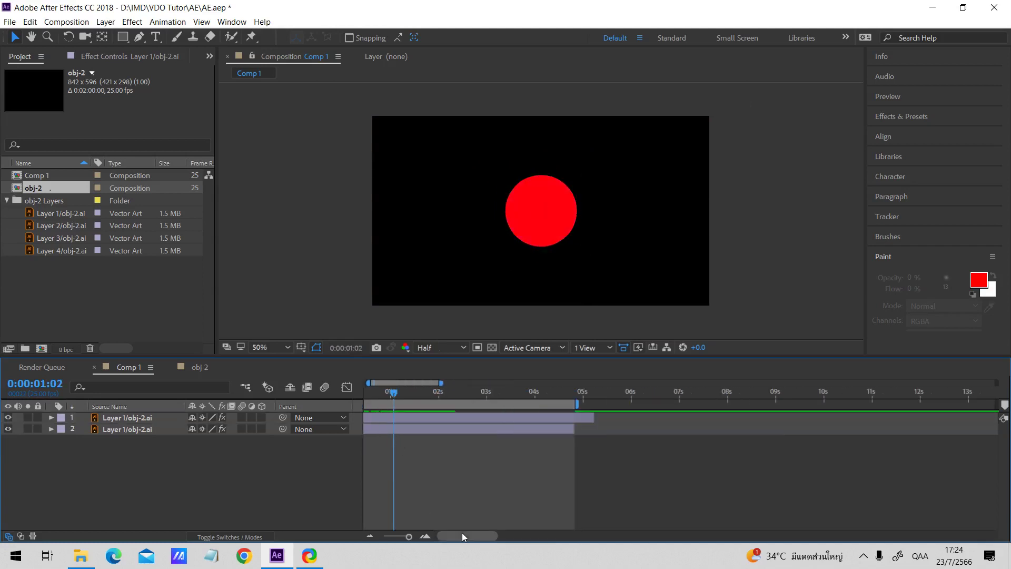
- Duplicate the shifted circle layer repeatedly and stagger each copy's start in time, making six cascading circle layers in Comp 1
click(409, 418)
key(ctrl+d)
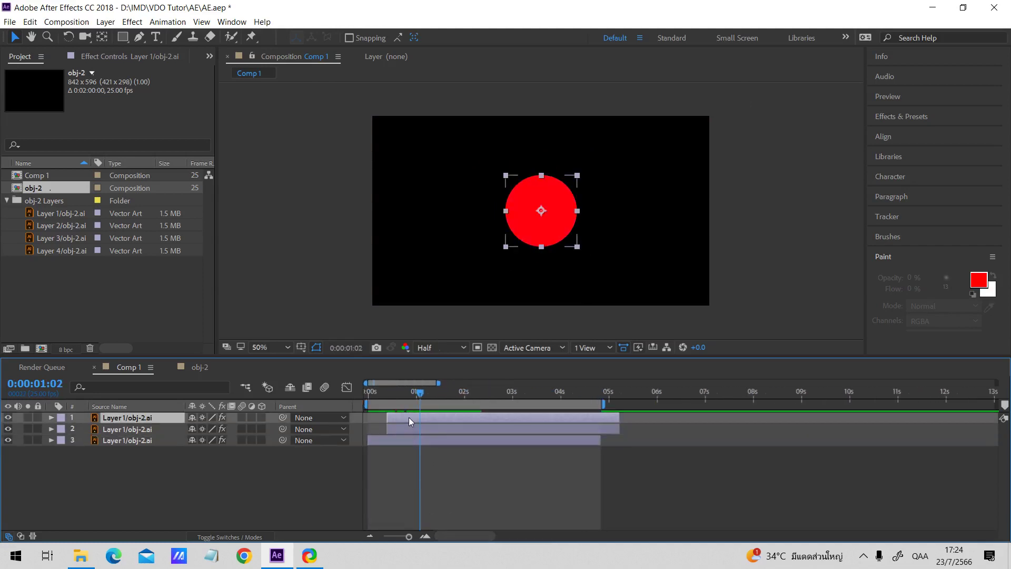
drag(409, 418, 465, 416)
key(ctrl+d)
key(ctrl+d)
click(446, 425)
key(ctrl+d)
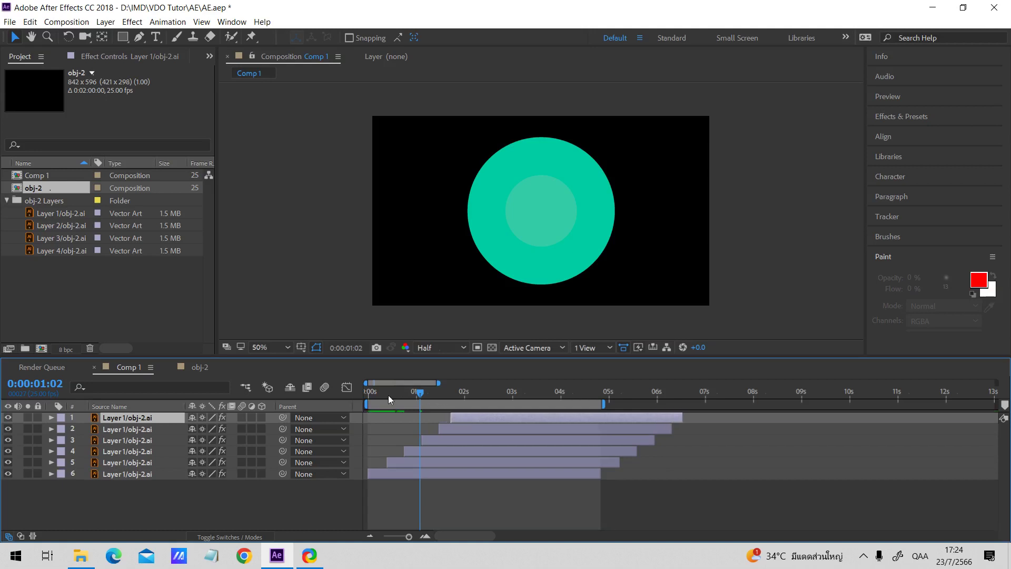
- Preview the staggered circles and end the work area at the top layer's out point, 0:00:06:13
key(space)
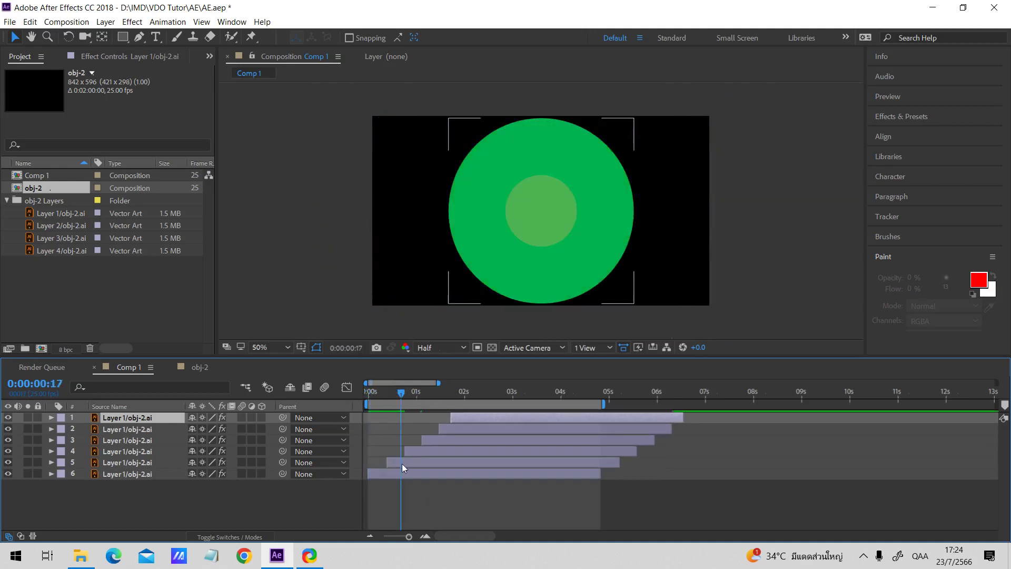
click(406, 452)
drag(401, 399, 640, 417)
click(641, 417)
key(o)
key(n)
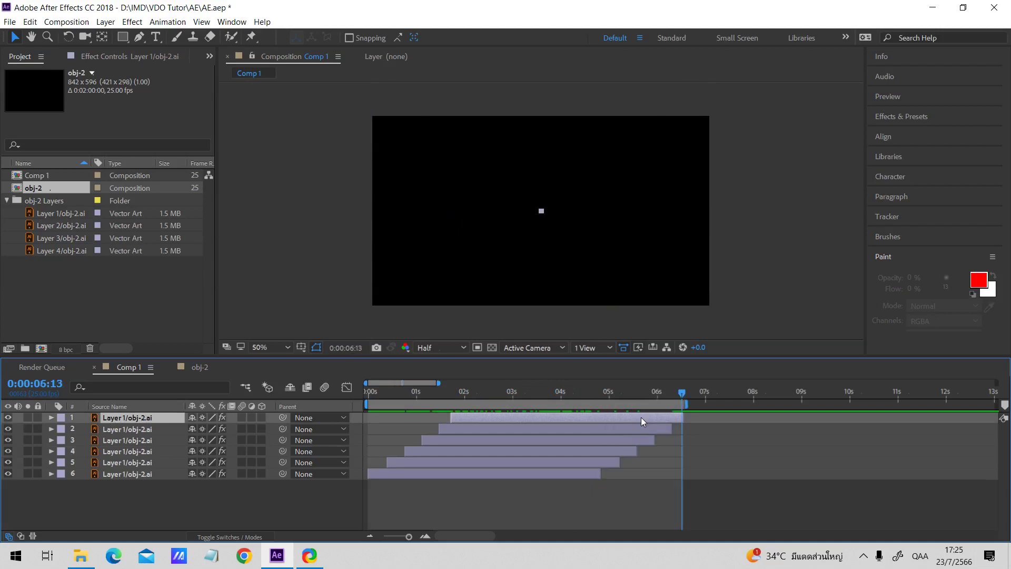
- Preview the full staggered circle animation and inspect the frame at 0:00:03:12
key(minus)
key(space)
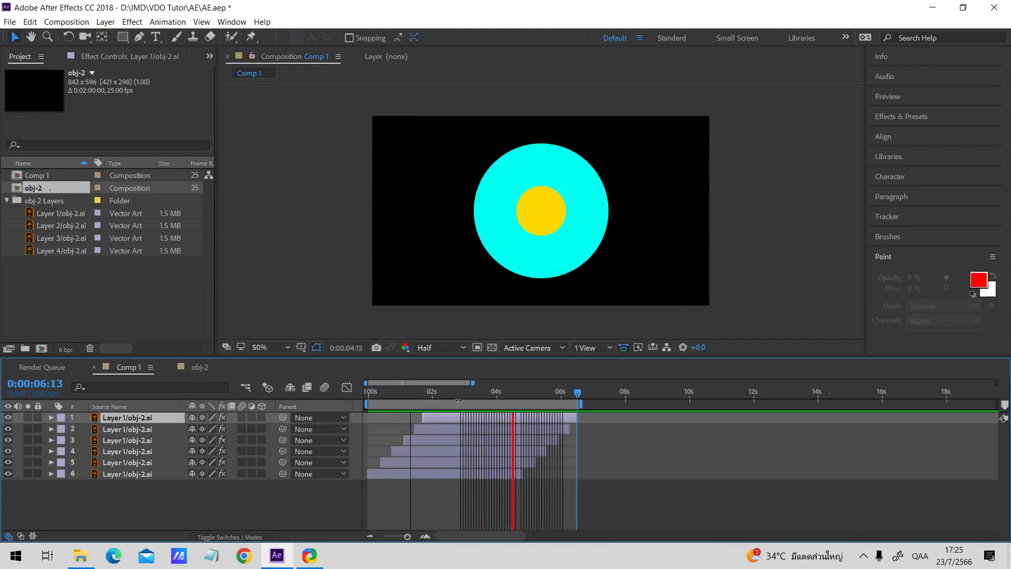
drag(451, 397, 480, 396)
click(483, 491)
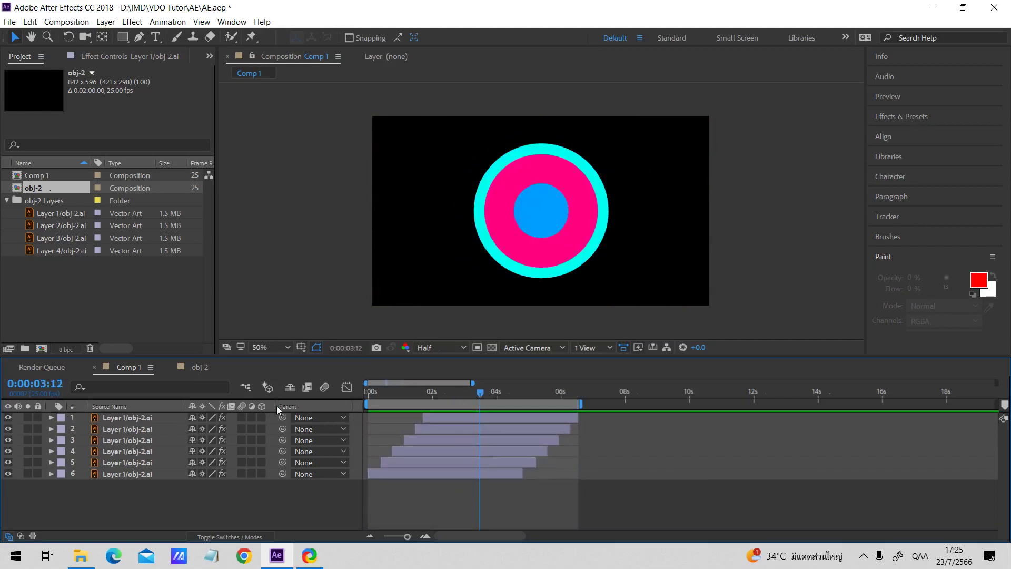
- Examine which layers hold the different ring shapes in the obj-2 composition and return to Comp 1
click(196, 367)
click(605, 173)
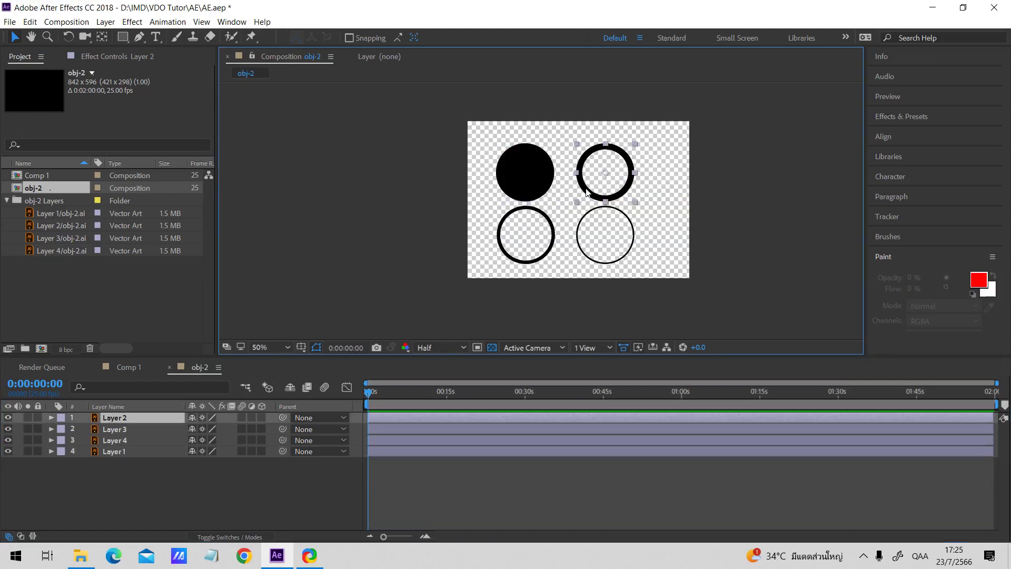
click(378, 217)
click(617, 225)
click(536, 244)
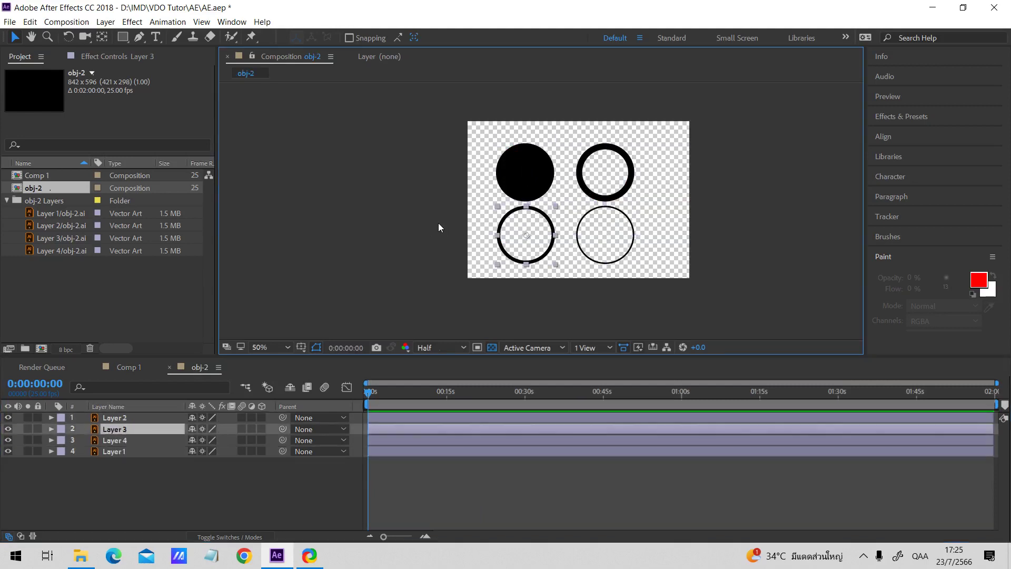
click(438, 223)
click(600, 183)
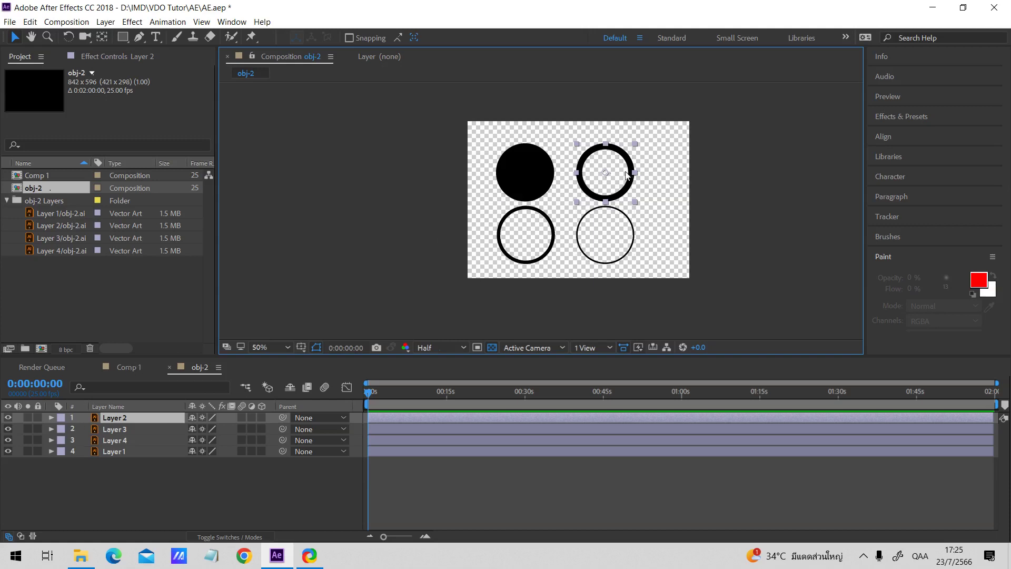
click(537, 230)
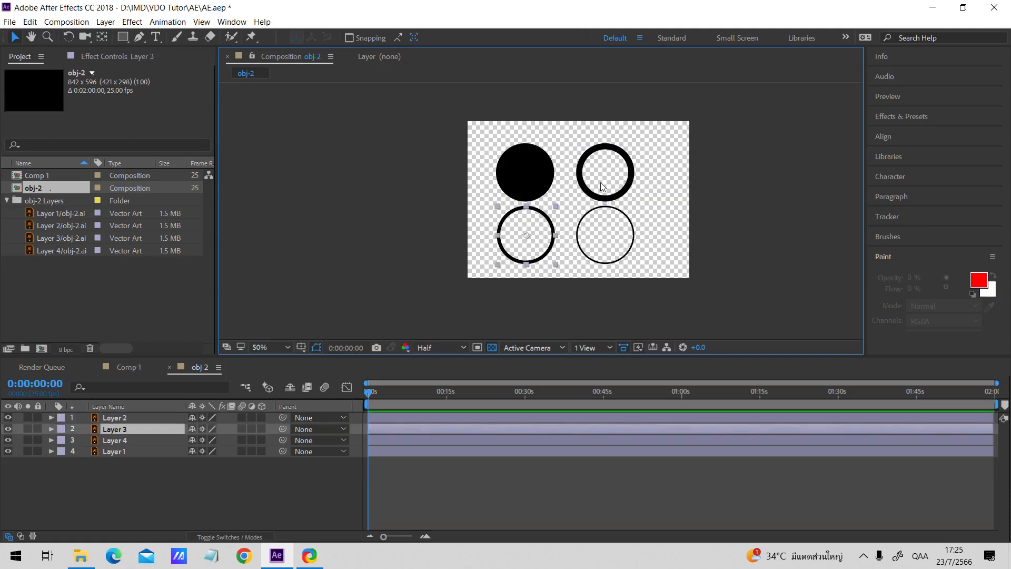
key(ctrl+z)
click(132, 367)
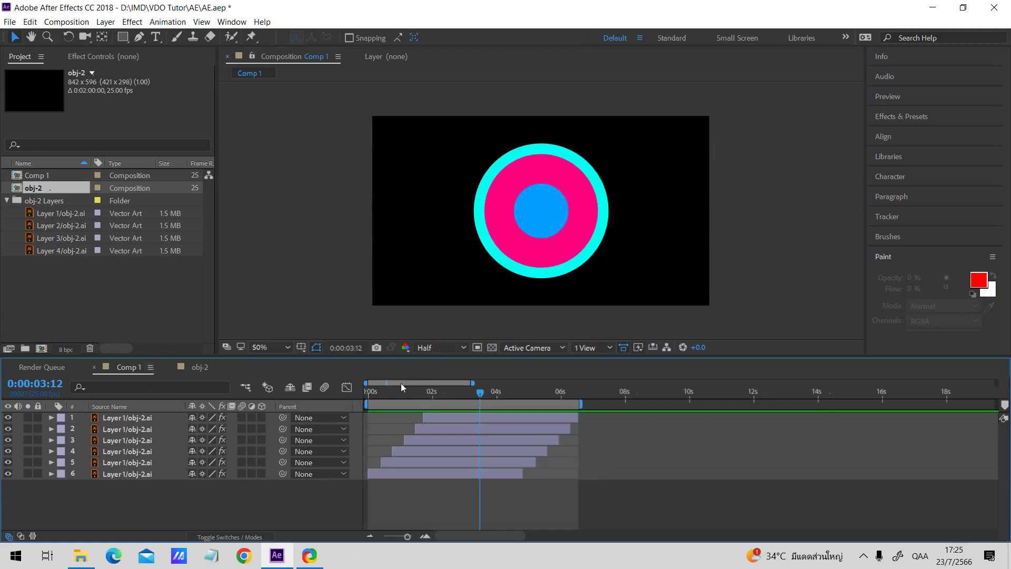
- Move the current time to 0:00:02:18 and select the fourth circle layer and the Layer 2/obj-2.ai footage
click(404, 462)
drag(409, 392, 459, 396)
click(427, 452)
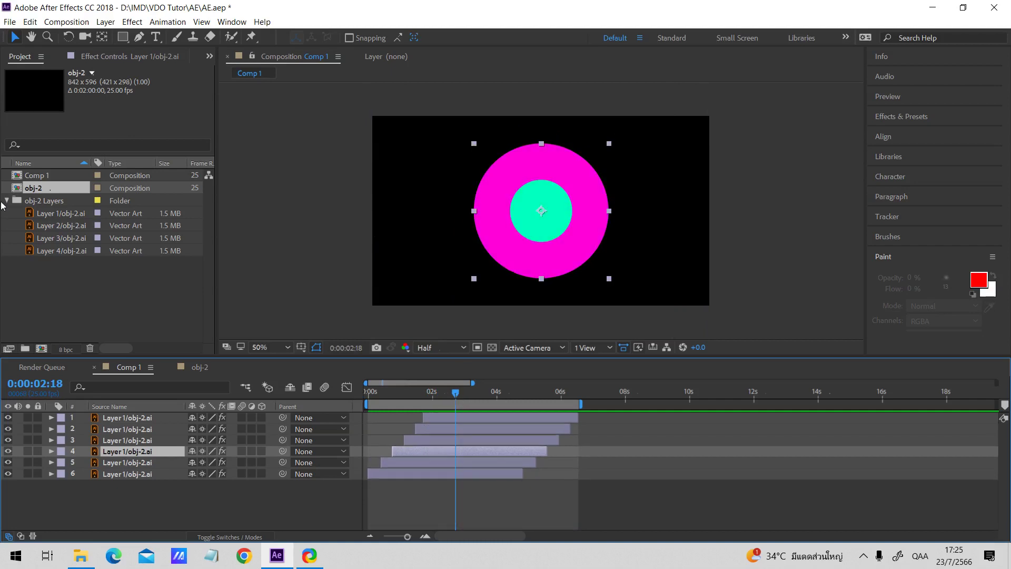
click(38, 228)
click(41, 212)
click(43, 226)
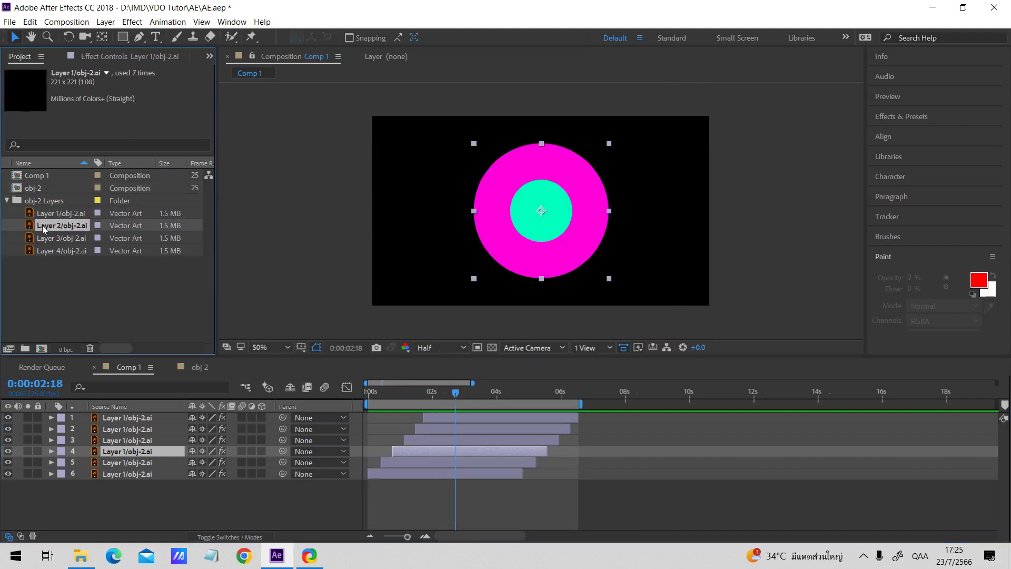
- Check the thick ring in obj-2 and replace the fourth circle layer's source in Comp 1 with Layer 2/obj-2.ai
click(199, 368)
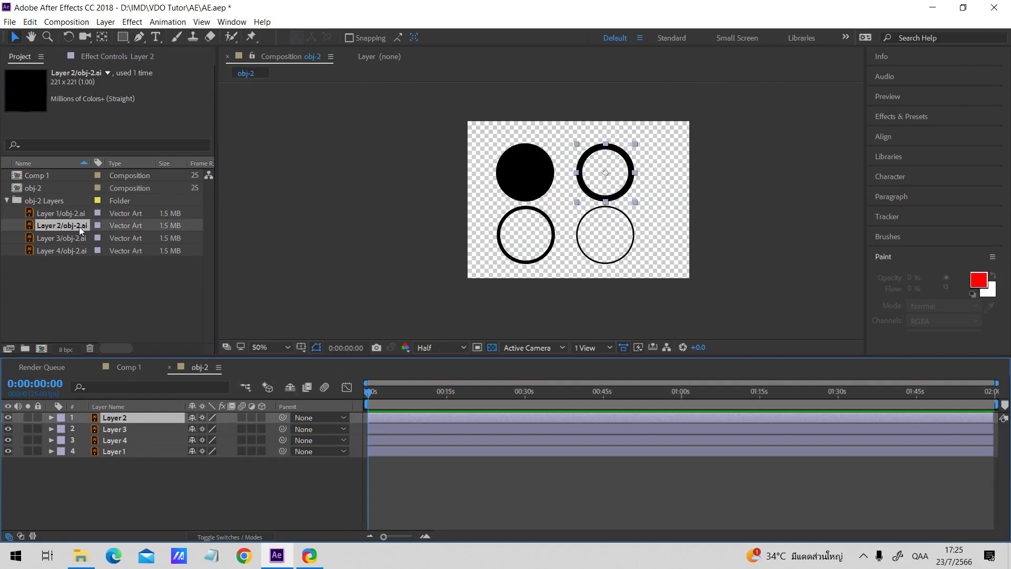
click(125, 366)
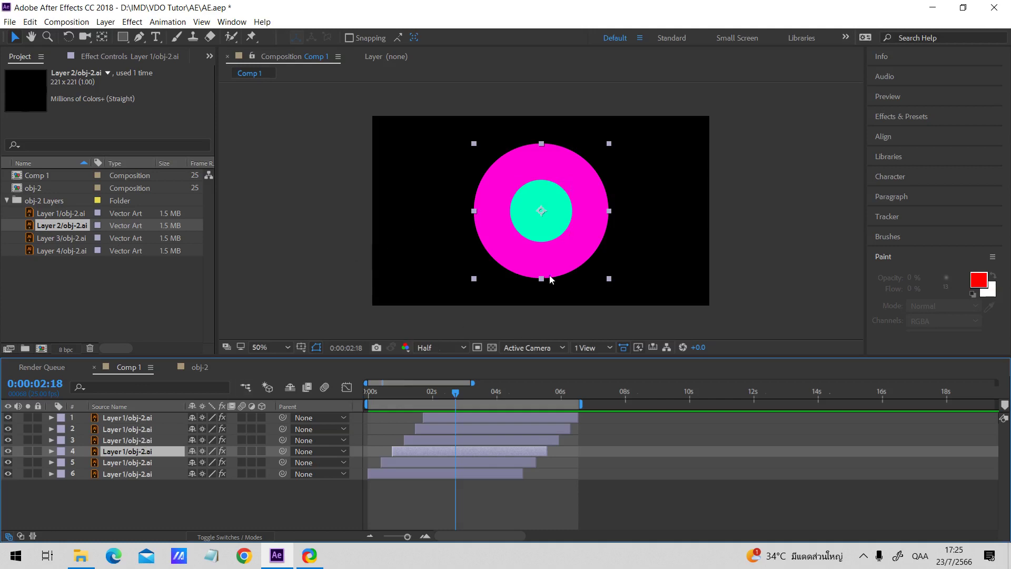
click(447, 505)
click(444, 454)
click(71, 227)
click(69, 225)
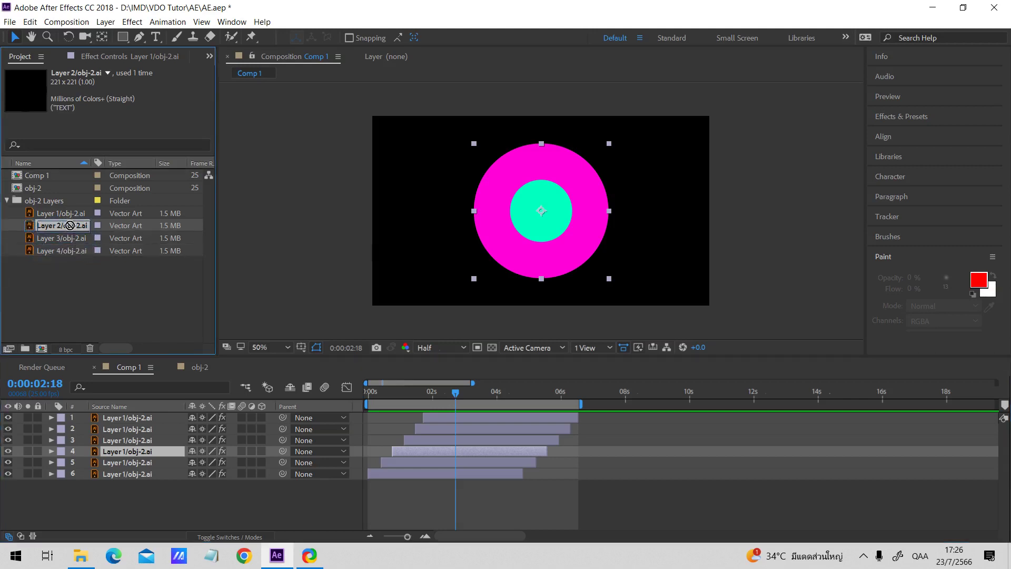
drag(70, 226, 151, 452)
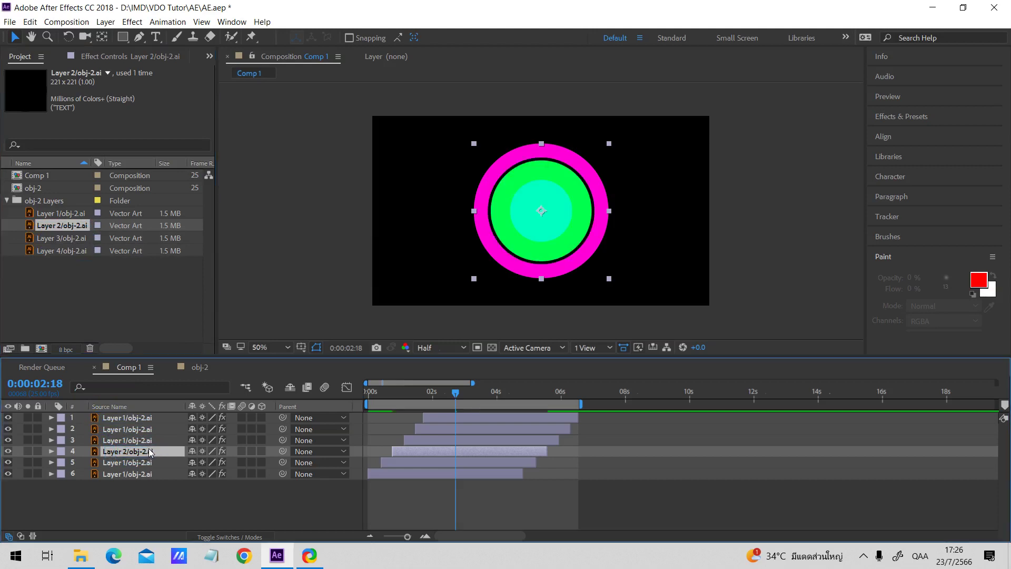
- Review the replaced ring up to 0:00:03:11, select the second circle layer, and identify the Layer 3 ring in obj-2
drag(448, 395, 453, 400)
drag(379, 395, 483, 393)
click(454, 431)
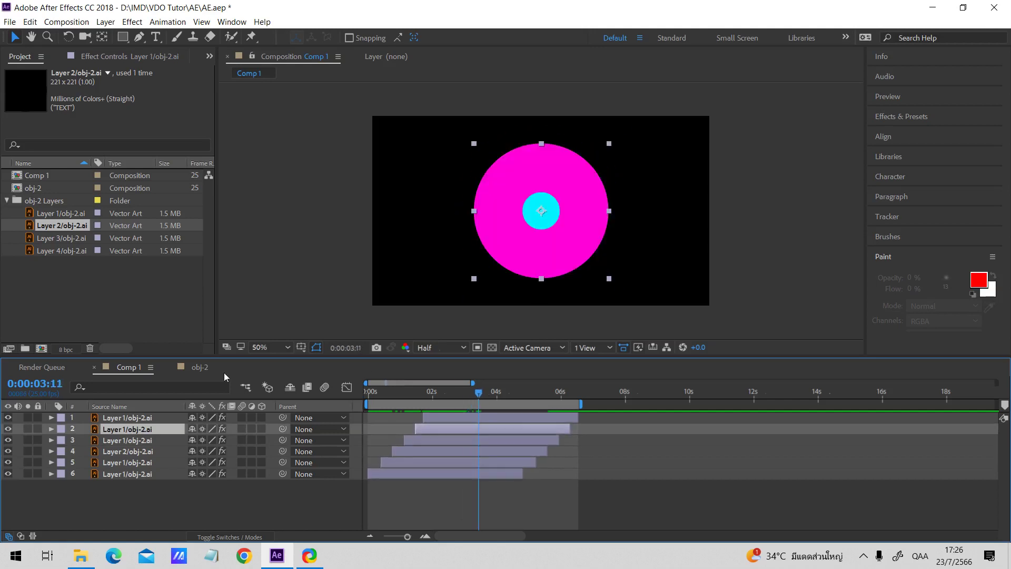
click(199, 367)
click(550, 235)
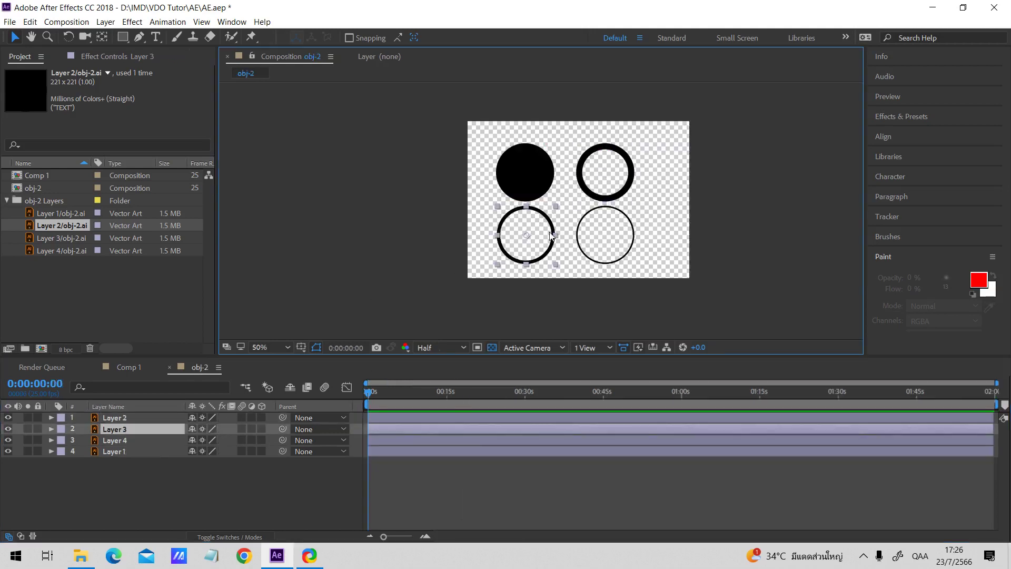
- In Comp 1, replace the source of the second layer from the top with Layer 3/obj-2.ai
click(140, 369)
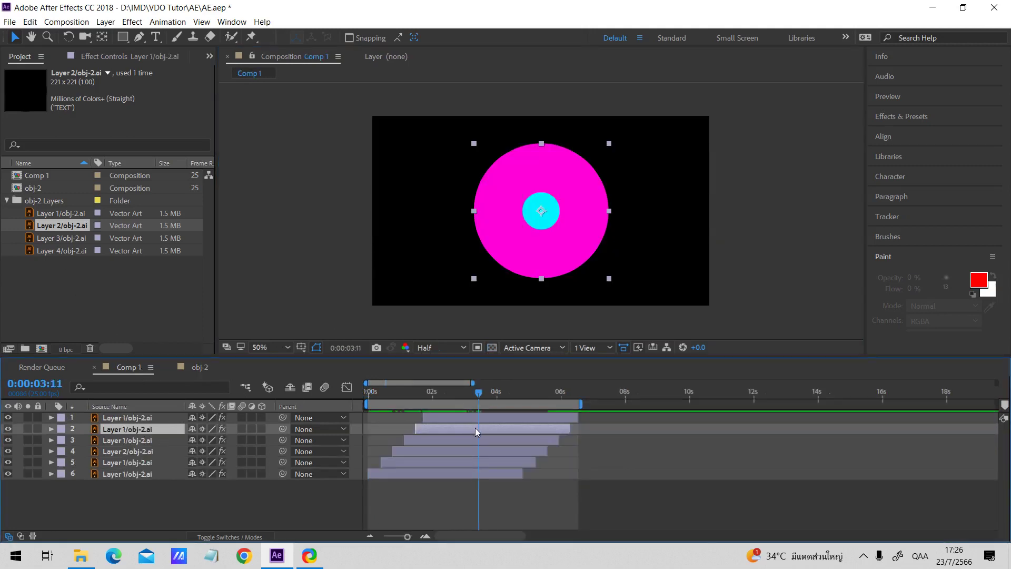
click(64, 238)
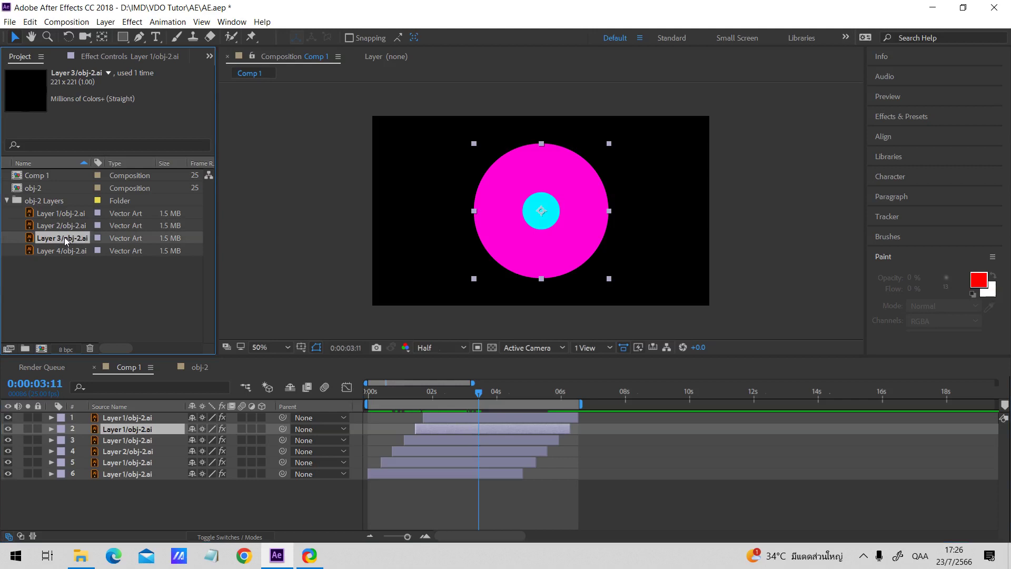
drag(64, 237, 146, 432)
drag(477, 395, 490, 396)
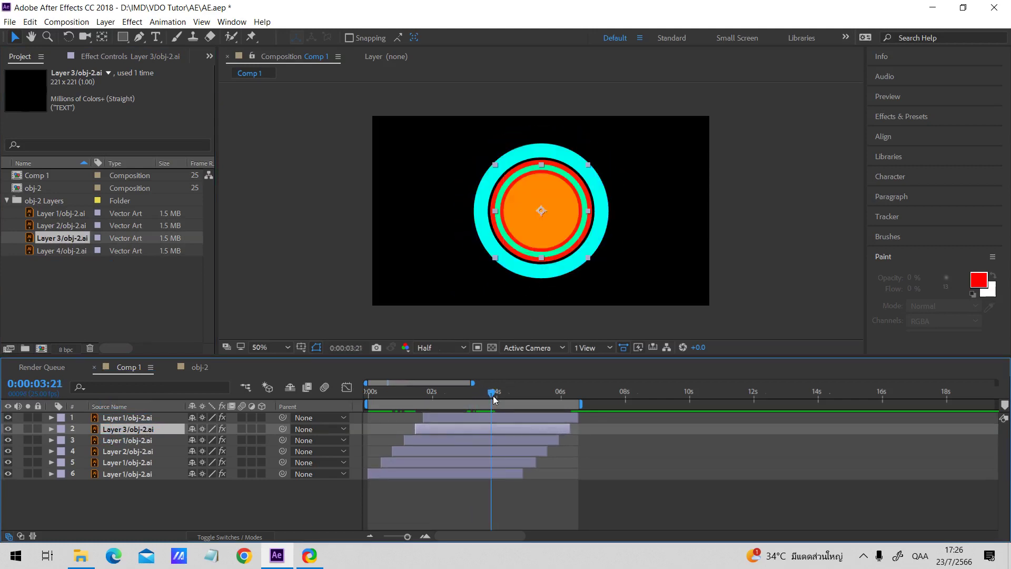
drag(494, 399, 496, 395)
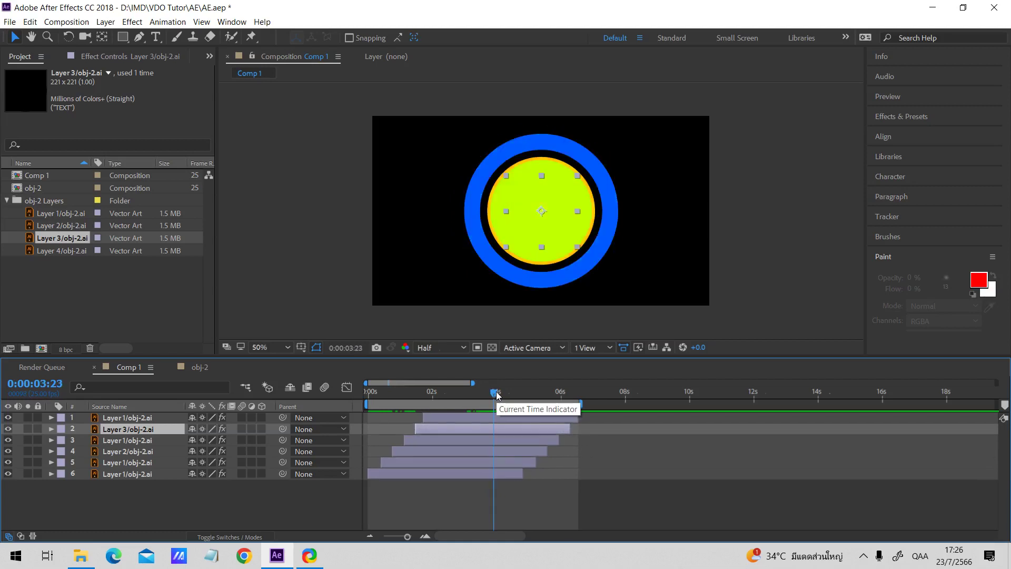
- Enlarge all Scale keyframes except the last on the Layer 3/obj-2.ai layer together, reaching 457% at 0:00:03:09
key(s)
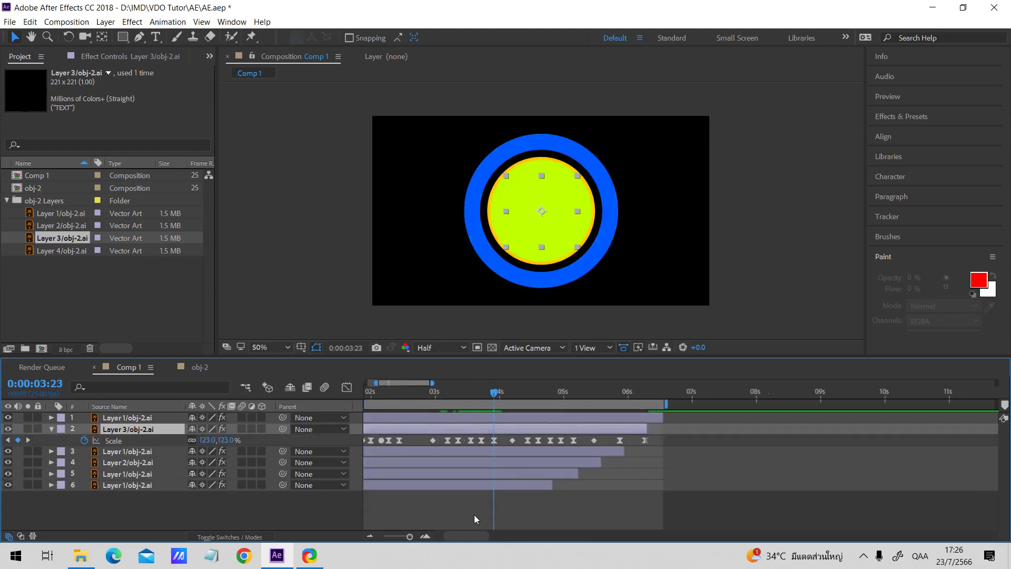
scroll(457, 536, up, 2)
drag(525, 392, 584, 394)
drag(449, 436, 753, 440)
click(28, 441)
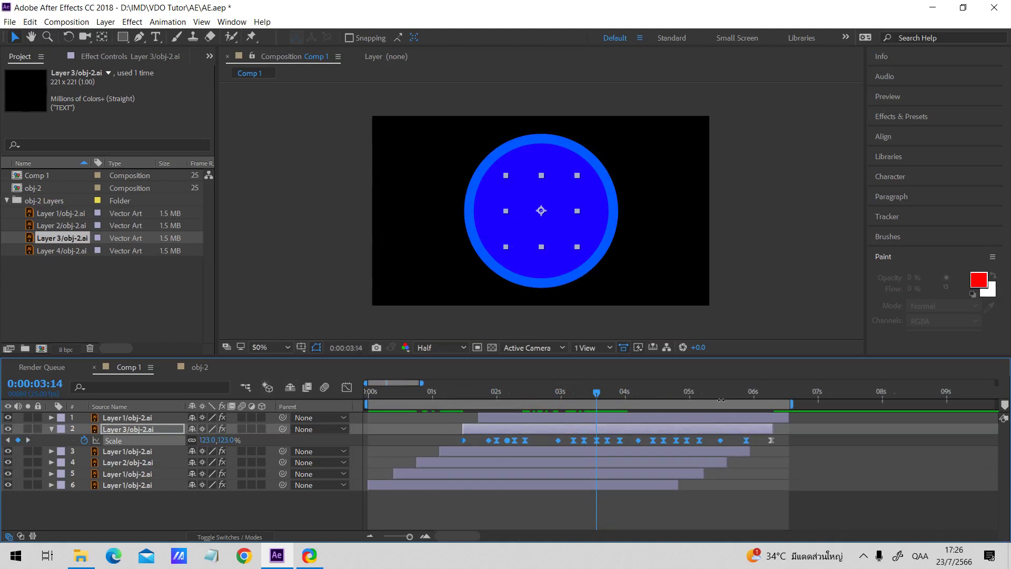
click(8, 441)
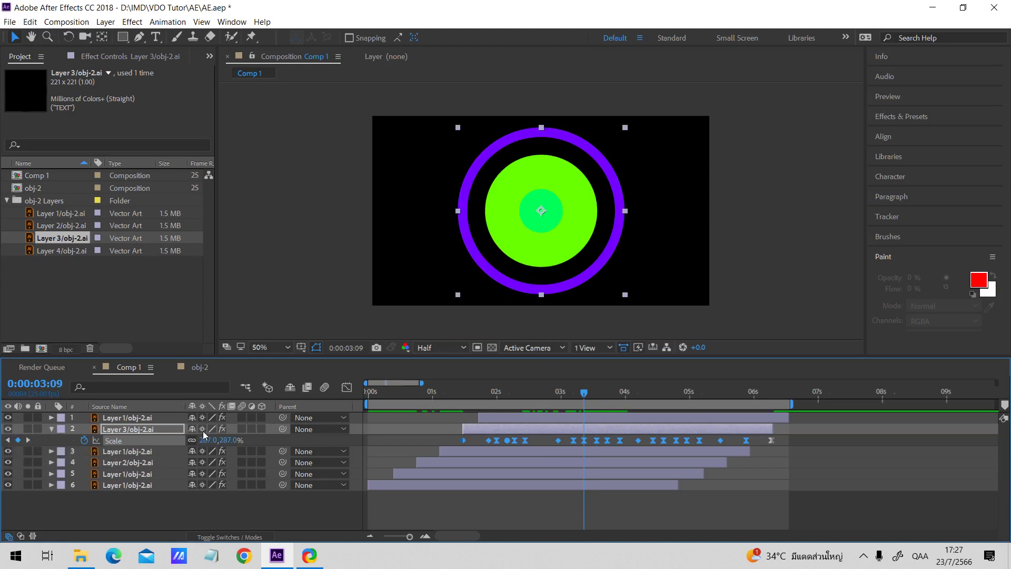
drag(457, 432, 754, 444)
mouse_move(584, 391)
mouse_down()
mouse_move(594, 392)
mouse_move(570, 391)
mouse_move(583, 394)
mouse_up()
drag(225, 440, 369, 444)
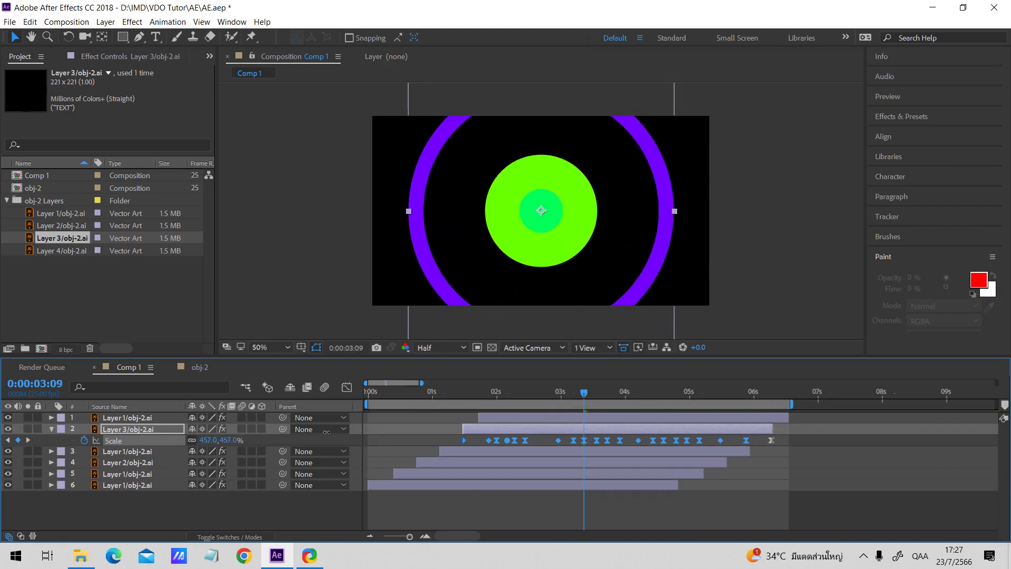
drag(474, 391, 661, 390)
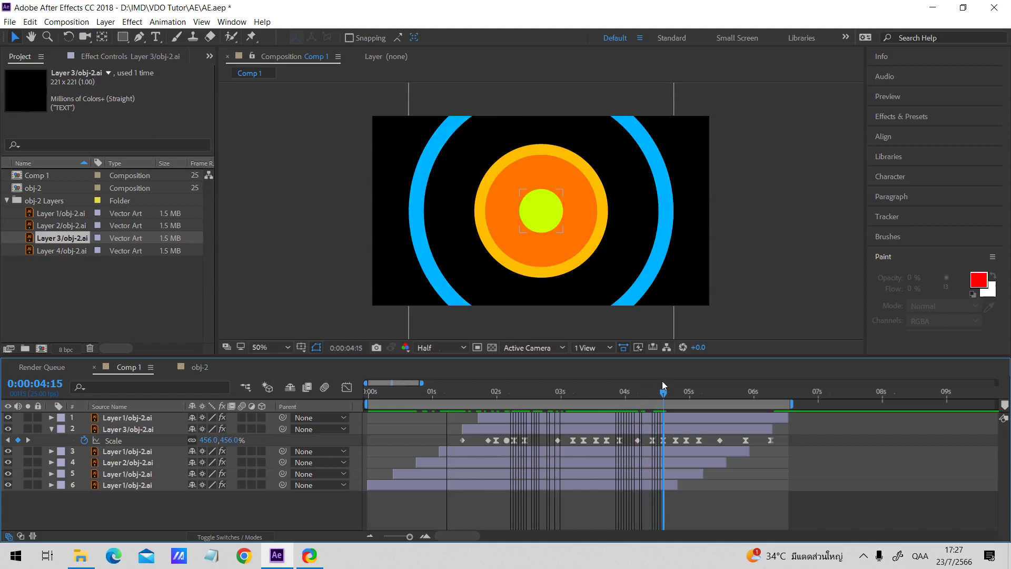
- Enlarge all Scale keyframes except the last on the Layer 2/obj-2.ai layer, reaching 243% at 0:00:04:19, and collapse all layer properties
click(502, 470)
click(111, 464)
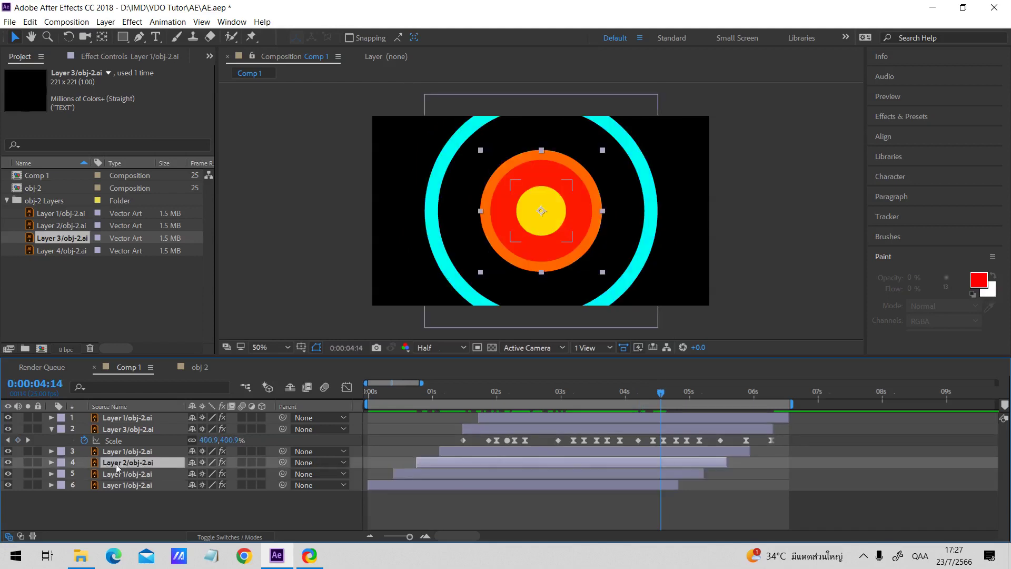
key(u)
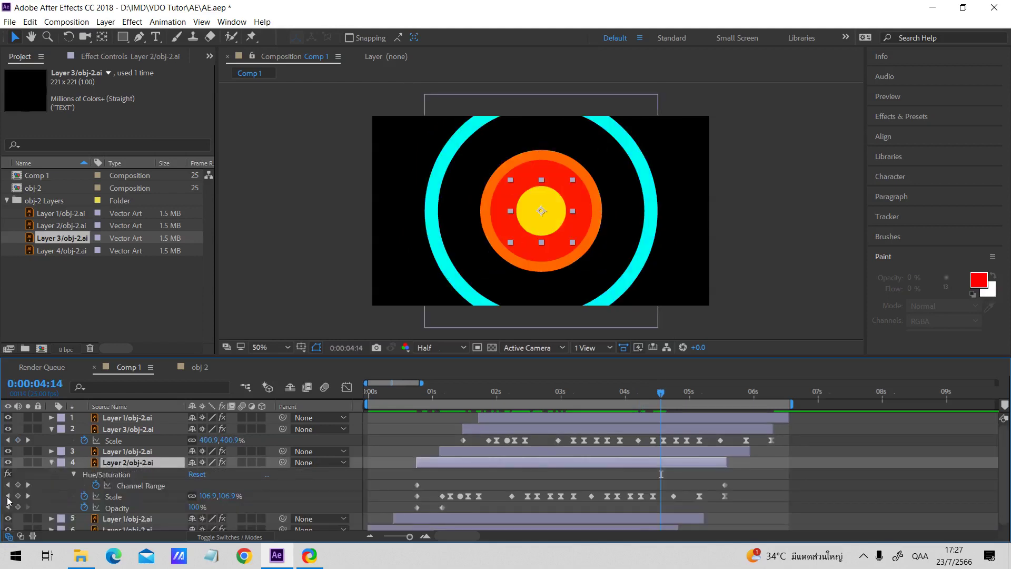
click(8, 463)
scroll(141, 491, down, 1)
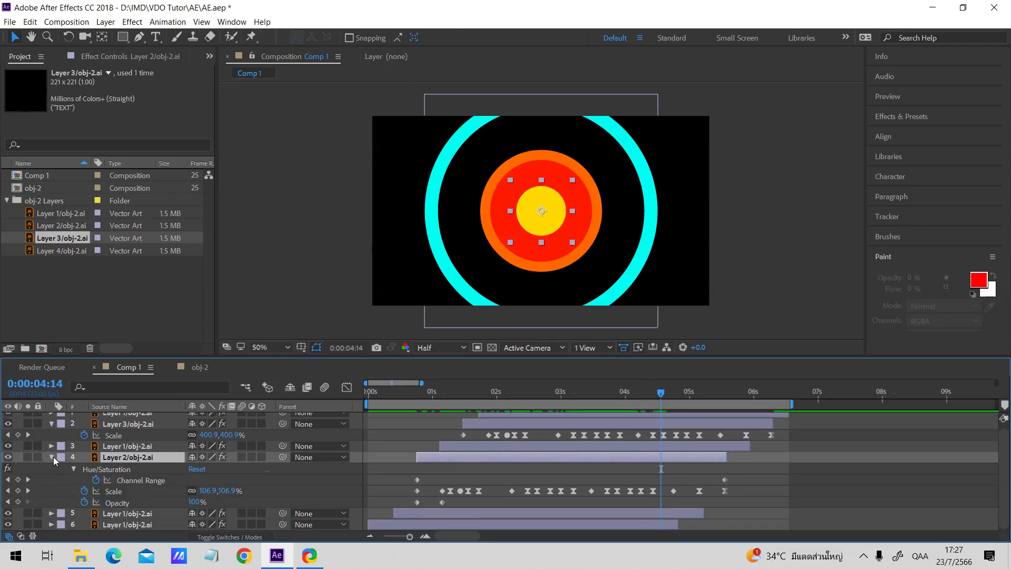
click(30, 492)
drag(406, 491, 707, 495)
click(707, 495)
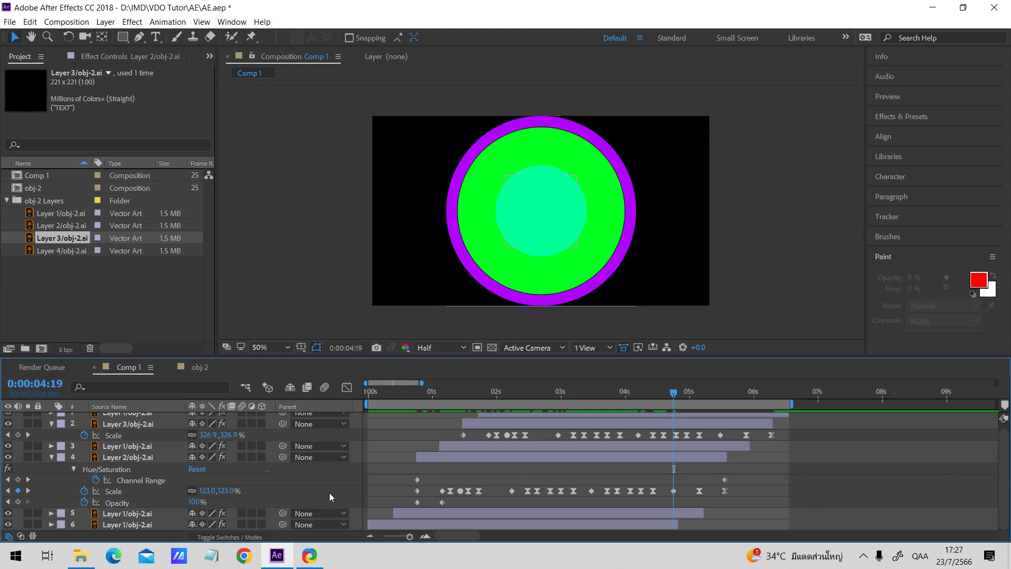
drag(410, 491, 721, 489)
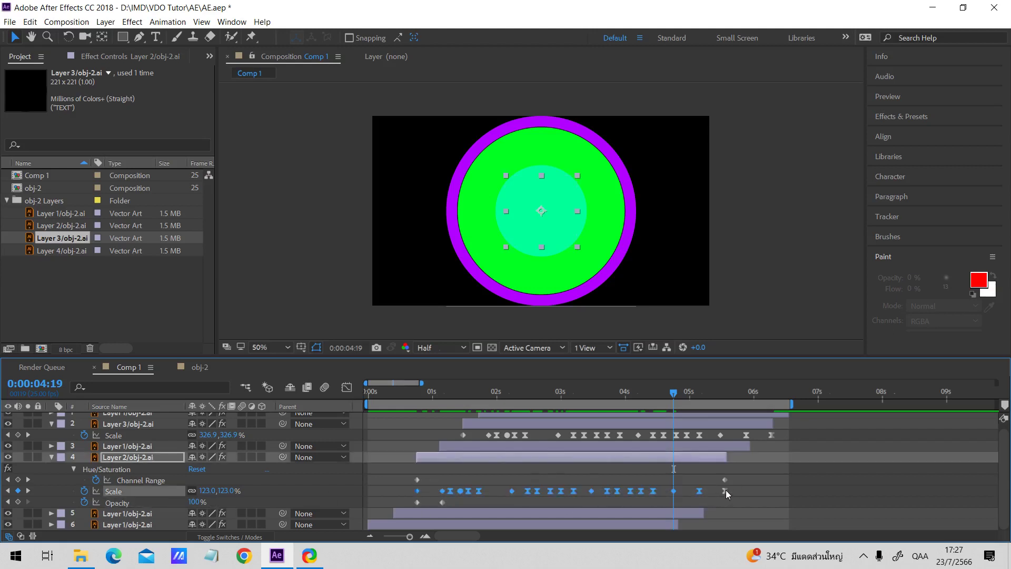
drag(227, 491, 290, 479)
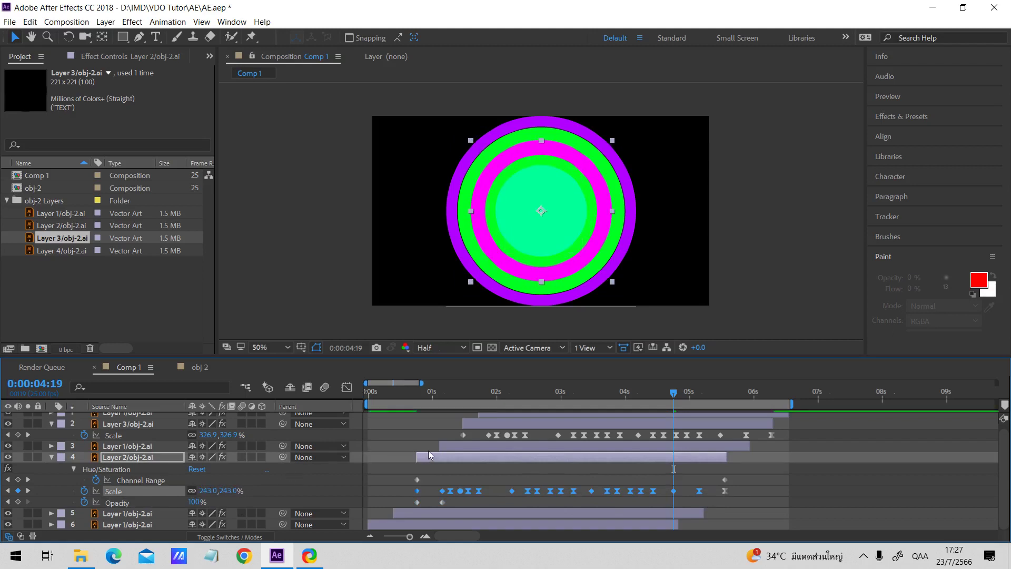
key(ctrl+a)
key(u)
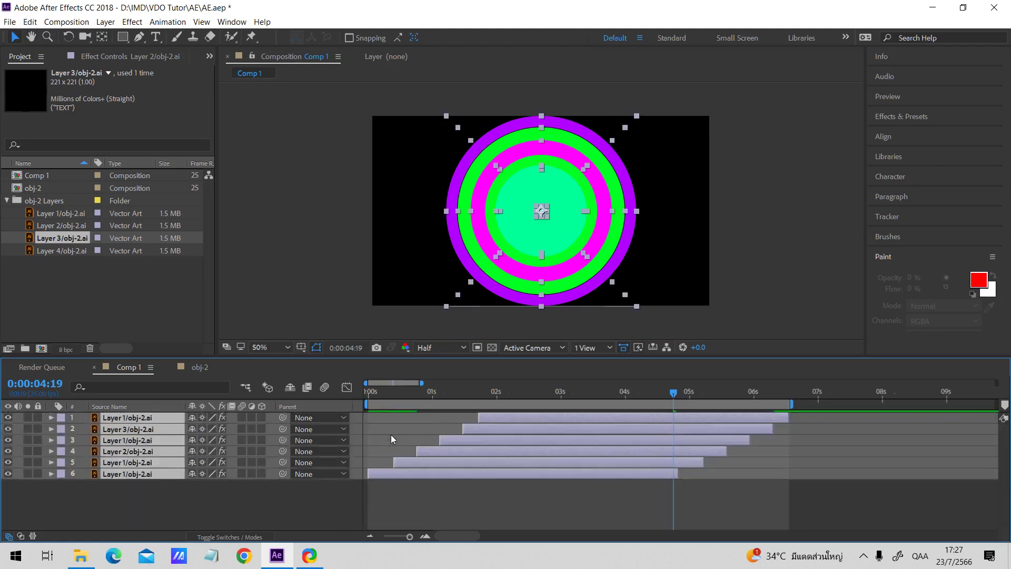
- Duplicate the topmost layer and shift the copies later so they continue the staggered layer starts, the top one at about 2 seconds
key(F2)
drag(375, 387, 612, 415)
click(607, 417)
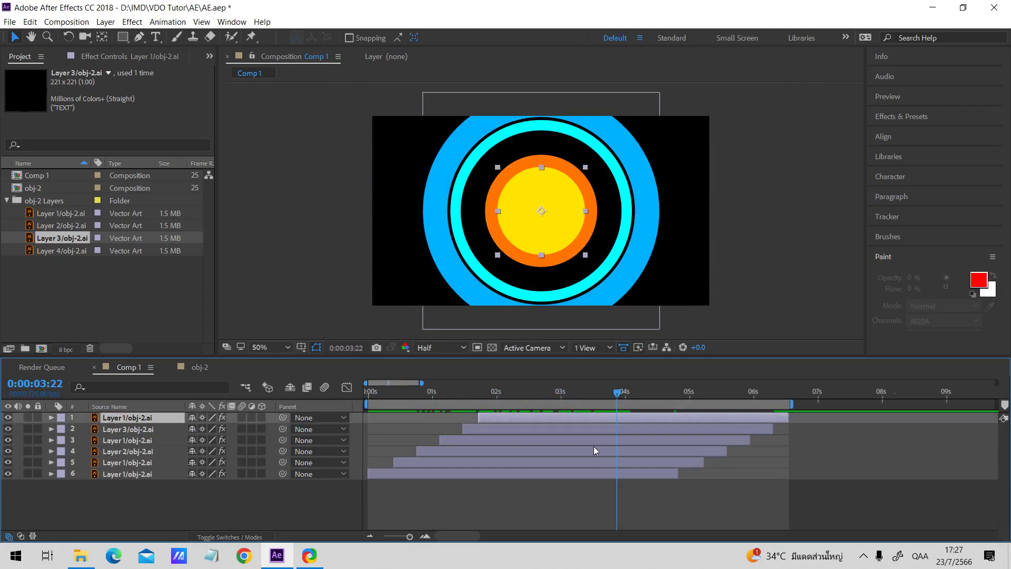
key(ctrl+d)
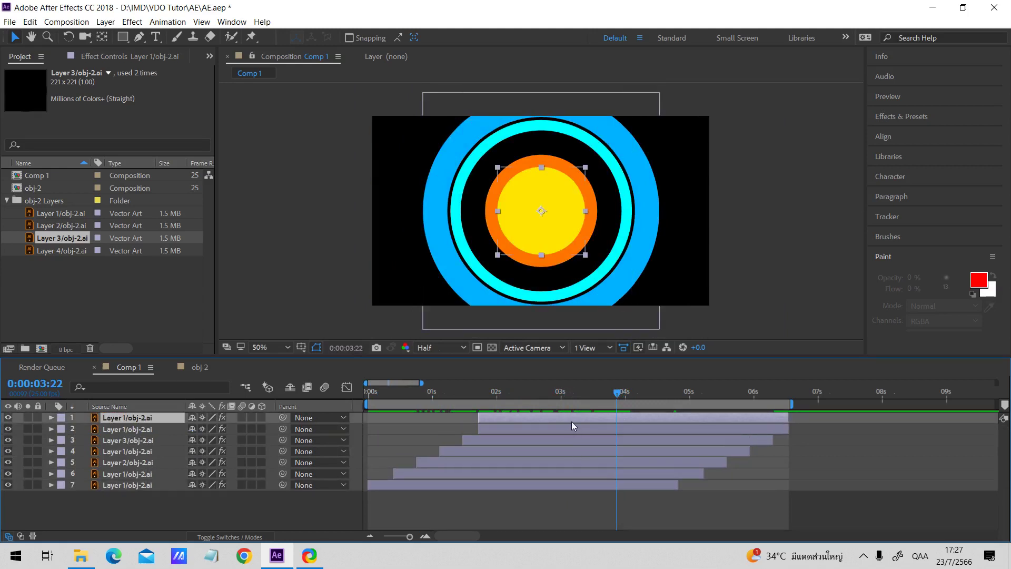
drag(571, 422, 598, 420)
- Replace the top layer's source with Layer 4/obj-2.ai and enlarge all its Scale keyframes except the last, reaching 121% at 0:00:03:22
drag(50, 251, 51, 251)
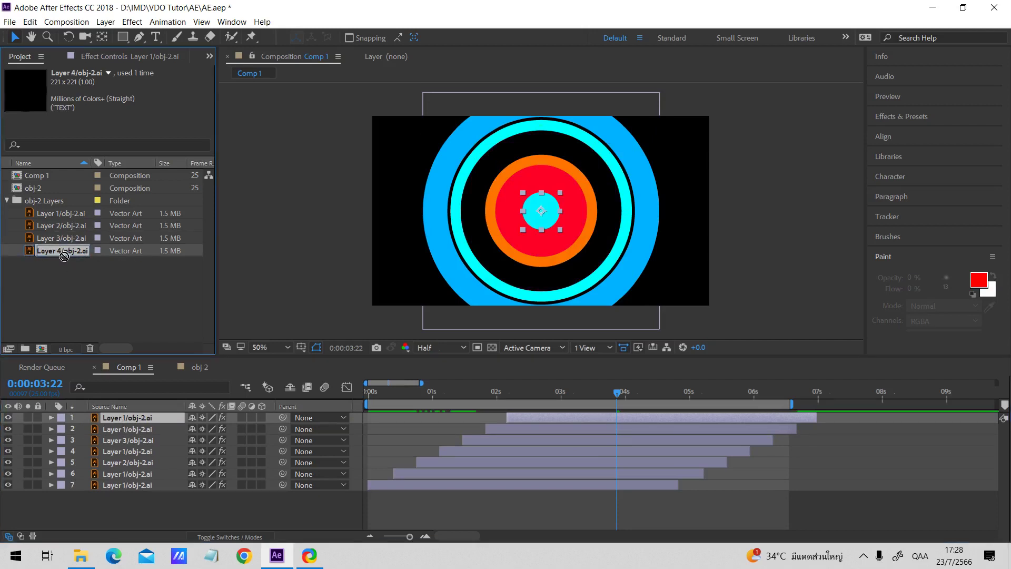
drag(64, 256, 135, 418)
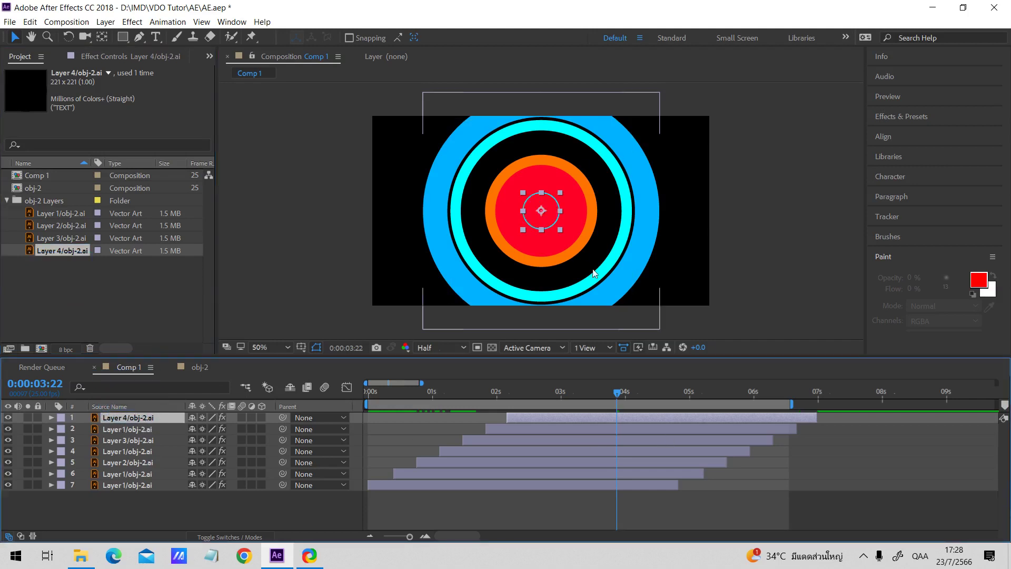
key(u)
drag(487, 426, 805, 432)
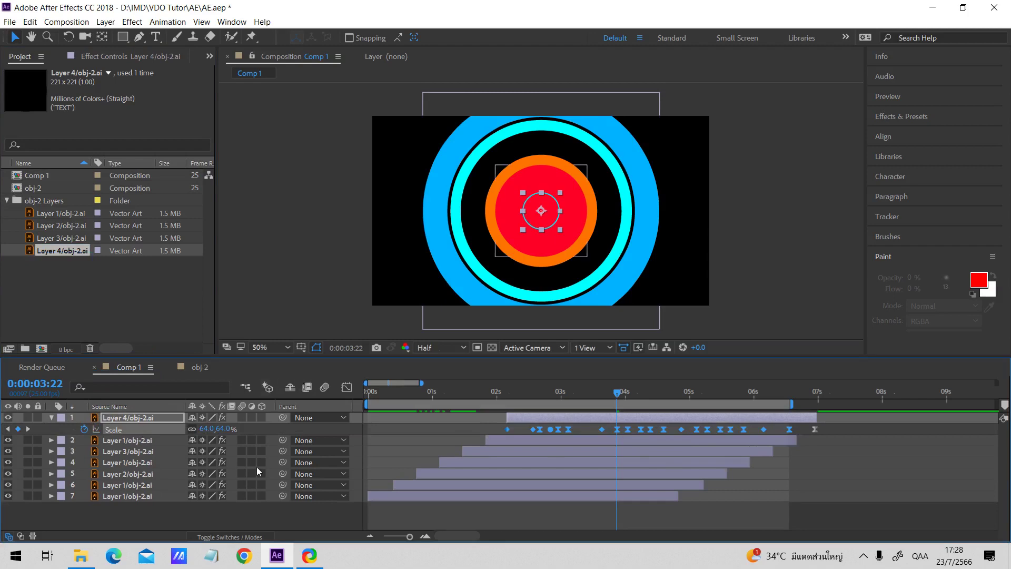
drag(211, 428, 756, 428)
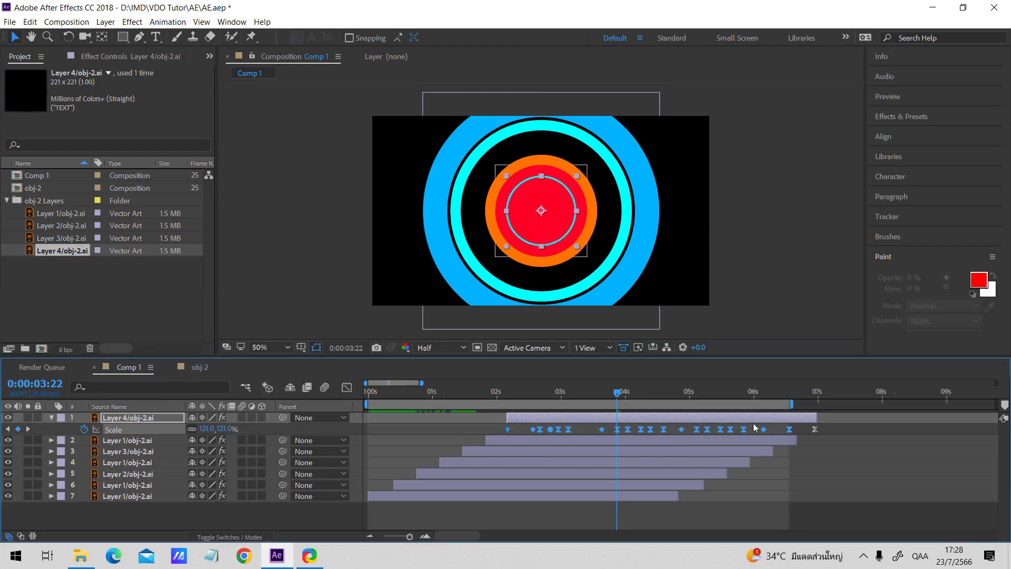
- Extend the work area to the top layer's end at 0:00:06:24 and preview the animation with all layers collapsed
key(space)
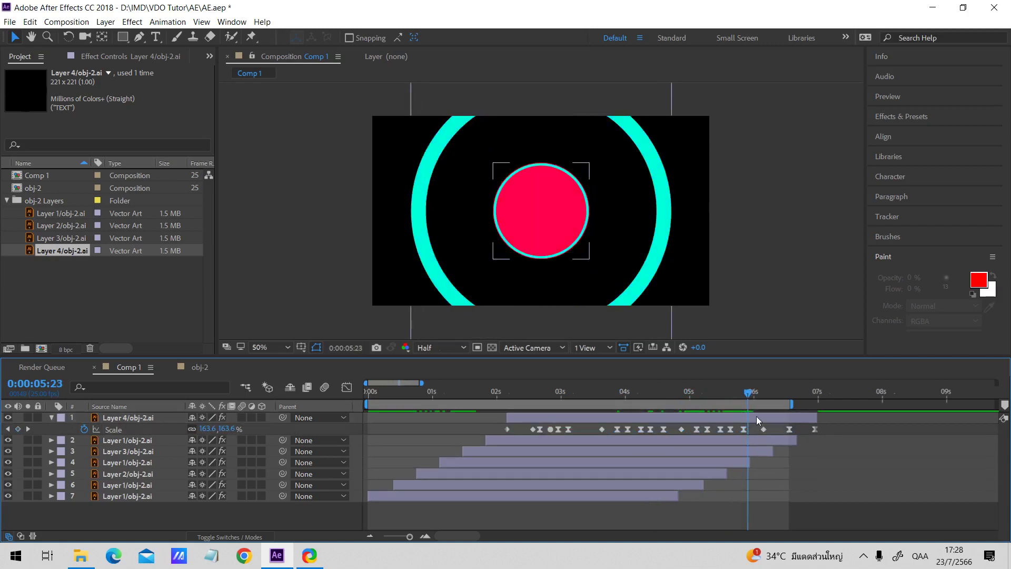
key(minus)
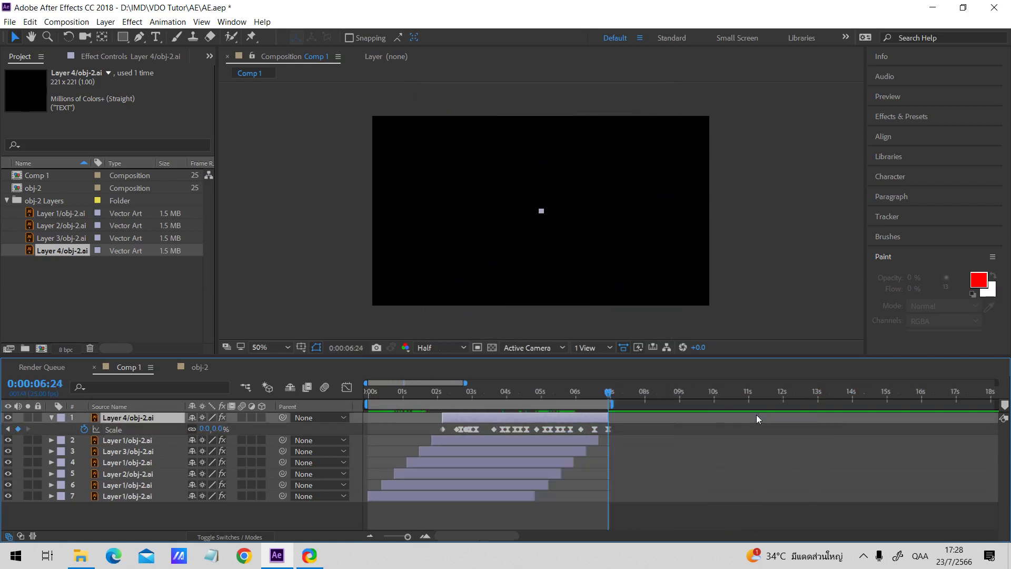
key(ctrl+a)
key(u)
key(u)
click(562, 494)
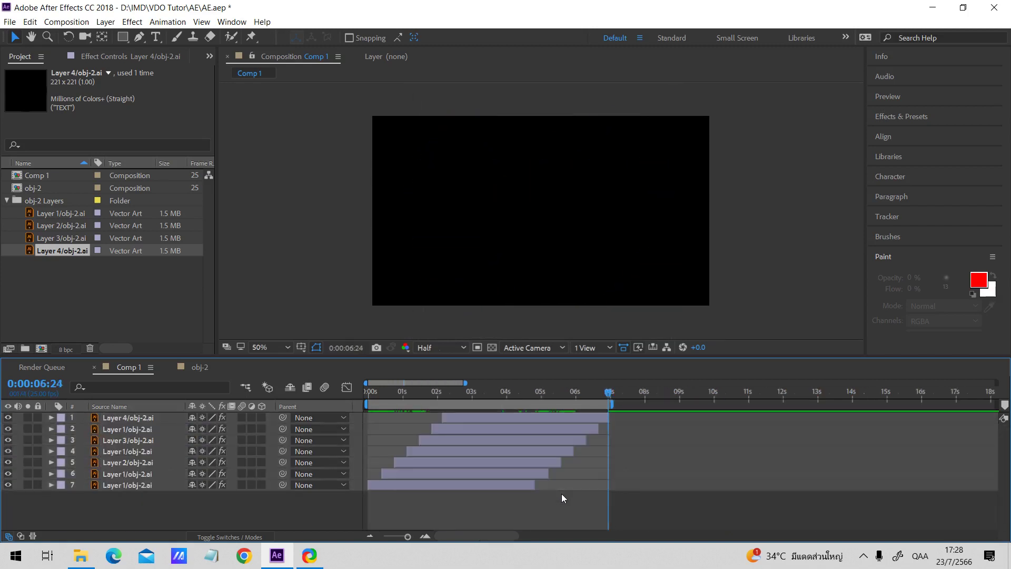
key(space)
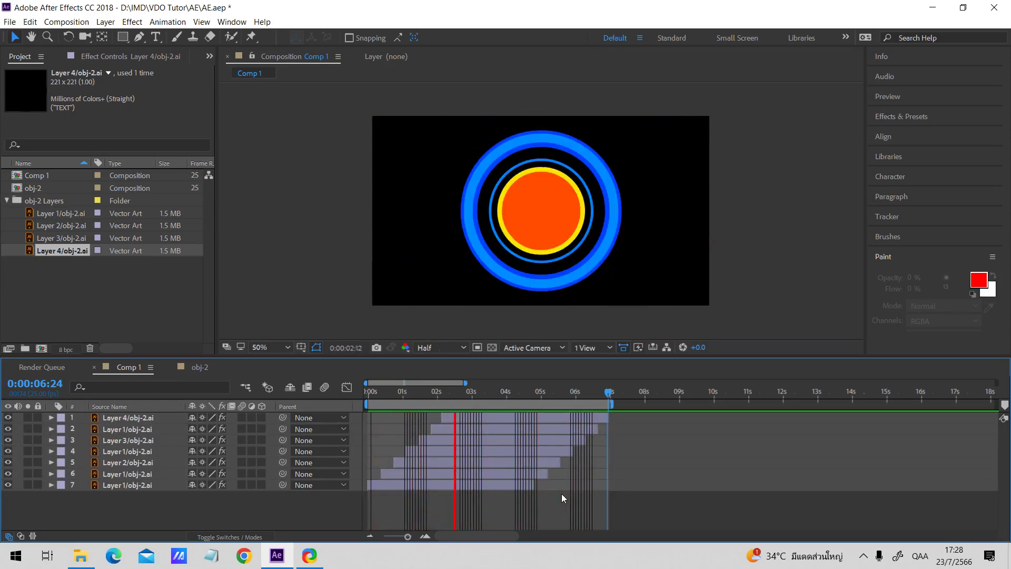
- Replace the source of the bottom layer in Comp 1 with Layer 4/obj-2.ai
mouse_move(393, 393)
mouse_down()
mouse_move(384, 391)
mouse_move(394, 394)
mouse_up()
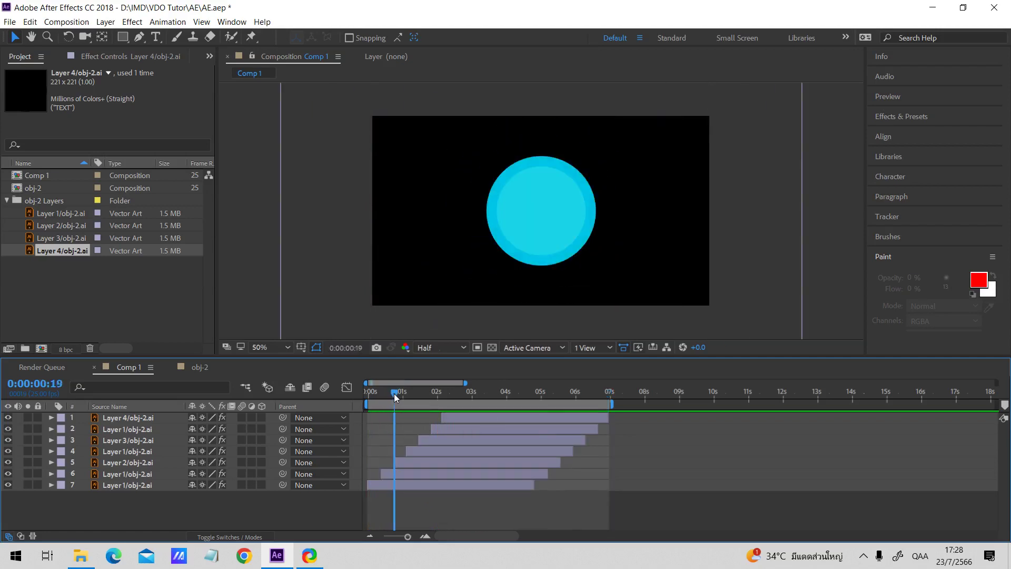
click(406, 486)
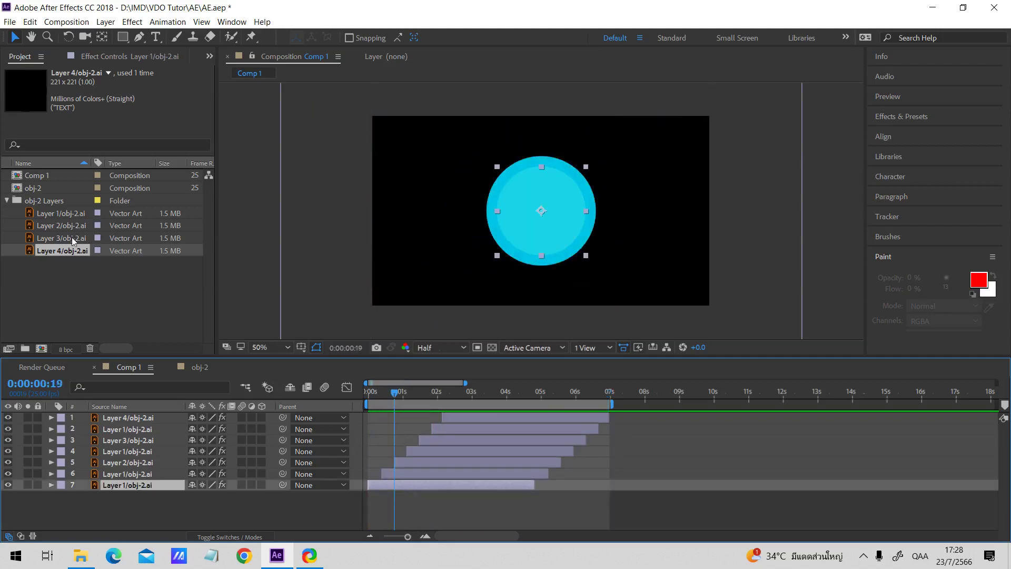
drag(72, 237, 158, 485)
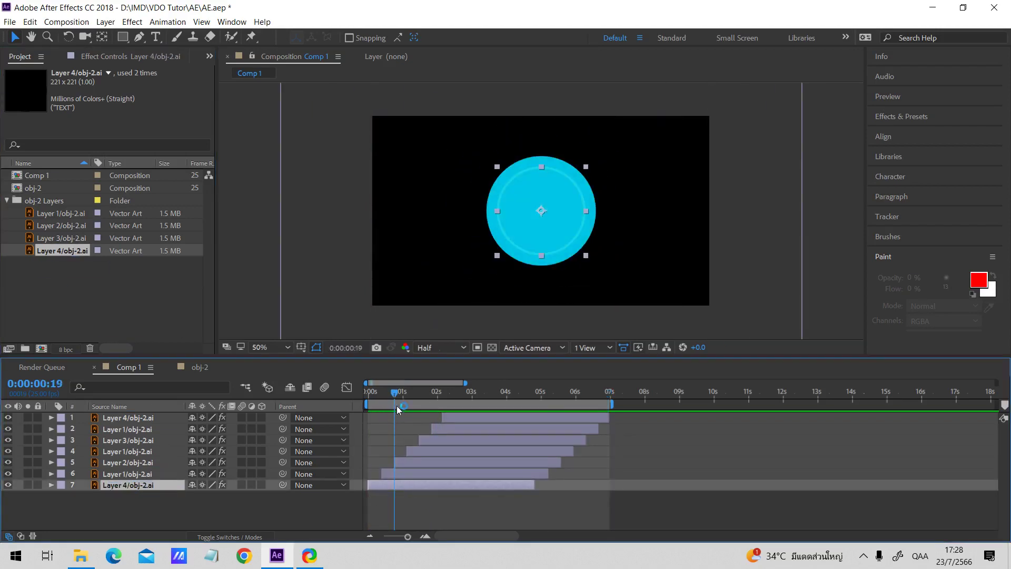
- Enlarge all Scale keyframes except the last on the bottom layer, reaching 178% at 0:00:01:12, and preview the animation
drag(390, 390, 412, 393)
key(s)
drag(354, 496, 388, 541)
scroll(525, 521, right, 5)
mouse_move(362, 493)
mouse_down()
mouse_move(507, 534)
mouse_move(527, 510)
mouse_move(359, 493)
mouse_up()
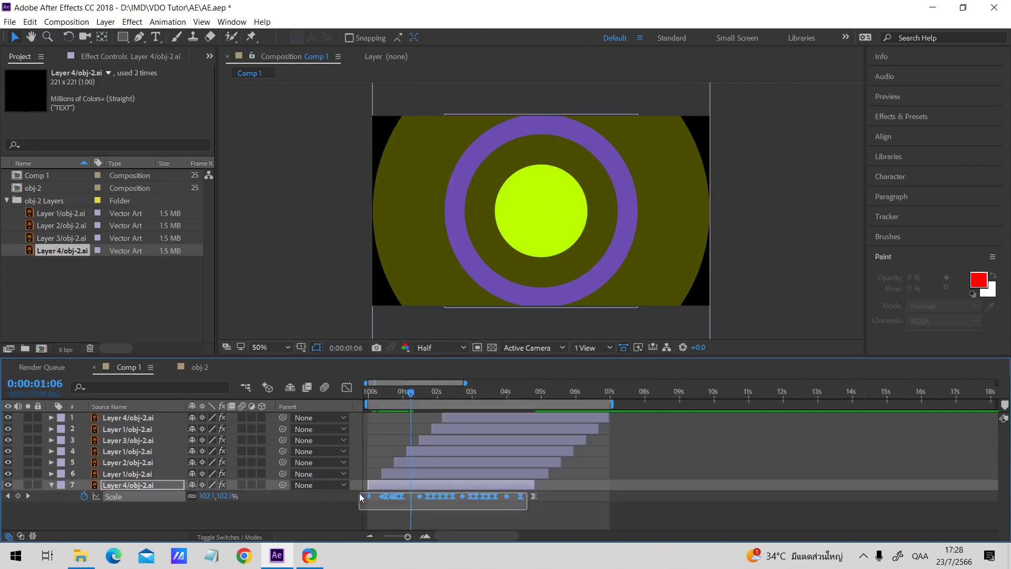
click(29, 496)
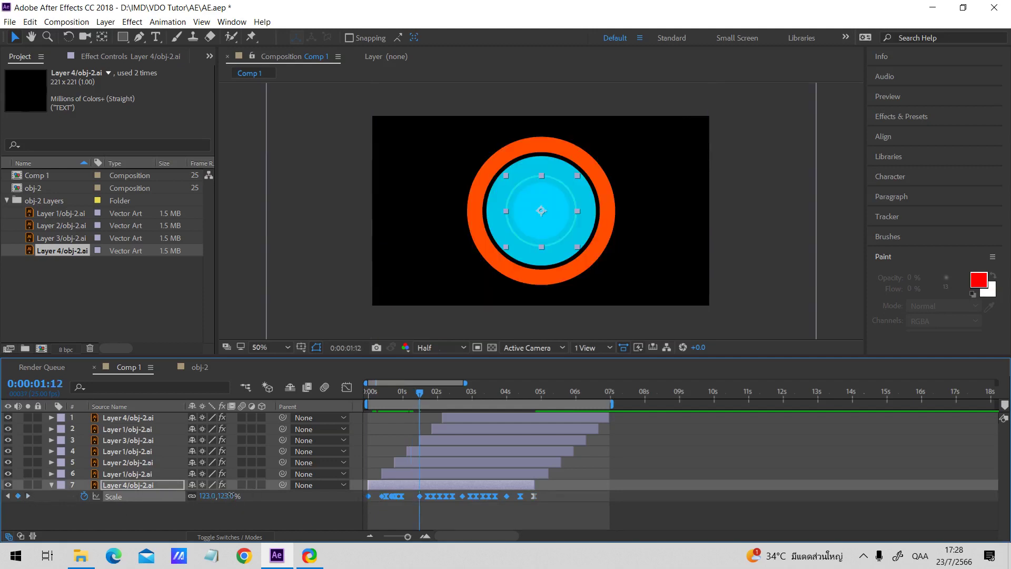
click(473, 528)
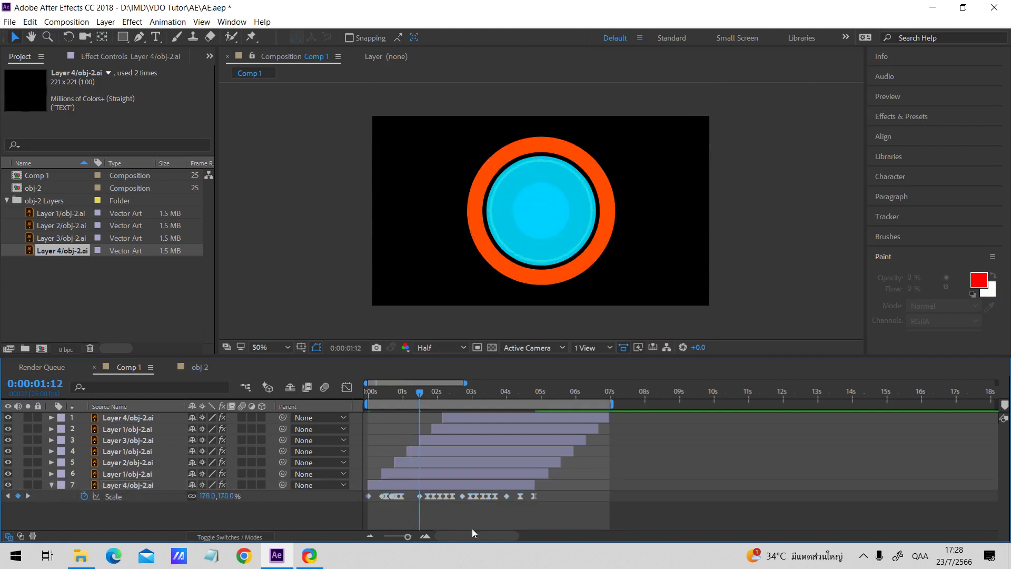
key(space)
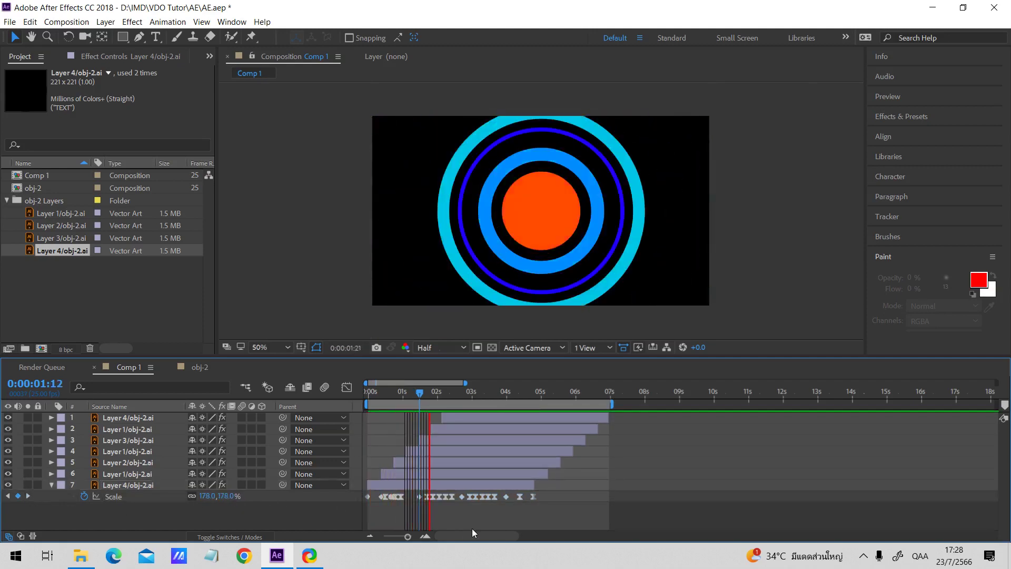
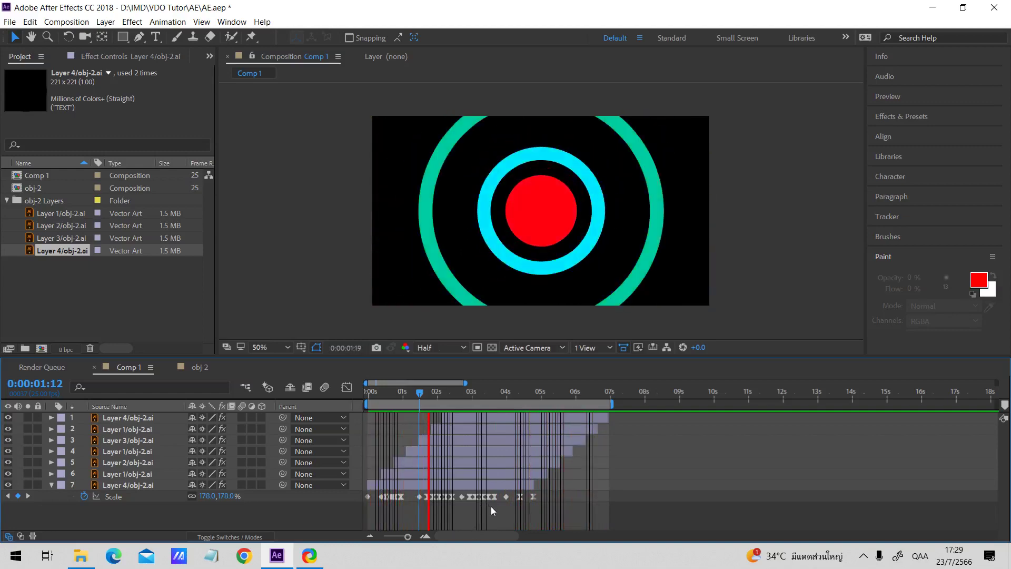
click(470, 394)
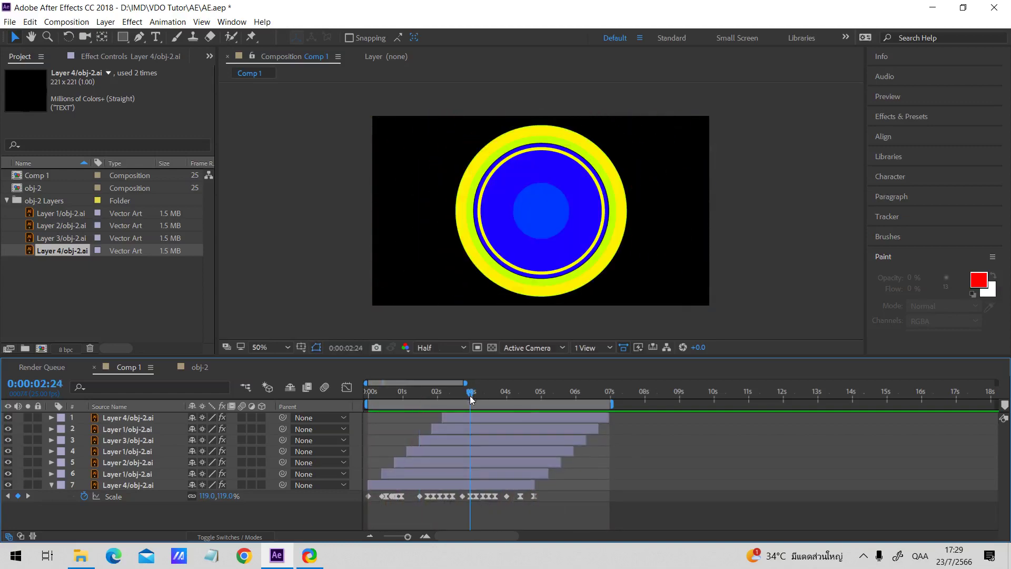
- Collapse the properties of all seven layers in Comp 1 and deselect them
key(ctrl+a)
key(u)
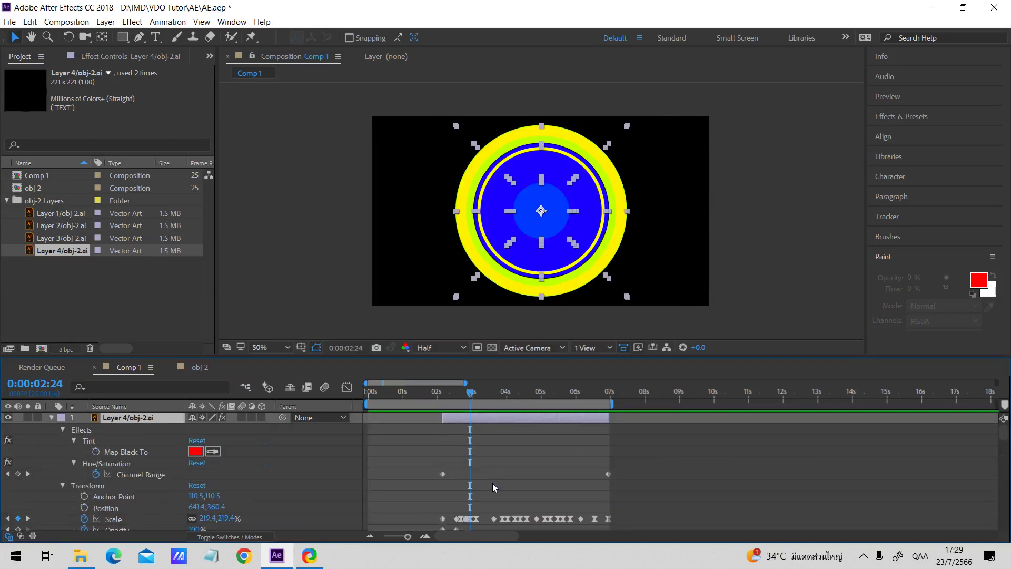
key(u)
click(505, 509)
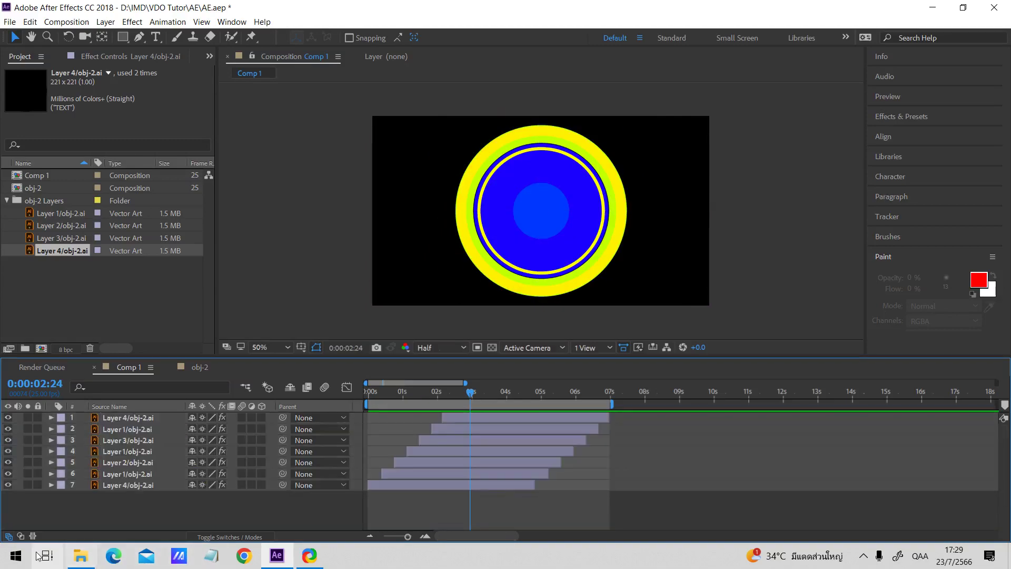
- Launch Adobe Illustrator CC 2018
click(16, 555)
scroll(301, 439, down, 3)
scroll(348, 449, down, 4)
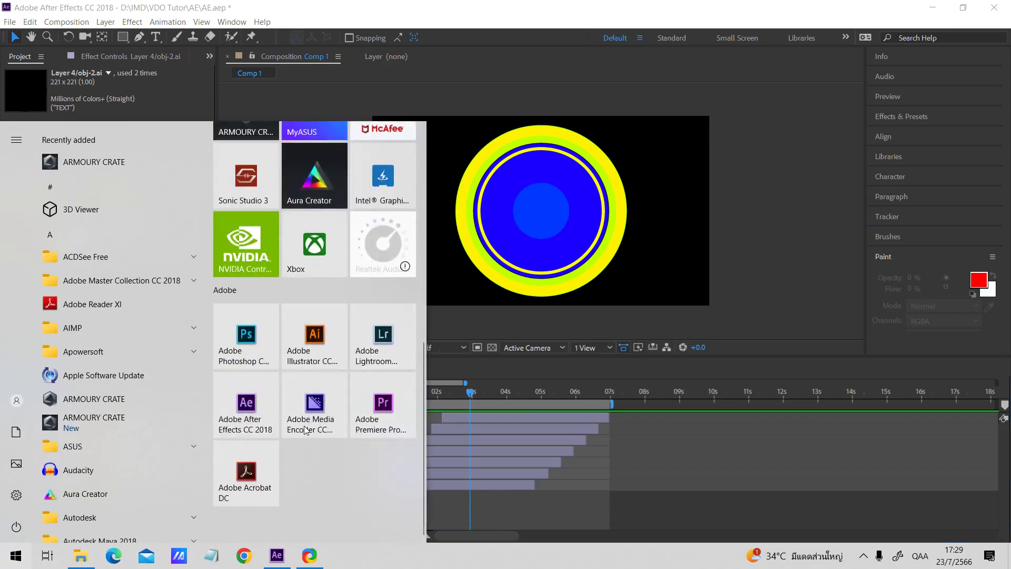
click(312, 345)
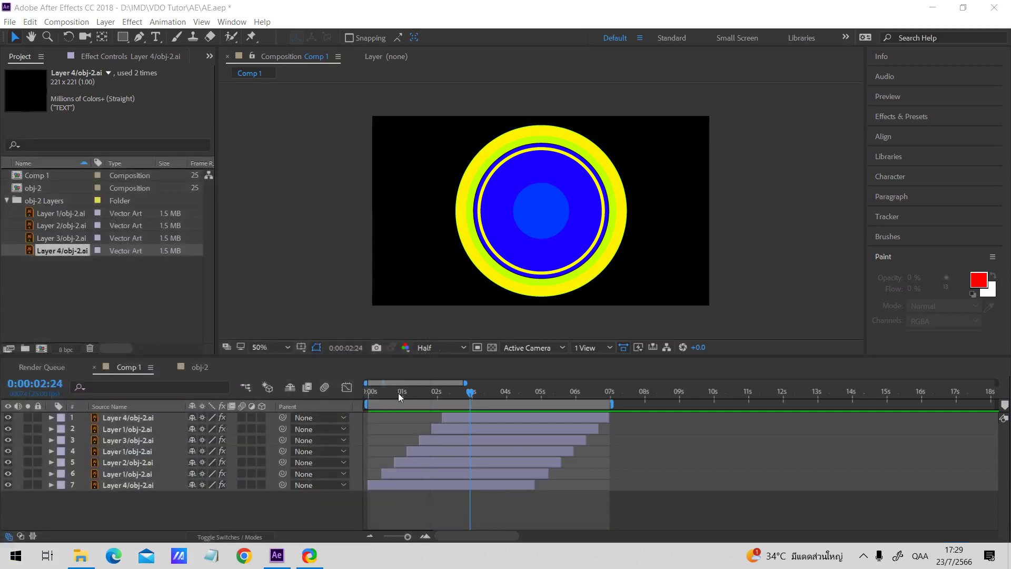
- Try to move the top ring layer away from the composition centre at 0:00:04:15, then undo the move
drag(398, 393, 527, 393)
click(516, 232)
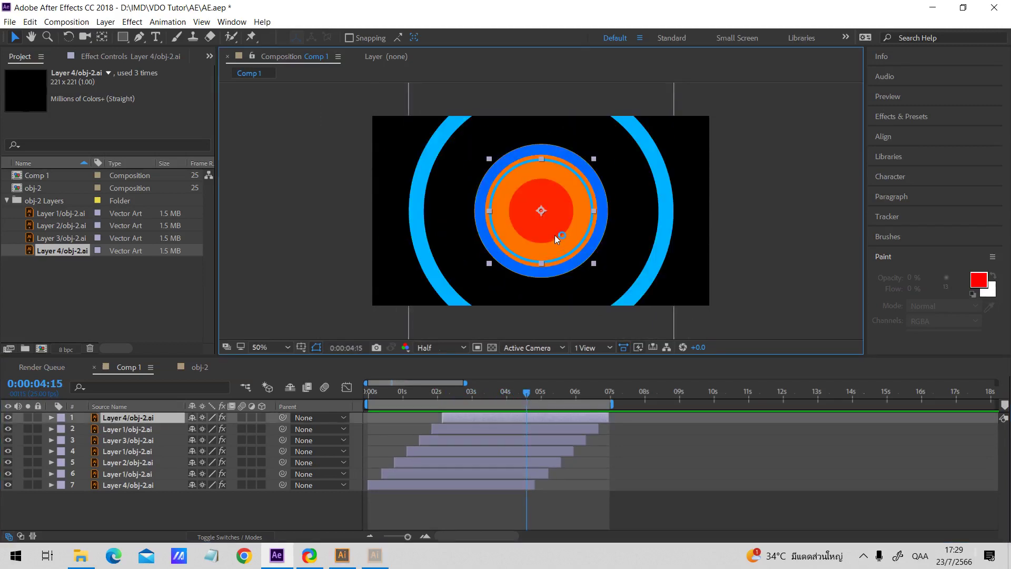
drag(554, 235, 676, 176)
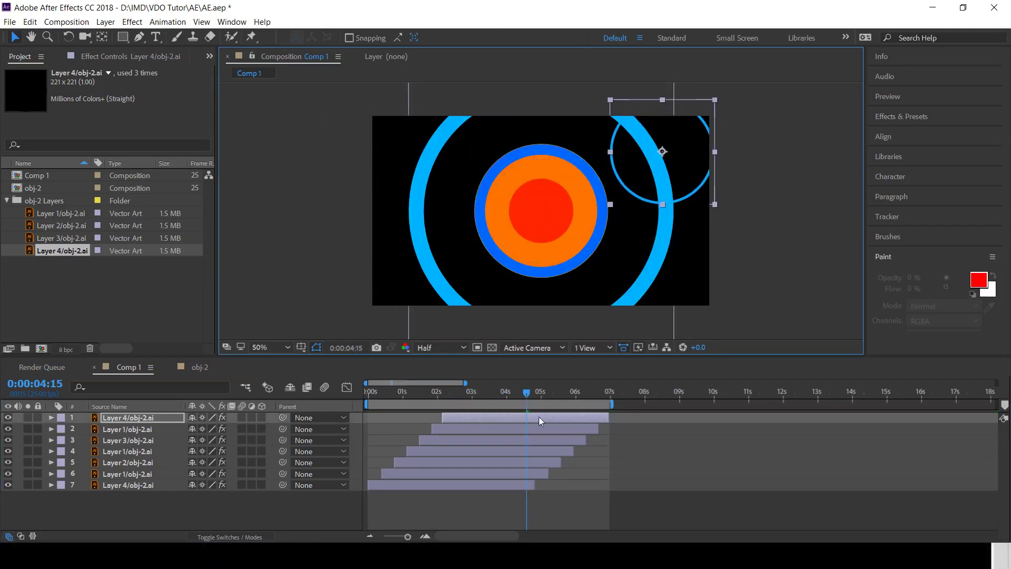
key(ctrl+z)
click(597, 503)
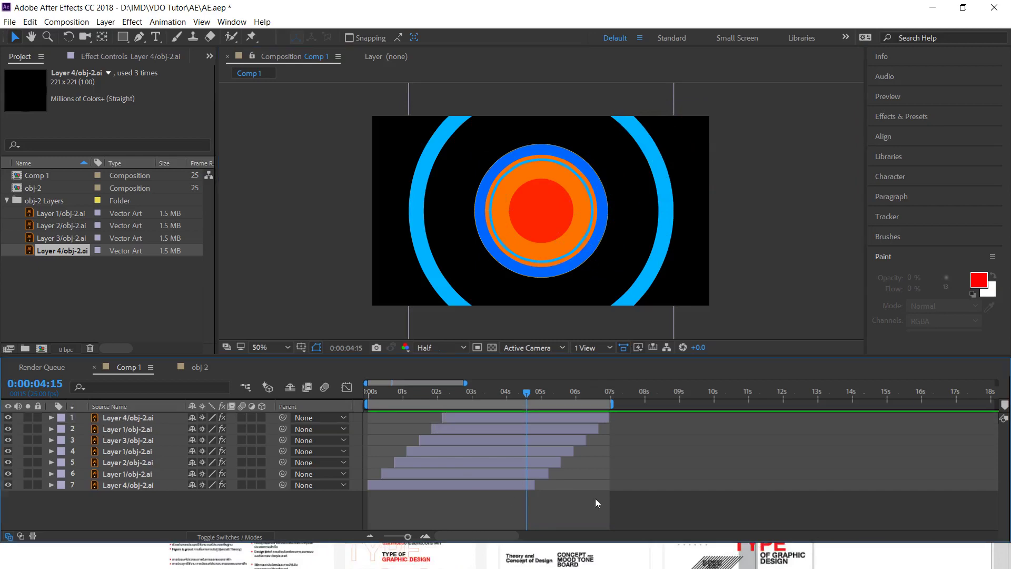
- Switch to the Adobe Illustrator CC 2018 window
key(alt+Tab)
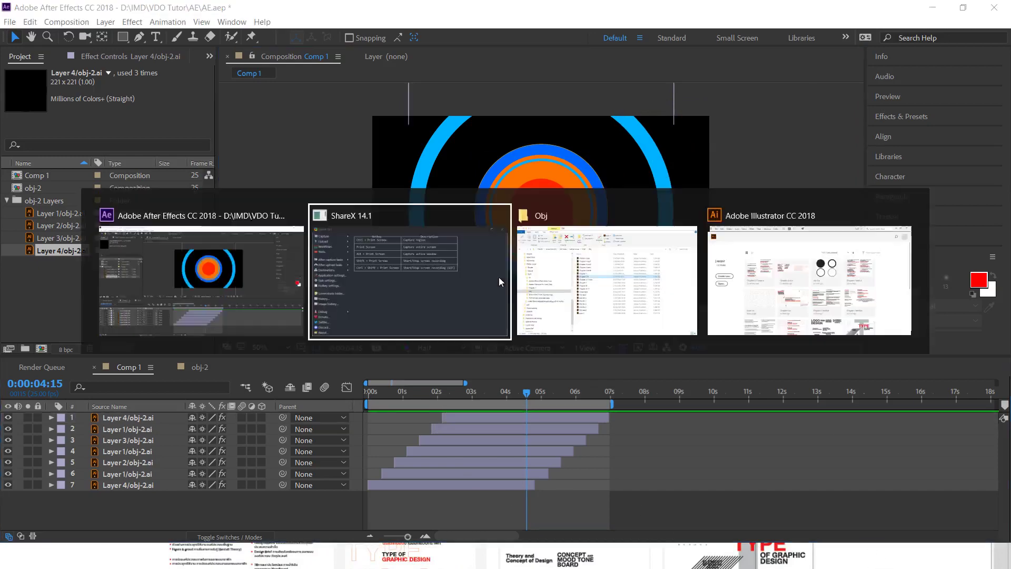
click(803, 313)
click(23, 24)
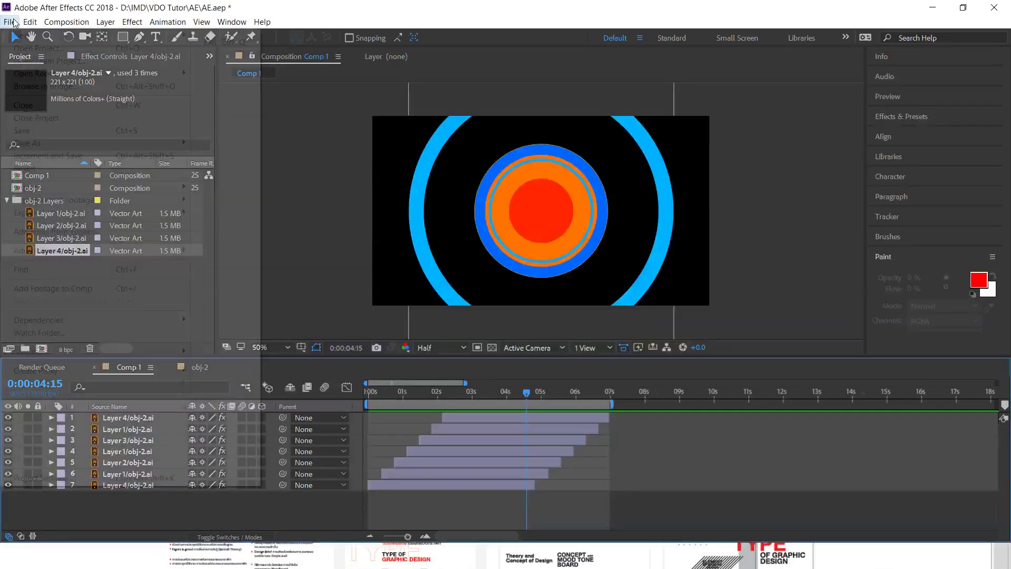
click(9, 21)
click(479, 249)
key(alt+Tab)
click(471, 294)
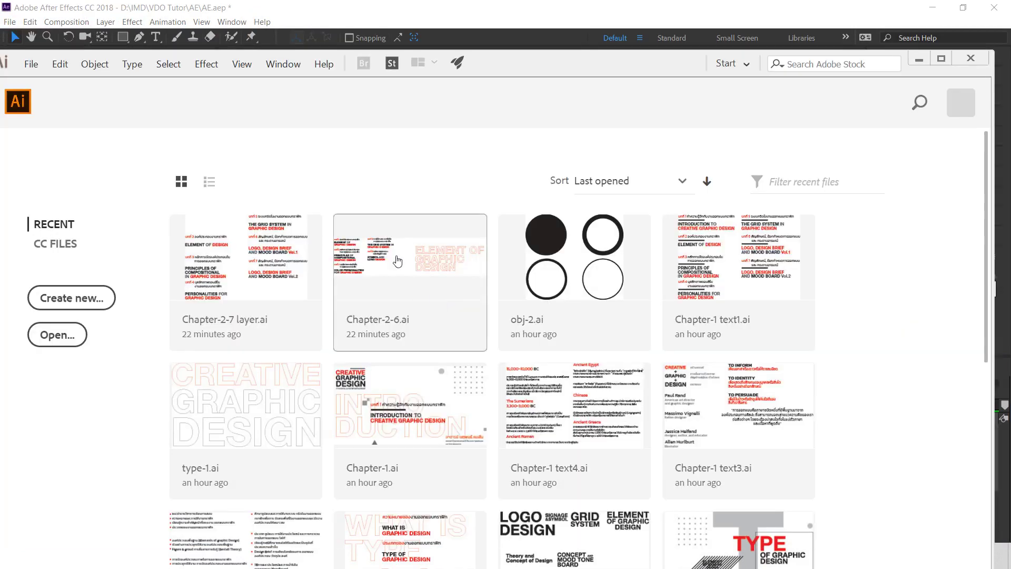
- Create a new A4 document in landscape orientation and maximize the Illustrator window
click(31, 64)
click(47, 79)
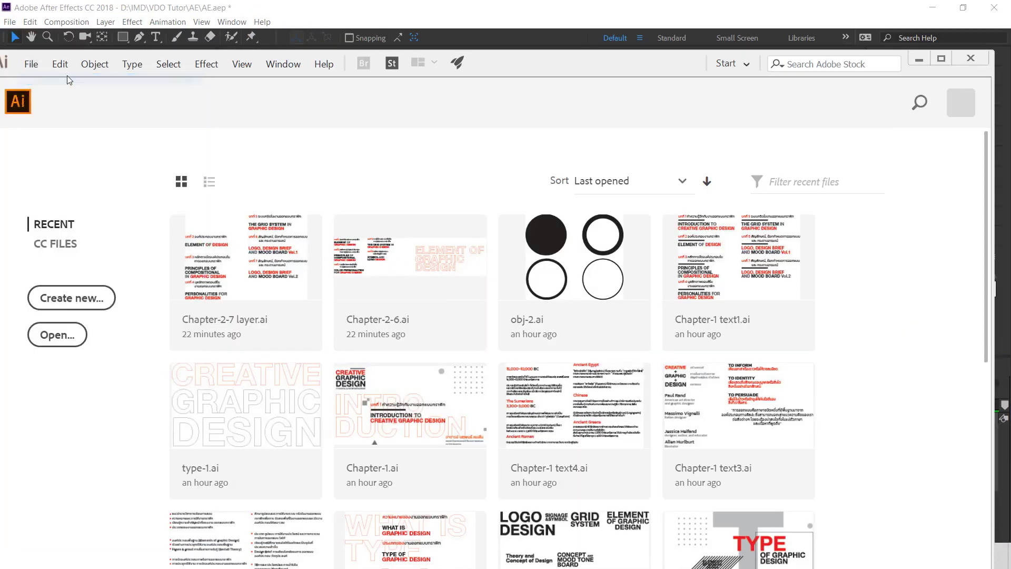
click(439, 243)
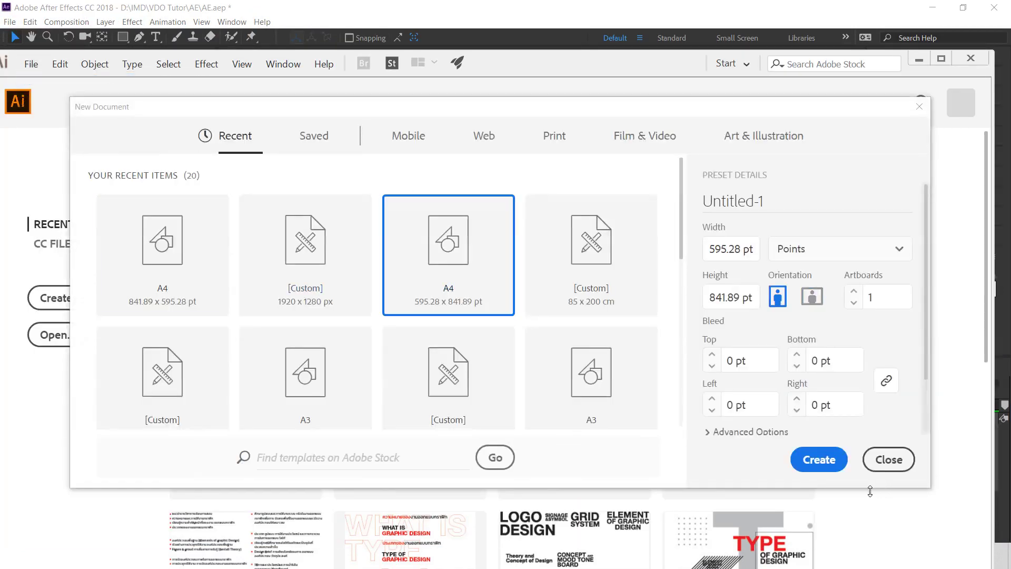
click(822, 299)
click(819, 460)
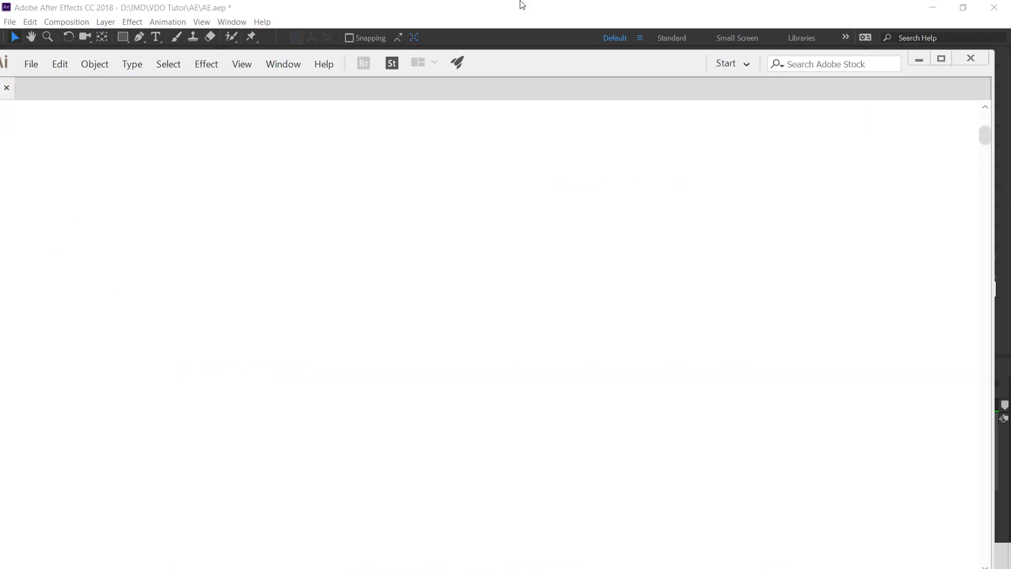
click(933, 59)
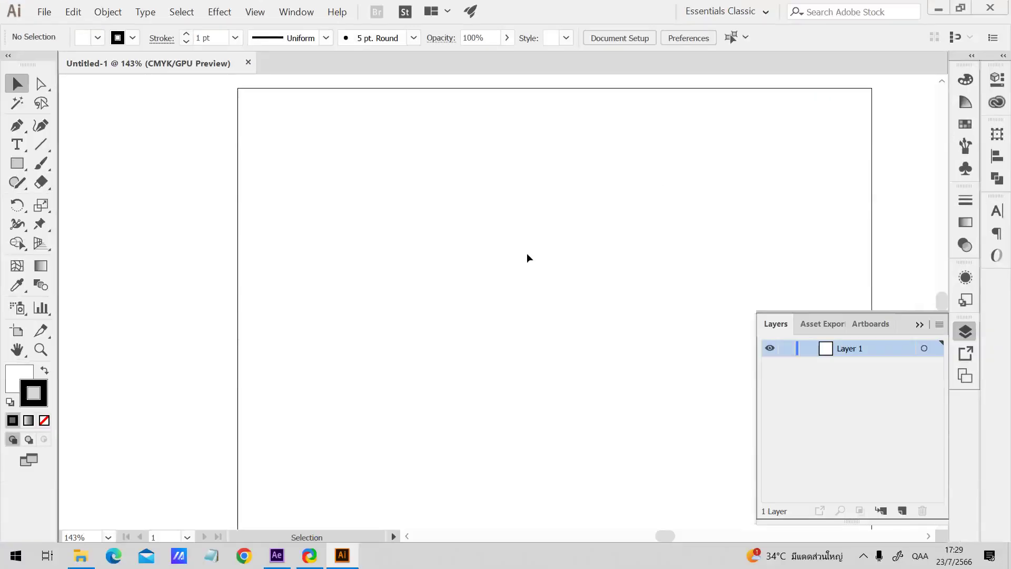
key(ctrl+1)
click(745, 303)
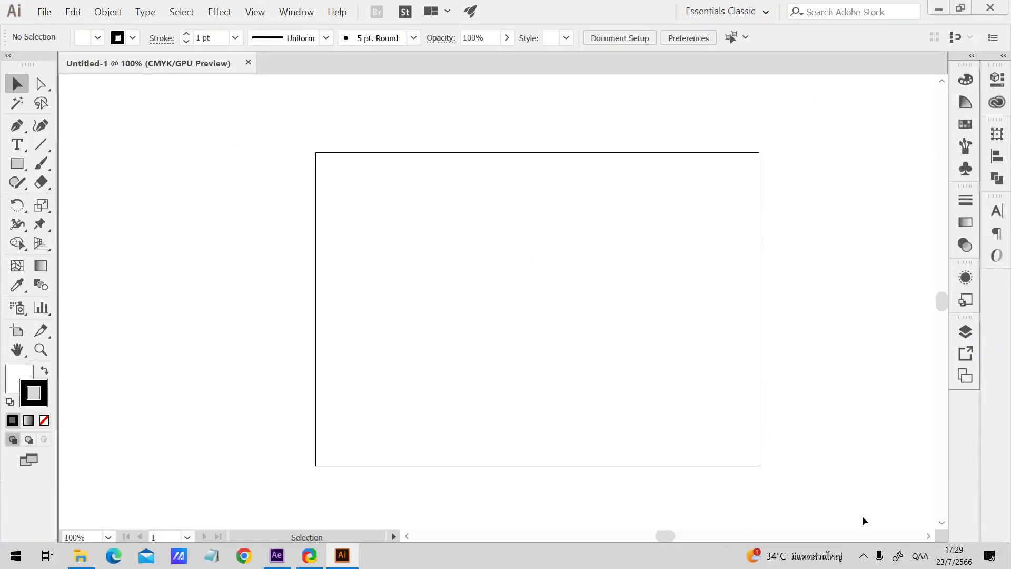
click(878, 559)
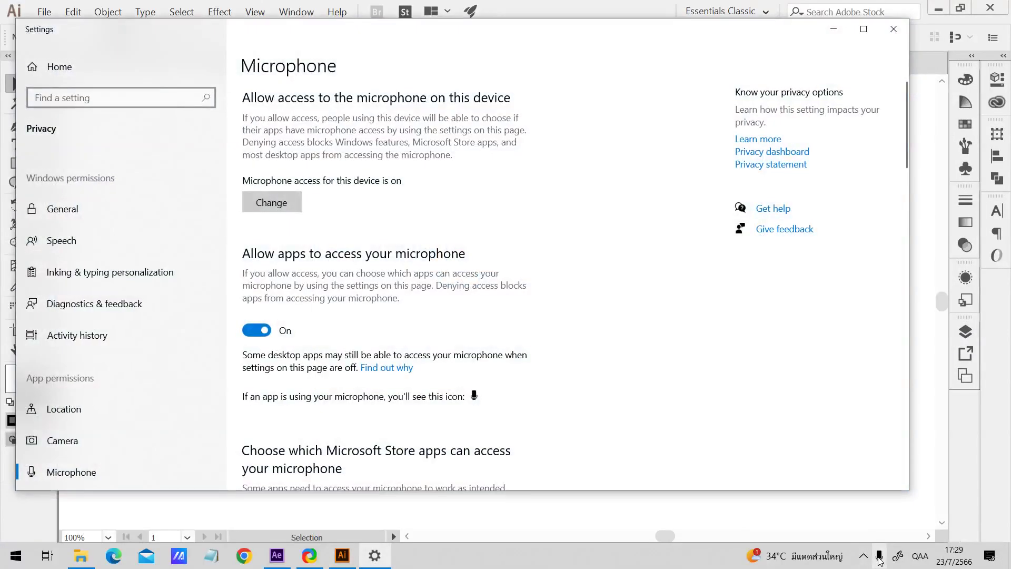
click(894, 29)
click(864, 557)
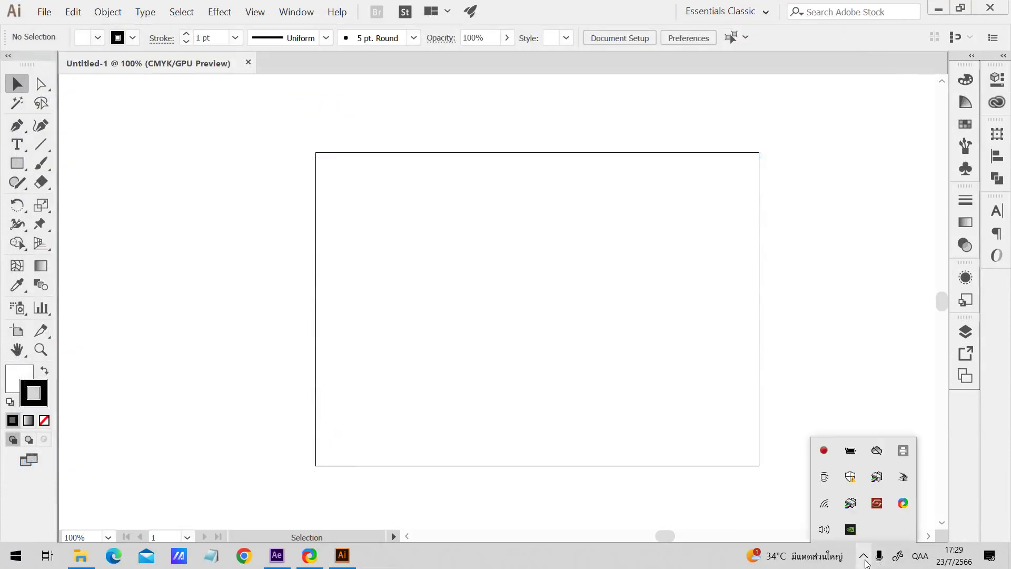
click(865, 560)
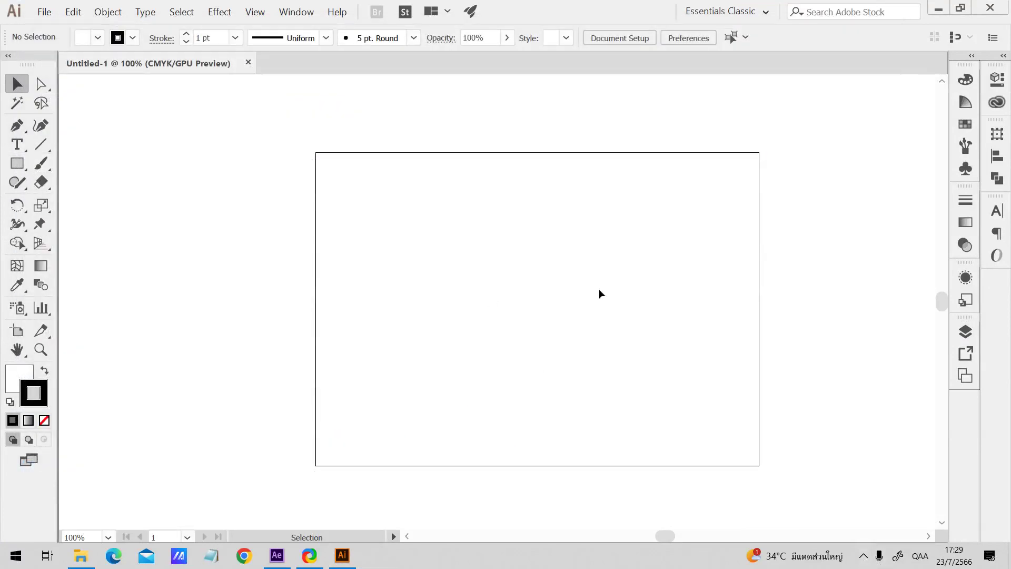
- Draw a small, narrow vertical rectangle in the upper part of the artboard
key(ctrl+equal)
click(17, 164)
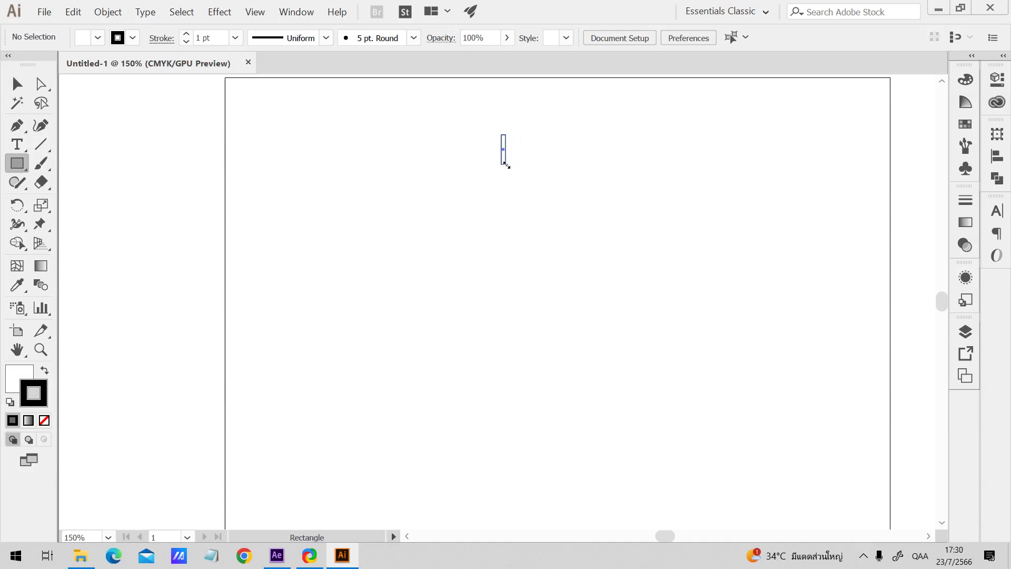
drag(506, 165, 506, 164)
key(v)
- Give the narrow rectangle a solid black fill and no stroke
click(44, 371)
click(460, 231)
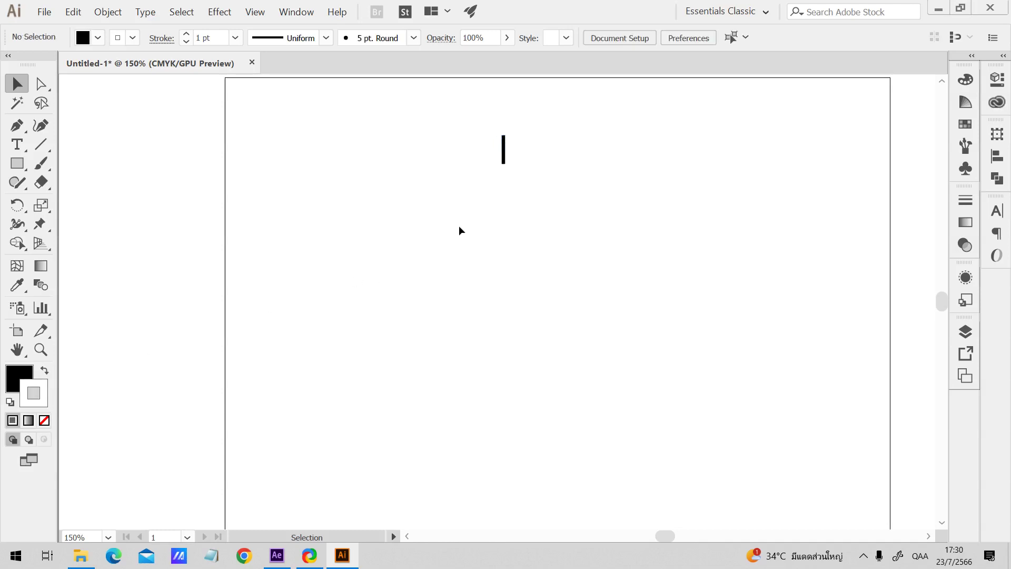
key(ctrl+a)
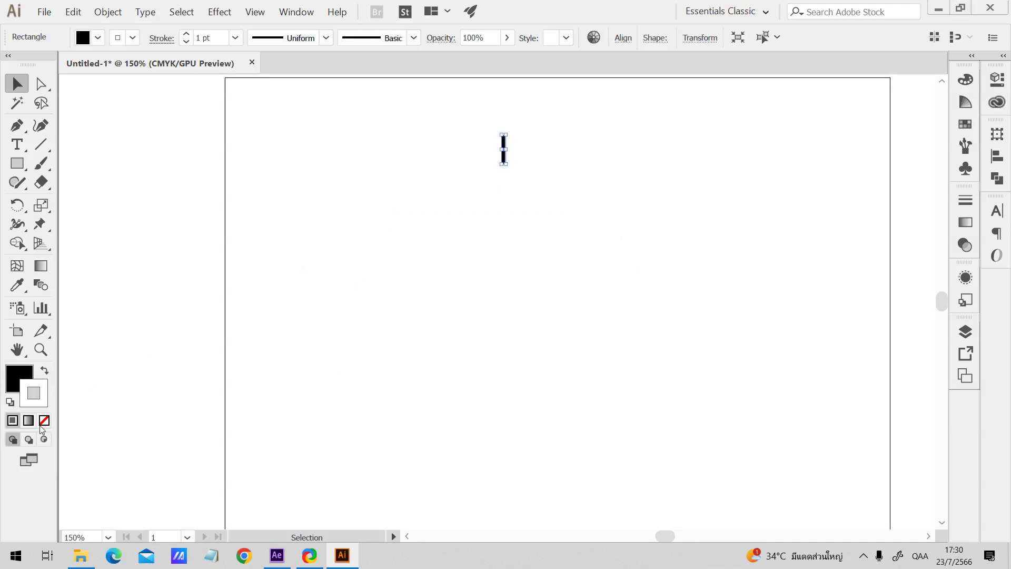
click(44, 421)
- Move the black rectangle closer to the artboard's upper edge and nearer its horizontal centre, then deselect it
click(493, 163)
drag(509, 154, 540, 136)
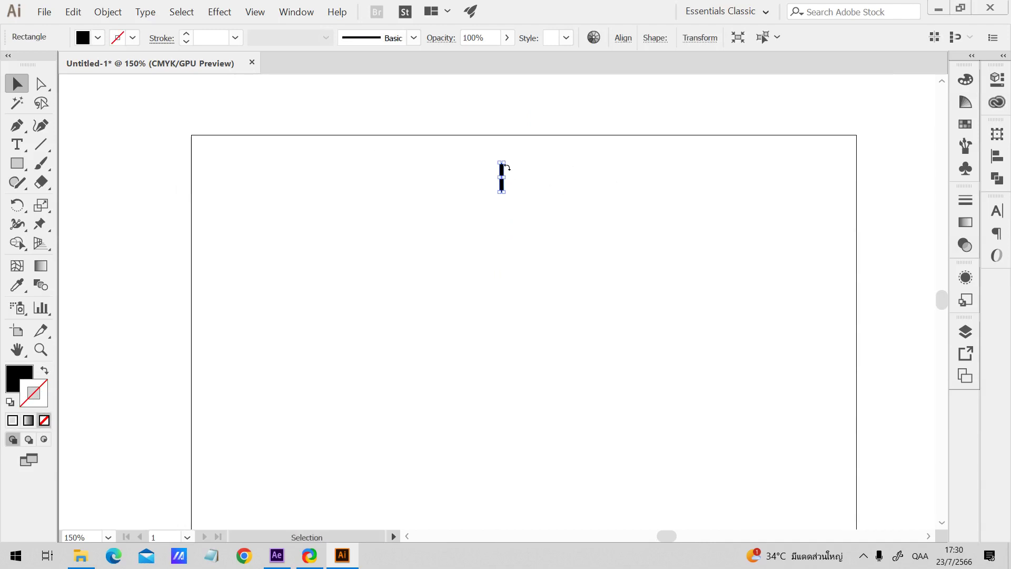
scroll(600, 129, down, 2)
key(ctrl+minus)
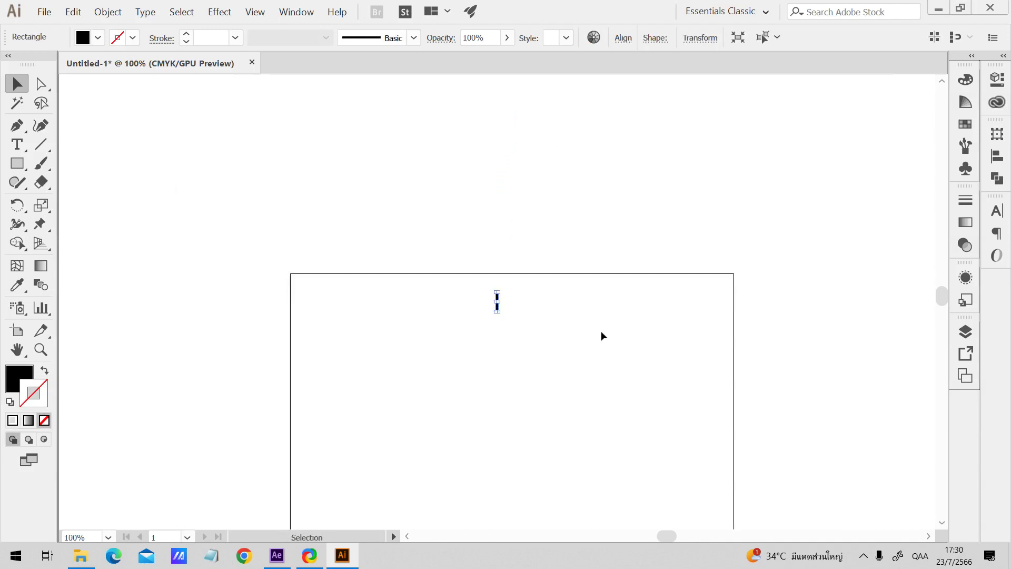
drag(602, 336, 637, 223)
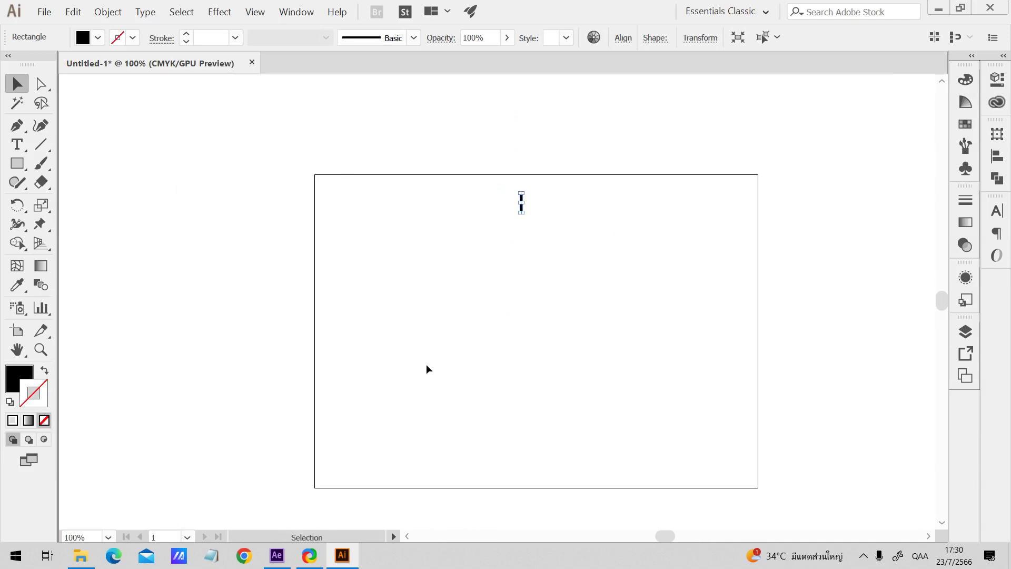
click(622, 224)
key(ctrl+plus)
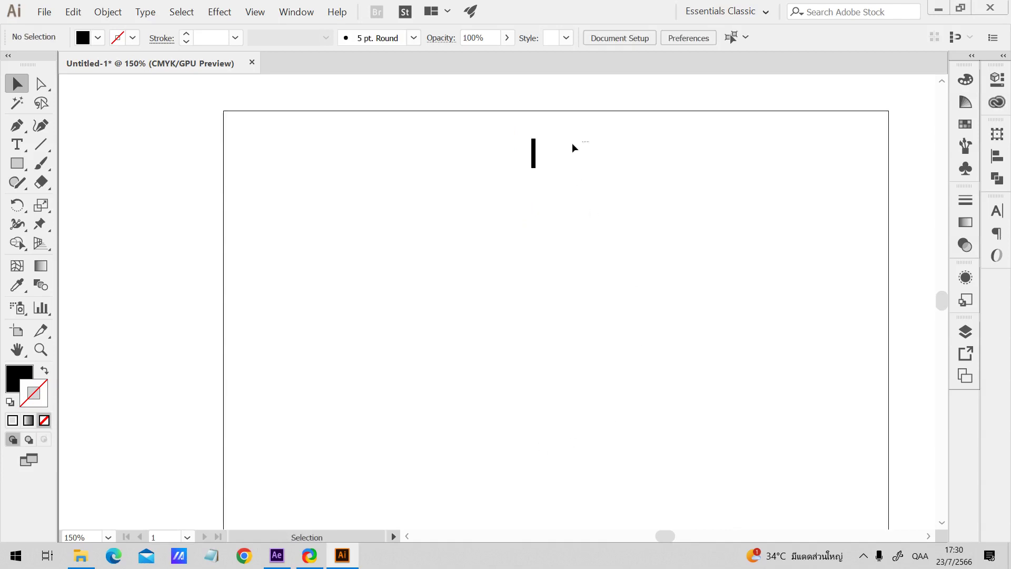
- Try rotating the black rectangle freehand about its own centre, undoing each rotation
drag(574, 147, 413, 236)
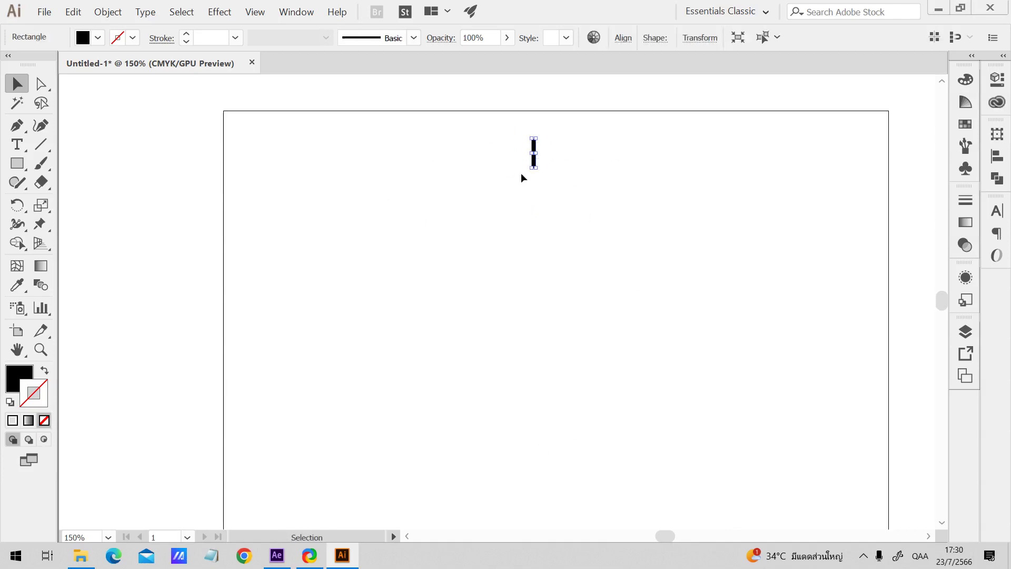
key(ctrl+plus)
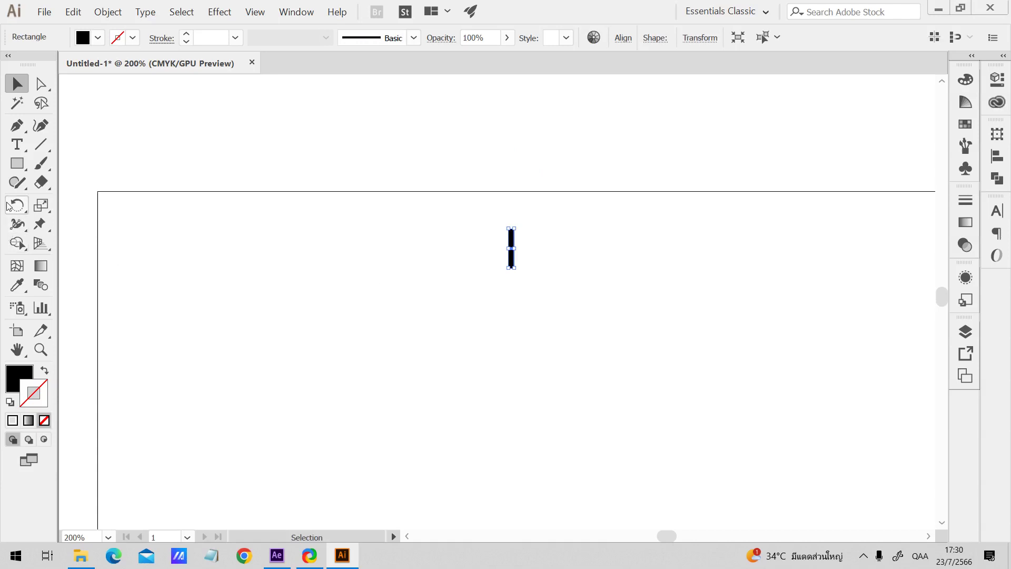
click(16, 206)
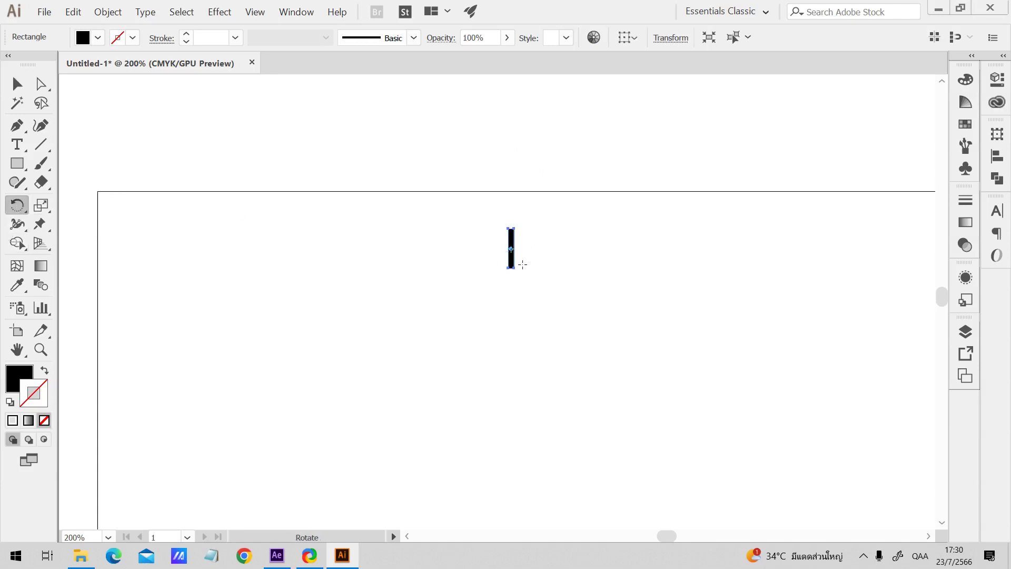
drag(522, 265, 395, 241)
key(ctrl+z)
mouse_move(501, 271)
mouse_down()
mouse_move(564, 295)
mouse_move(508, 264)
mouse_up()
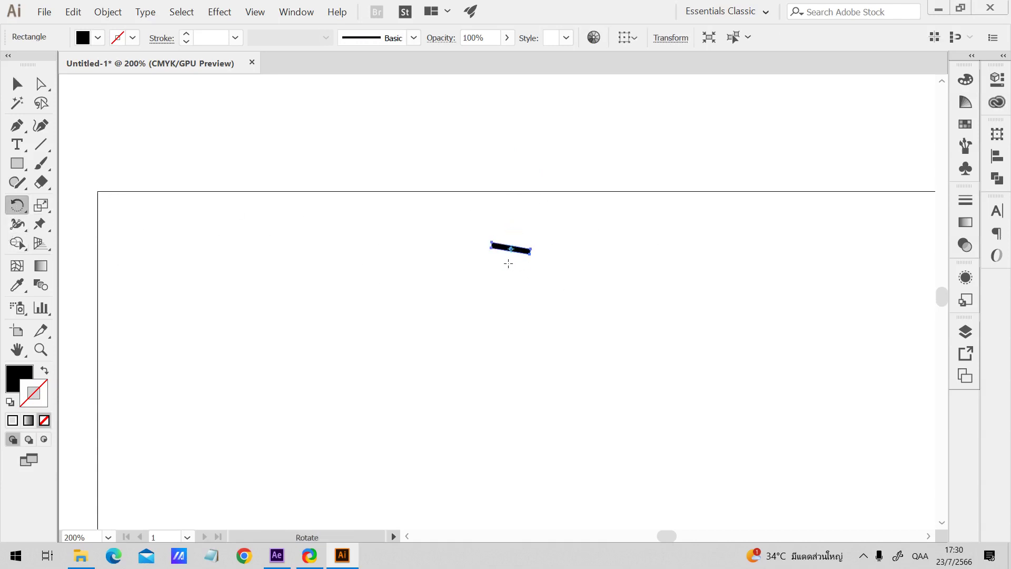
key(ctrl+z)
- Show the rulers and place a vertical guide through the middle of the black rectangle
scroll(510, 280, down, 3)
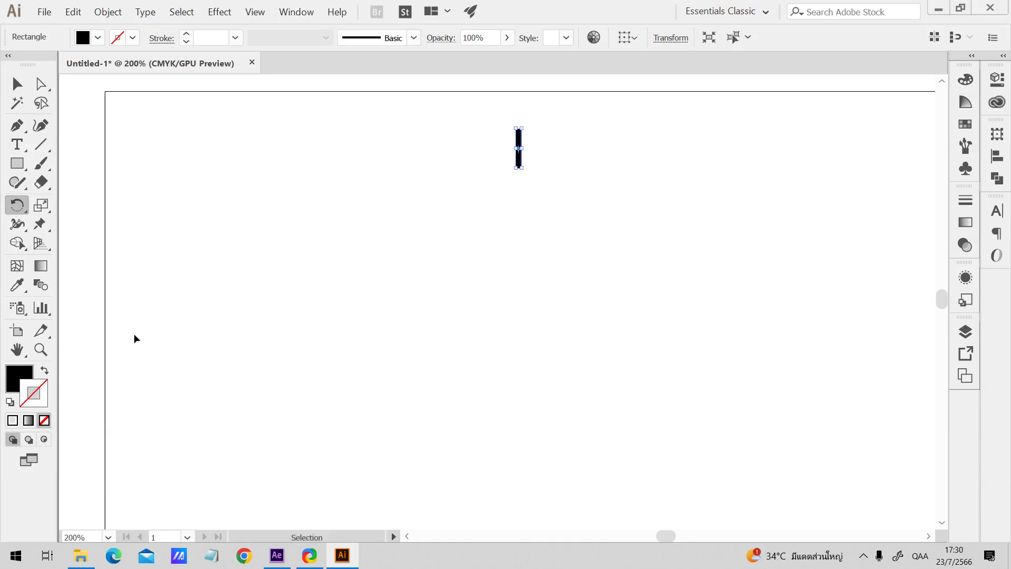
key(ctrl+r)
drag(63, 335, 520, 238)
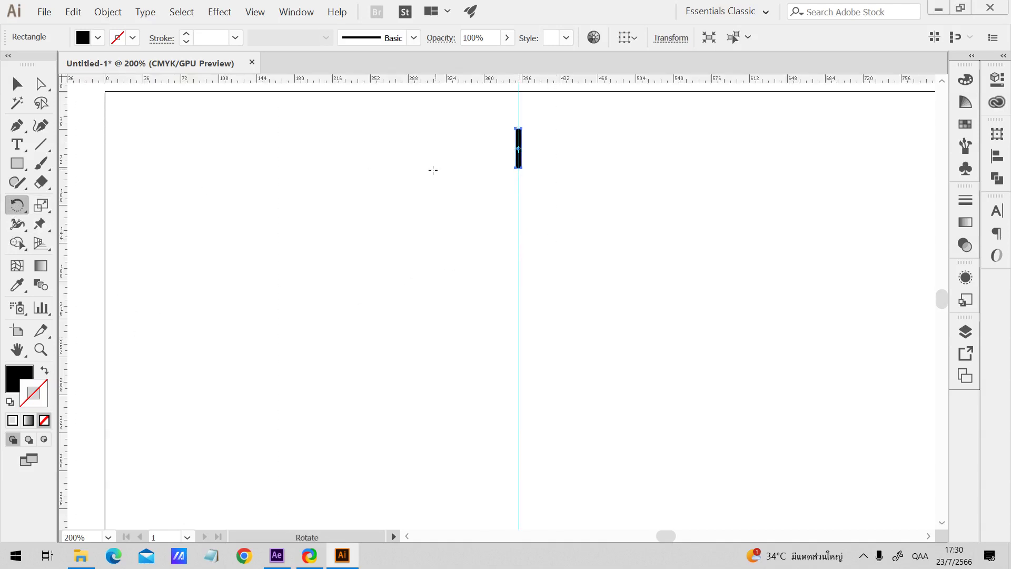
key(v)
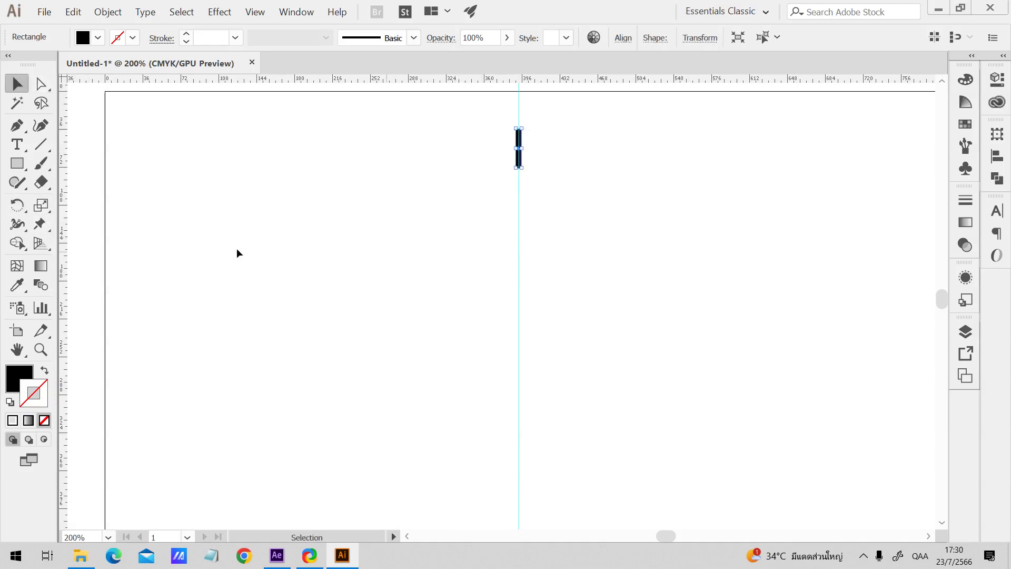
- Rotate a copy of the rectangle slightly counterclockwise about a point on the guide well below it
click(19, 205)
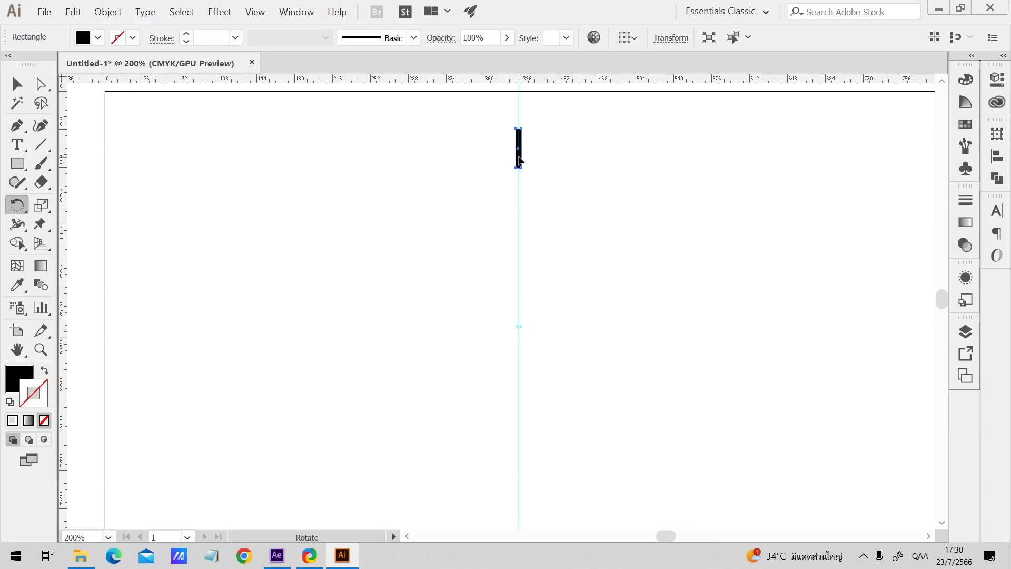
drag(519, 159, 499, 328)
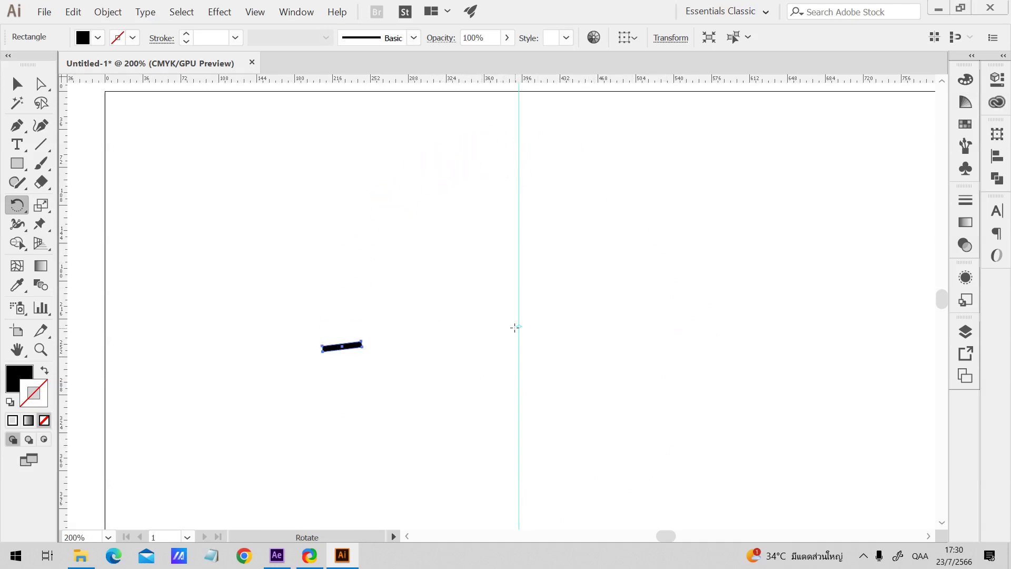
drag(362, 345, 506, 168)
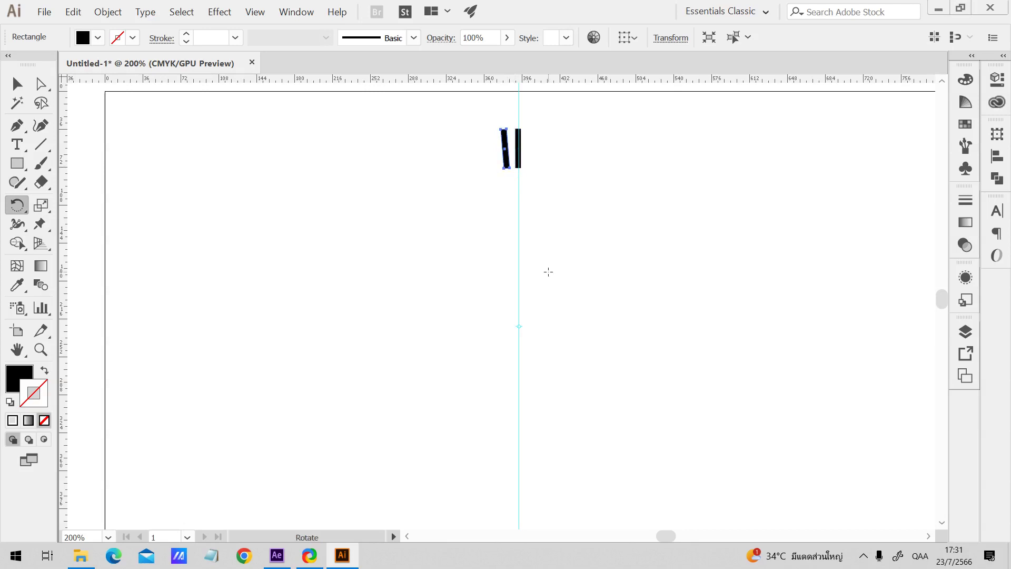
- Repeat the rotated rectangle copy around the centre point until the rectangles form a complete ring, then deselect everything
key(ctrl)
key(ctrl+d)
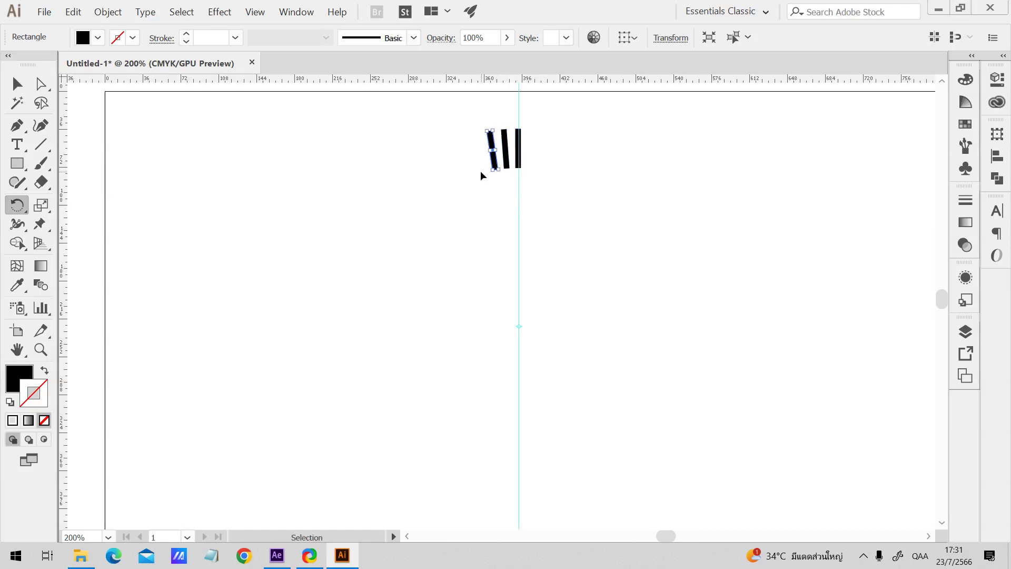
key(ctrl+d)
key(ctrl+d)
key(ctrl+d)
key(ctrl+d)
key(ctrl+d)
key(ctrl+d)
key(ctrl+d)
key(ctrl+d)
key(ctrl+d)
key(ctrl+d)
key(ctrl+d)
key(ctrl+d)
key(ctrl+d)
key(ctrl+d)
key(ctrl+d)
key(ctrl+d)
key(ctrl+d)
key(ctrl+d)
key(ctrl+d)
key(ctrl+d)
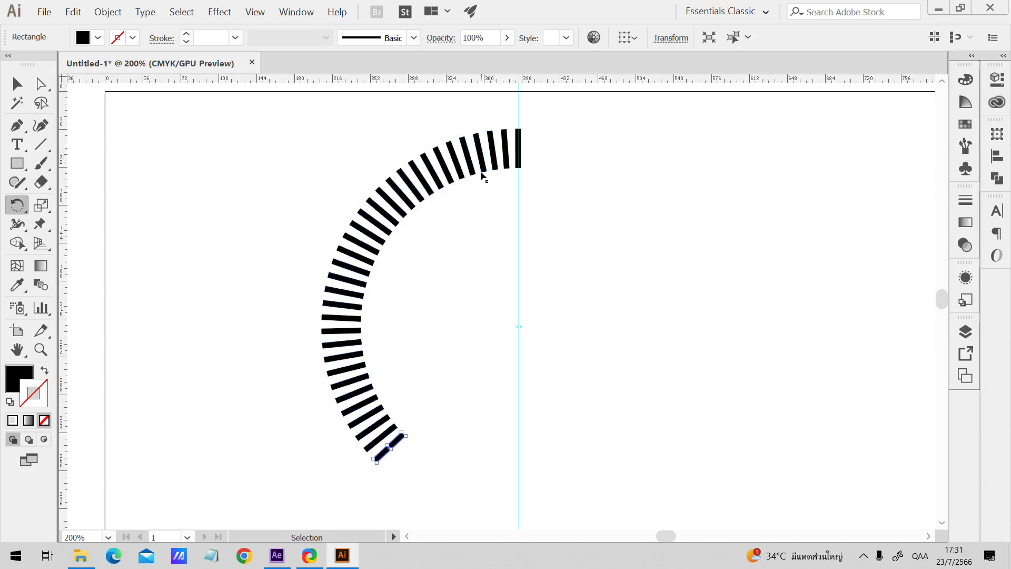
key(ctrl+d)
key(ctrl+d)
key(ctrl+d)
key(ctrl+d)
key(ctrl+d)
key(ctrl+d)
key(ctrl+d)
key(ctrl+d)
key(ctrl+d)
key(ctrl+d)
key(ctrl+d)
key(ctrl+d)
key(ctrl+d)
key(ctrl+d)
key(ctrl+d)
key(ctrl+d)
key(ctrl+d)
key(ctrl+d)
key(ctrl+d)
key(ctrl+d)
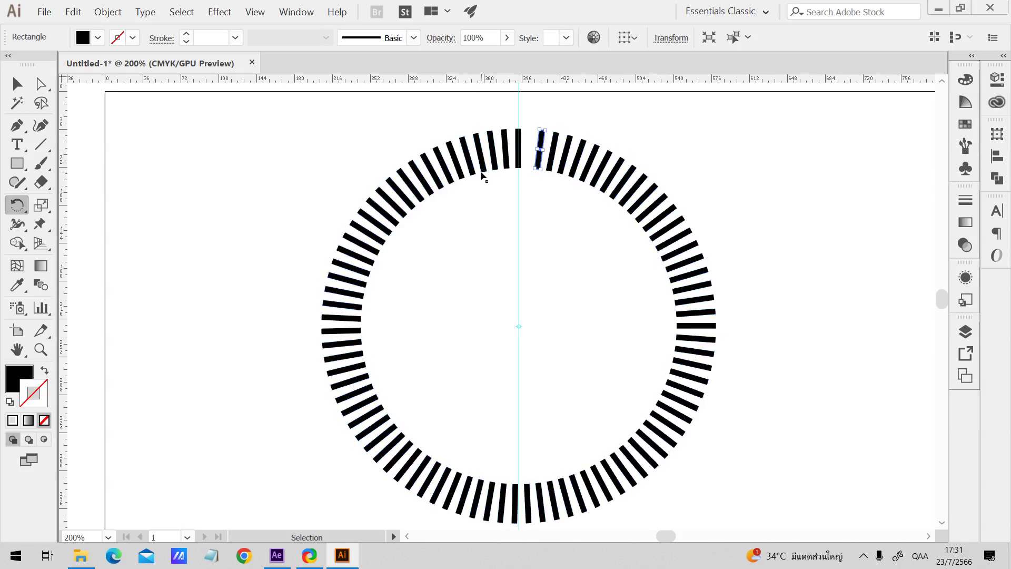
key(v)
click(339, 172)
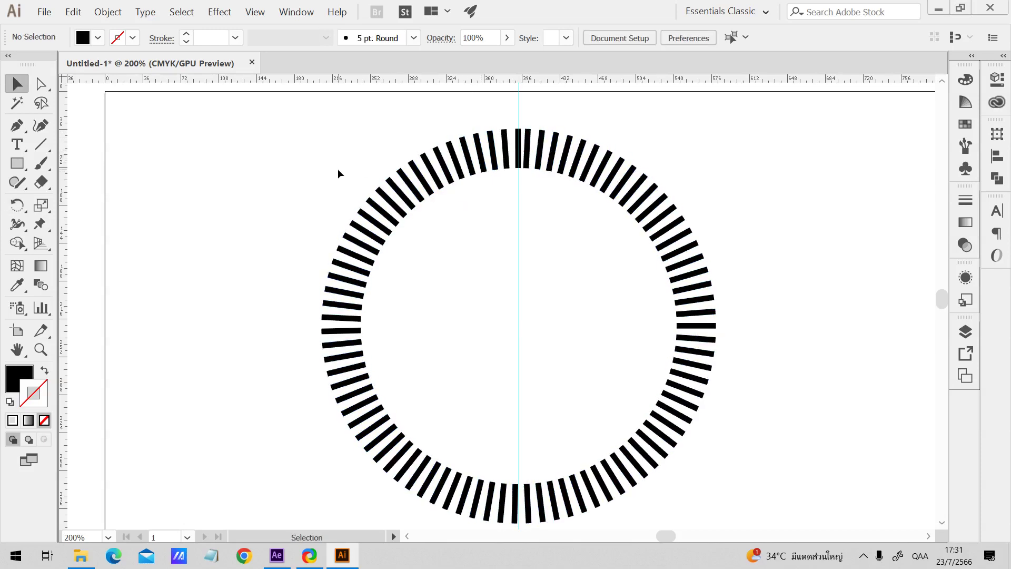
key(ctrl+minus)
drag(333, 198, 650, 473)
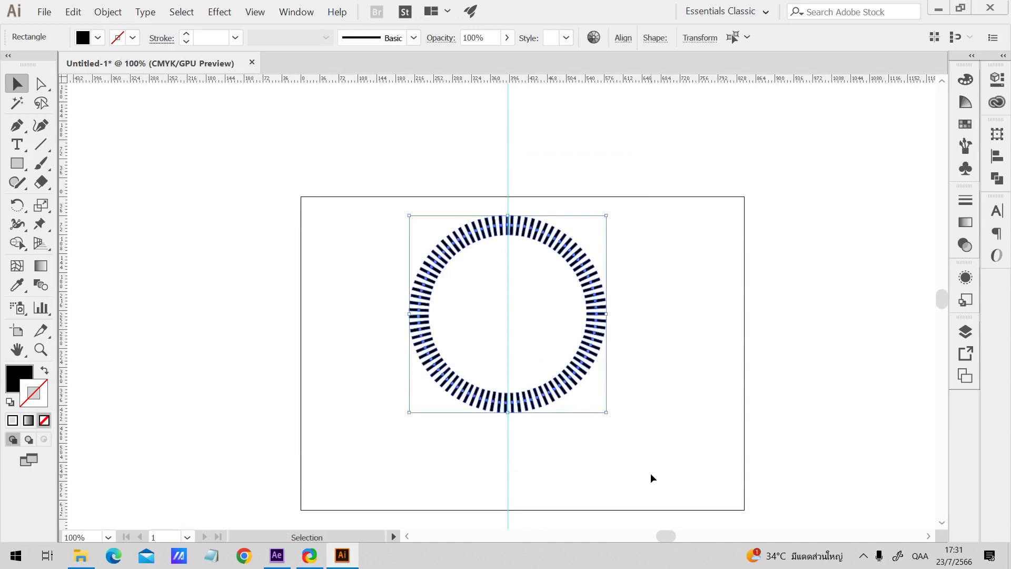
click(661, 305)
- Copy the ring's topmost rectangle straight down the guide to the inside of the ring
key(ctrl+plus)
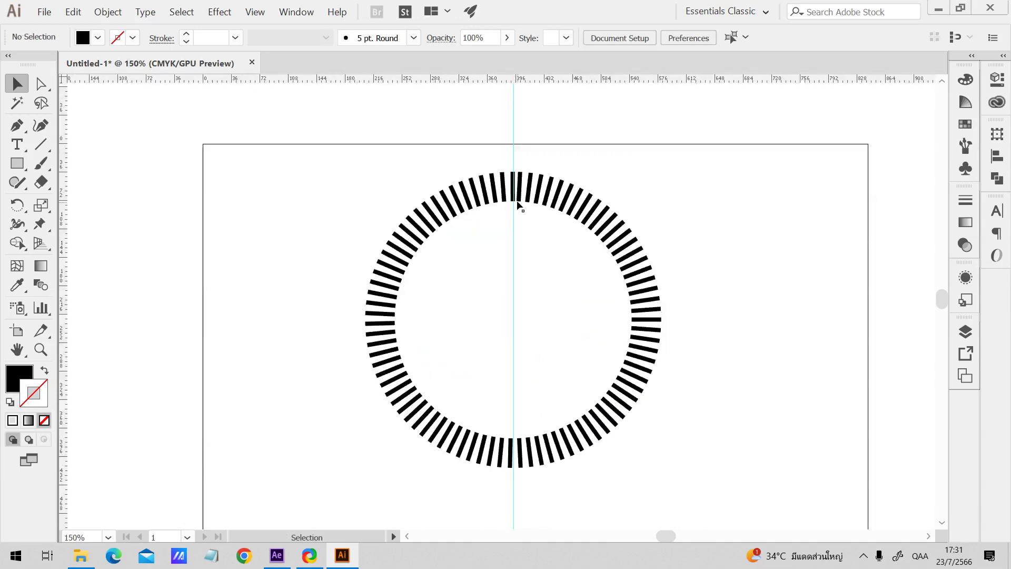
drag(515, 201, 520, 255)
drag(309, 153, 753, 511)
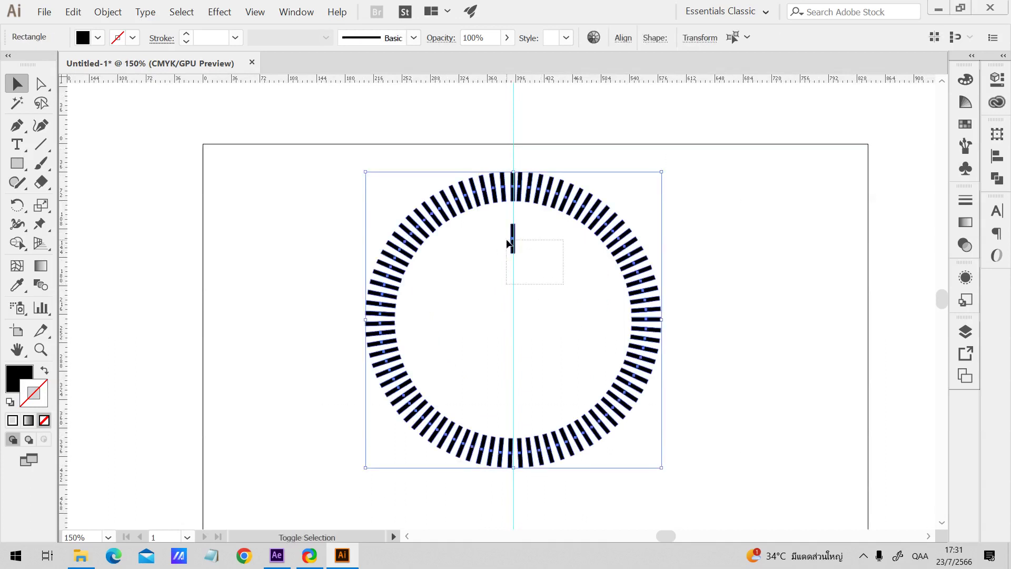
drag(508, 242, 509, 243)
key(a)
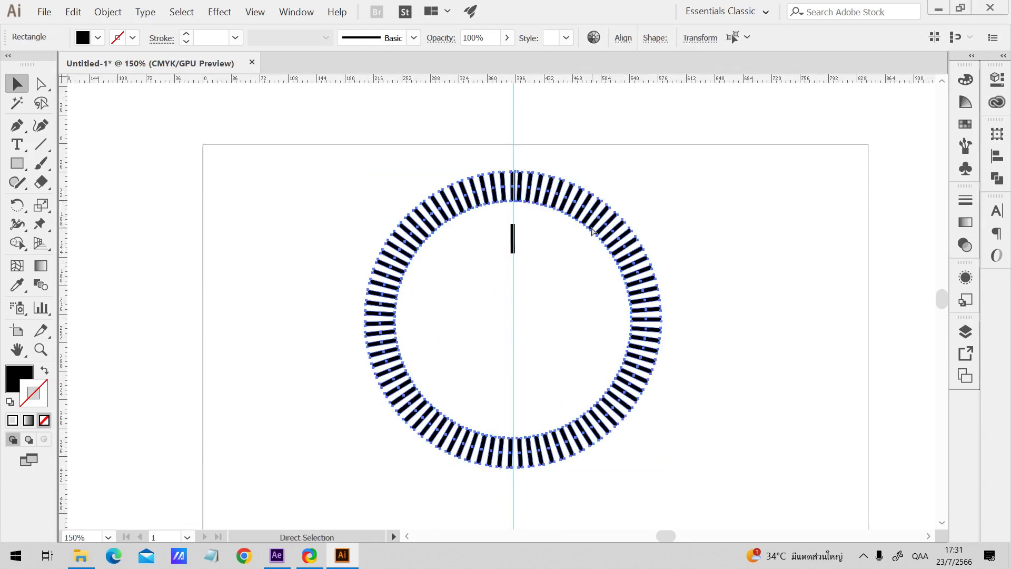
key(v)
key(a)
key(v)
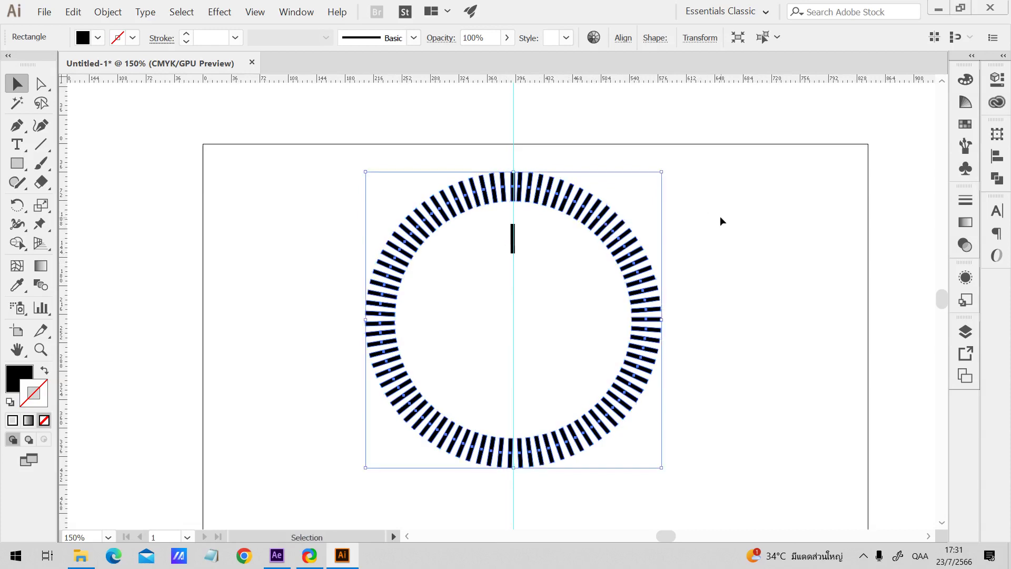
click(719, 216)
drag(580, 221, 673, 316)
click(785, 235)
- Move the copied rectangle up along the guide, closer to the inner edge of the ring
key(a)
key(ctrl+plus)
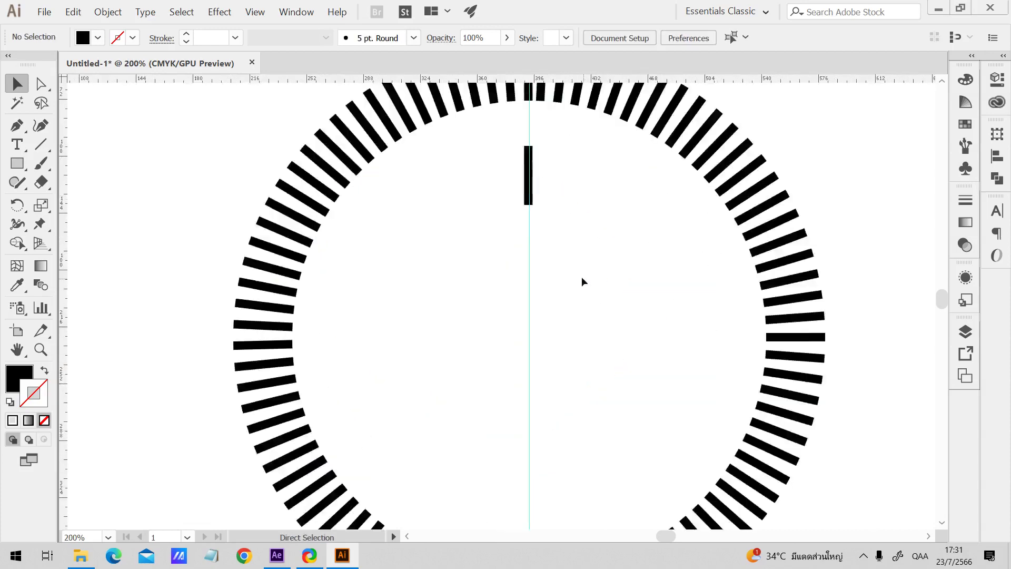
drag(535, 188, 536, 169)
- Shorten the inner rectangle by moving only its lower anchor points upward, then deselect it
key(ctrl+plus)
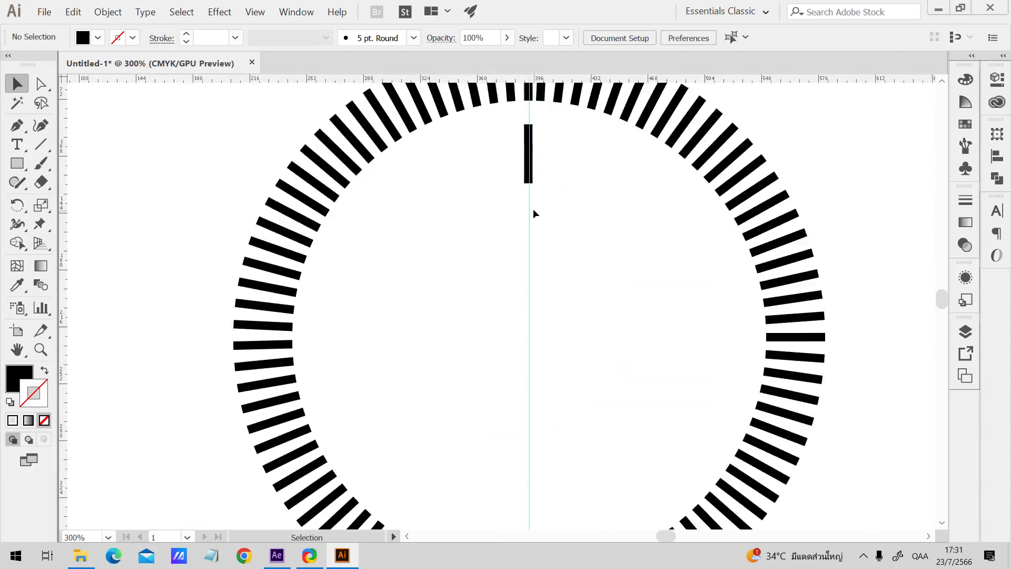
click(527, 179)
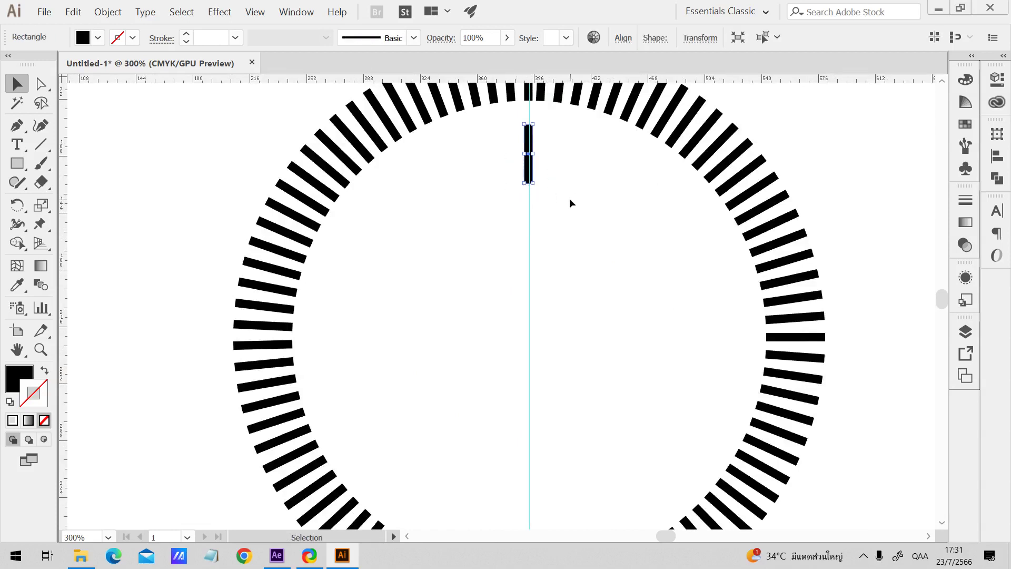
key(a)
drag(567, 210, 516, 182)
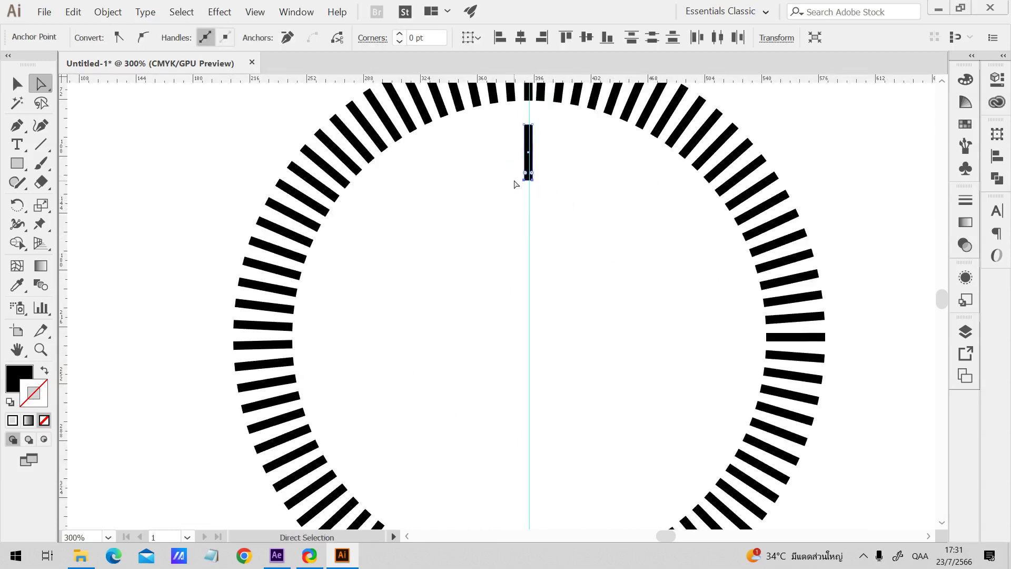
key(Up)
key(Up)
key(Up)
key(Up)
key(Up)
key(Up)
key(Up)
key(Up)
key(Up)
key(Up)
key(Up)
key(Up)
key(v)
click(668, 218)
- Nudge the shortened rectangle slightly up towards the ring and deselect it
key(ctrl+minus)
click(518, 197)
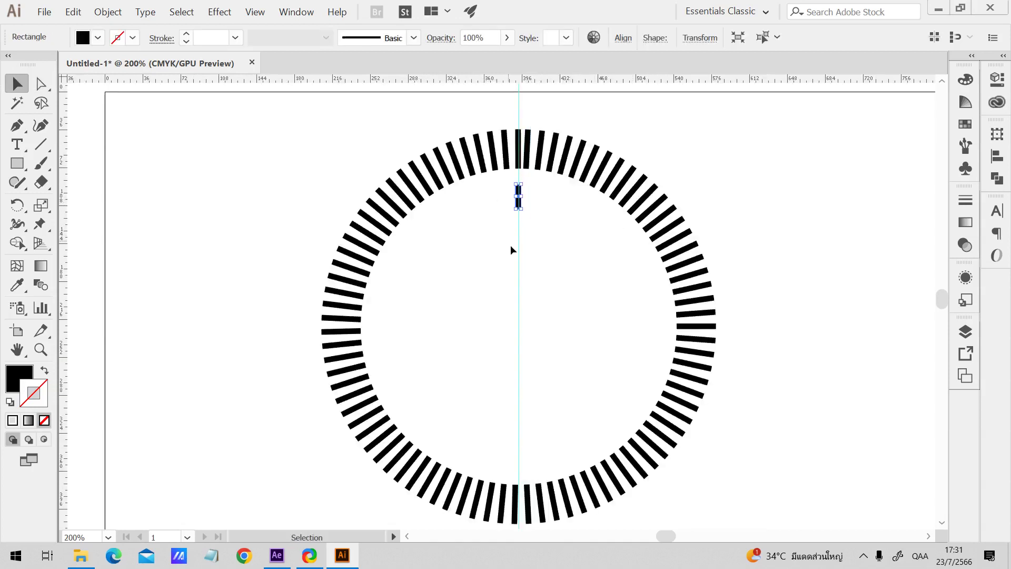
key(Up)
key(Up)
key(Up)
key(Up)
key(Up)
click(564, 262)
- Rotate a copy of the short rectangle counterclockwise about the ring's centre on the guide, spacing it wider than the outer rectangles
drag(564, 262, 535, 215)
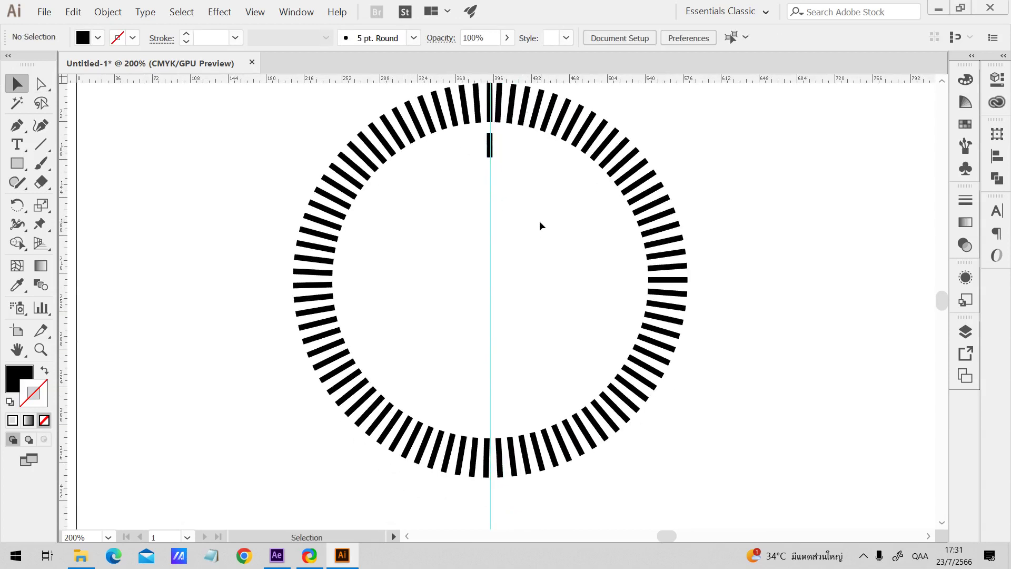
click(490, 145)
click(17, 205)
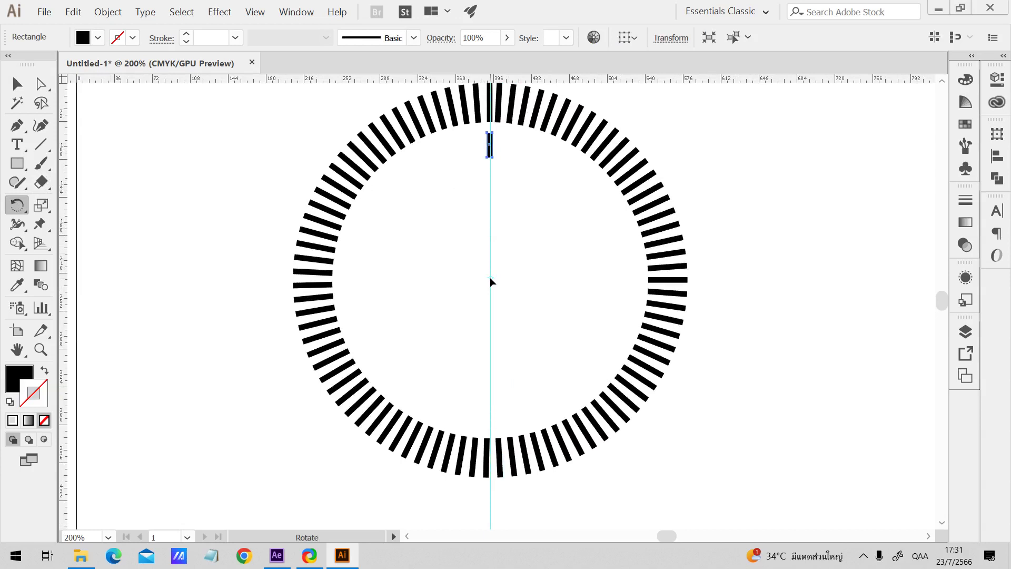
drag(490, 152, 455, 125)
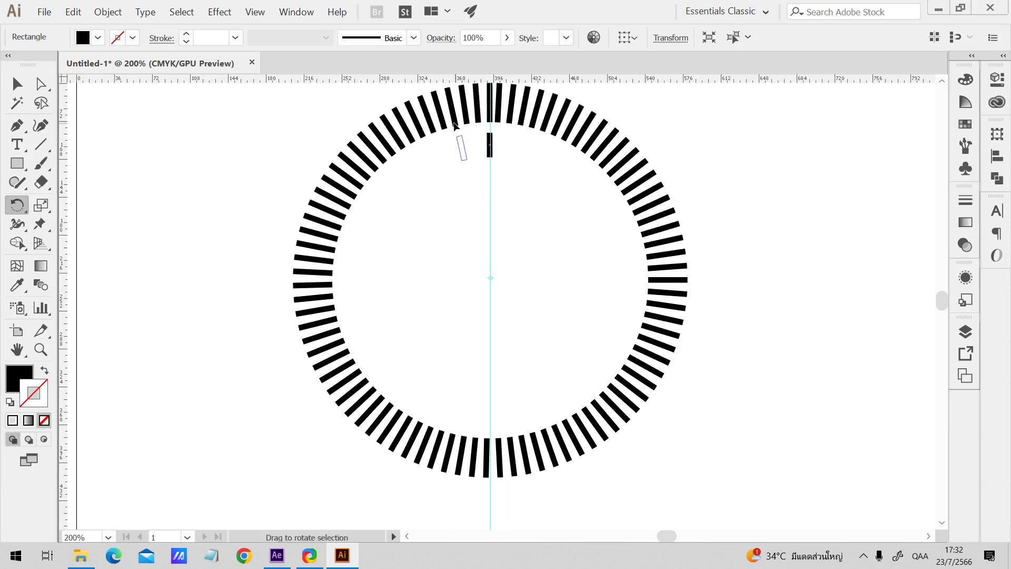
drag(455, 125, 456, 125)
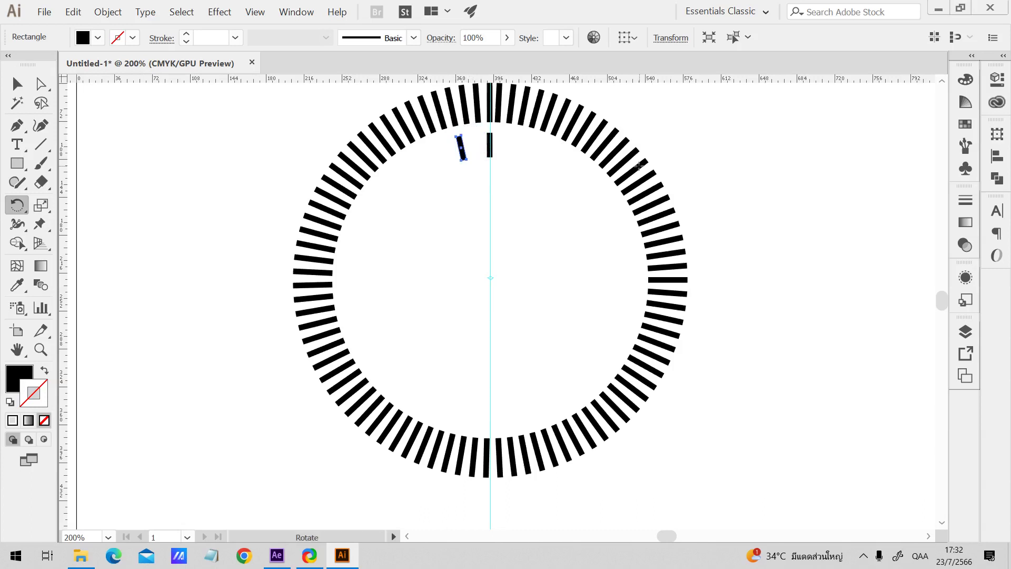
- Repeat the rotated copy of the short rectangle around the centre until it forms a sparse inner ring
key(ctrl+d)
key(ctrl+d)
key(ctrl+d)
key(ctrl+d)
key(ctrl+d)
key(ctrl+d)
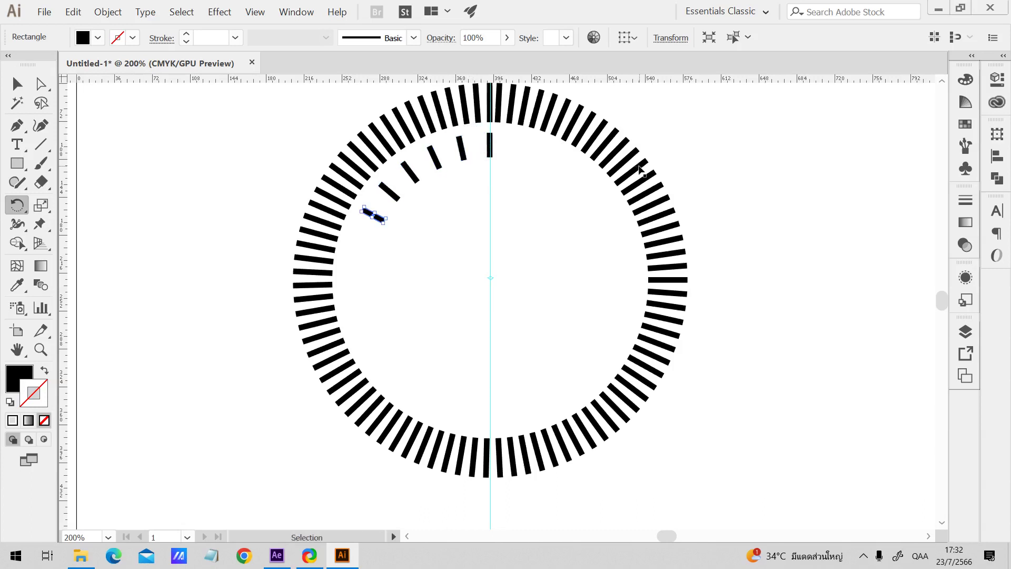
key(ctrl+d)
key(ctrl+d)
key(ctrl+d)
key(ctrl+d)
key(ctrl+d)
key(ctrl+d)
key(ctrl+d)
key(ctrl+d)
key(ctrl+d)
key(ctrl+d)
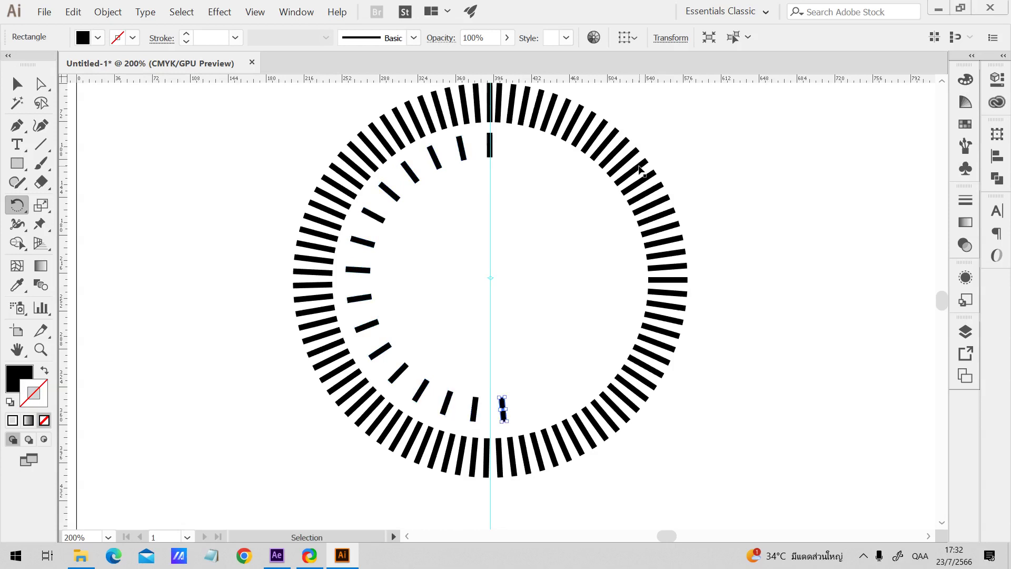
key(ctrl+d)
key(ctrl+d)
key(ctrl+d)
key(ctrl+d)
key(ctrl+d)
key(ctrl+d)
key(ctrl+d)
key(ctrl+d)
key(ctrl+d)
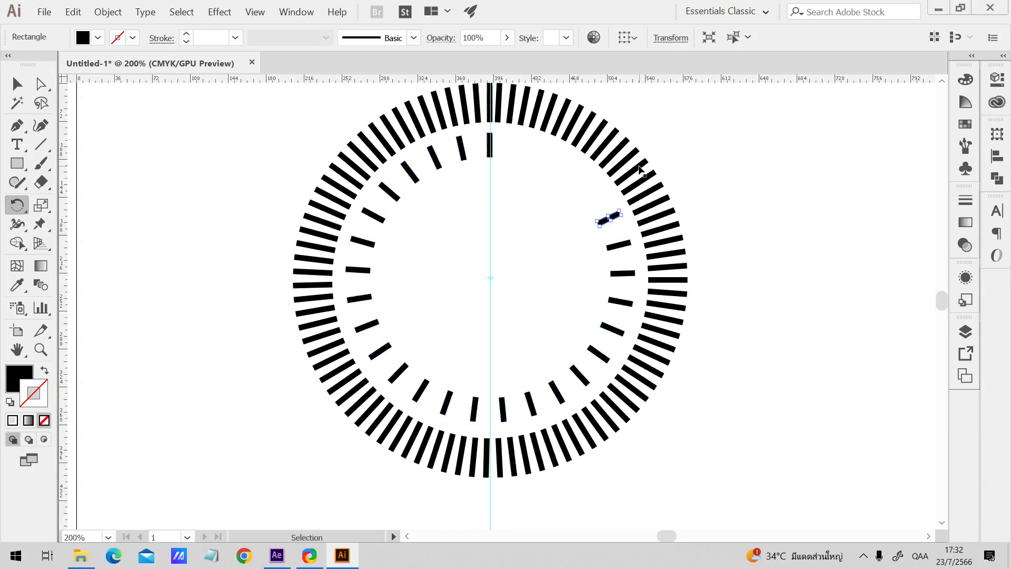
key(ctrl+d)
key(ctrl+d)
key(v)
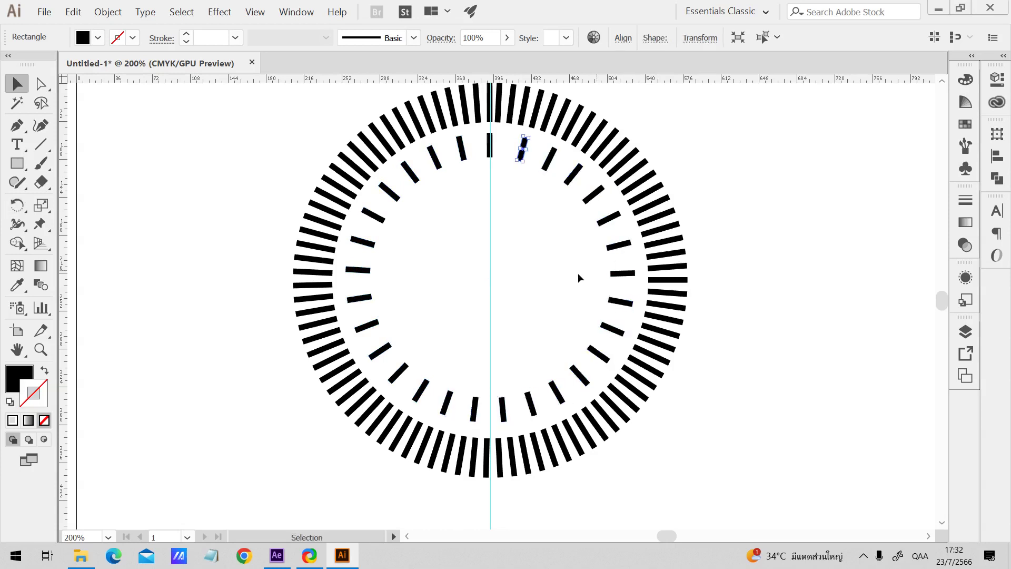
- Select only the short rectangles of the inner ring and cut them from the artwork
drag(214, 109, 698, 479)
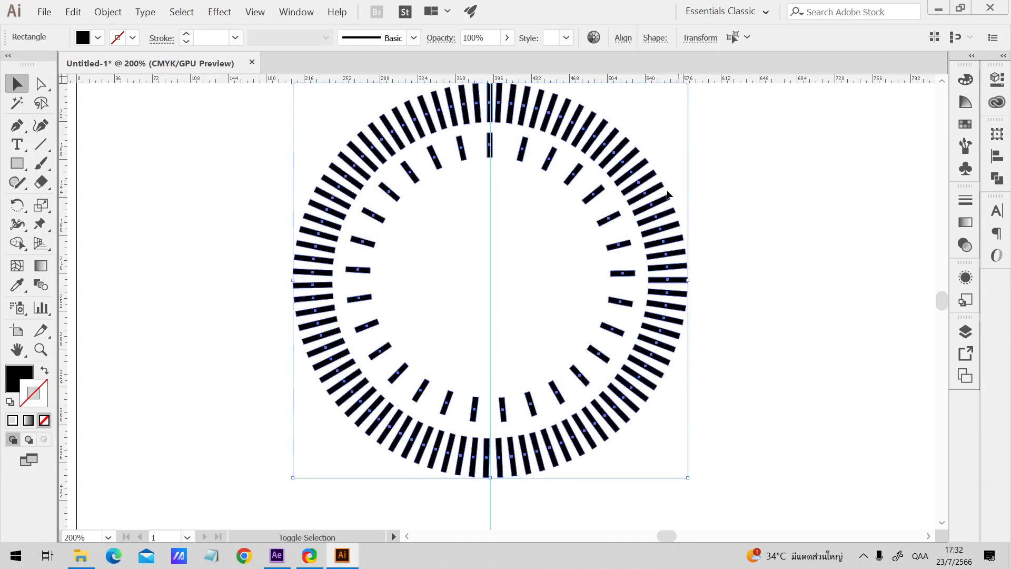
shift+click(659, 205)
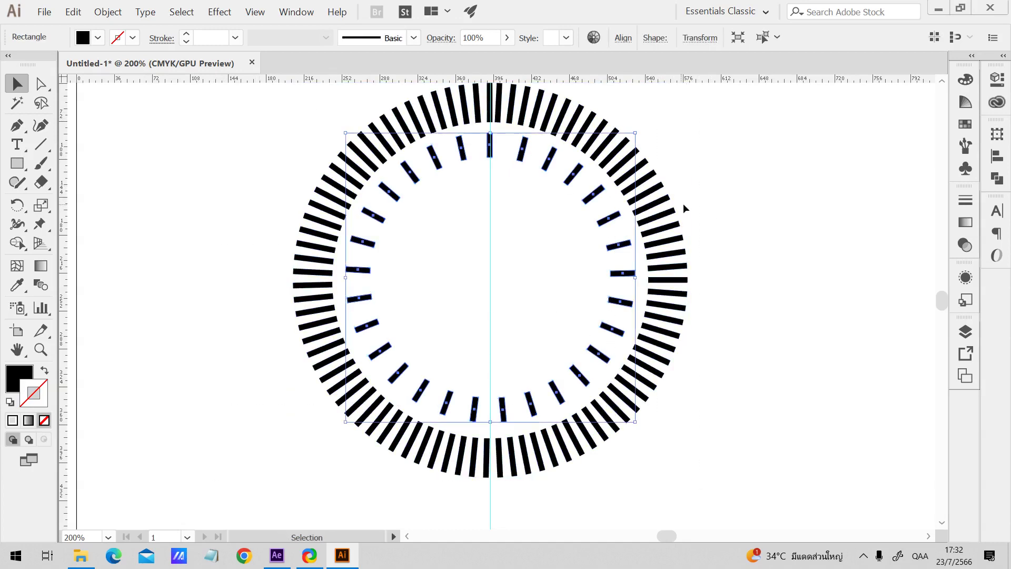
key(ctrl+minus)
drag(714, 221, 676, 234)
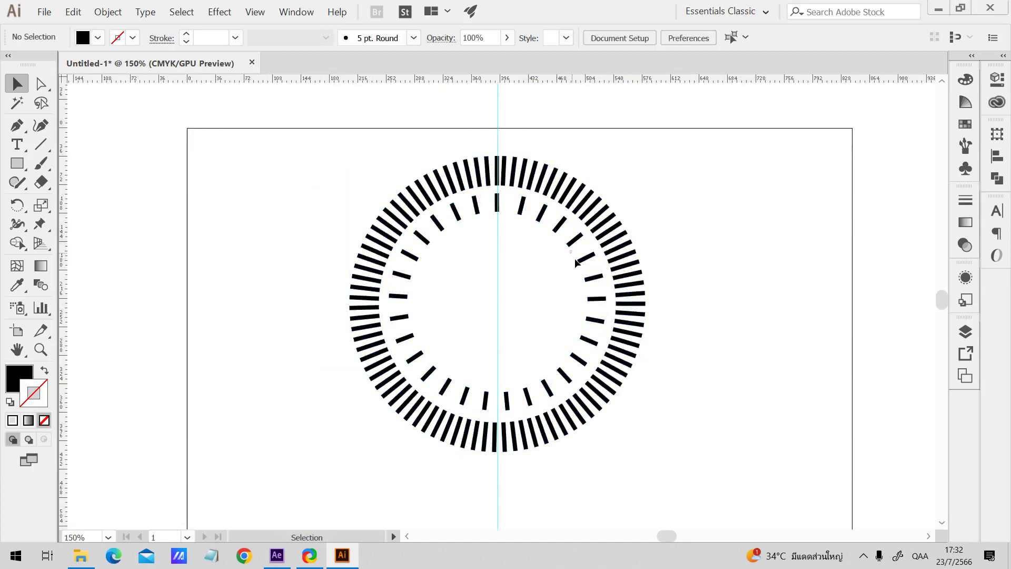
click(586, 276)
key(Delete)
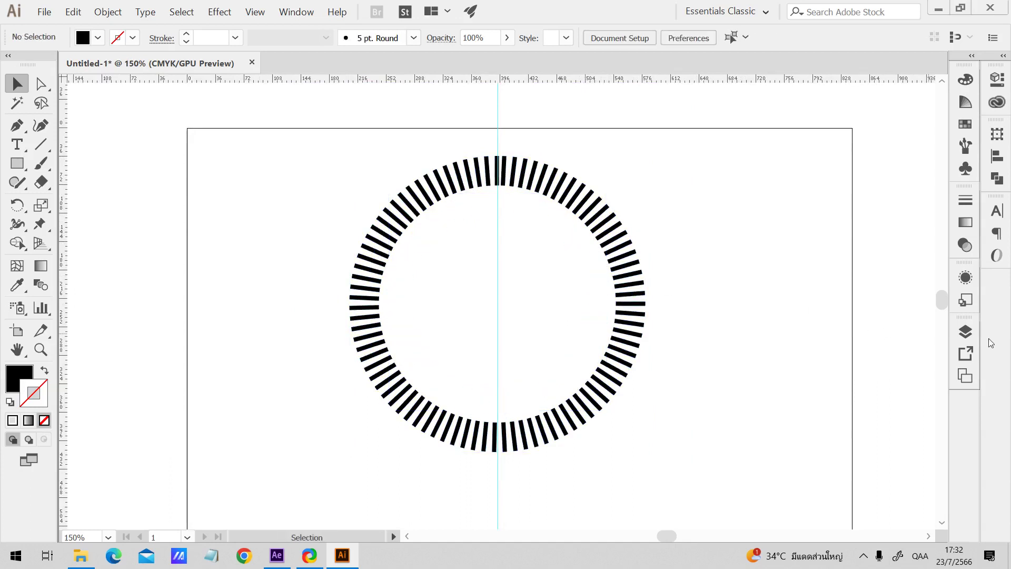
- Add a new layer, paste the inner ring in place on it, and deselect everything
click(966, 332)
click(902, 511)
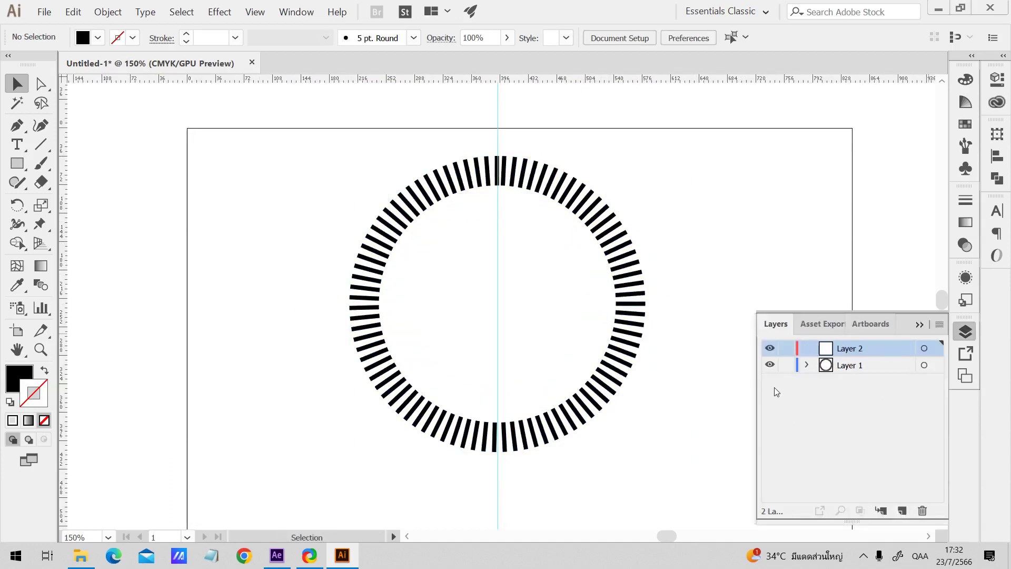
key(ctrl+f)
click(729, 205)
key(ctrl+a)
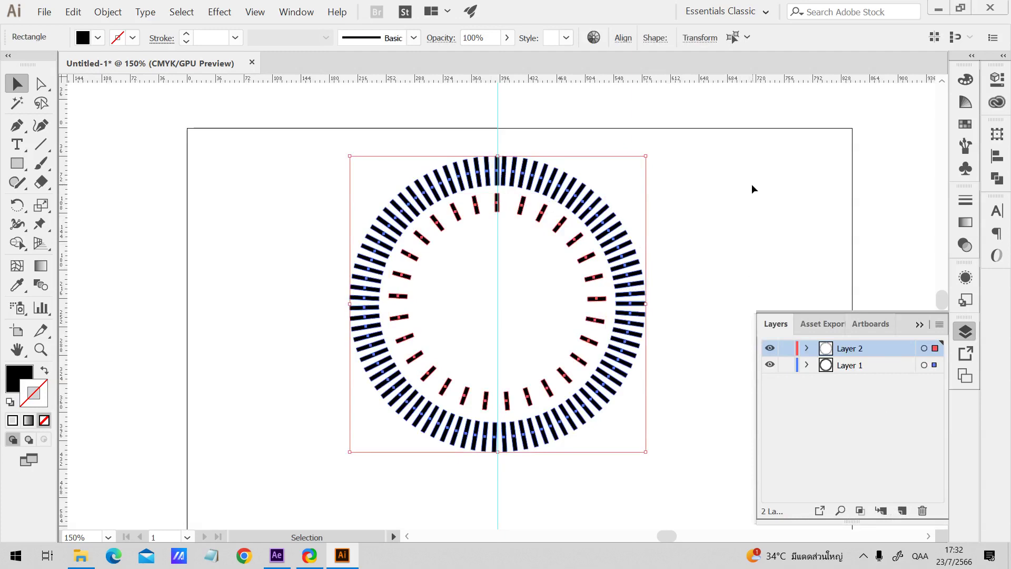
click(752, 185)
click(864, 366)
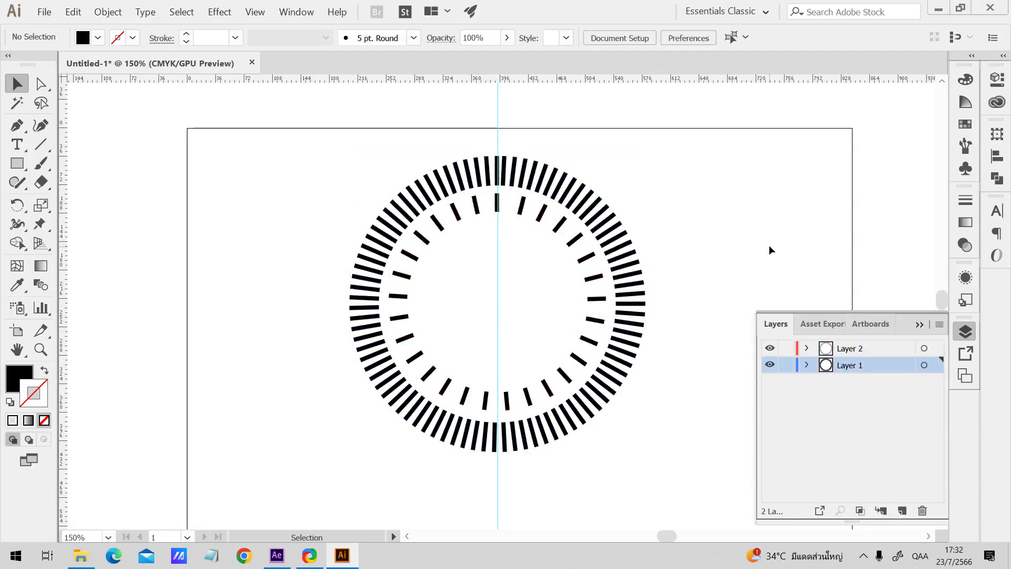
drag(748, 228, 453, 310)
click(709, 182)
key(ctrl+minus)
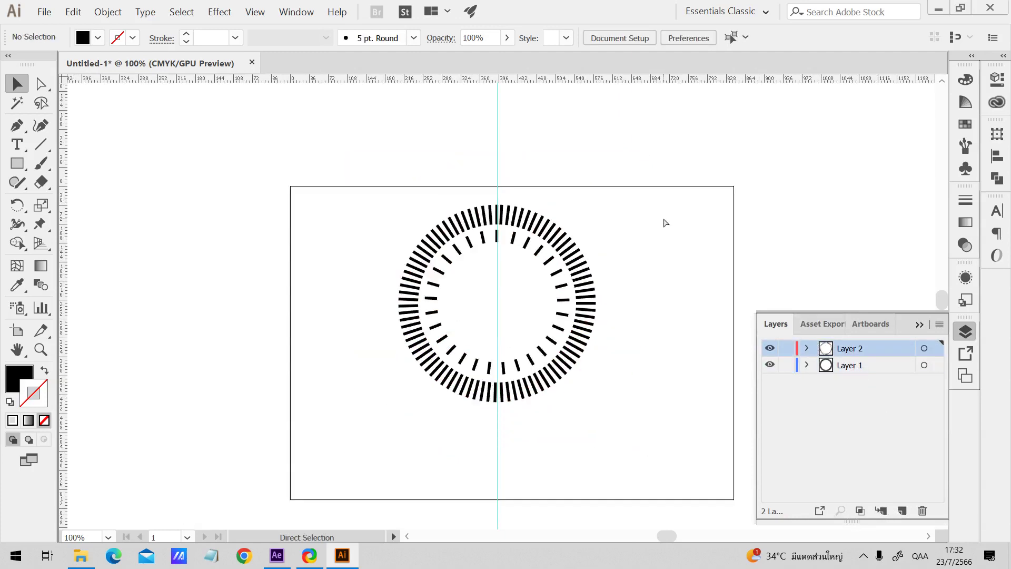
key(ctrl+plus)
- Start saving the document and choose the VDO Tutor folder inside IMD on drive D as its location
key(ctrl+s)
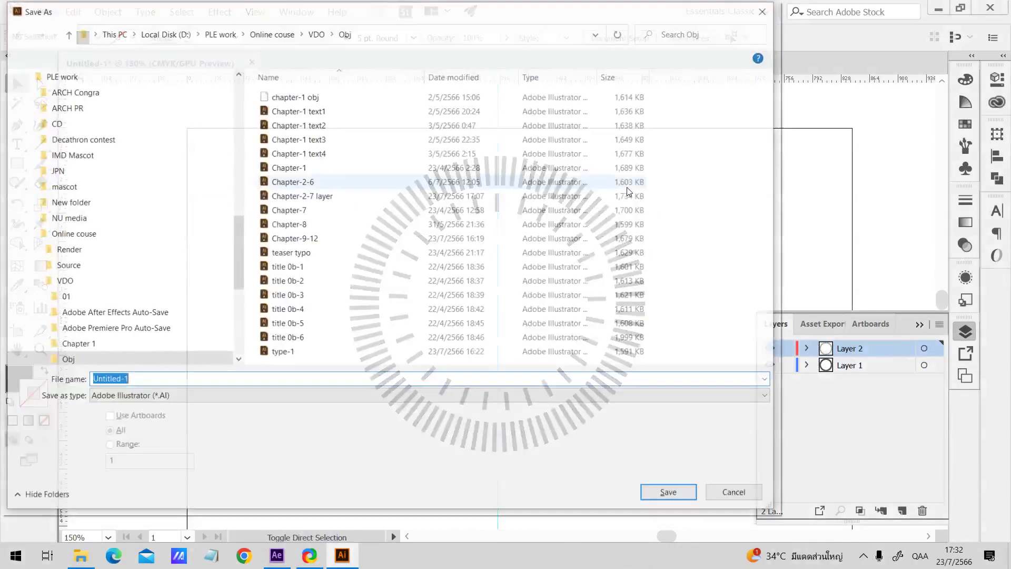
scroll(147, 256, up, 2)
scroll(113, 192, up, 5)
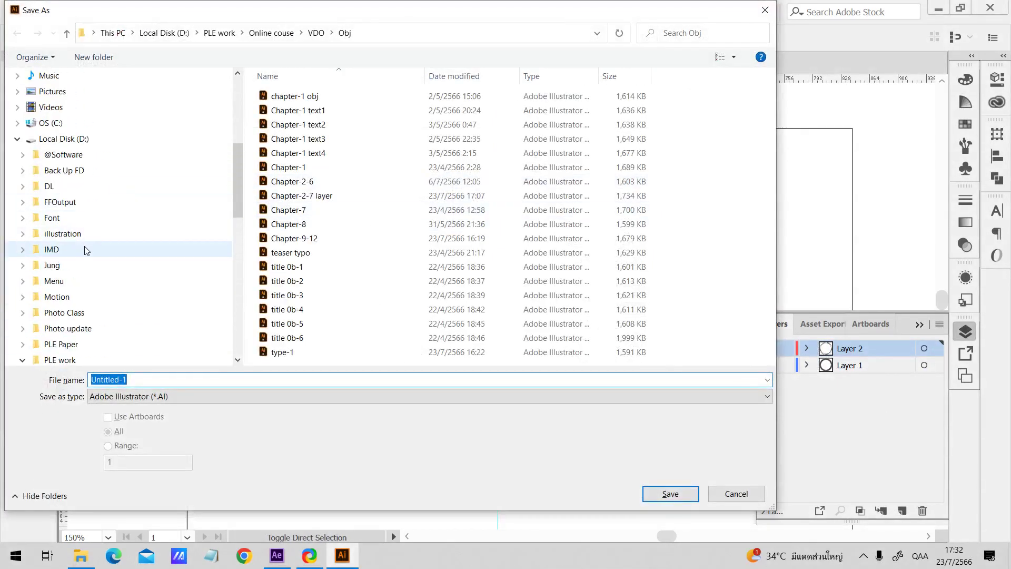
click(87, 250)
double_click(580, 158)
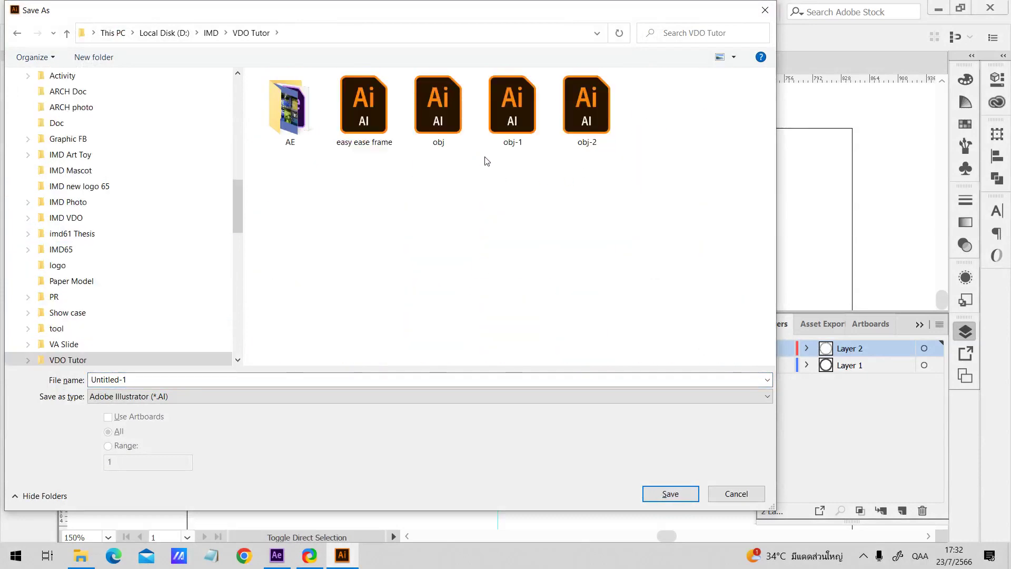
- Name the Illustrator file obj-3, basing the name on the existing obj-2 file
click(587, 108)
click(139, 380)
click(140, 379)
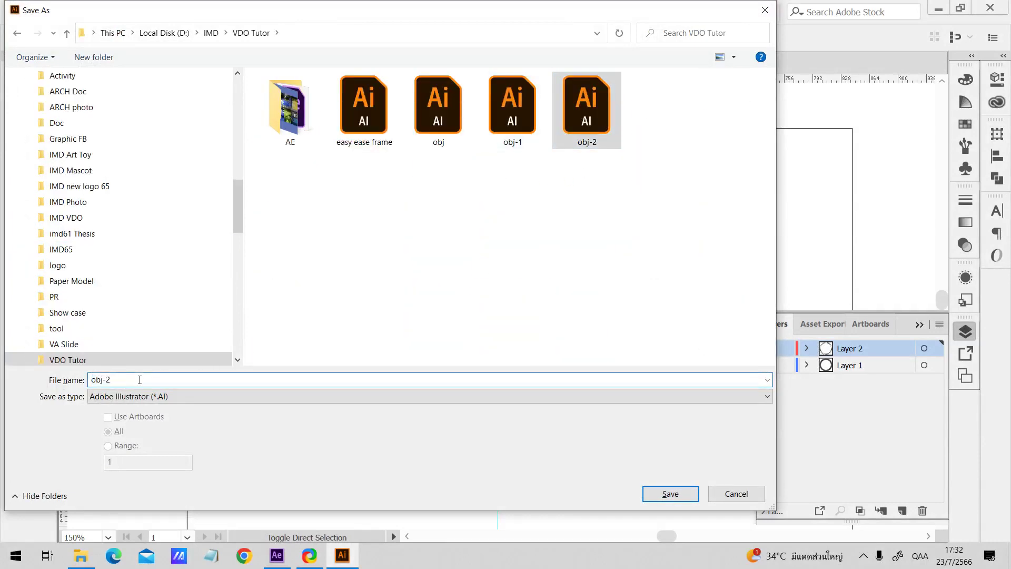
key(BackSpace)
text(4)
key(BackSpace)
text(3)
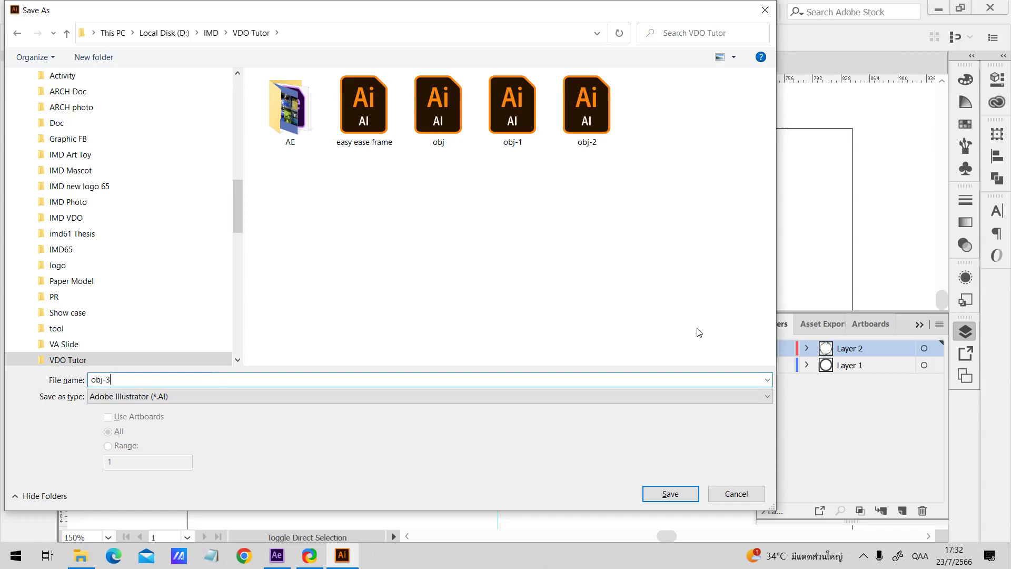
- Finish saving obj-3 with the offered Illustrator options, close the document, and quit Illustrator with the clipboard cleared
click(682, 501)
click(228, 478)
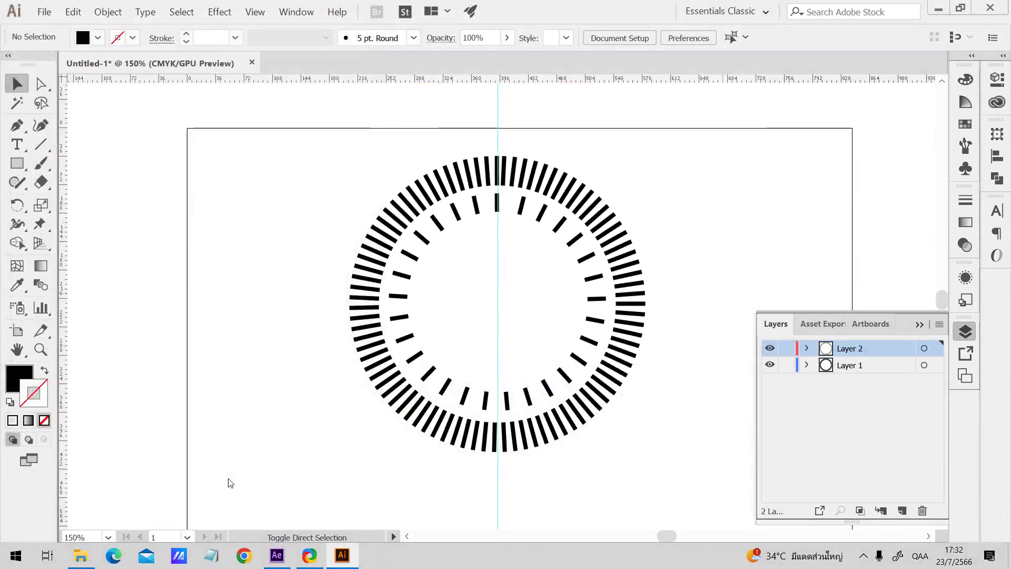
click(238, 64)
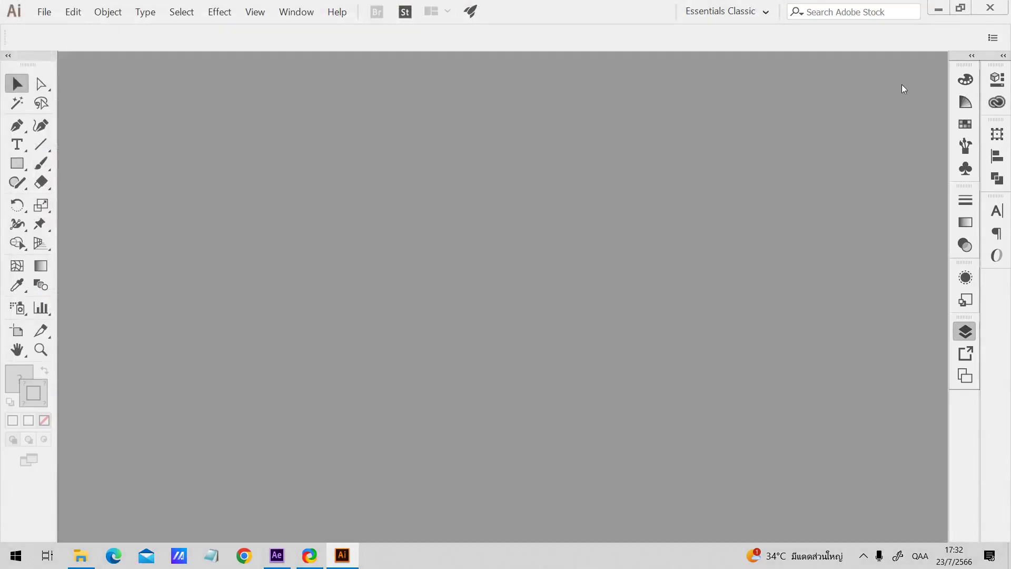
click(990, 8)
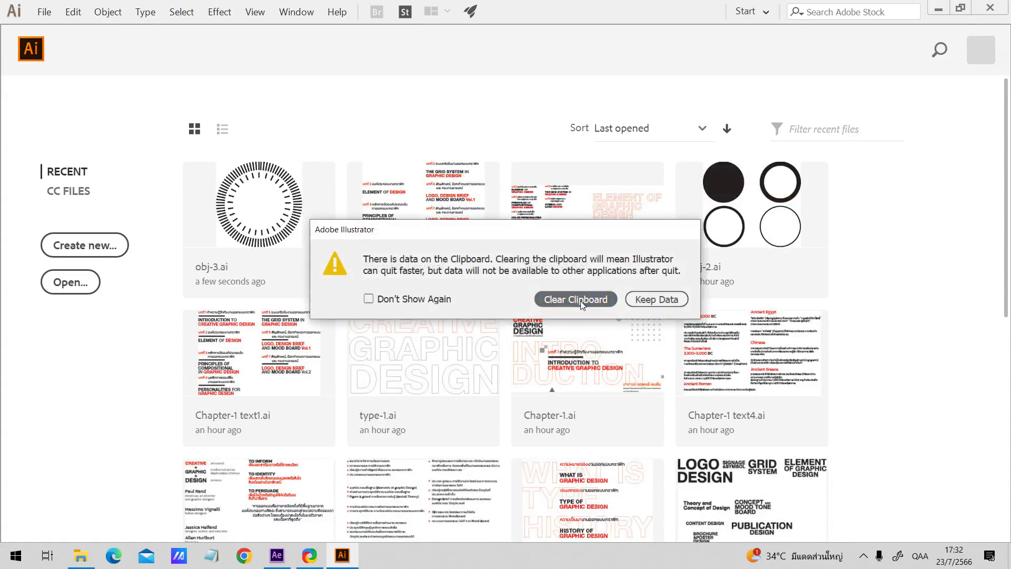
click(581, 299)
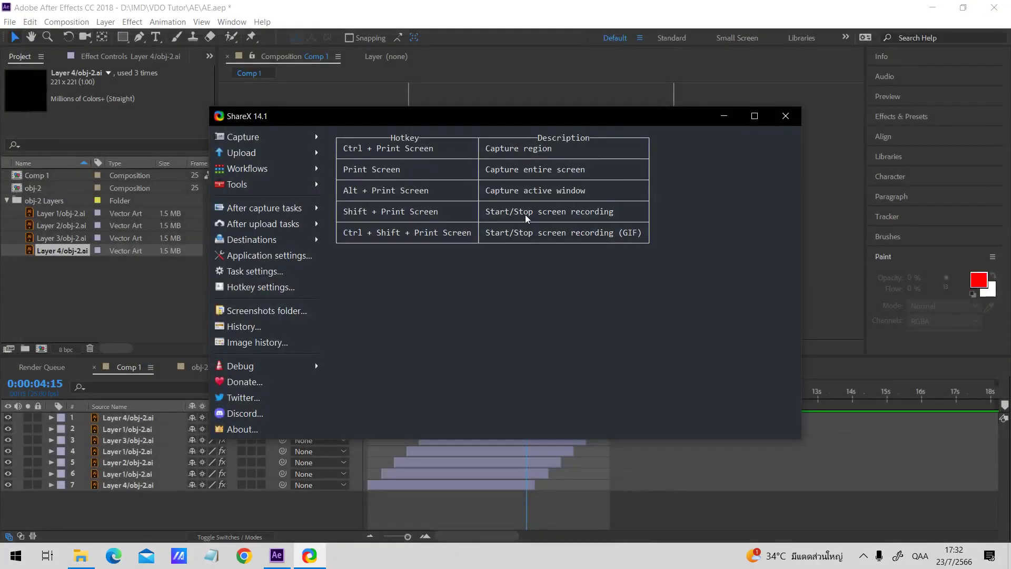
- Switch back to the After Effects project and collapse the obj-2 Layers folder
key(alt+Tab)
click(864, 555)
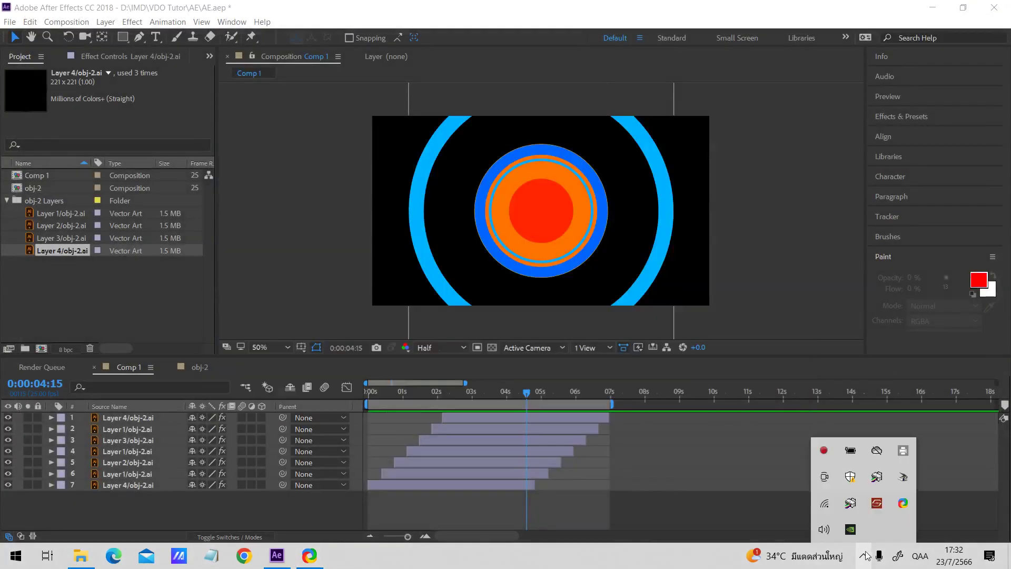
click(689, 506)
click(62, 276)
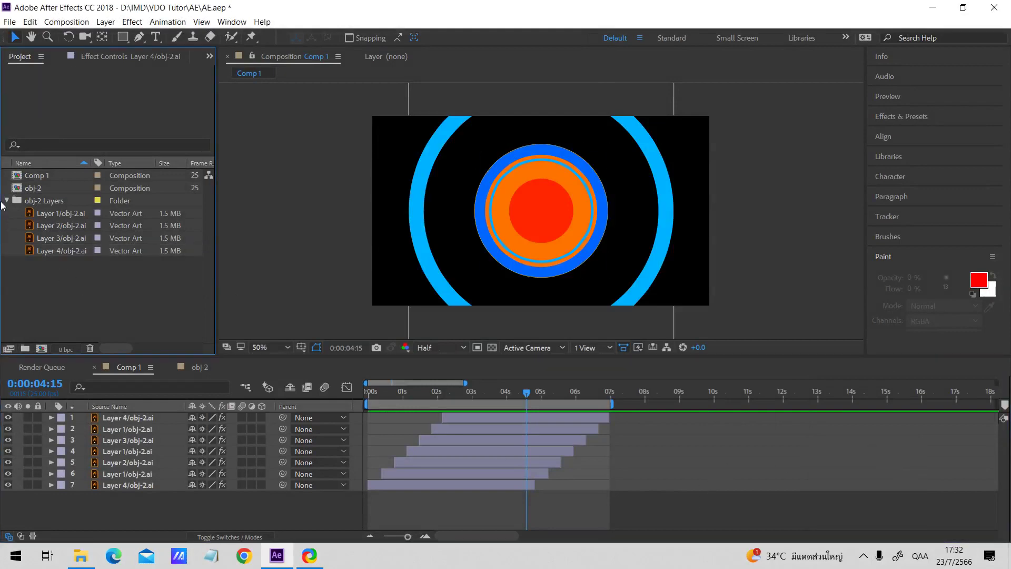
click(6, 200)
- Import the obj-3 Illustrator file from the VDO Tutor folder as Composition - Retain Layer Sizes
right_click(42, 245)
mouse_move(107, 301)
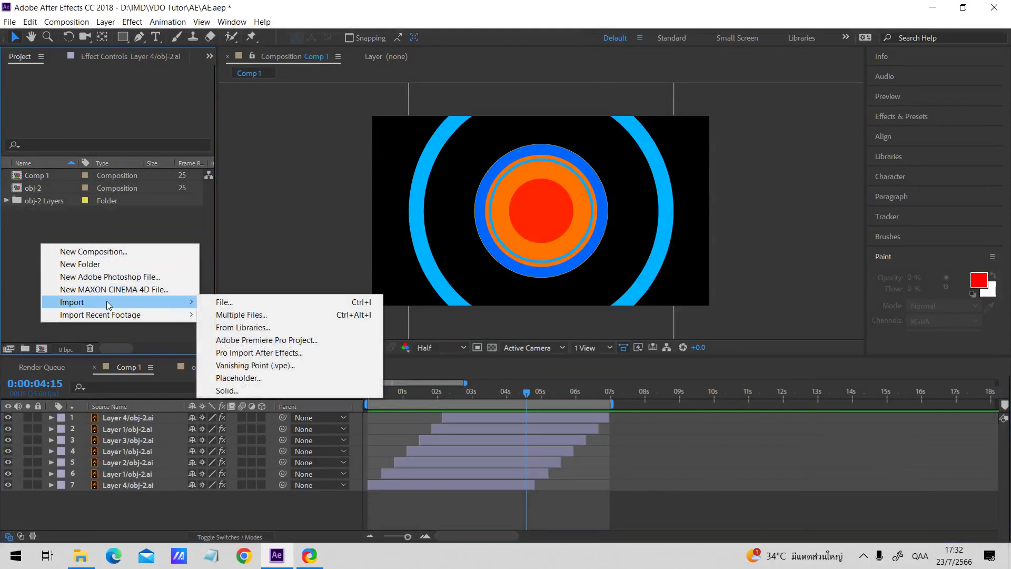
click(254, 301)
click(628, 213)
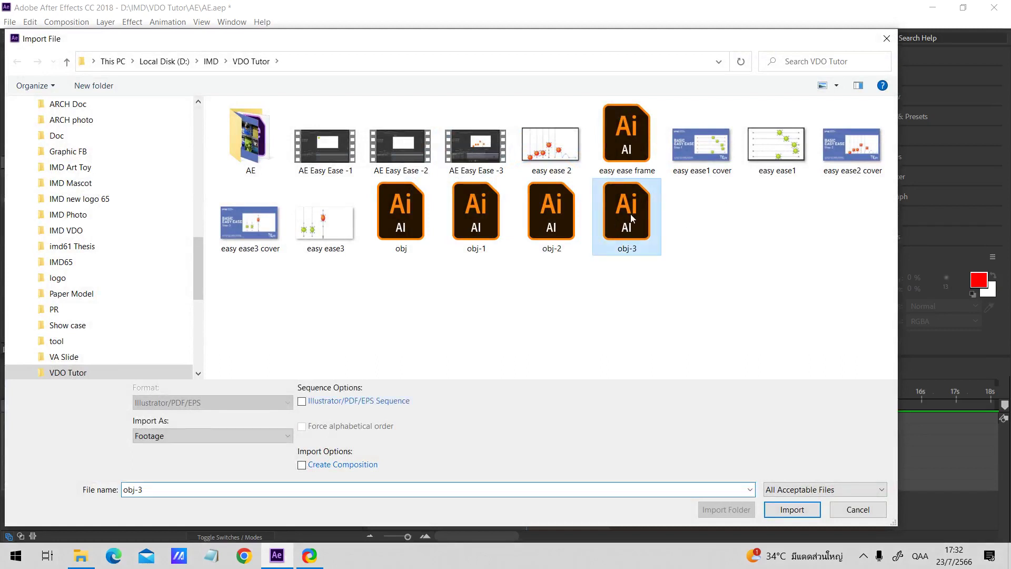
click(219, 437)
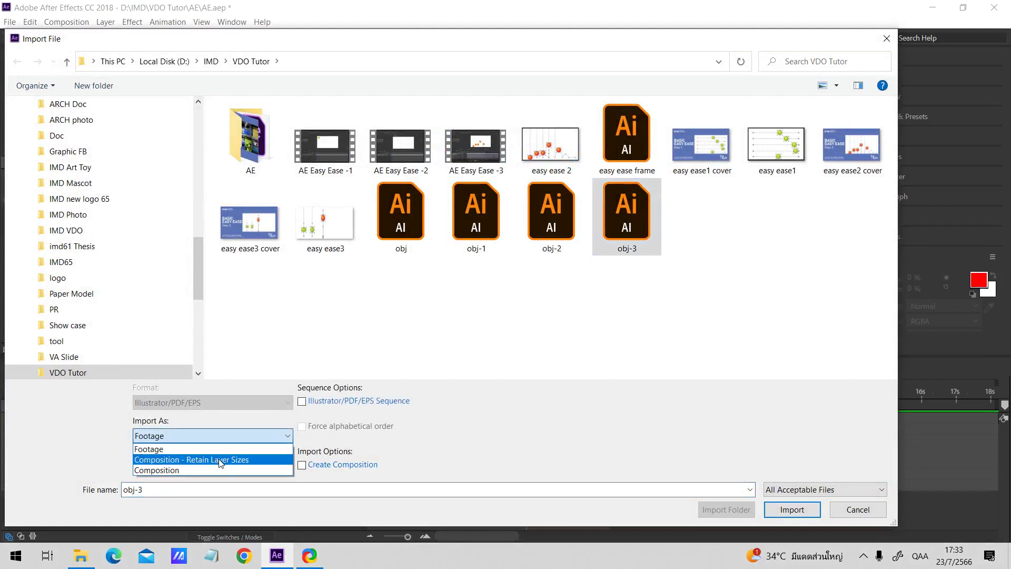
click(220, 460)
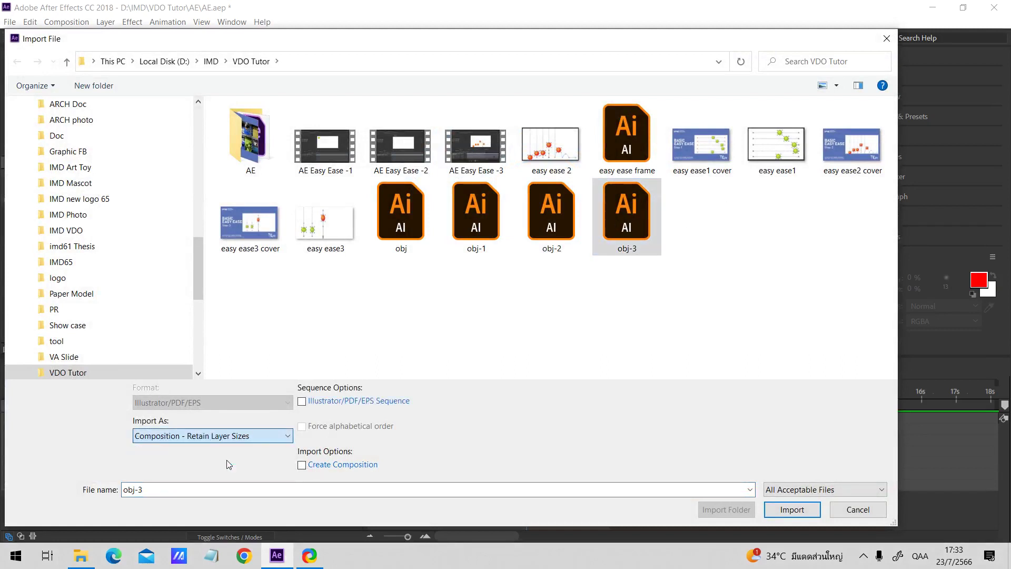
click(790, 509)
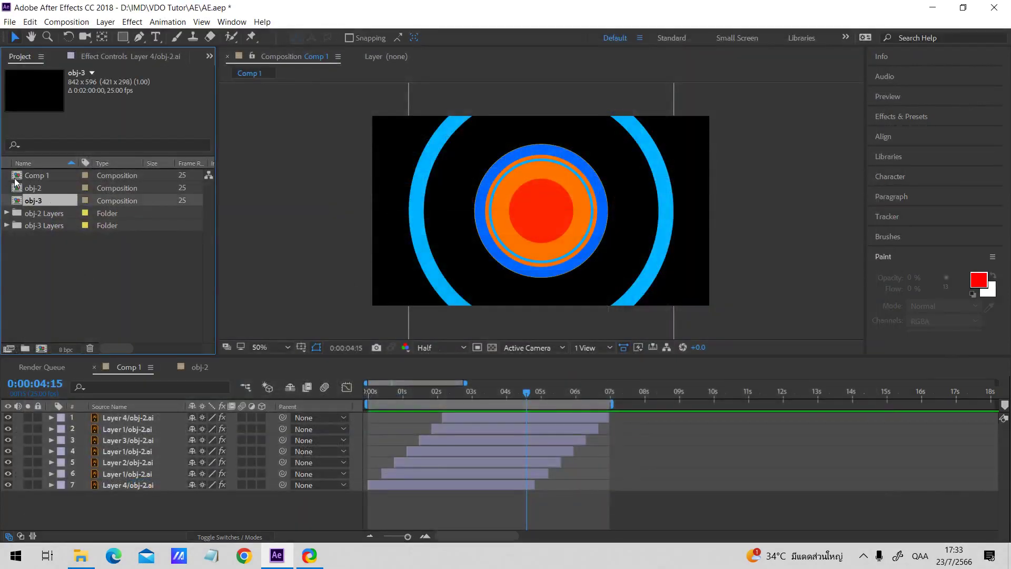
- Expand the obj-3 Layers folder and examine its two layer files, Layer 1/obj-3.ai and Layer 2/obj-3.ai
click(6, 226)
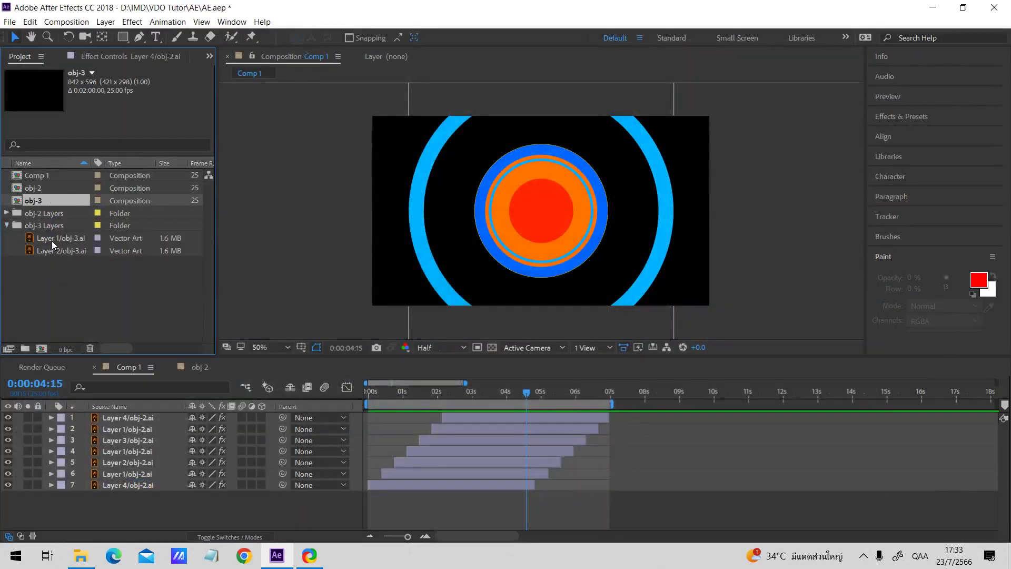
click(52, 241)
click(53, 278)
click(61, 241)
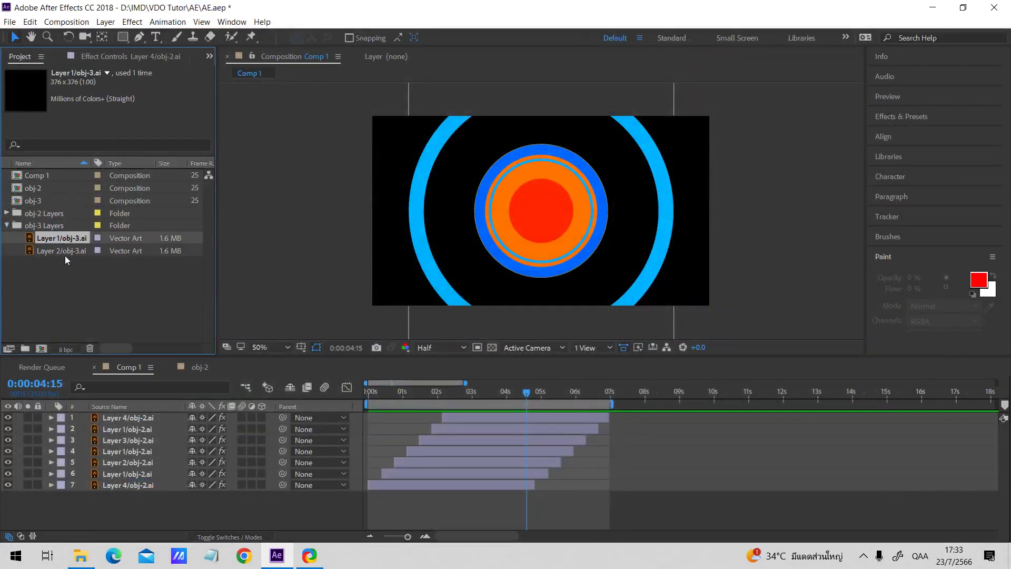
click(64, 254)
click(60, 237)
click(158, 278)
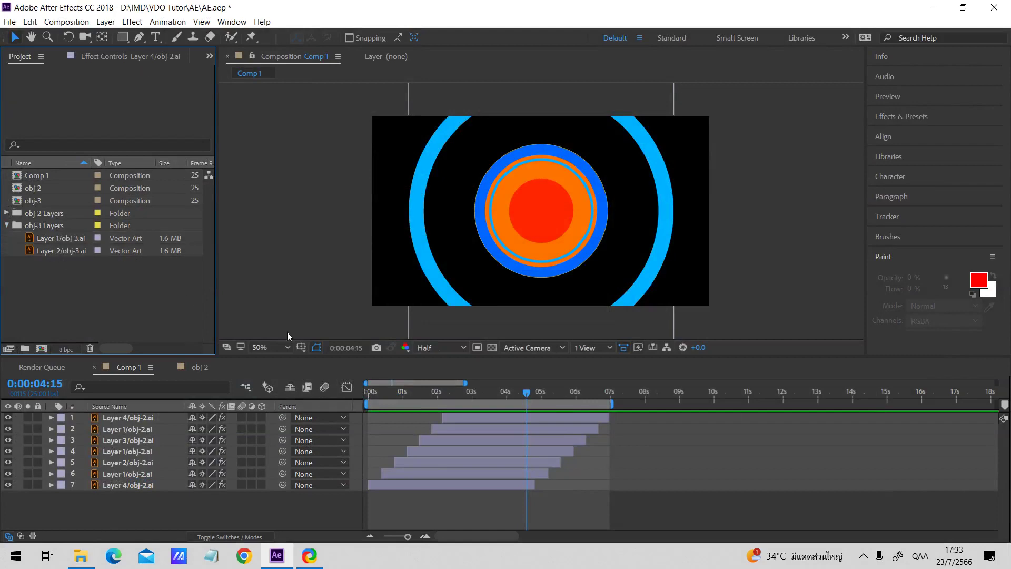
- Scrub through Comp 1 and duplicate the Layer 2/obj-2.ai layer in the timeline
drag(494, 395, 450, 396)
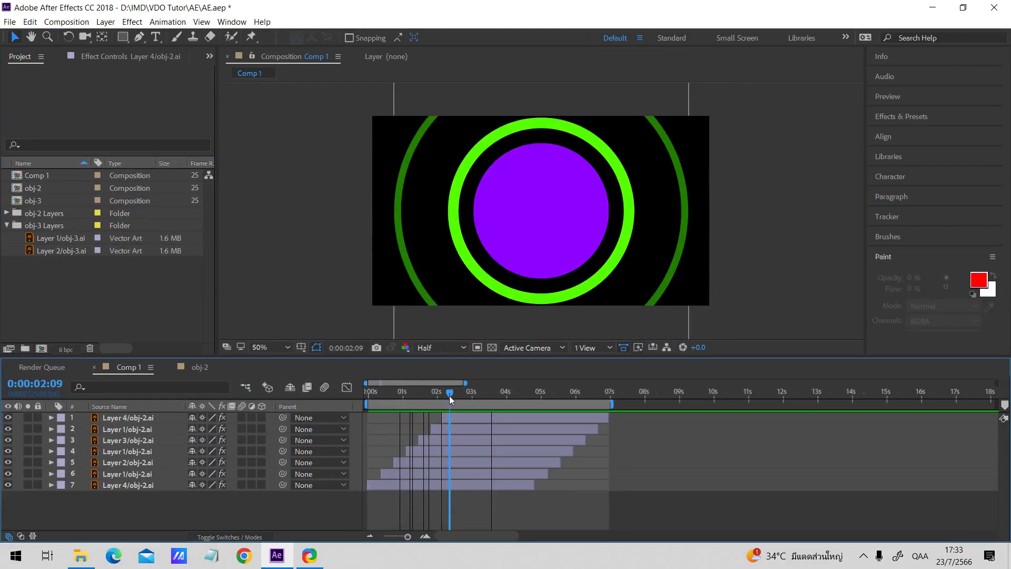
click(142, 462)
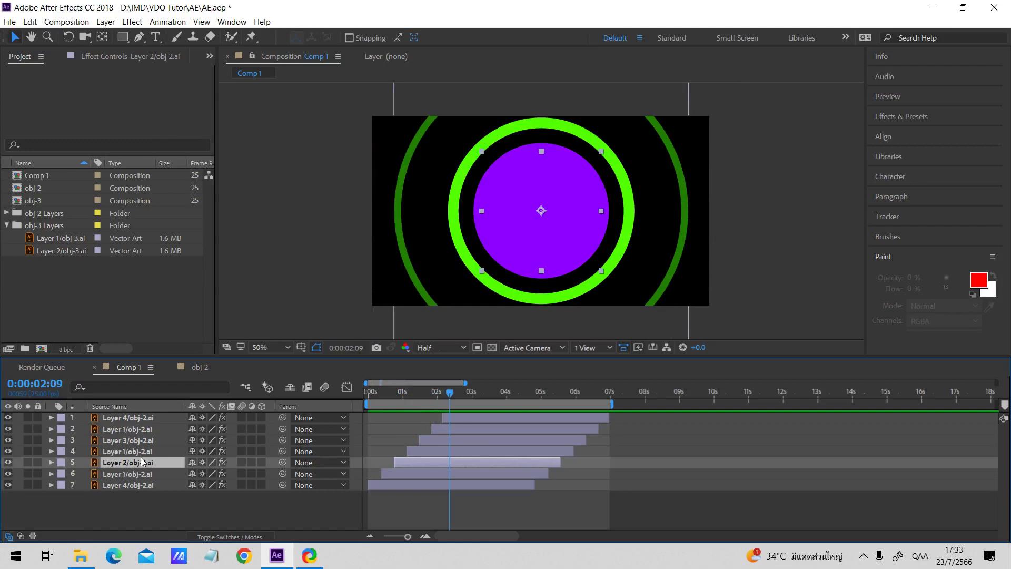
drag(436, 394, 479, 408)
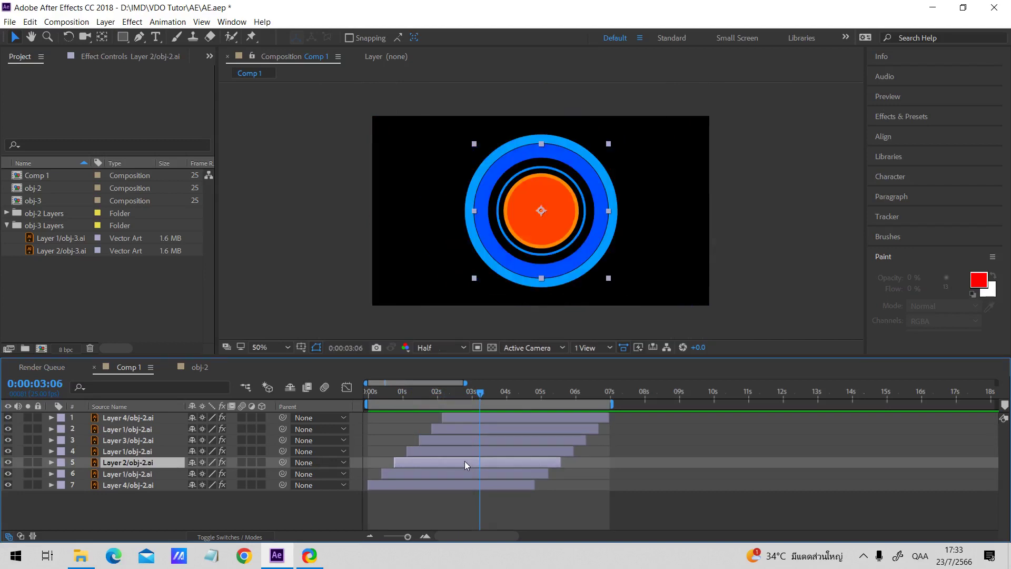
click(464, 464)
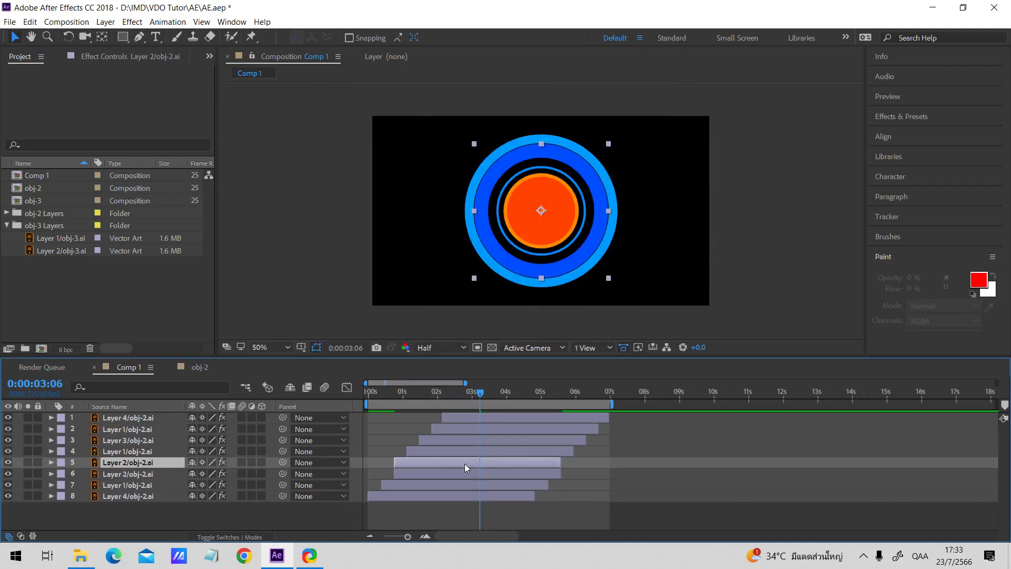
- Set the label colour of the upper Layer 2/obj-2.ai copy to Green
click(63, 464)
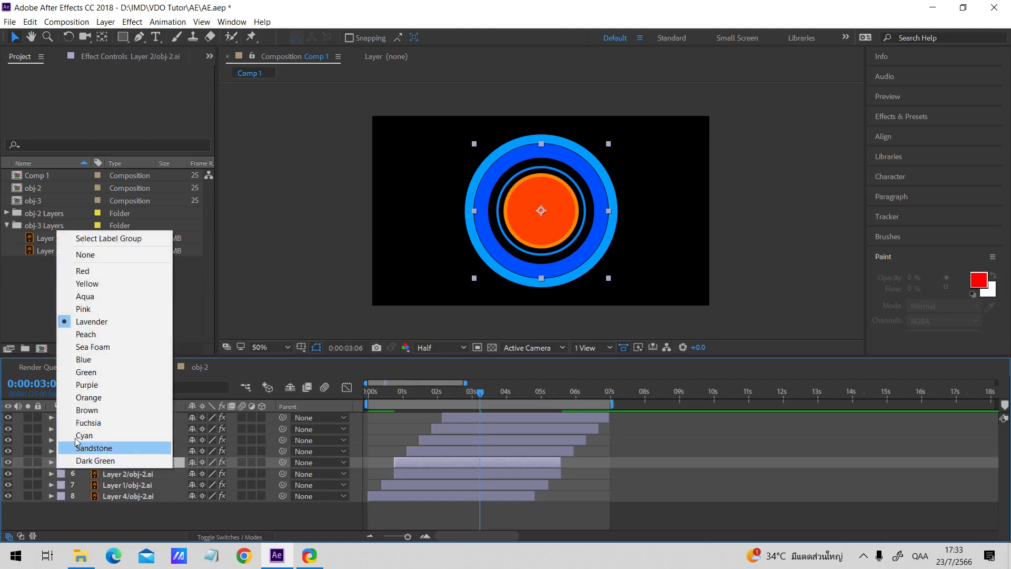
click(85, 410)
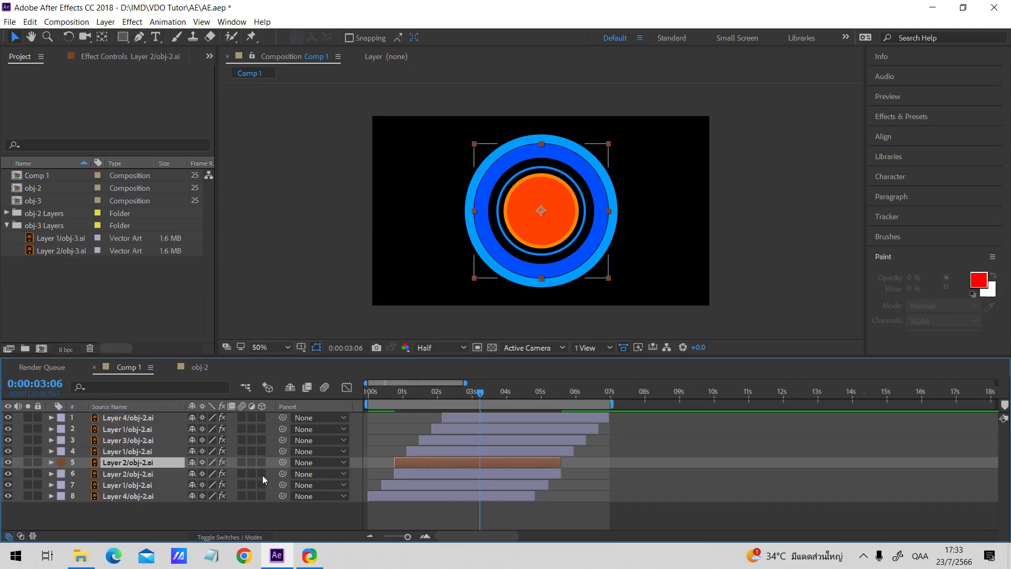
click(59, 466)
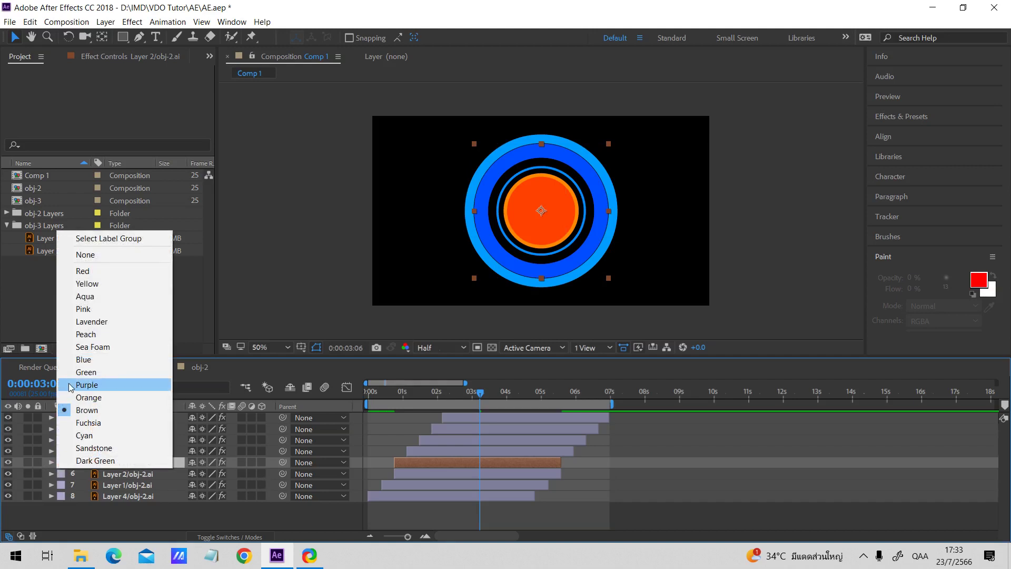
click(84, 372)
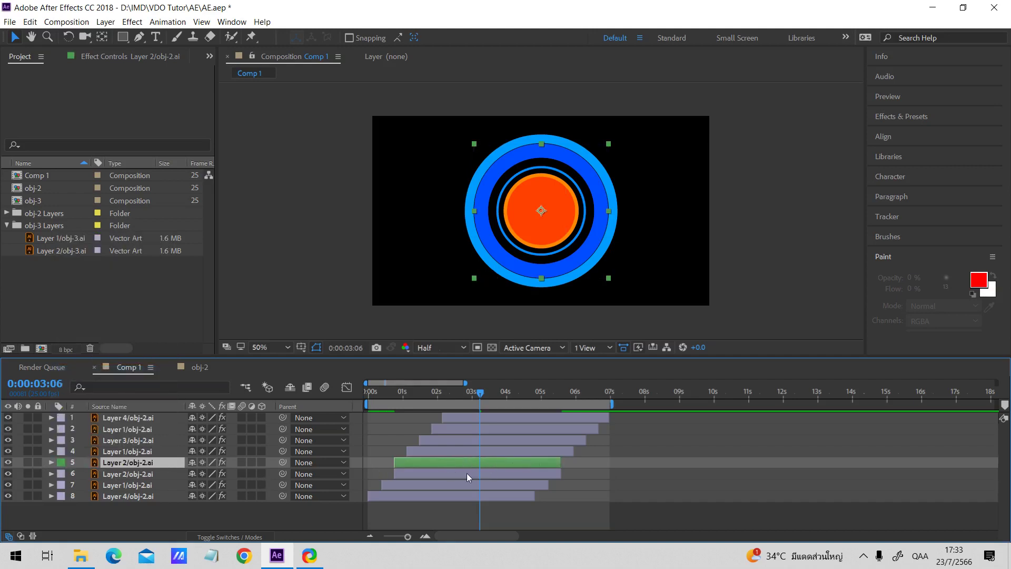
- Shift the green-labelled layer to start at about 1.7 s and replace its source with Layer 1/obj-3.ai
drag(431, 463, 461, 486)
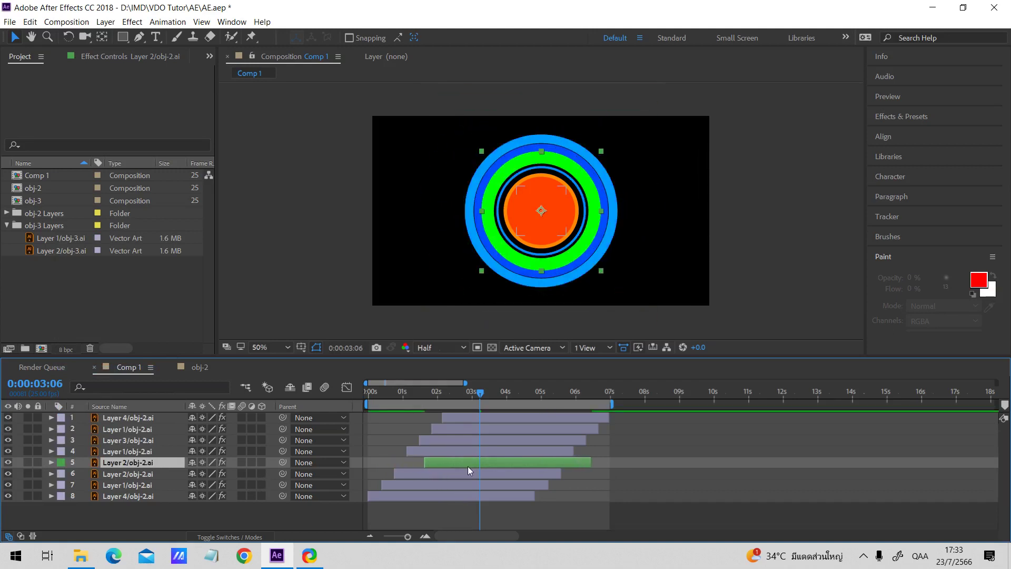
click(52, 238)
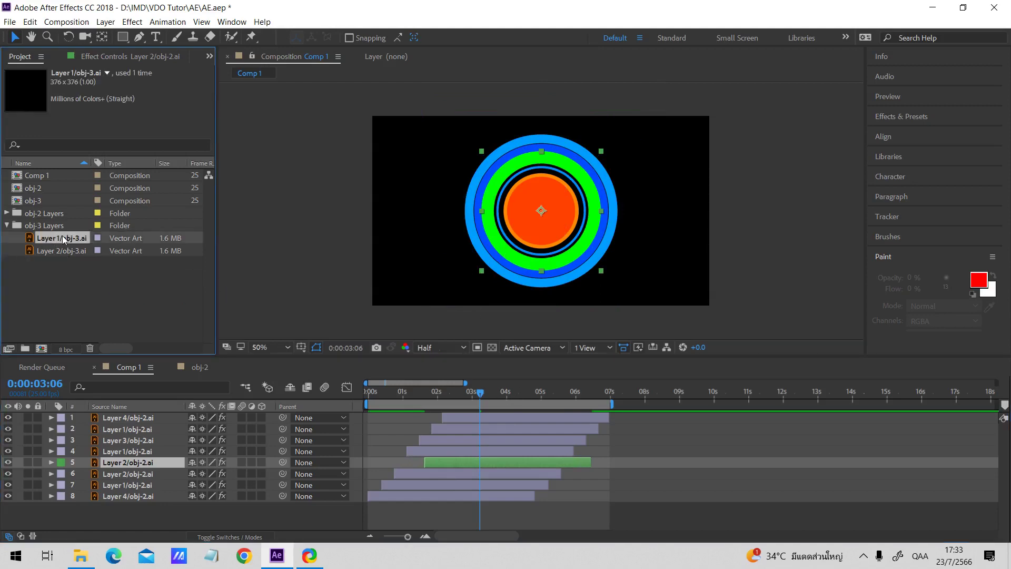
drag(62, 236, 145, 465)
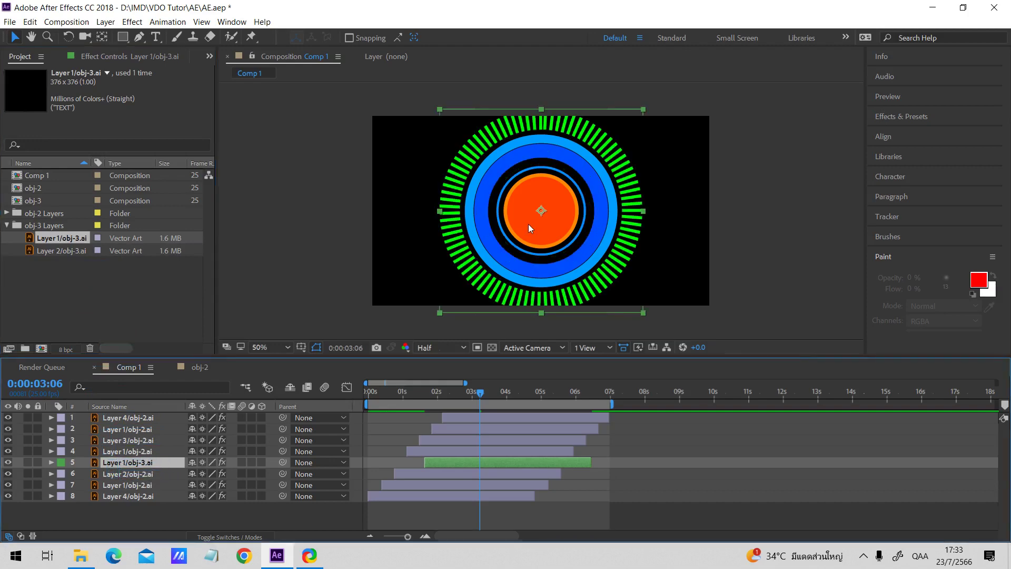
- Reveal the Scale property of the Layer 1/obj-3.ai layer and select all its Scale keyframes except the last
key(s)
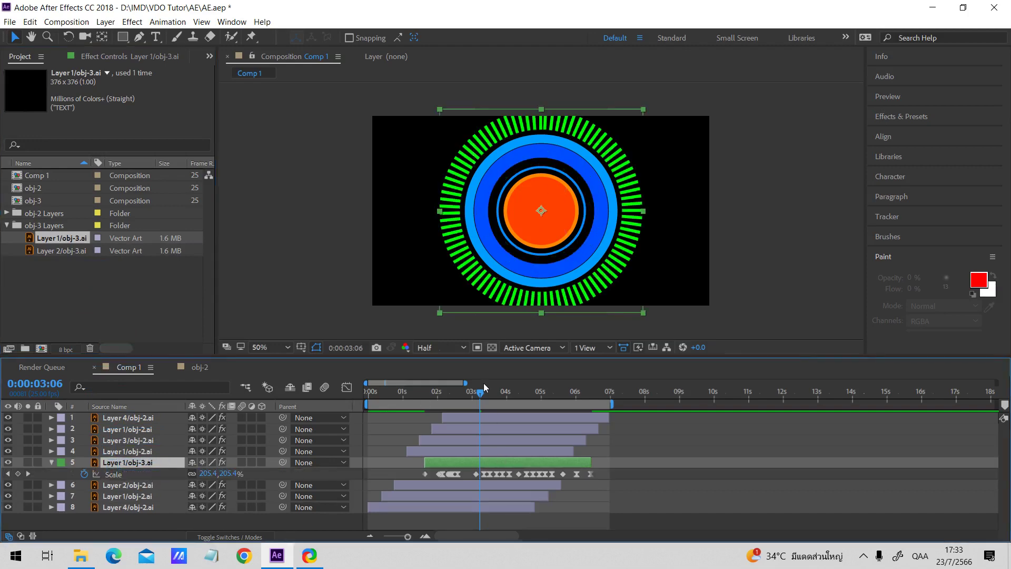
mouse_move(485, 388)
mouse_down()
mouse_move(400, 390)
mouse_move(500, 393)
mouse_up()
key(k)
drag(411, 468, 581, 483)
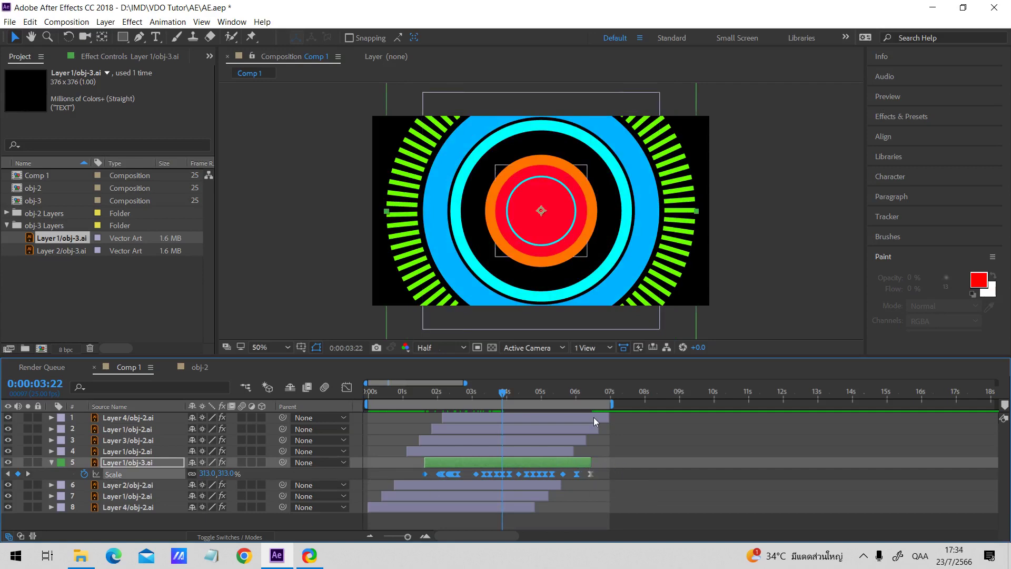
- At the 0:00:04:24 keyframe, reselect all but the last Scale keyframe of Layer 1/obj-3.ai and lower the scale to 234%
click(592, 391)
drag(592, 391, 541, 391)
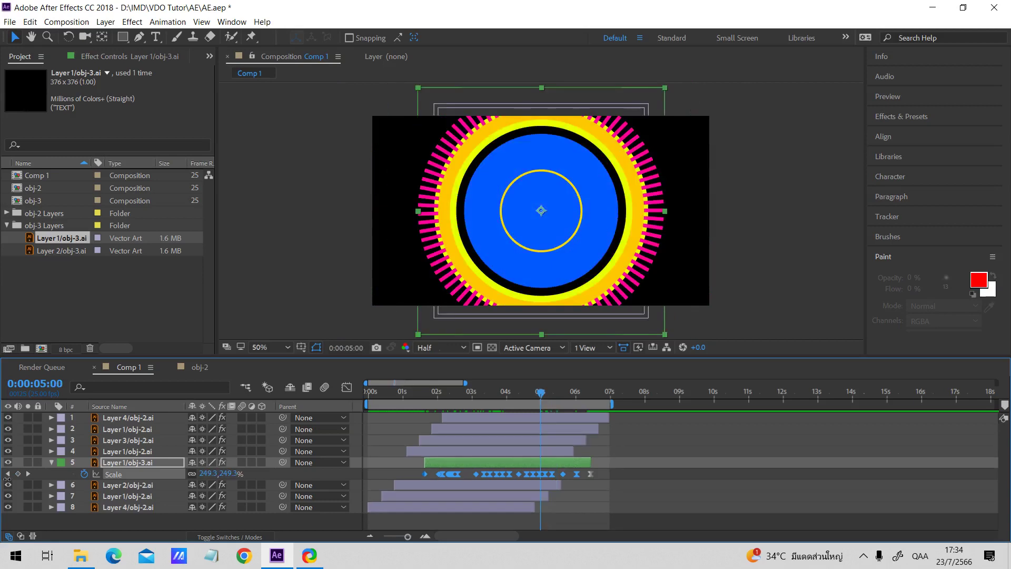
click(9, 482)
click(8, 474)
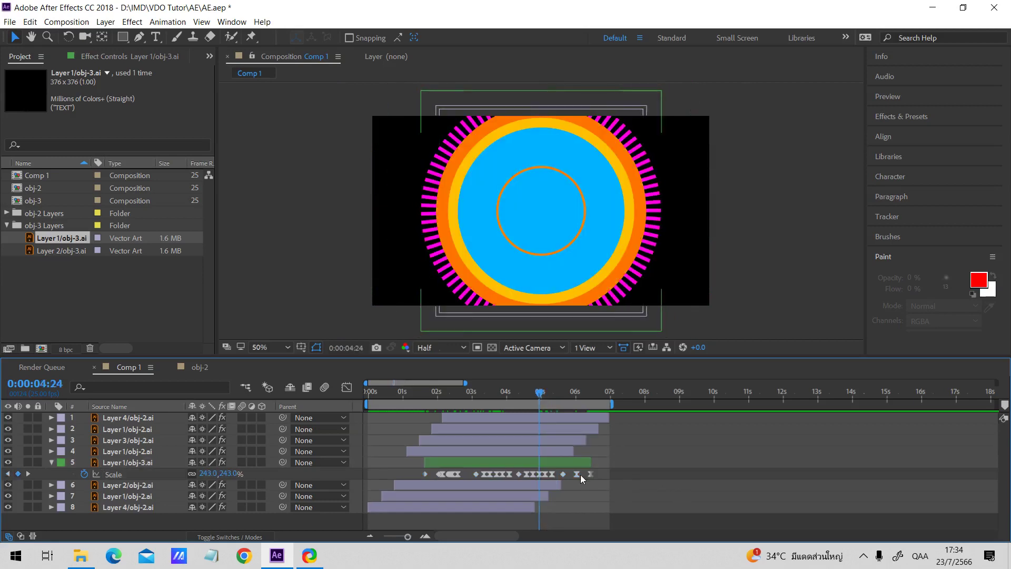
drag(407, 475, 581, 478)
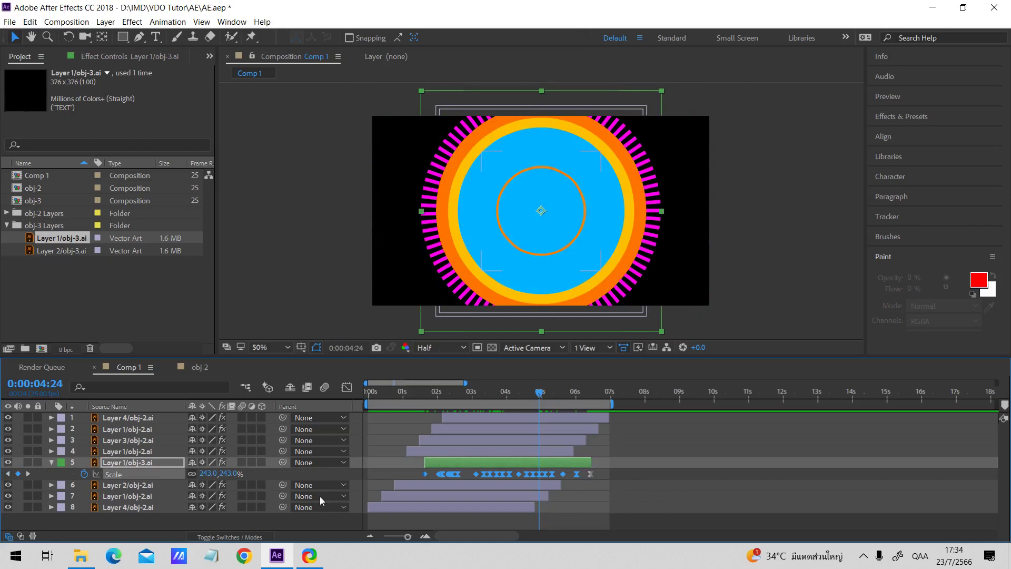
mouse_move(228, 473)
mouse_down()
mouse_move(179, 472)
mouse_move(220, 473)
mouse_up()
click(387, 425)
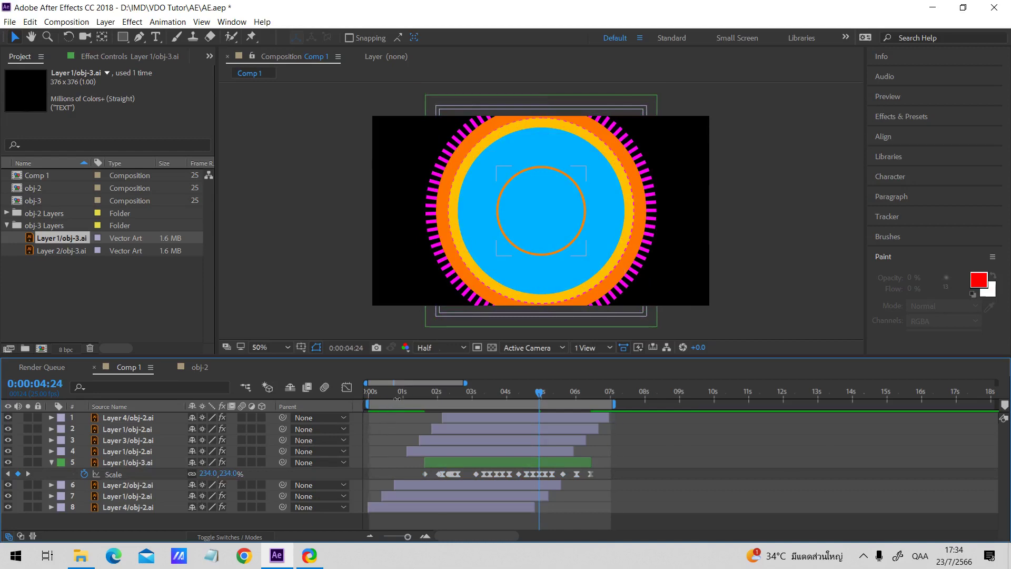
- Duplicate the Layer 1/obj-3.ai layer and move the copy directly above the Layer 3/obj-2.ai layer
drag(397, 399, 506, 404)
click(480, 460)
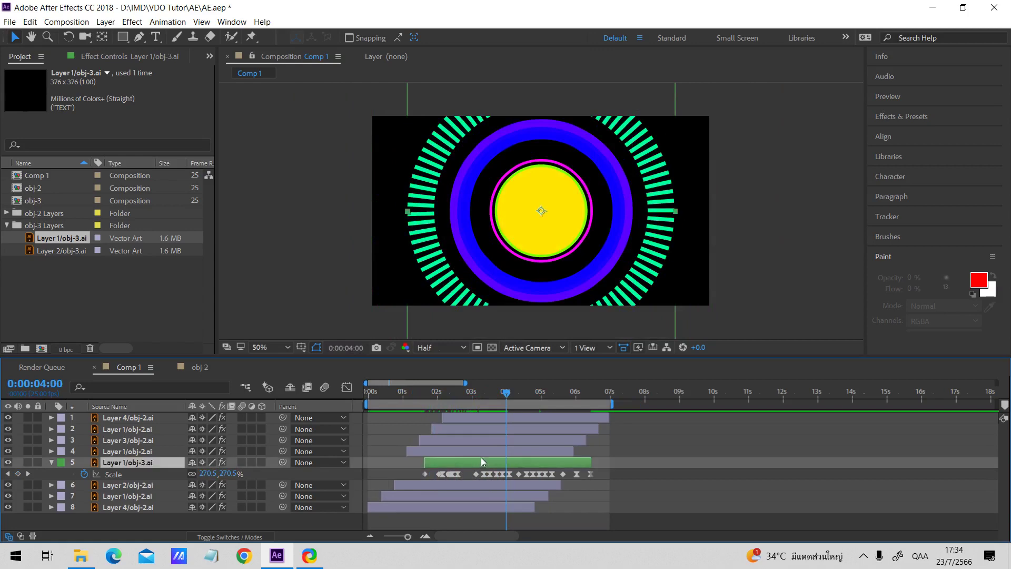
key(ctrl+d)
drag(135, 459, 140, 430)
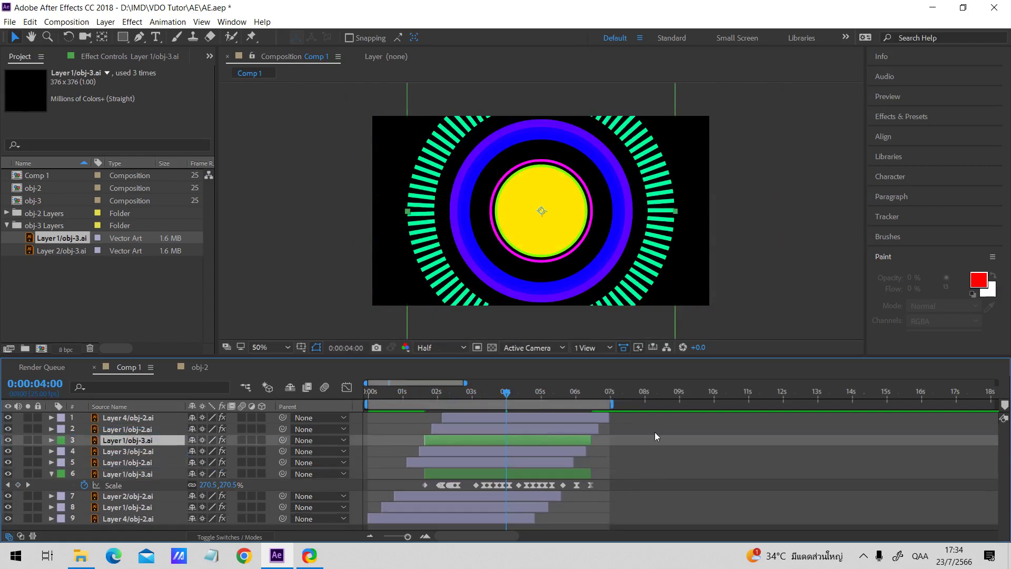
- Shift the Layer 1/obj-3.ai copy to start at about 2.9 s and replace its source with Layer 2/obj-3.ai
drag(525, 441, 570, 435)
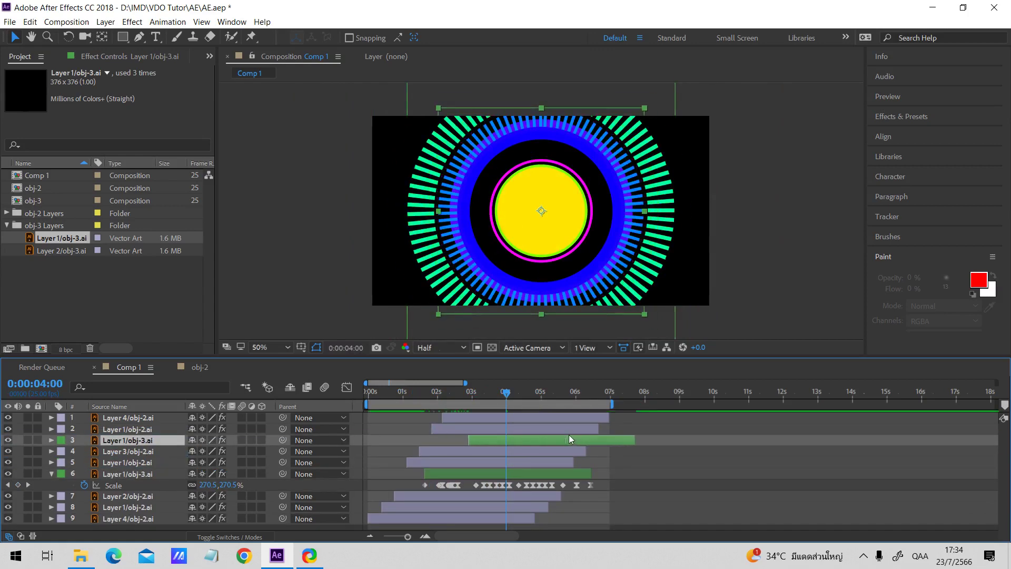
drag(73, 248, 128, 340)
drag(153, 441, 153, 440)
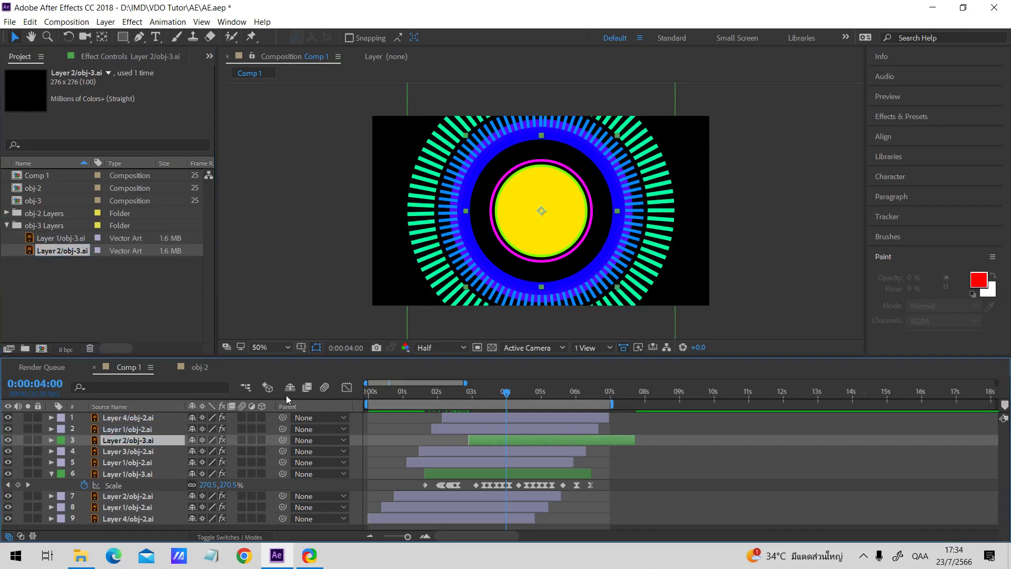
- Extend the end of the work area to about 8.4 s and go to 0:00:05:21
drag(501, 398, 656, 405)
click(521, 390)
drag(524, 392, 571, 392)
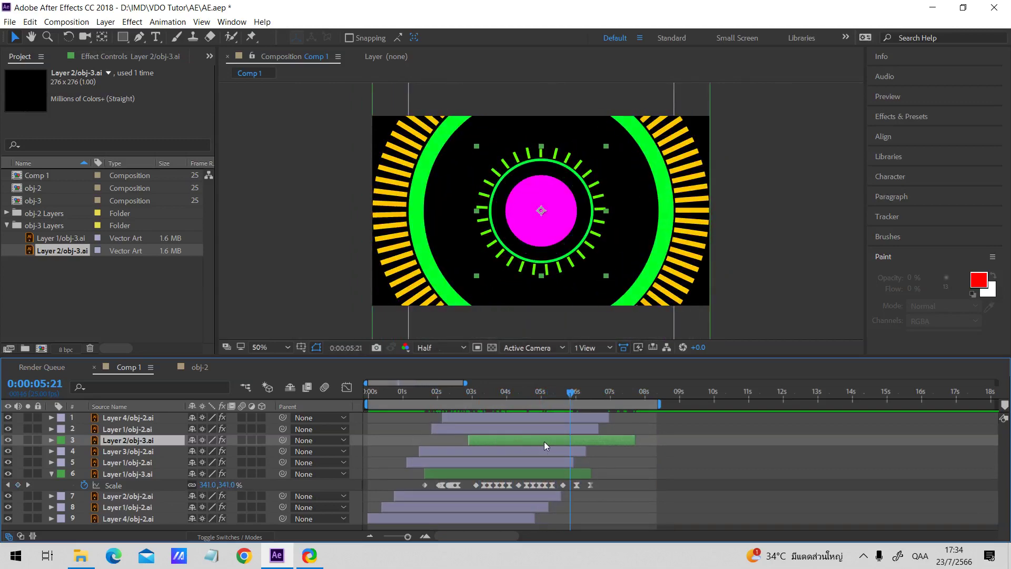
- Duplicate Layer 2/obj-3.ai, put one copy at the top of the stack starting at about 3.2 s, and start the lower one at about 2.6 s
key(ctrl+d)
drag(128, 441, 163, 415)
drag(496, 450, 486, 450)
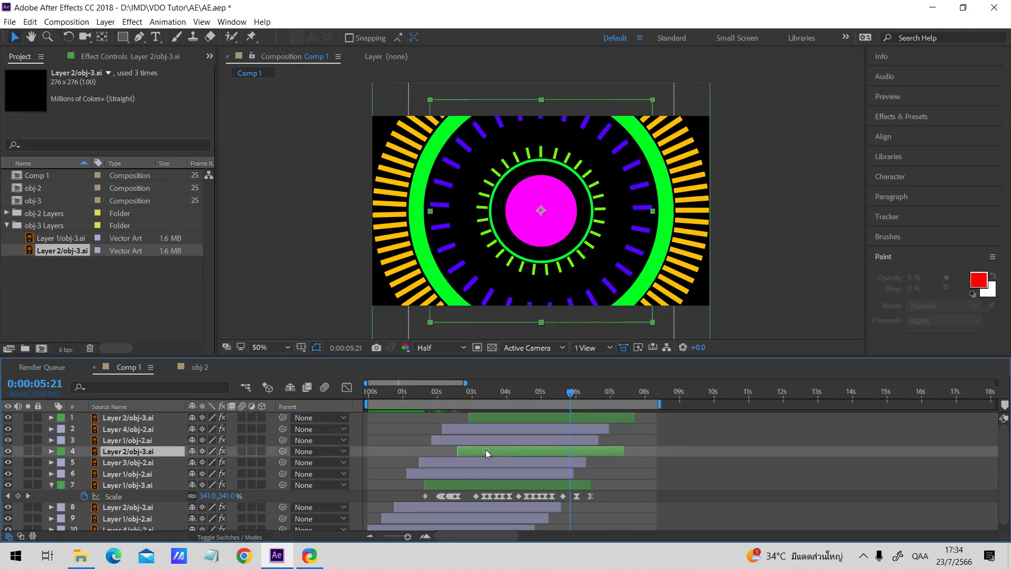
drag(497, 414, 507, 416)
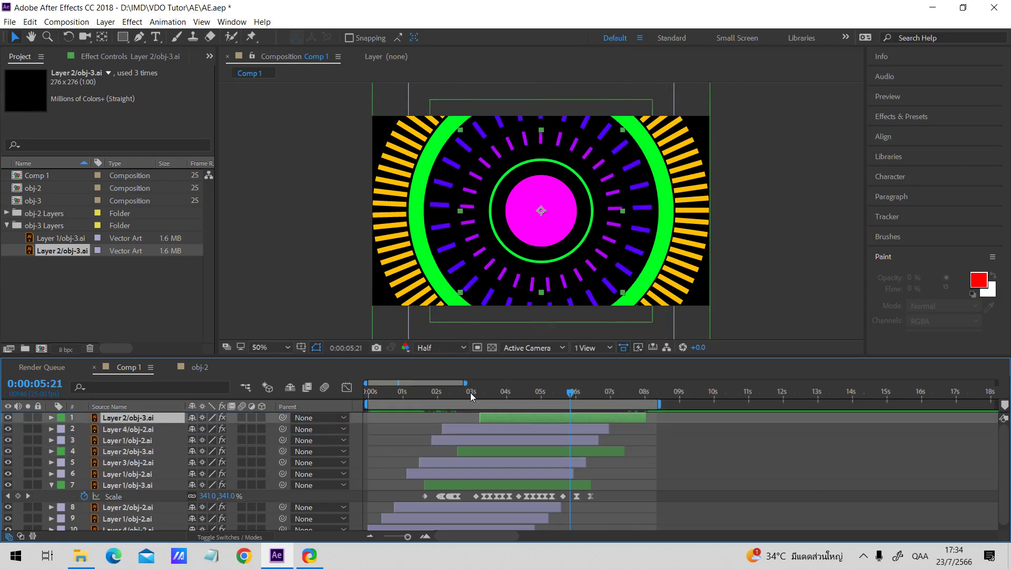
- Select all but the last Scale keyframe of the topmost Layer 2/obj-3.ai and, at the 0:00:06:18 keyframe, lower the scale to 205%
click(531, 393)
drag(561, 399, 619, 394)
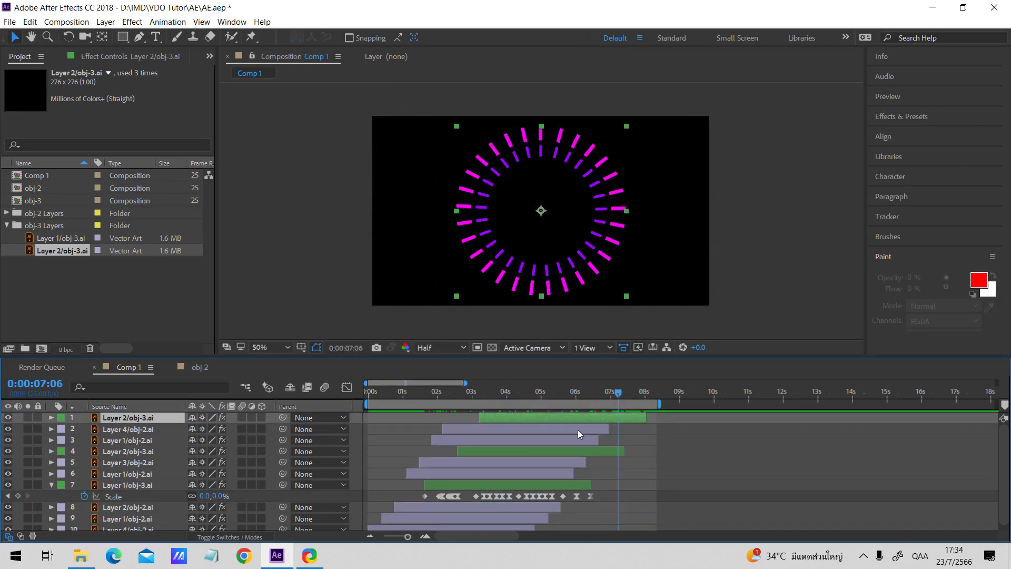
click(621, 436)
click(615, 418)
drag(477, 396, 597, 412)
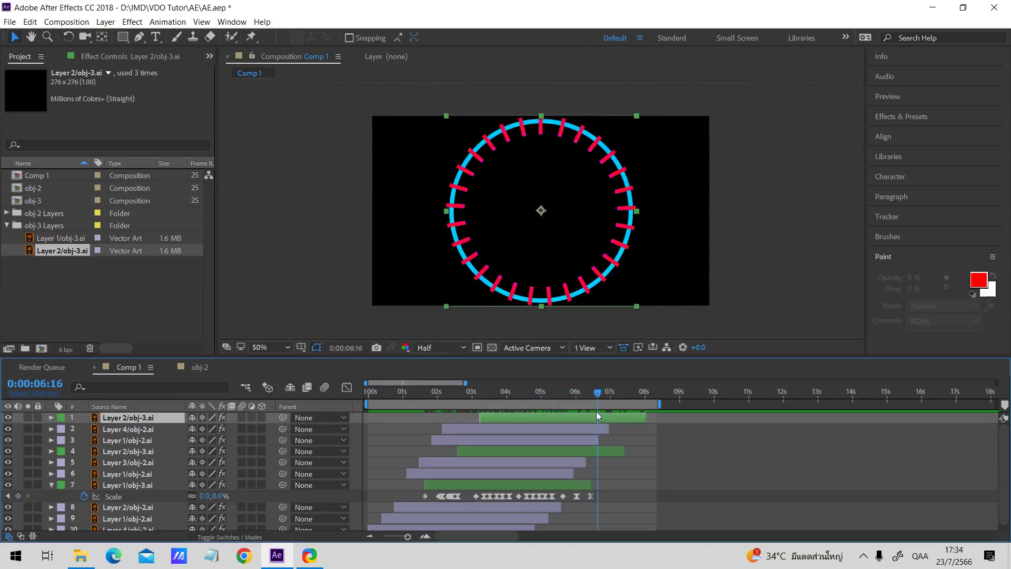
key(s)
drag(450, 422, 636, 428)
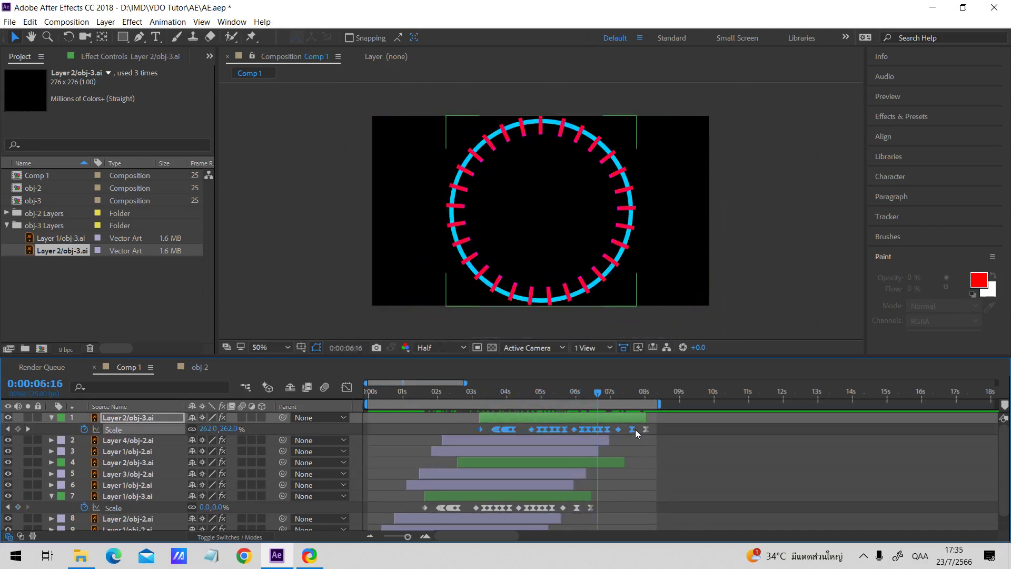
click(28, 429)
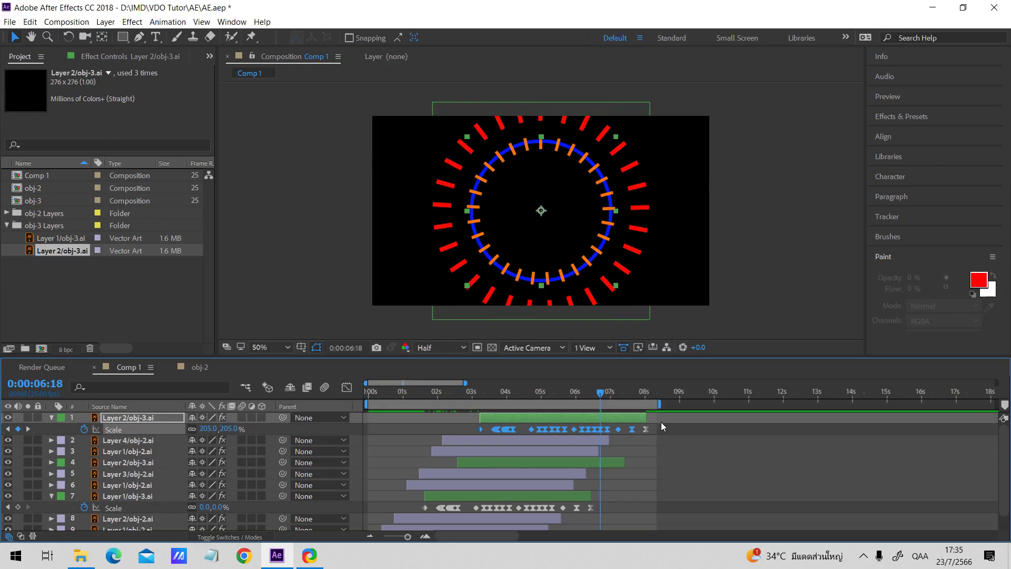
key(u)
key(u)
key(u)
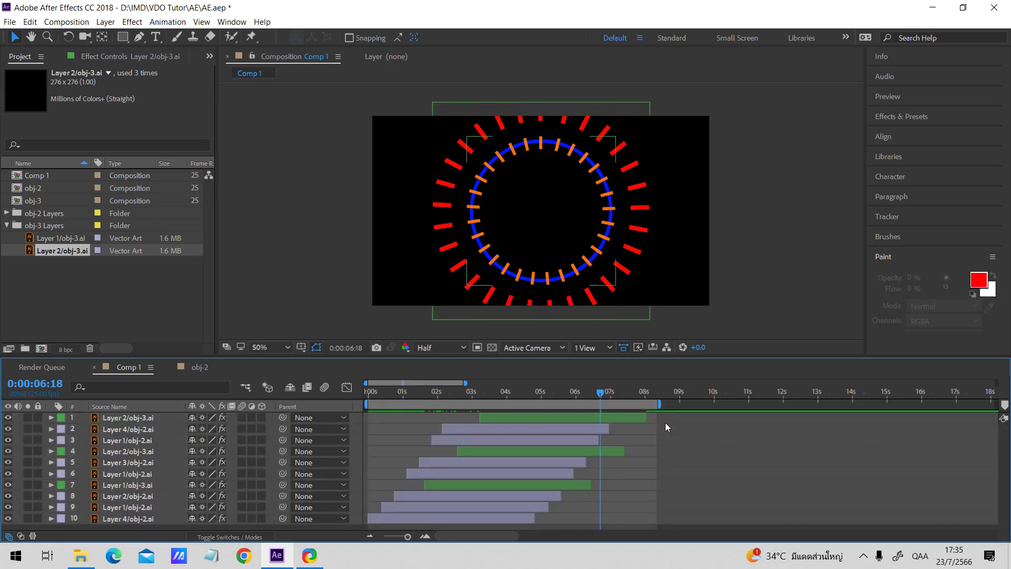
- Preview the animation and check the composition at 0:00:03:10
key(space)
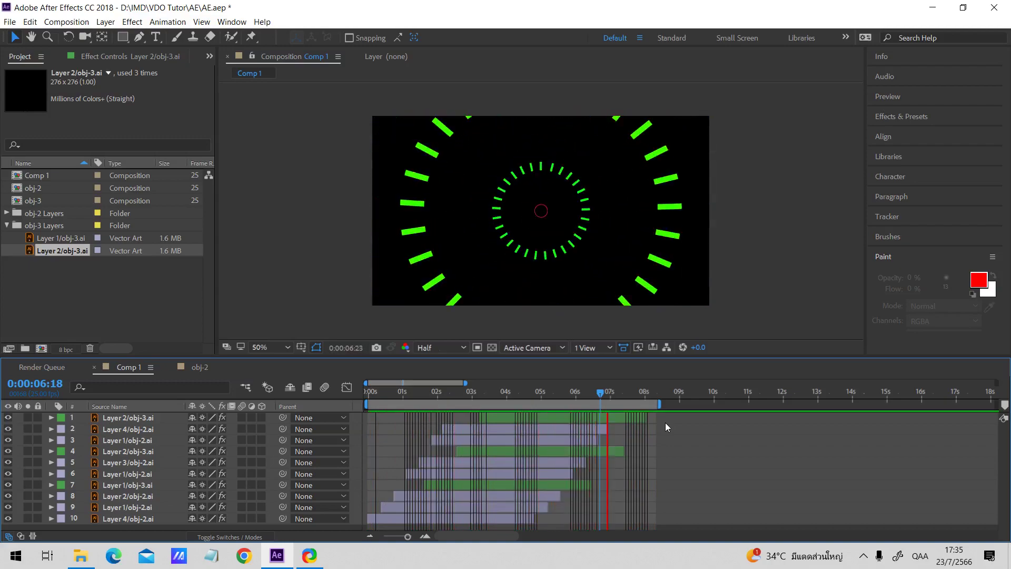
click(485, 392)
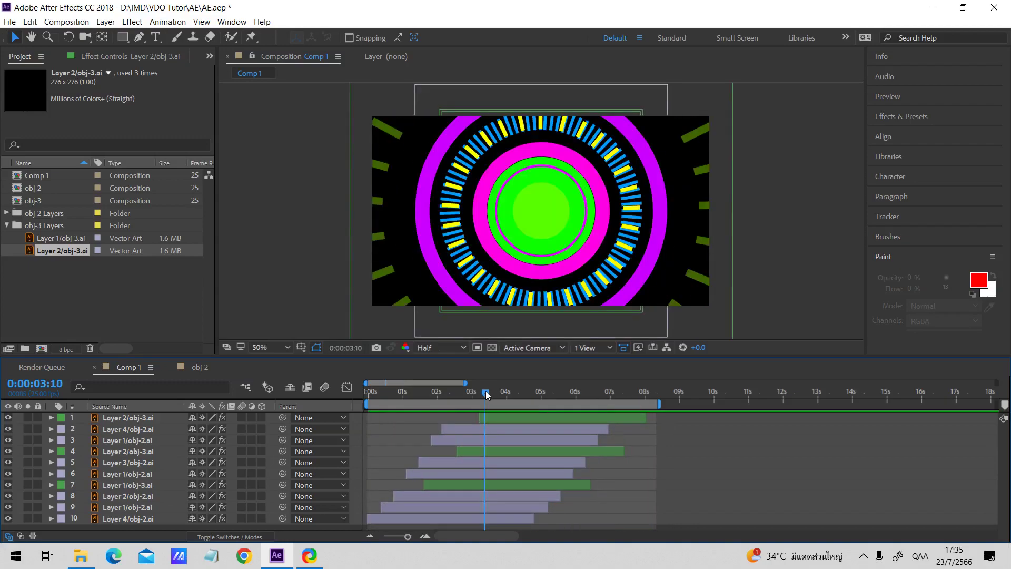
drag(462, 399, 485, 401)
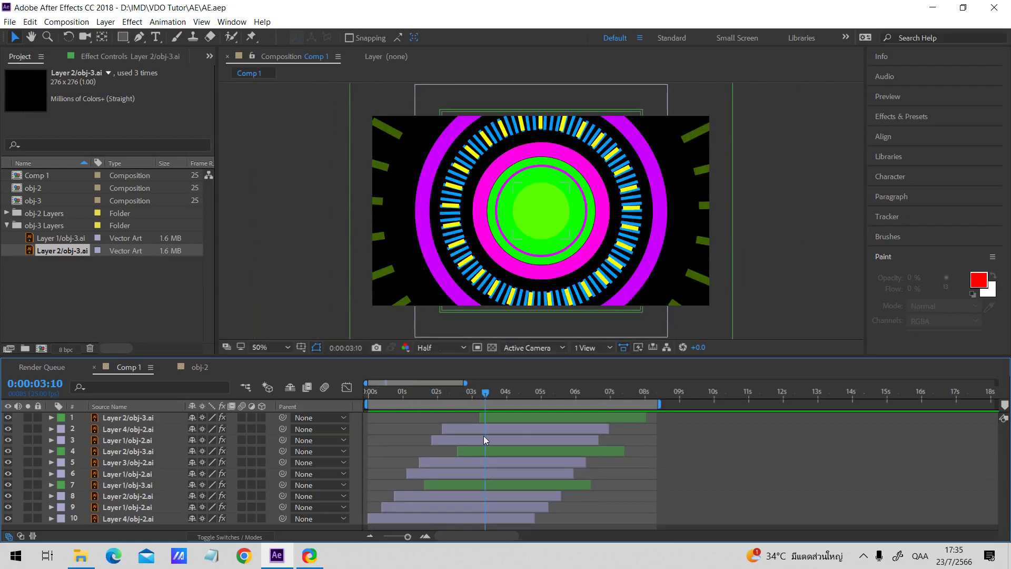
- Duplicate the three lowest layers, Layer 2/obj-2.ai, Layer 1/obj-2.ai and Layer 4/obj-2.ai
click(427, 497)
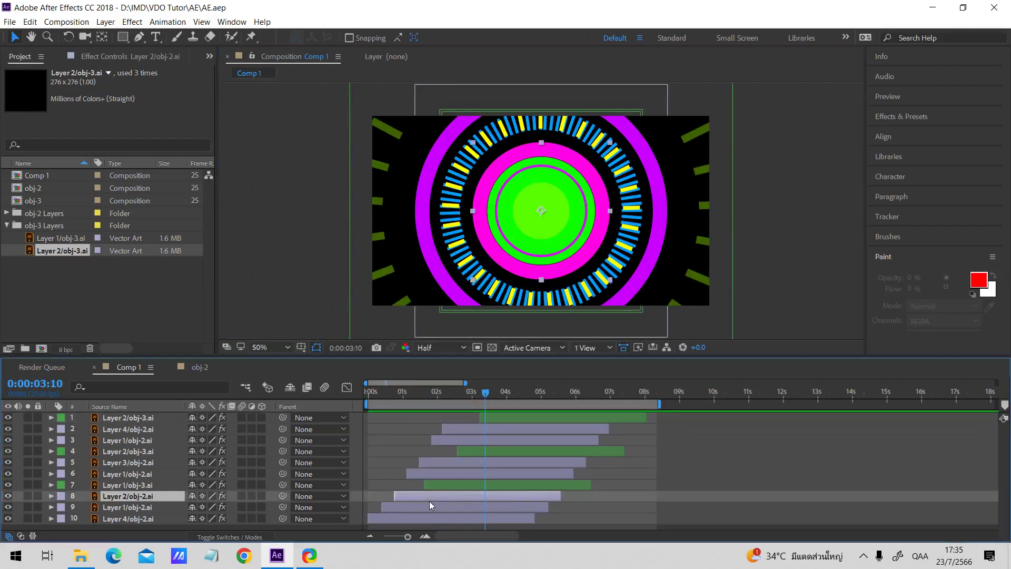
click(435, 507)
drag(419, 399, 451, 396)
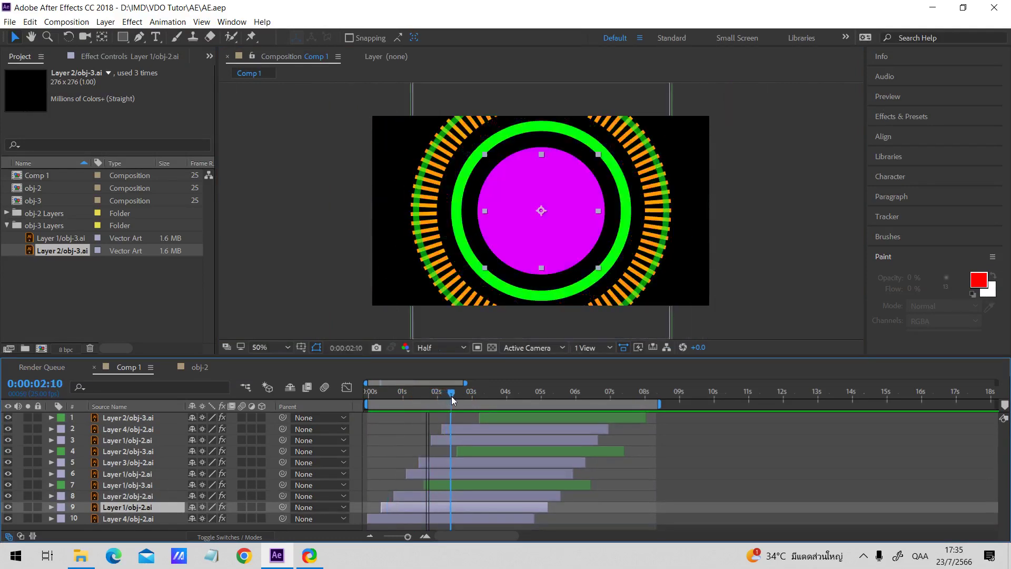
click(427, 500)
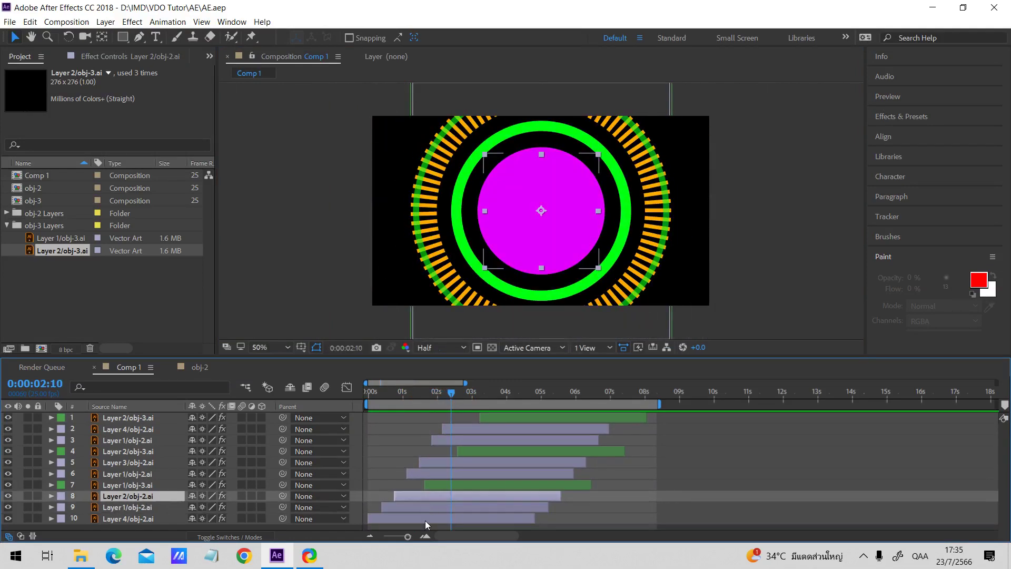
shift+click(425, 521)
key(ctrl+d)
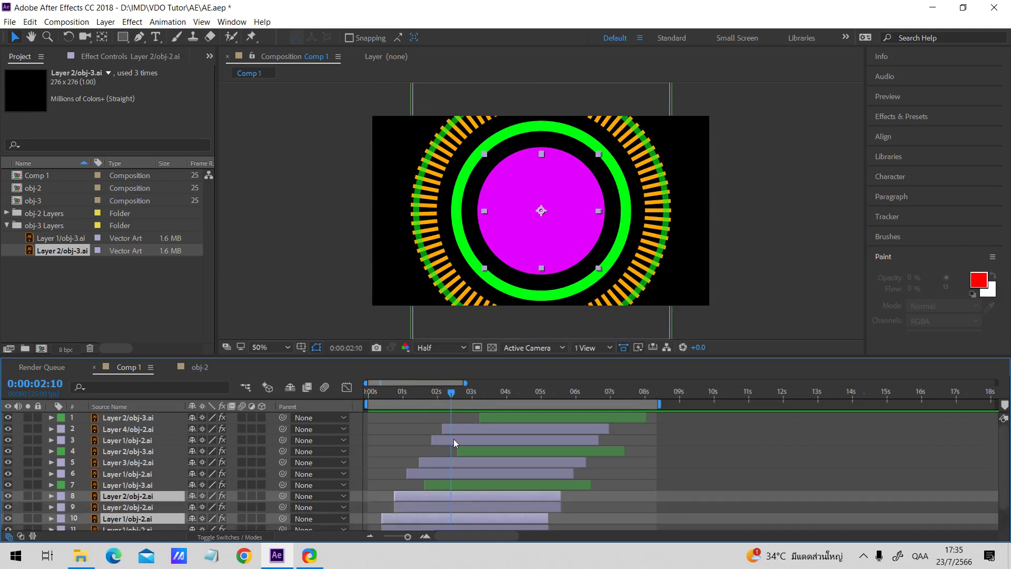
- Move the three duplicated obj-2 layers to the top of the layer stack and give them the Cyan label
scroll(451, 438, down, 1)
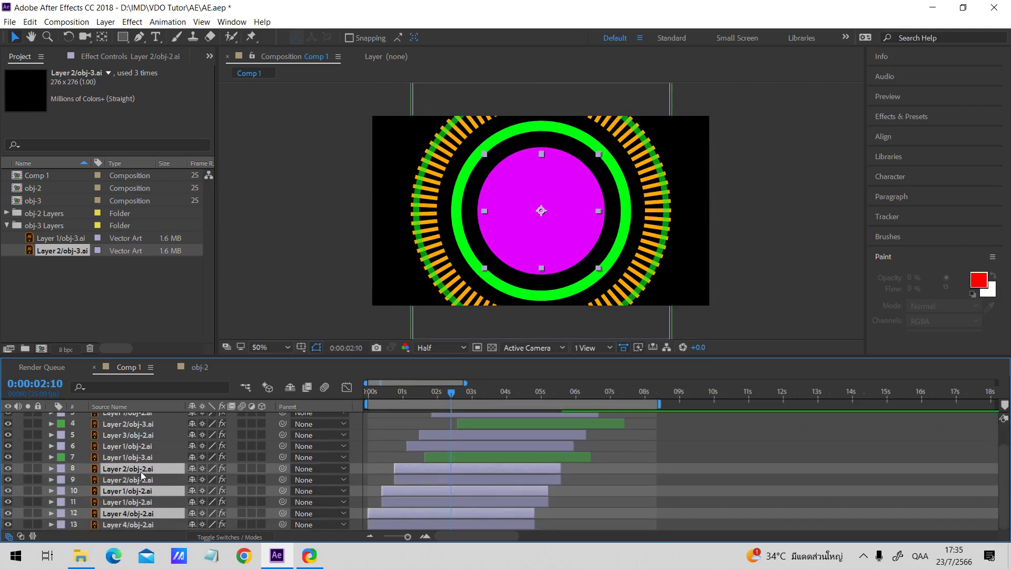
drag(141, 474, 153, 418)
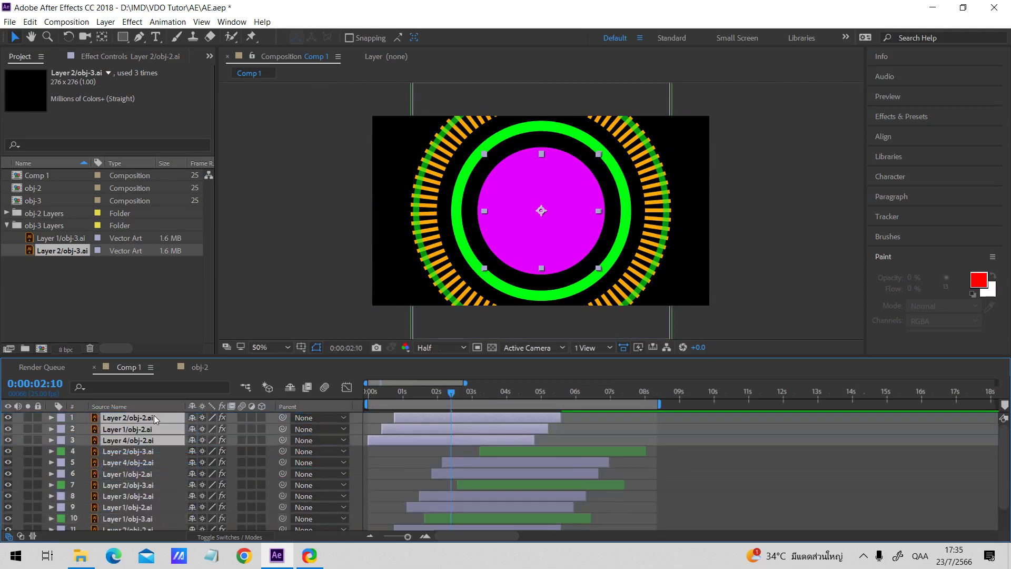
click(61, 440)
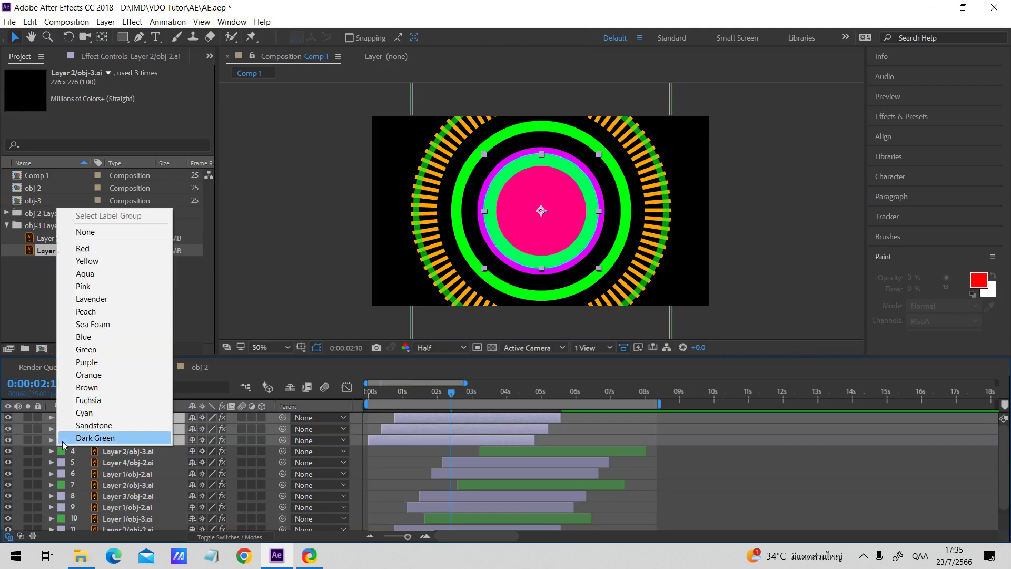
click(80, 413)
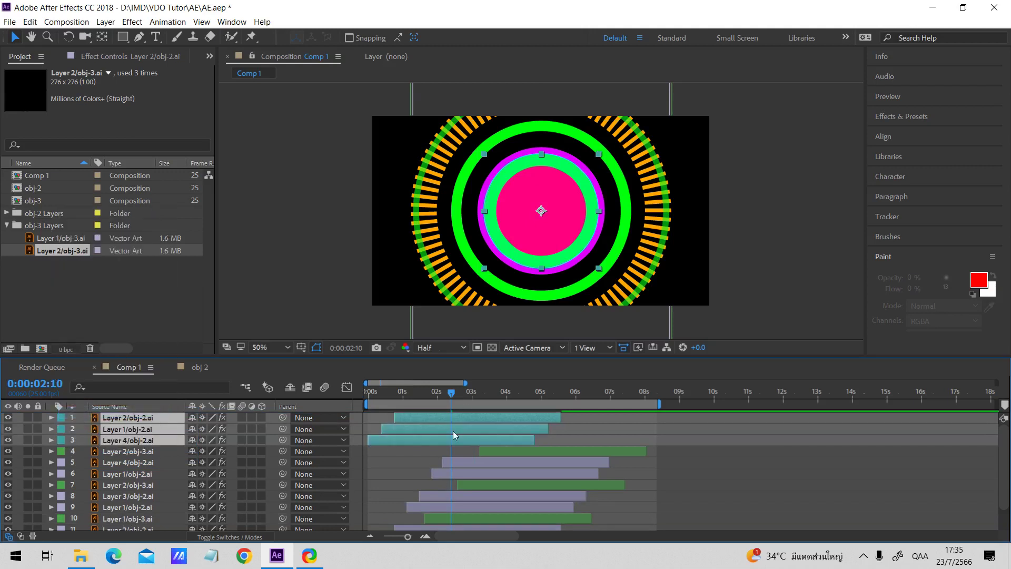
- Position the cyan copies on the frame corners: Layer 4/obj-2.ai at the bottom-left, Layer 1/obj-2.ai at the top-right and Layer 2/obj-2.ai at the top-left
click(404, 447)
click(407, 445)
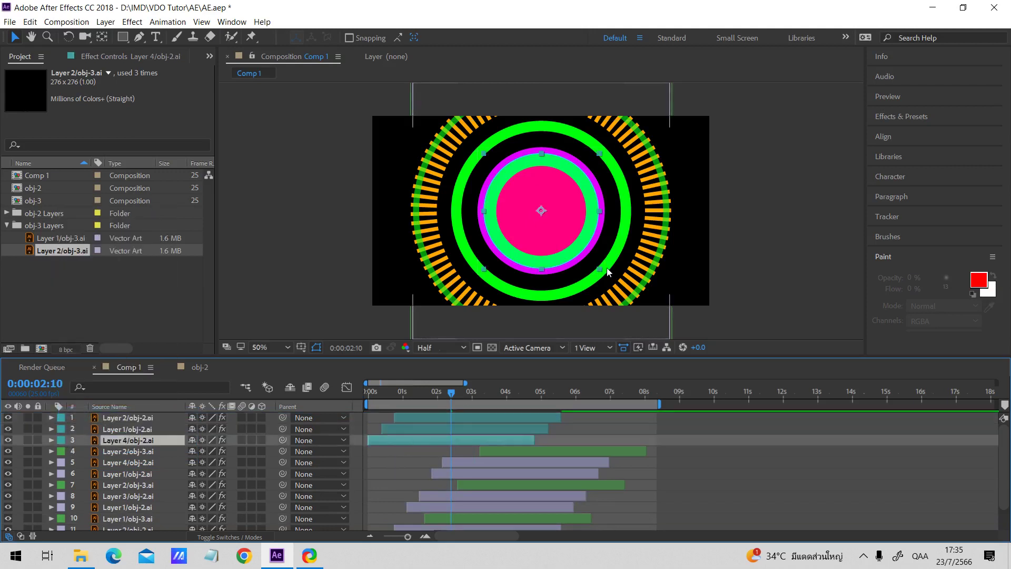
drag(475, 256, 383, 319)
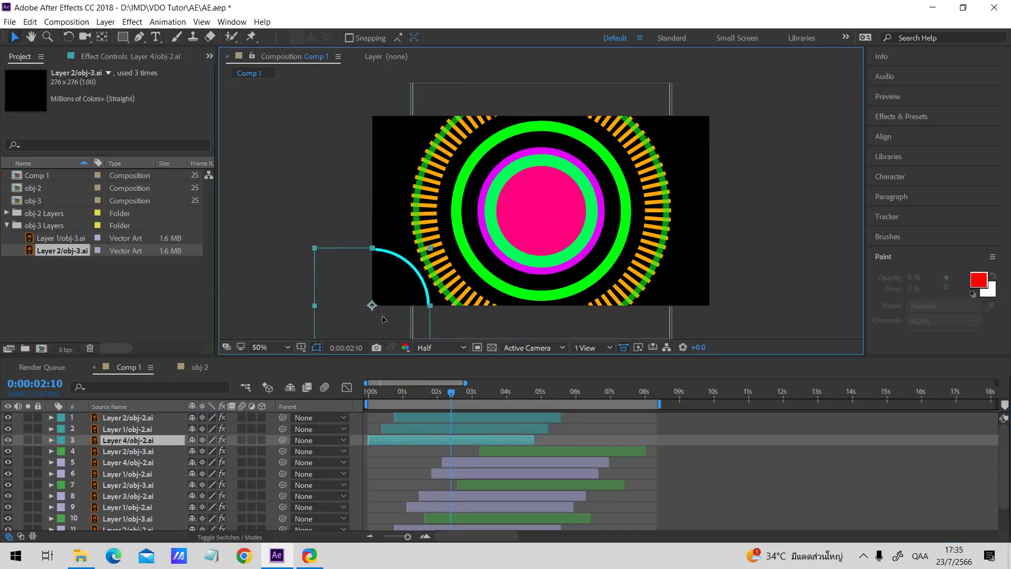
click(443, 430)
drag(537, 240, 706, 149)
click(444, 418)
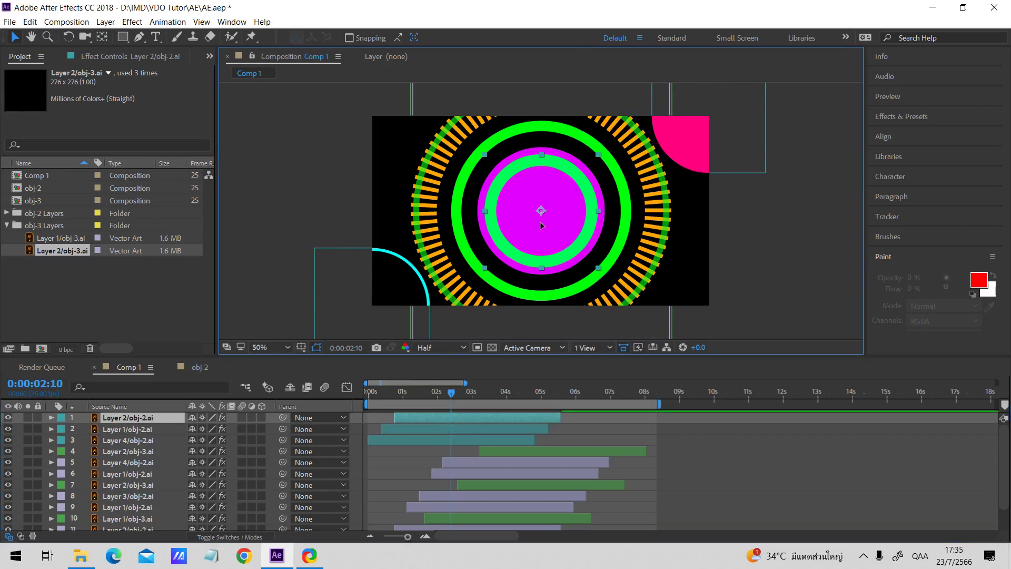
drag(573, 251, 396, 147)
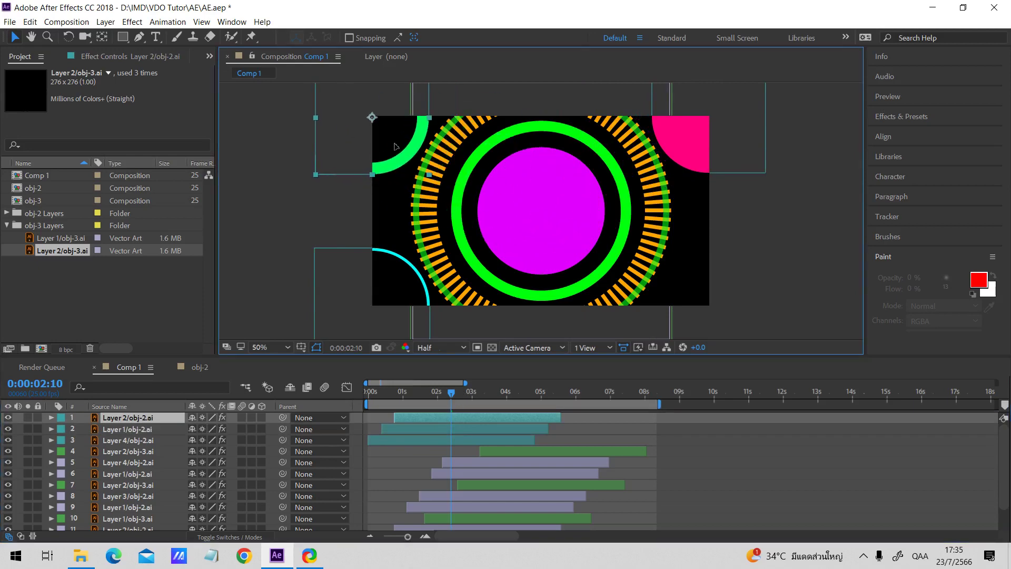
- Try moving the cyan-labelled Layer 1/obj-2.ai circle inward from the top-right corner and preview the animation
click(401, 449)
drag(380, 393, 470, 396)
drag(702, 112, 617, 177)
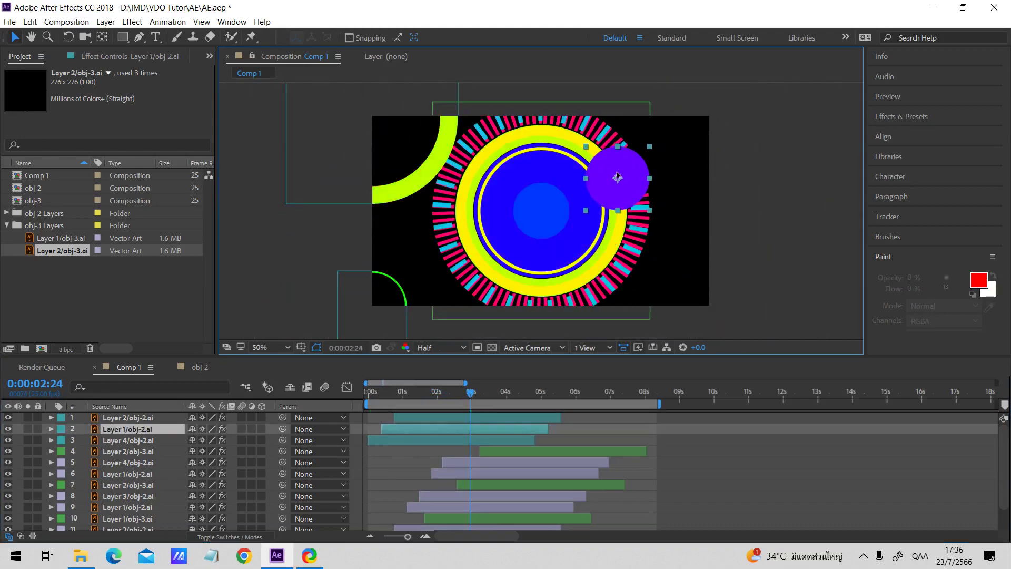
click(403, 457)
drag(399, 393, 406, 395)
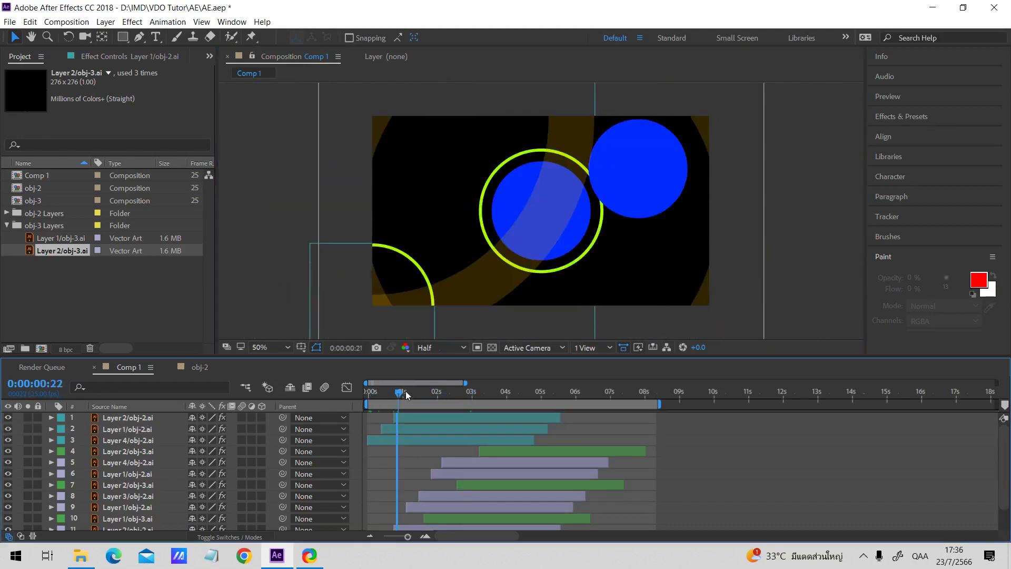
key(space)
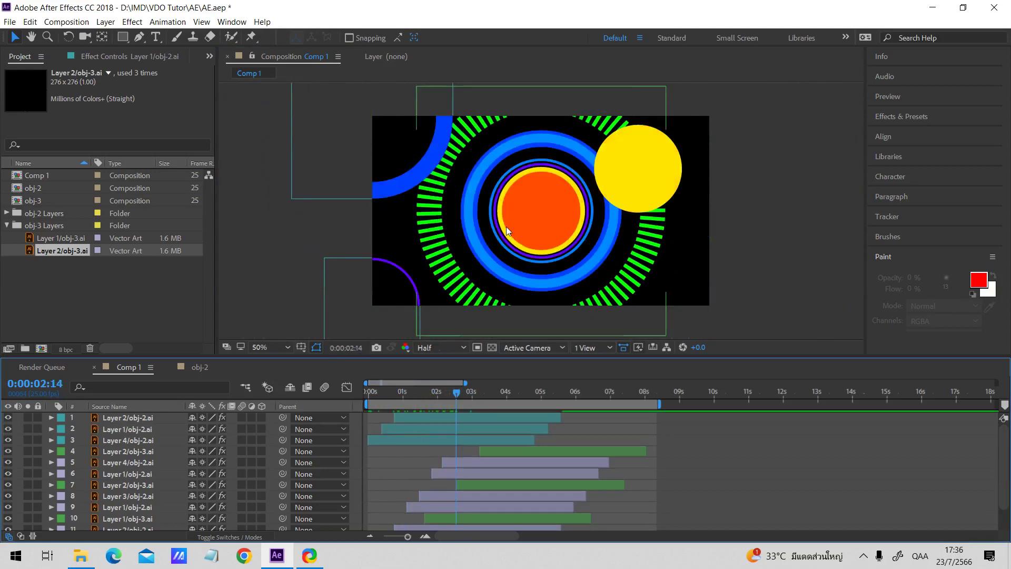
- Move the cyan-labelled Layer 2/obj-2.ai ring inward to the upper left of the central circles and send its layer to the bottom of the stack
click(424, 164)
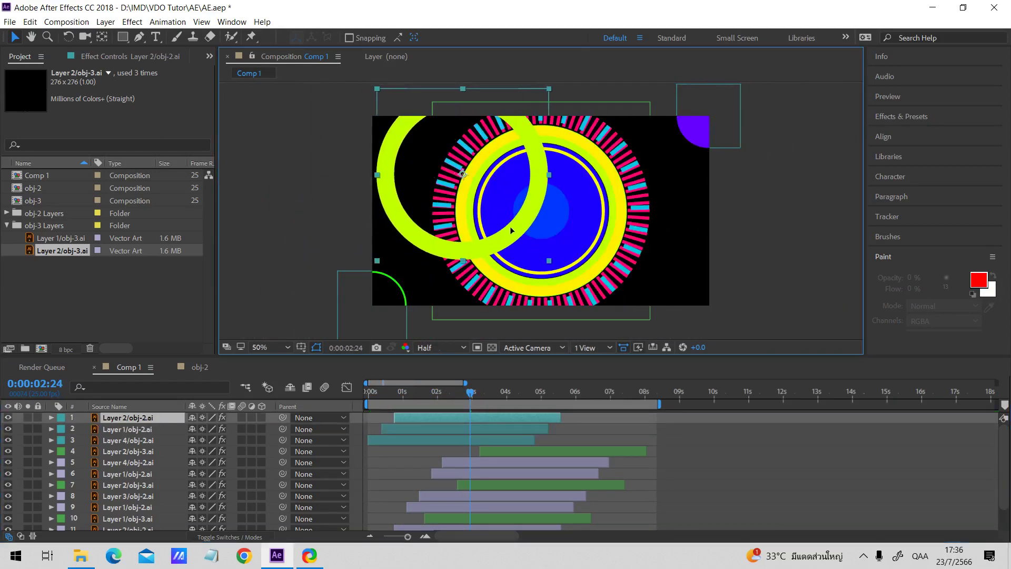
drag(512, 230, 513, 227)
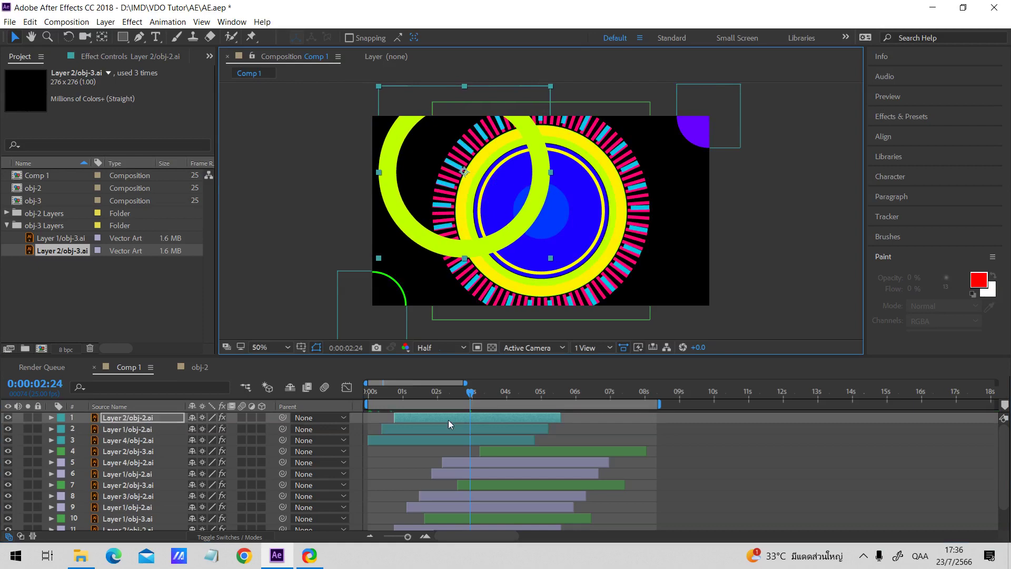
drag(373, 402, 458, 389)
click(393, 221)
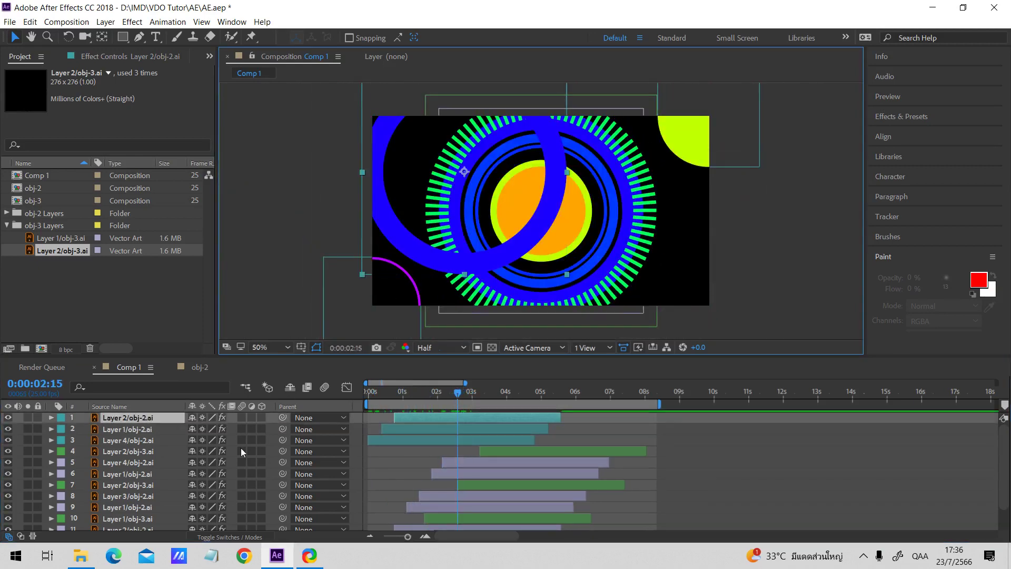
drag(130, 419, 128, 528)
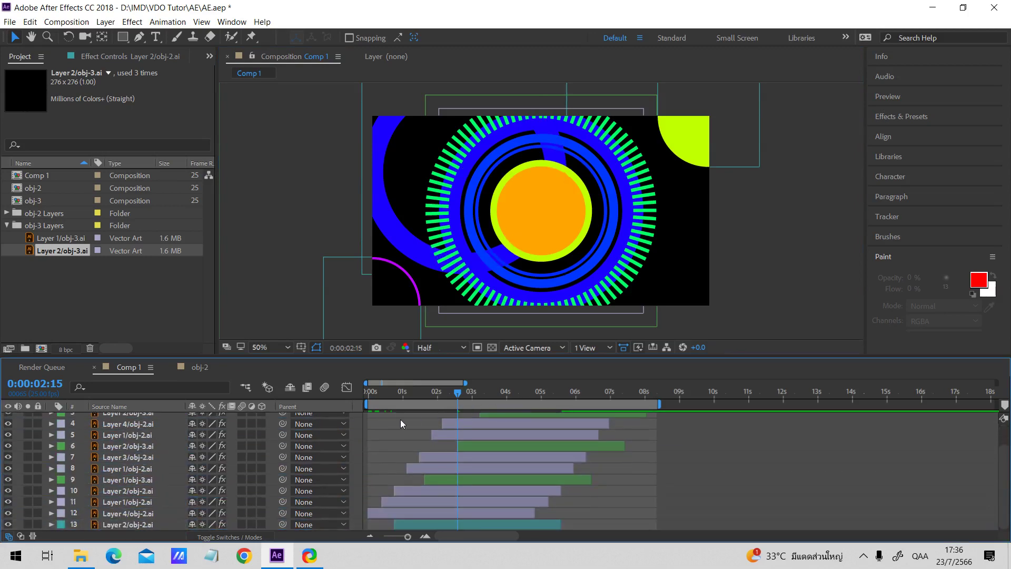
- Duplicate the three cyan-labelled obj-2 layers and shift the copies about 1.7 s later in time
drag(391, 391, 472, 397)
scroll(457, 425, up, 2)
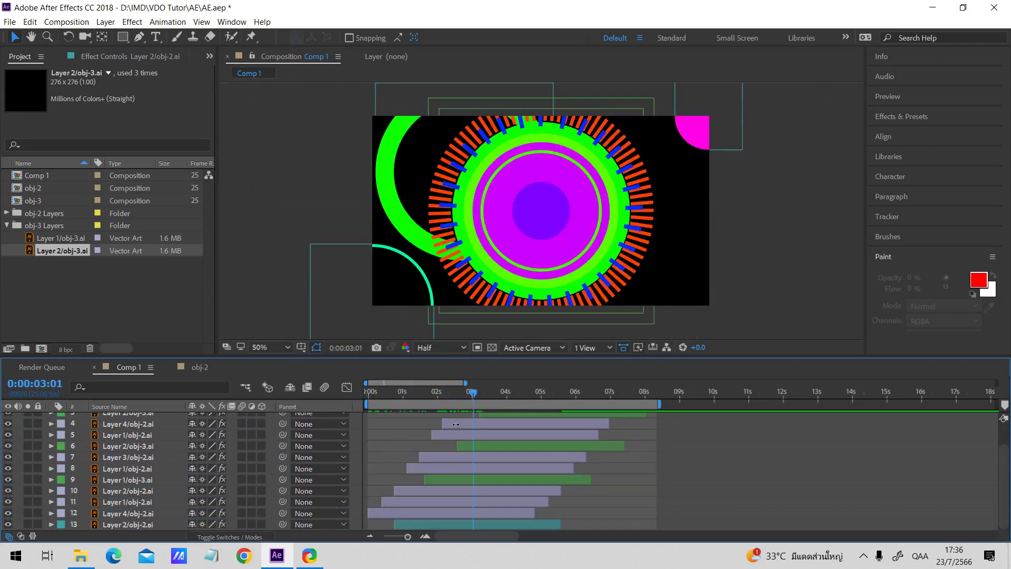
click(453, 422)
shift+click(452, 428)
scroll(433, 449, down, 2)
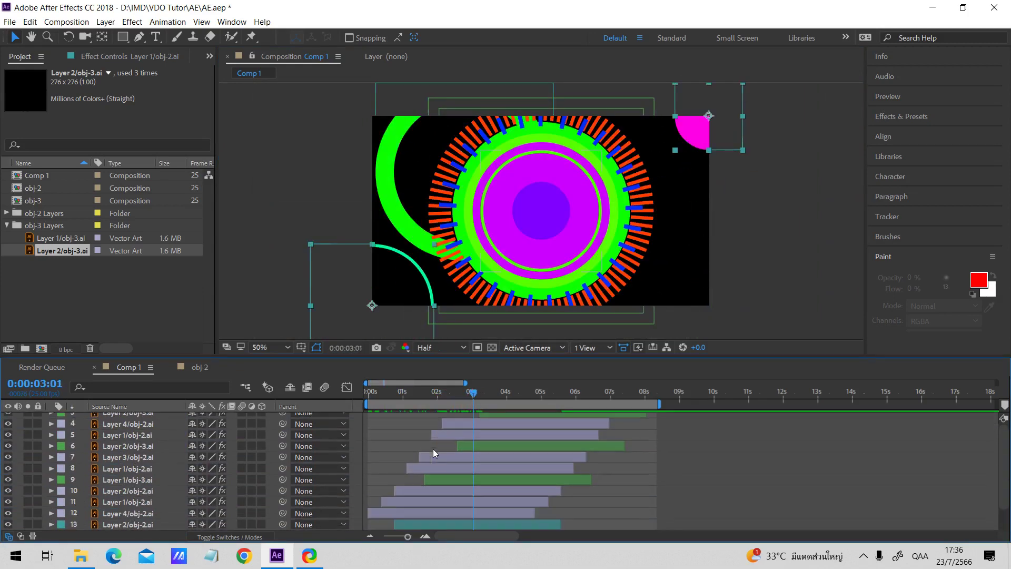
click(423, 522)
scroll(460, 480, up, 2)
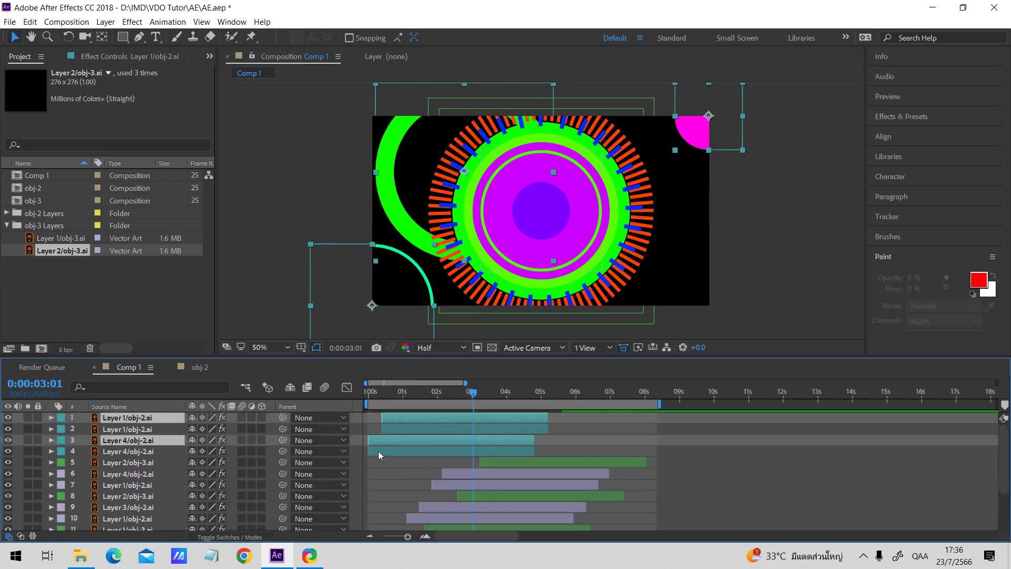
drag(432, 422, 490, 420)
click(504, 396)
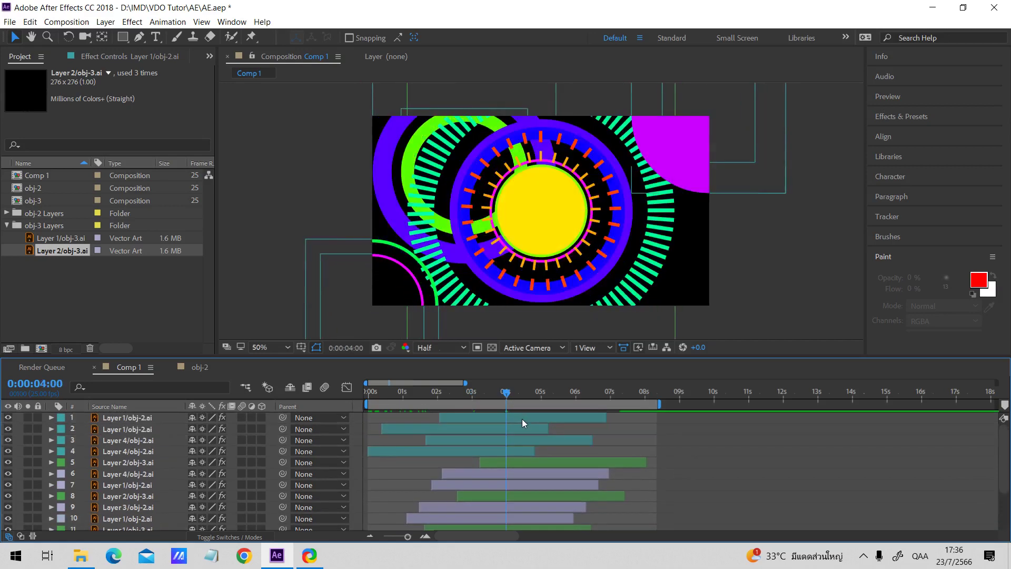
- Move the later Layer 1/obj-2.ai copy from the top-right to the bottom-right corner of the frame
click(523, 417)
drag(738, 173, 707, 346)
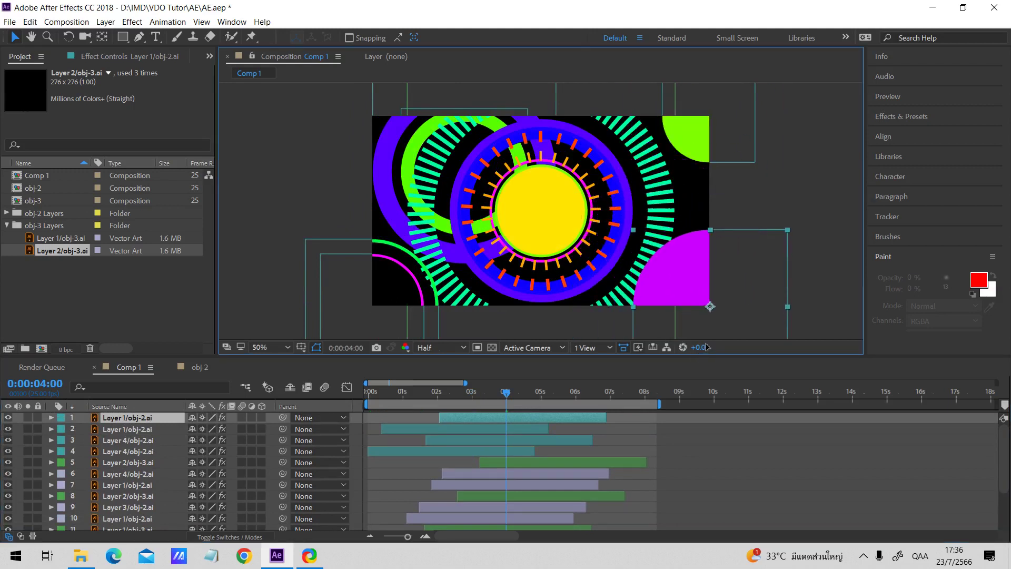
- Shift the earlier cyan-labelled Layer 1/obj-2.ai about 0.6 s later and move its circle to the frame's bottom edge, left of centre
click(506, 429)
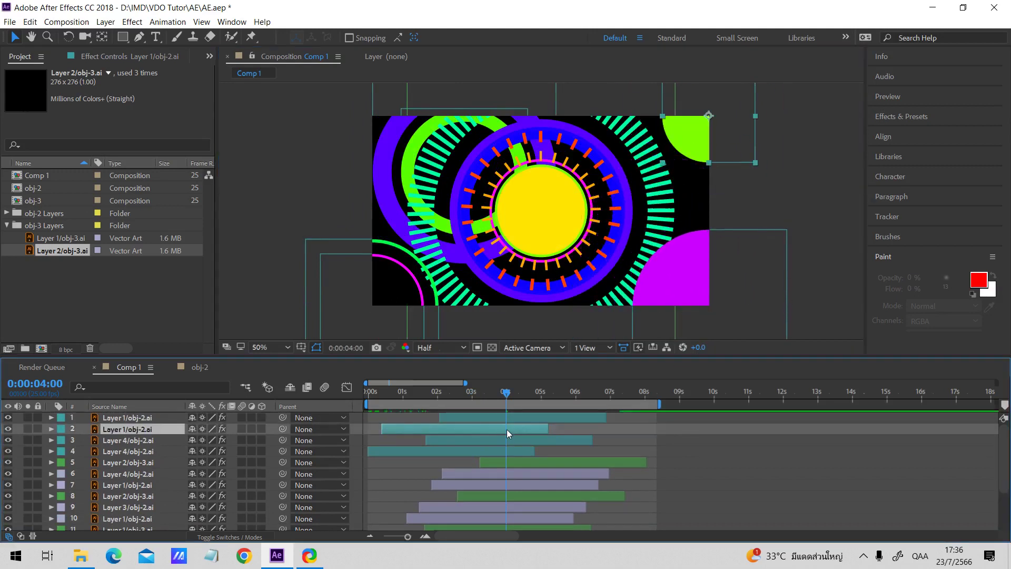
mouse_move(507, 429)
mouse_down()
mouse_move(539, 428)
mouse_move(527, 429)
mouse_up()
drag(697, 137, 465, 327)
- Move the later cyan-labelled Layer 2/obj-2.ai ring to the frame's top-right corner, preview the animation and save the project
scroll(501, 504, down, 3)
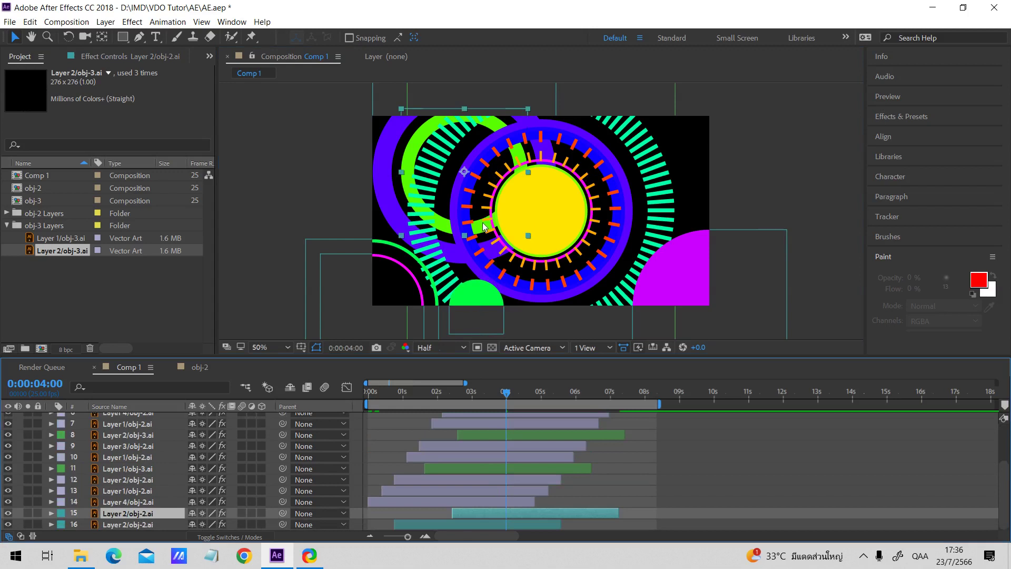
drag(540, 192, 692, 172)
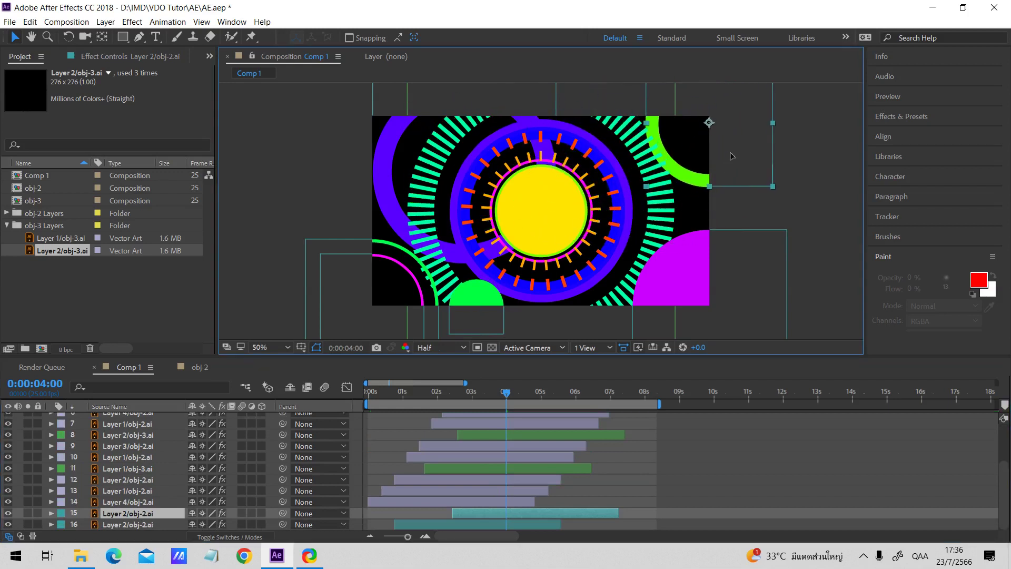
key(space)
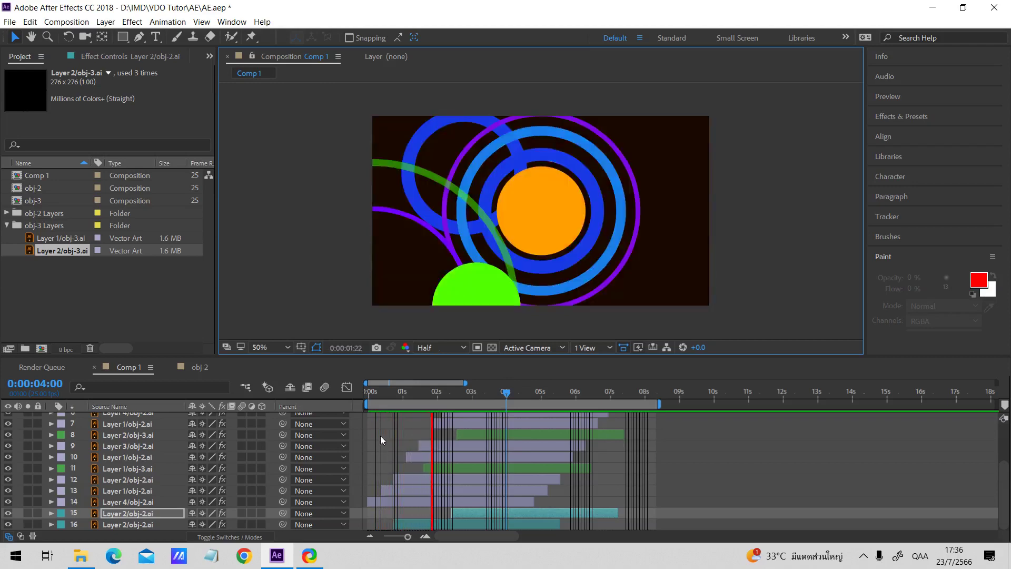
click(399, 392)
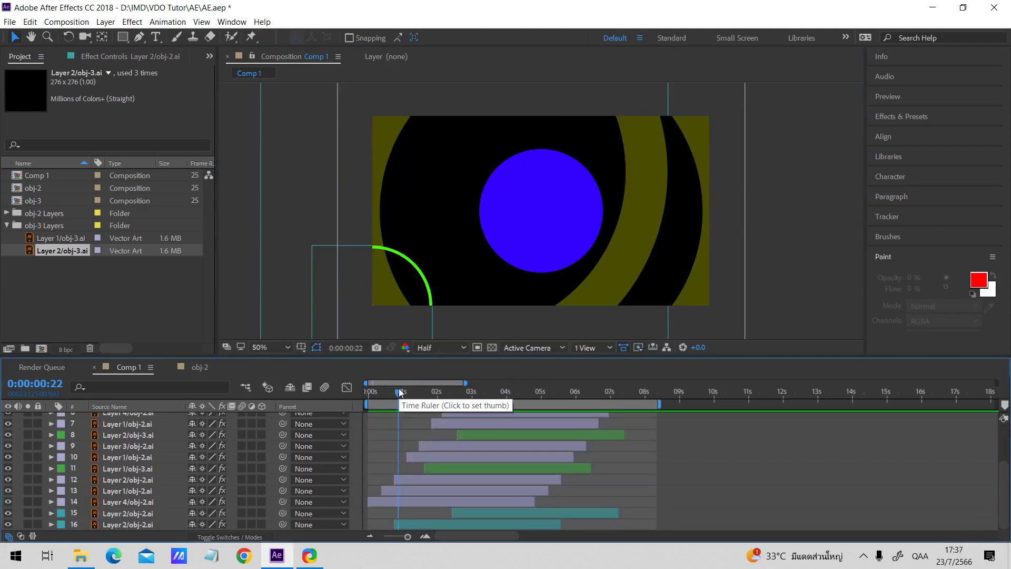
key(ctrl+s)
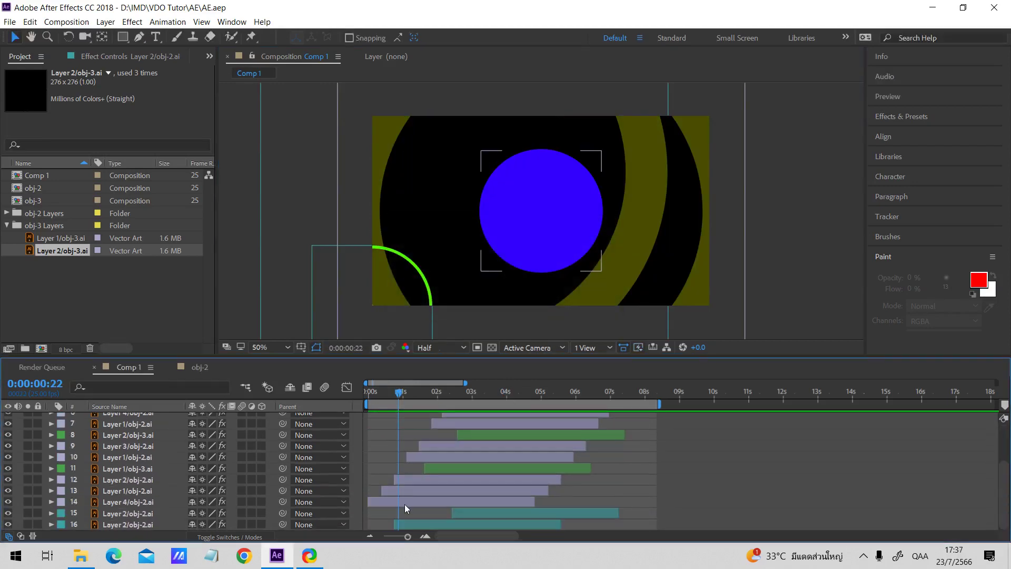
- Try duplicating the lowest Layer 4/obj-2.ai, placing the copy at the top of the stack and shifting it to start around 8.5 s
click(400, 502)
key(ctrl+d)
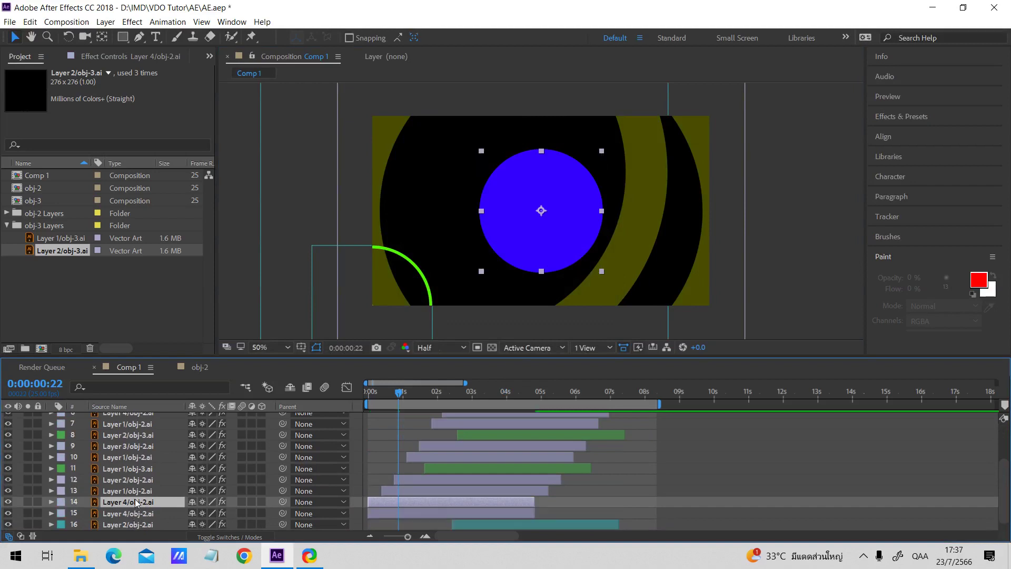
drag(136, 412, 136, 417)
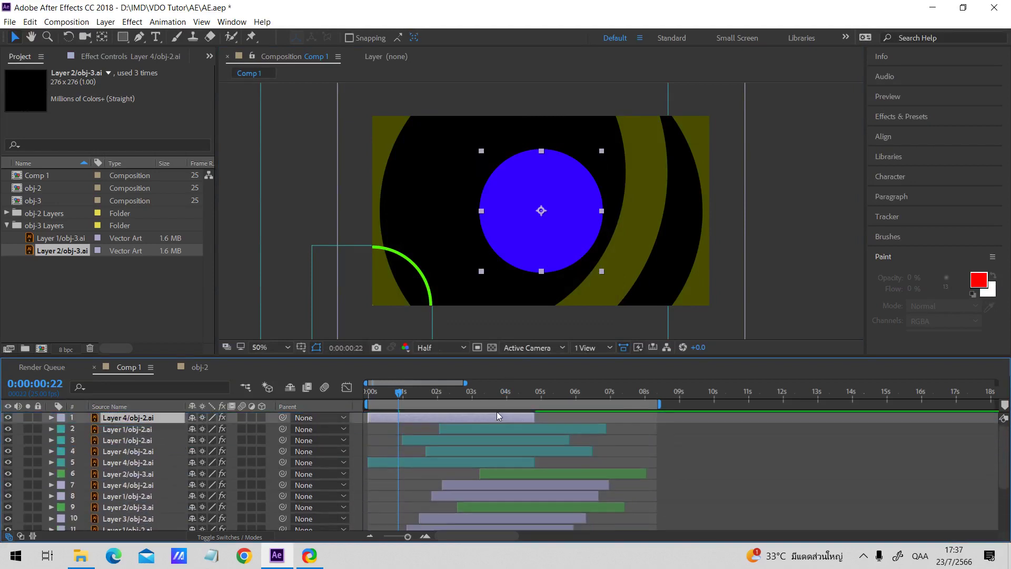
drag(498, 412, 714, 435)
click(692, 393)
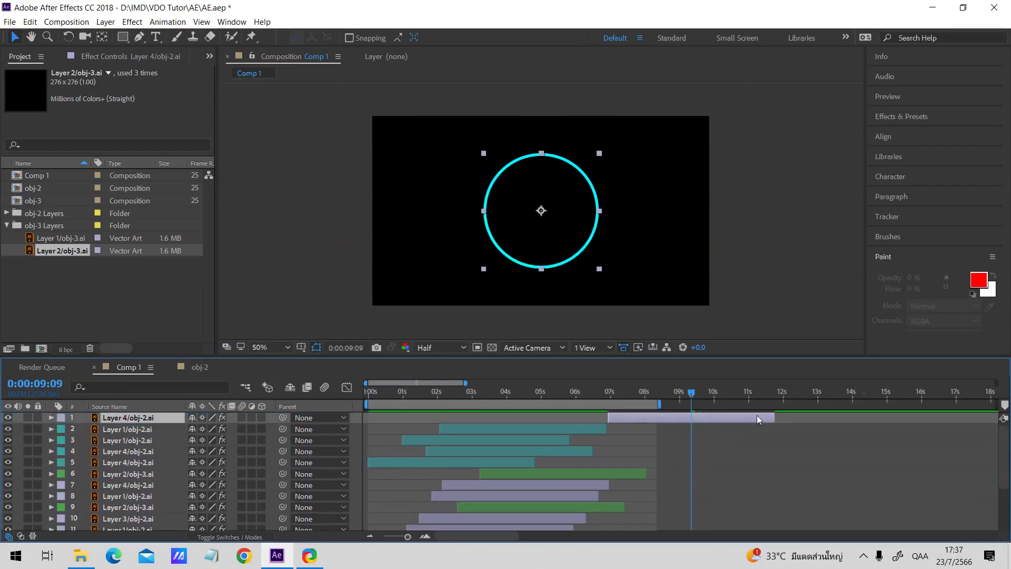
drag(721, 421, 775, 419)
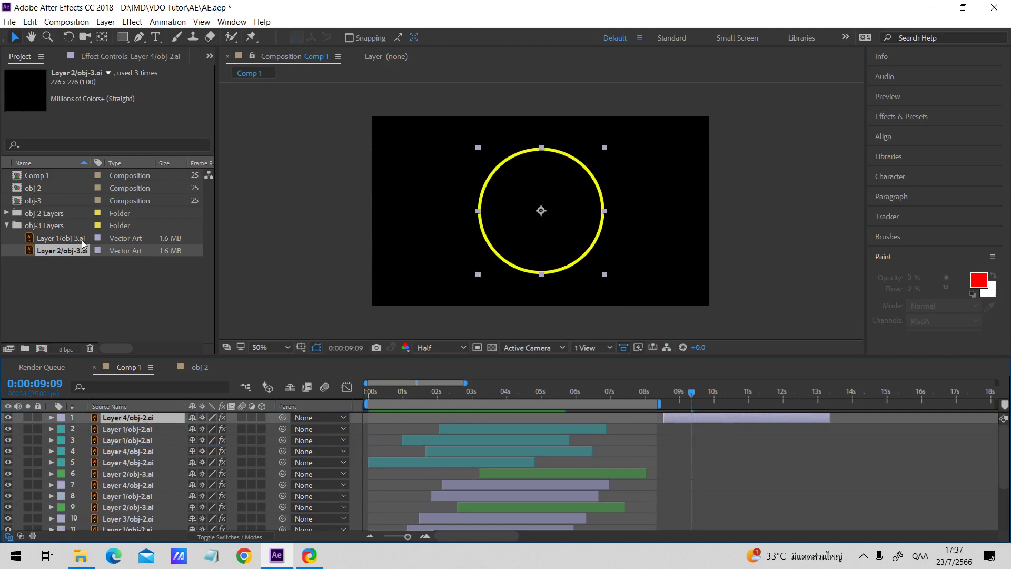
- Try replacing the duplicated layer's source with Layer 1/obj-2.ai and reveal its keyframed properties
click(6, 214)
click(59, 230)
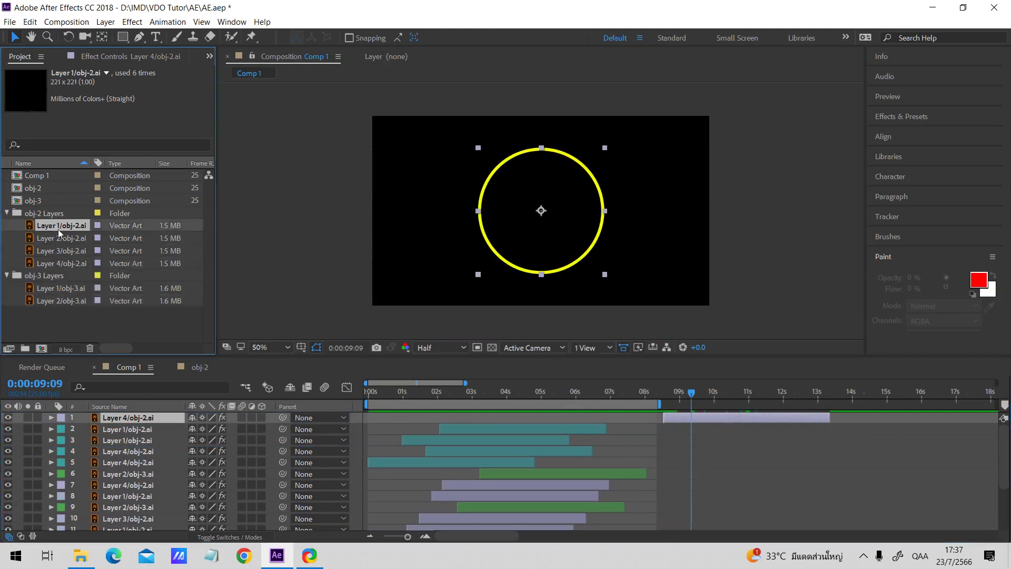
drag(116, 417, 117, 417)
drag(692, 394, 701, 396)
key(u)
drag(644, 430, 858, 454)
click(666, 466)
click(794, 468)
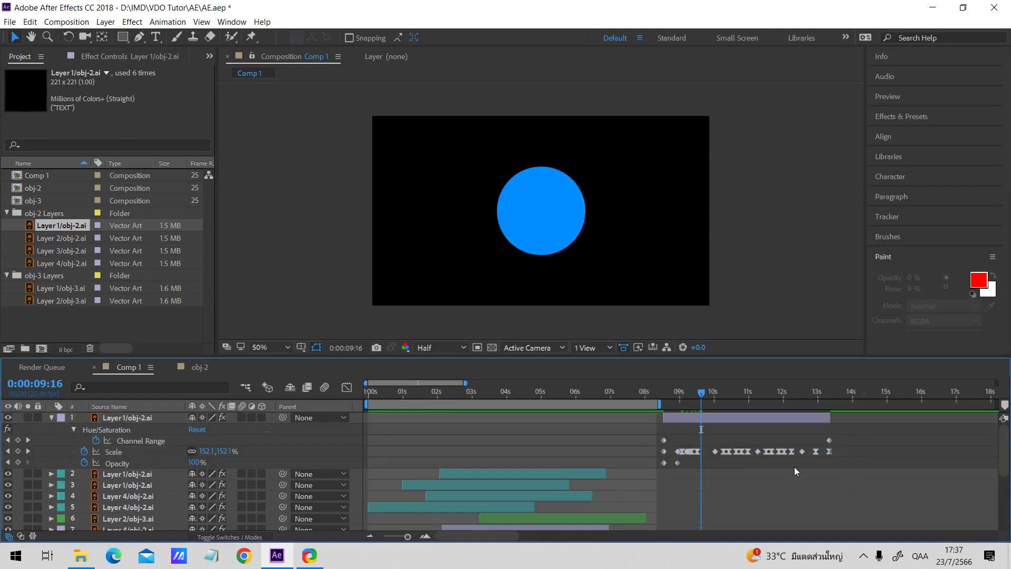
- Scrub the replaced Layer 1/obj-2.ai copy to 0:00:12:14 and delete that layer
drag(694, 391, 801, 413)
click(794, 416)
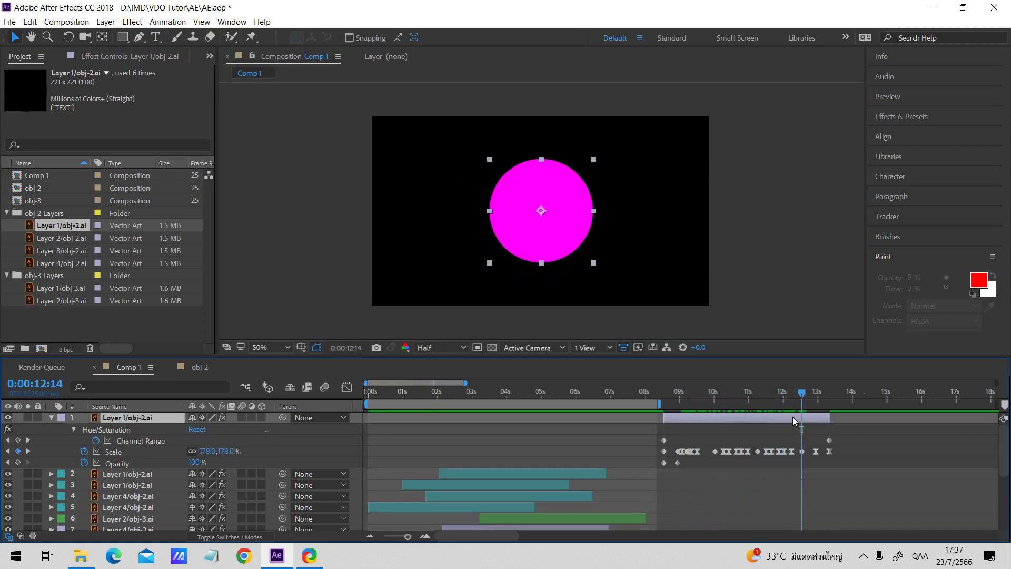
key(Delete)
- Scrub and preview the full Comp 1 animation and save the project
click(397, 393)
drag(396, 393, 491, 394)
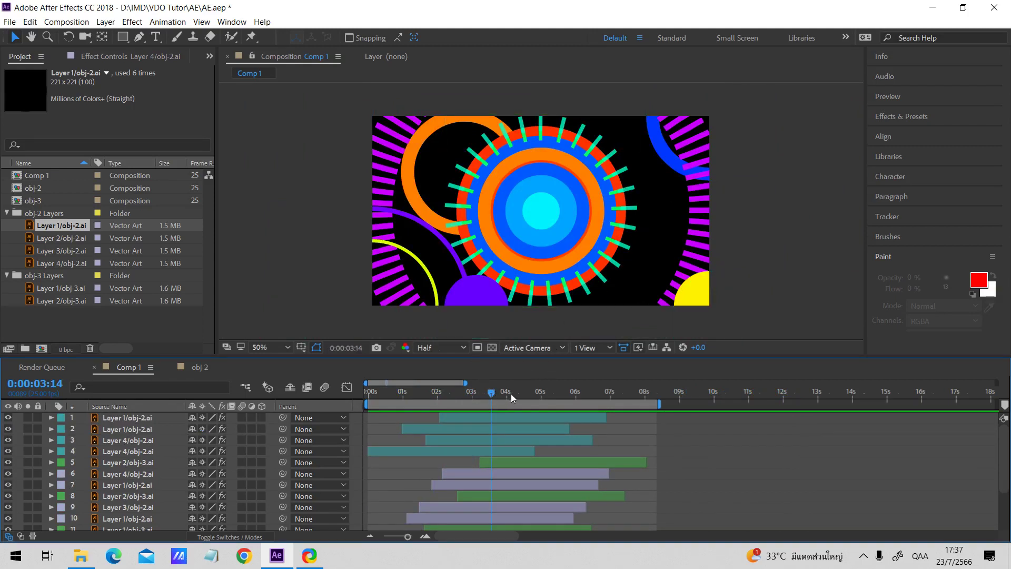
key(space)
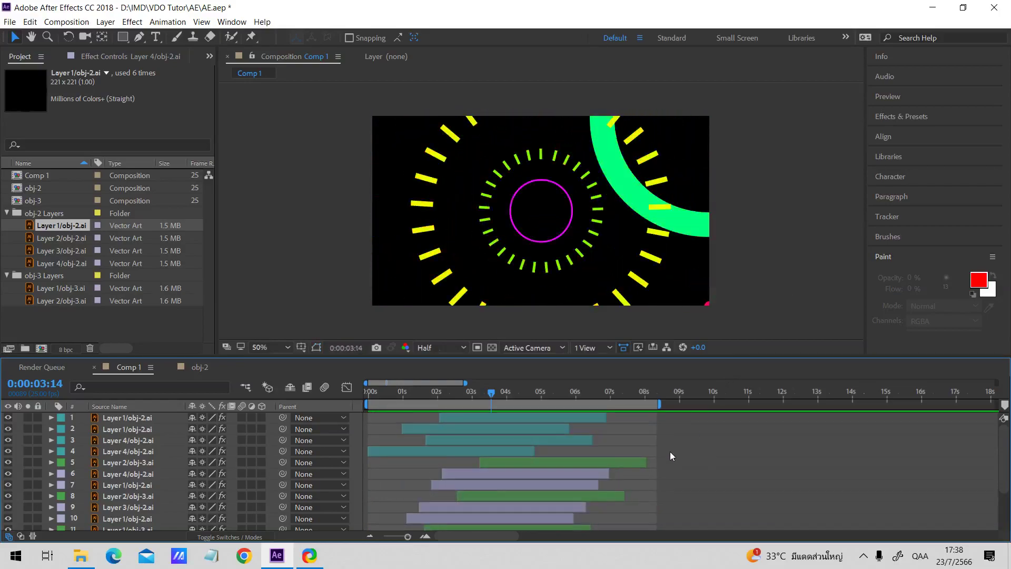
drag(506, 393, 632, 430)
key(ctrl+s)
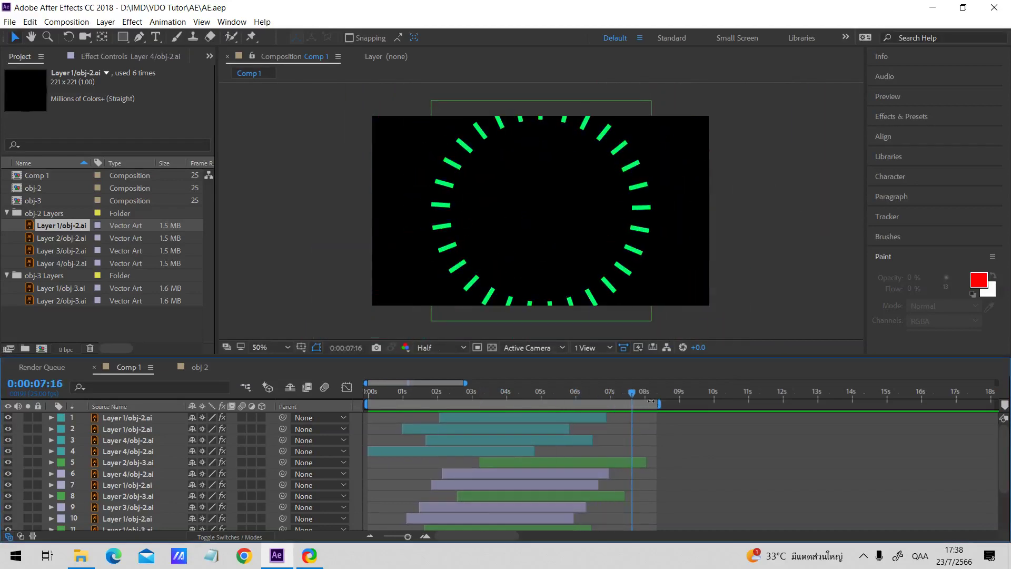
- End the work area at 0:00:09:00 and set the Comp 1 duration to 0:00:09:00
key(space)
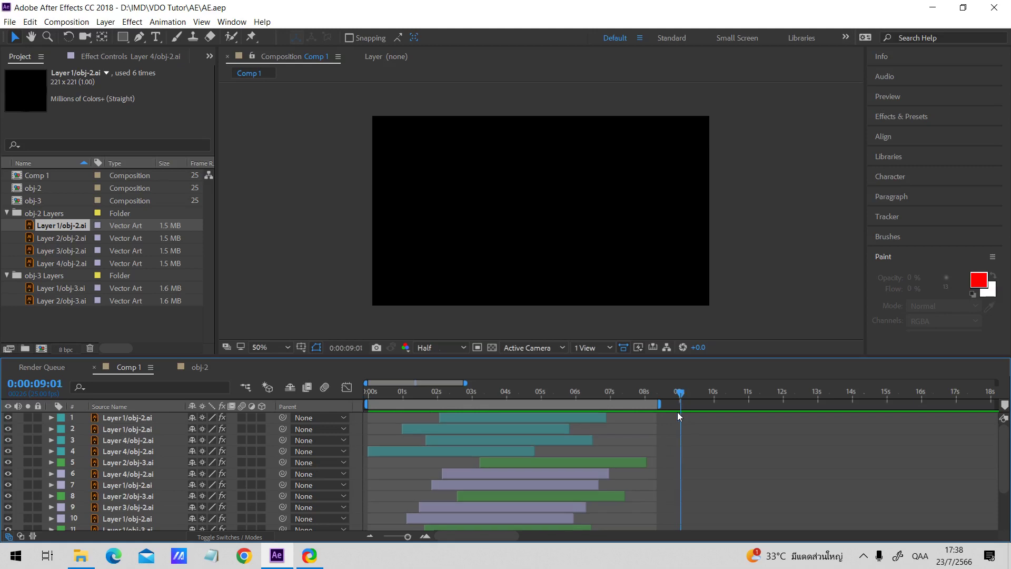
key(Page_Up)
key(n)
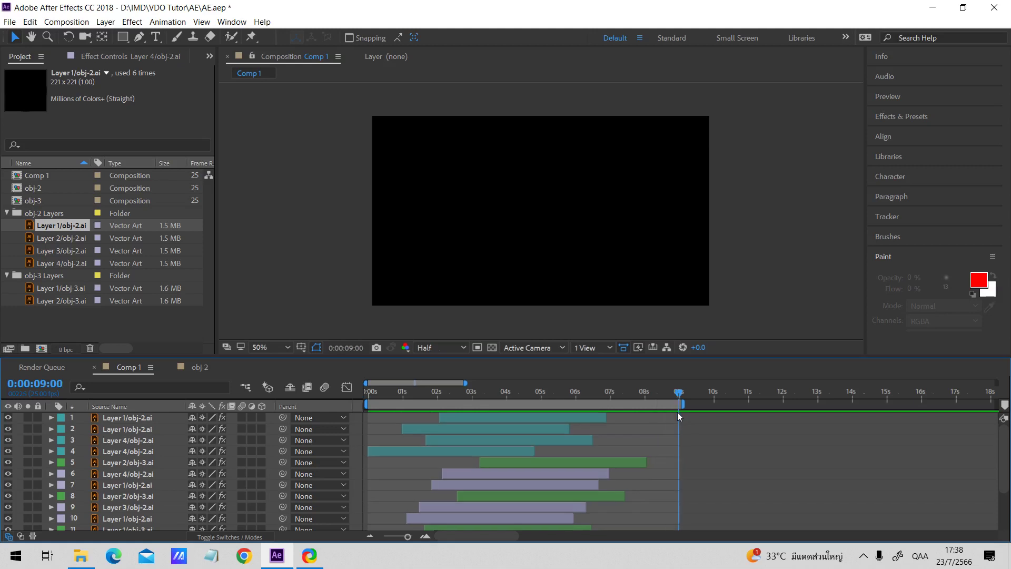
key(ctrl+k)
click(383, 309)
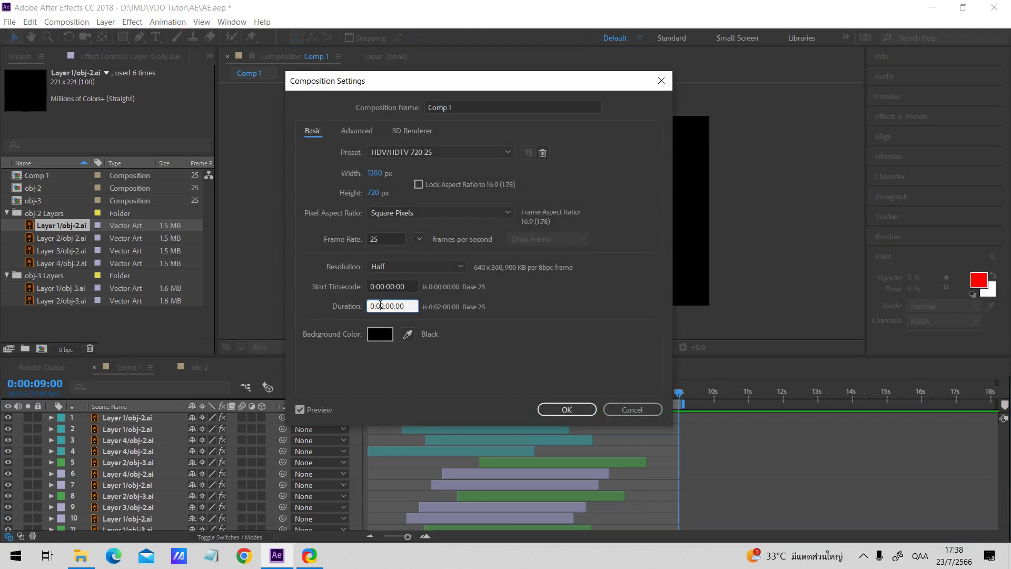
key(BackSpace)
key(Return)
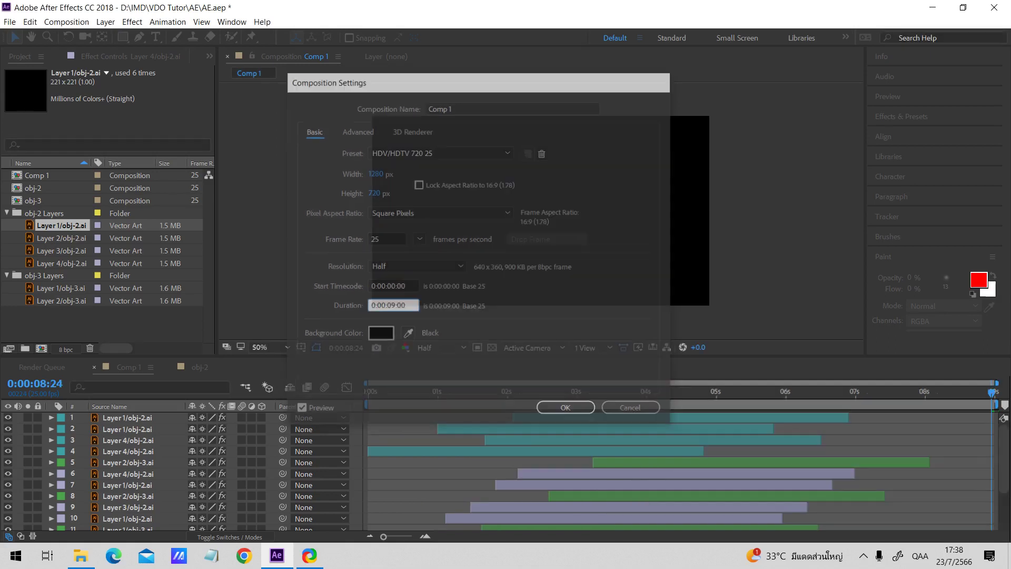
- Scrub through the composition to 0:00:00:21 and identify the solid centre circle's layer by toggling its visibility
drag(367, 394, 1010, 394)
drag(638, 391, 427, 433)
click(545, 248)
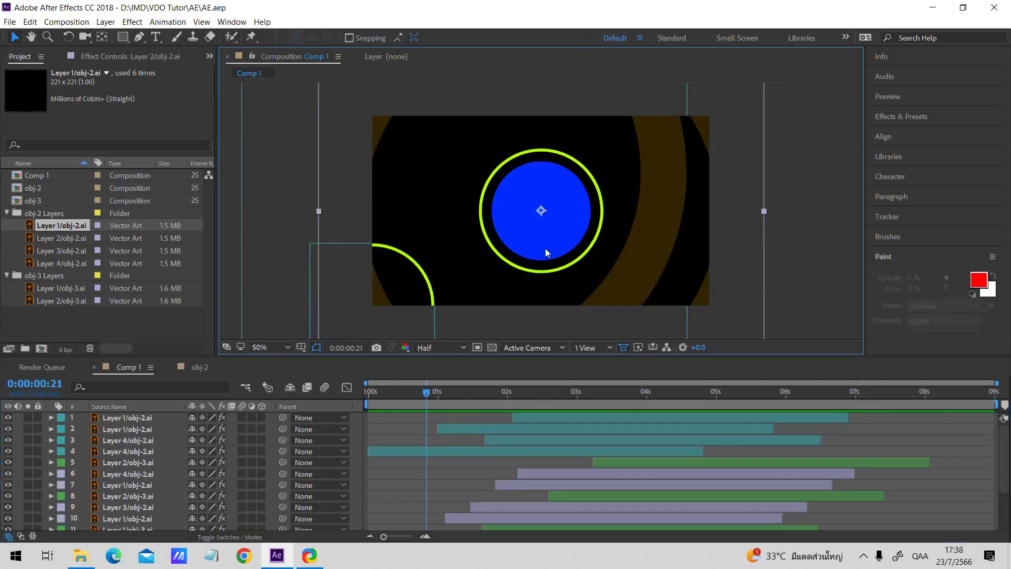
scroll(457, 435, down, 3)
click(429, 493)
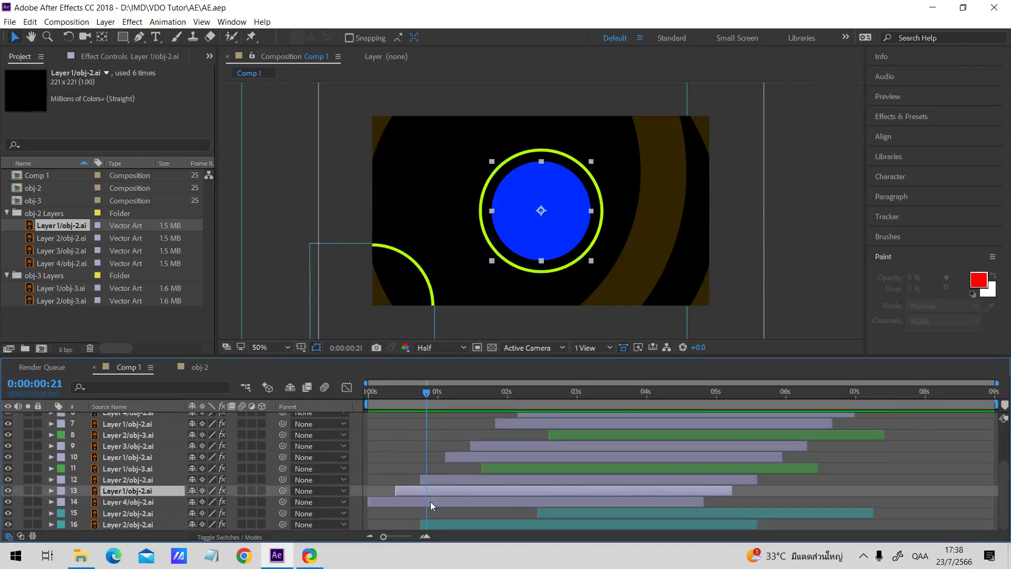
click(8, 491)
click(8, 491)
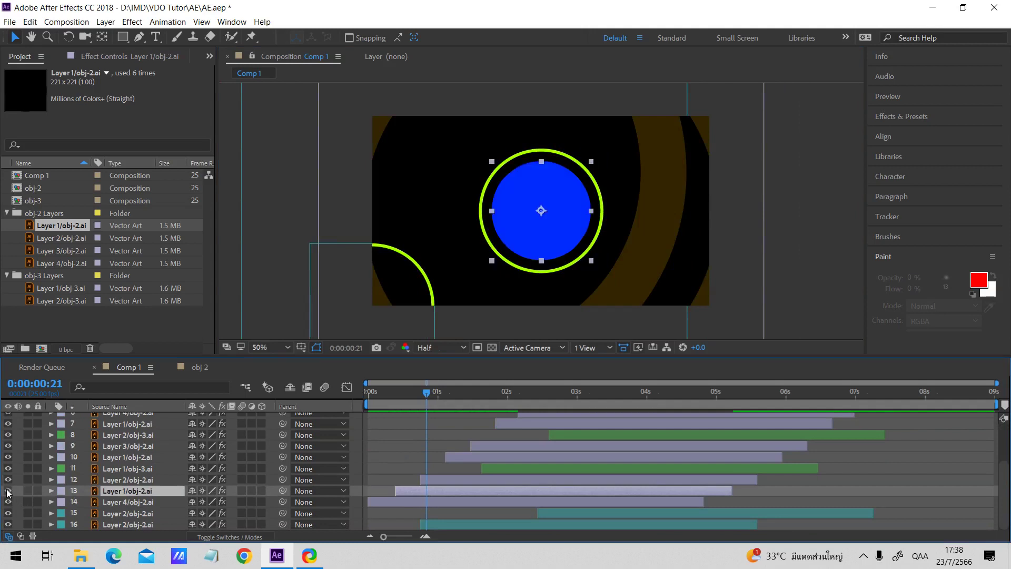
- Apply the Venetian Blinds transition effect to the centre circle's Layer 1/obj-2.ai, layer 13
mouse_move(427, 391)
mouse_down()
mouse_move(404, 391)
mouse_move(426, 396)
mouse_up()
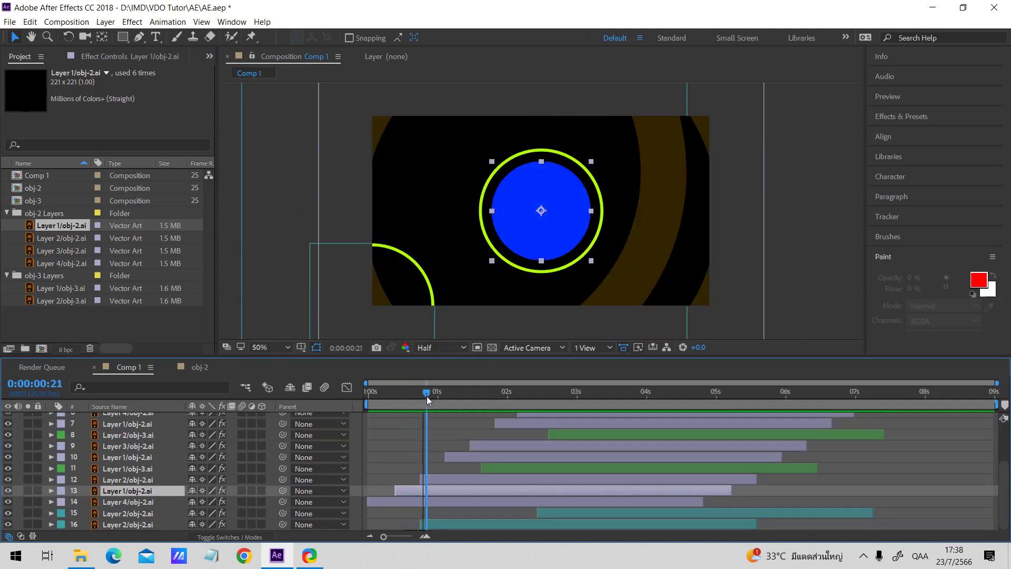
click(133, 22)
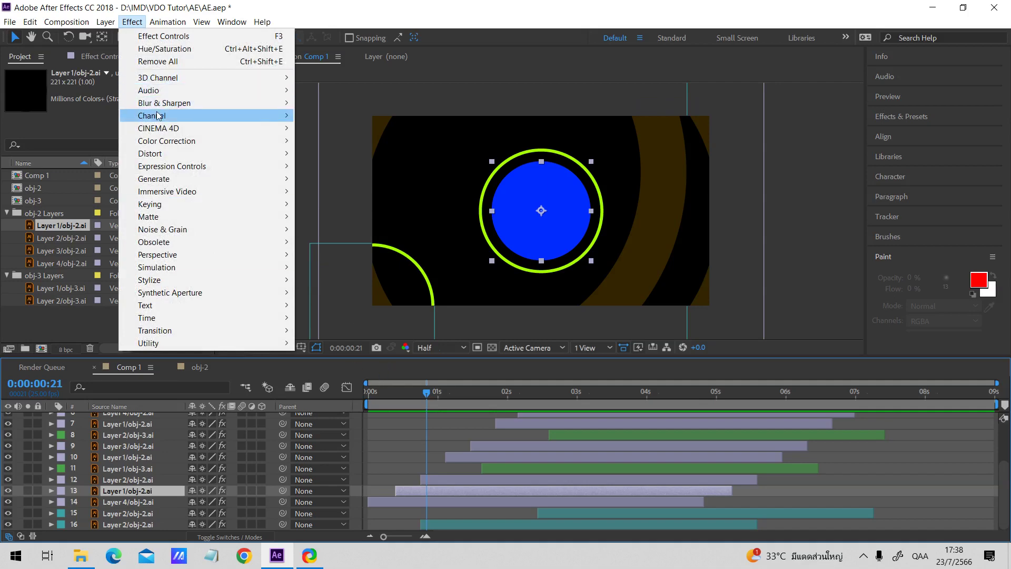
mouse_move(168, 22)
mouse_move(132, 23)
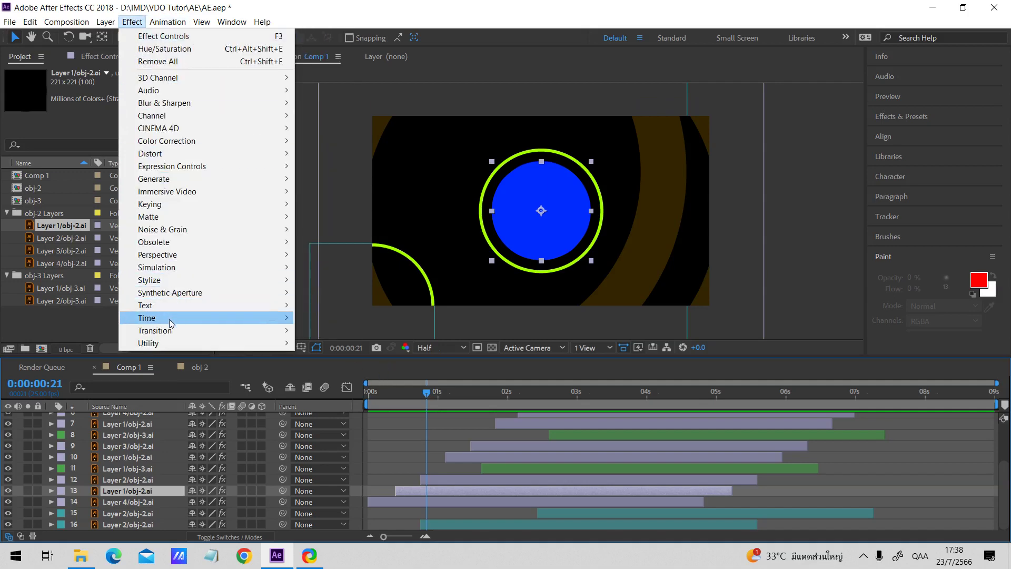
mouse_move(169, 331)
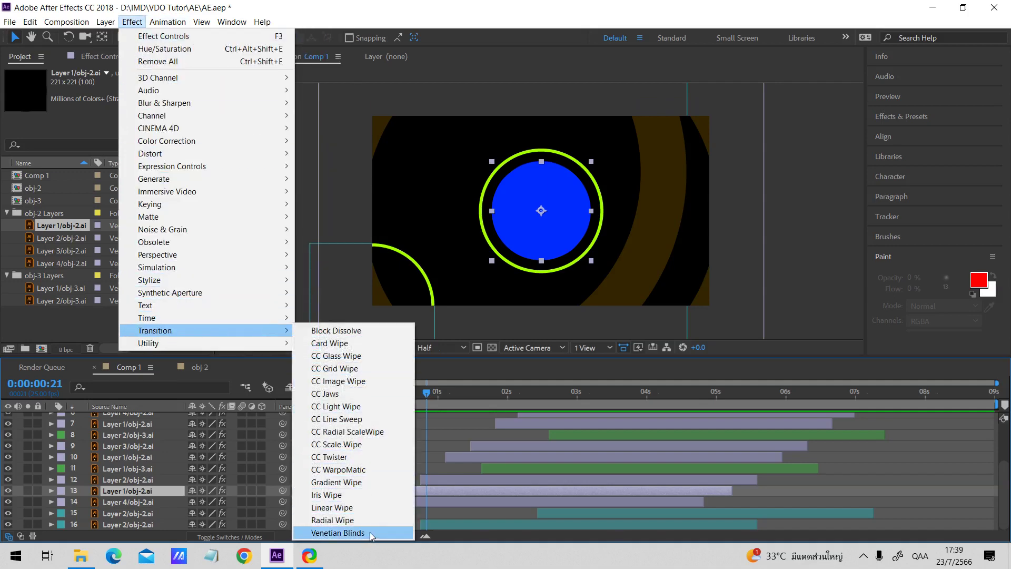
click(338, 533)
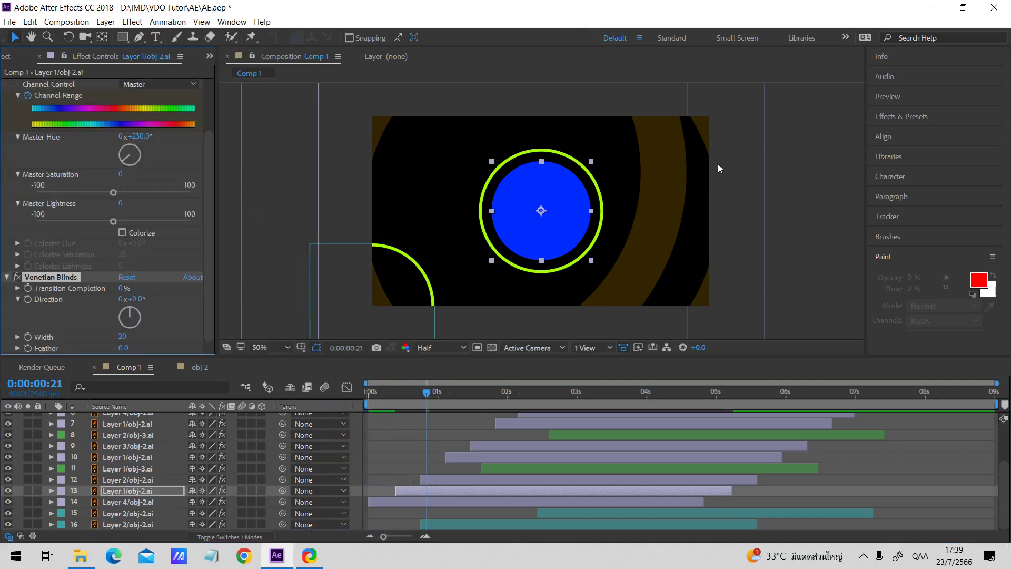
scroll(66, 191, up, 3)
scroll(55, 253, down, 3)
- Set the Venetian Blinds transition completion to 75%, direction to 90° and width to 35
drag(121, 288, 192, 298)
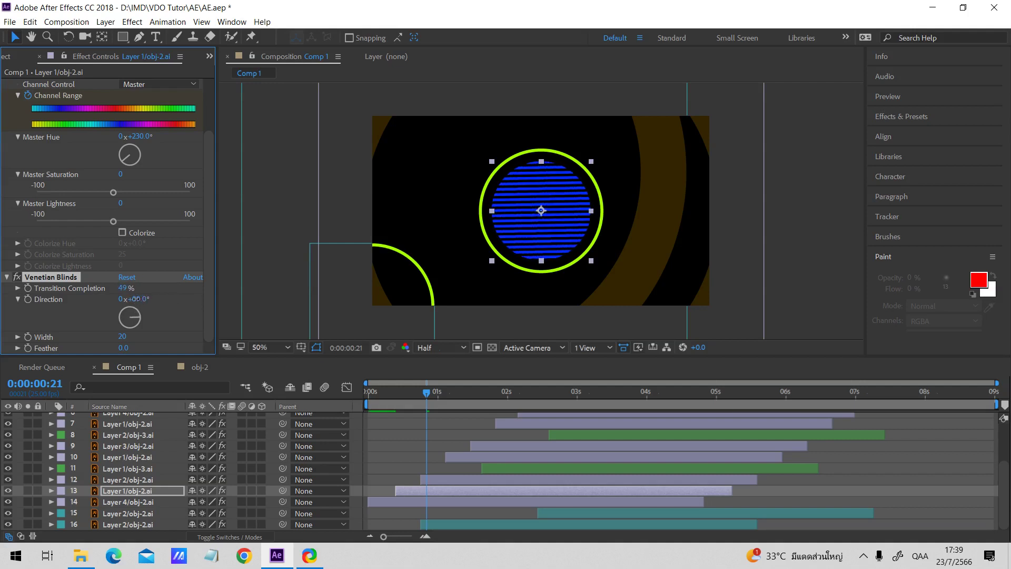
click(184, 311)
mouse_move(123, 336)
mouse_down()
mouse_move(142, 344)
mouse_move(121, 348)
mouse_up()
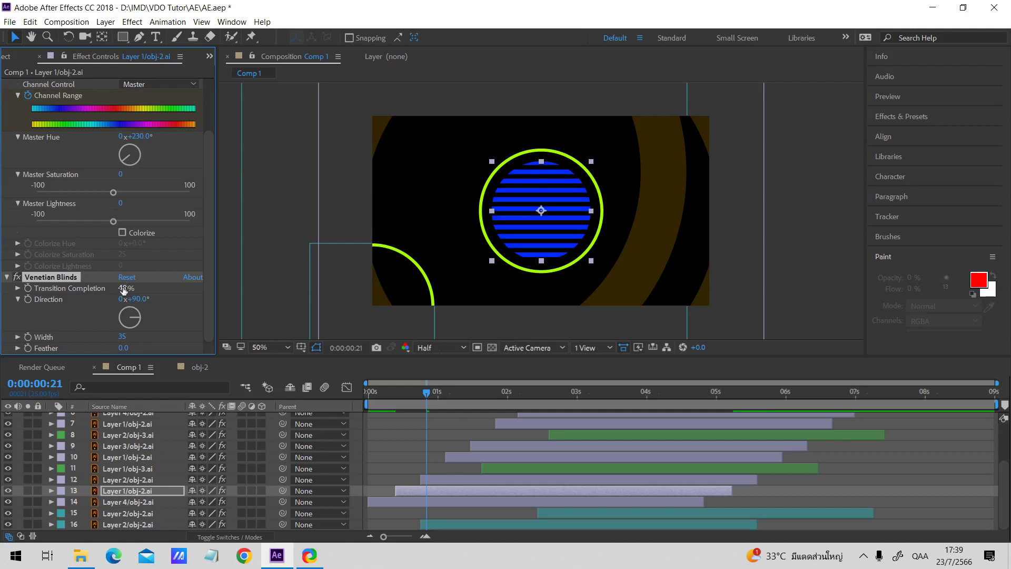
drag(124, 290, 139, 287)
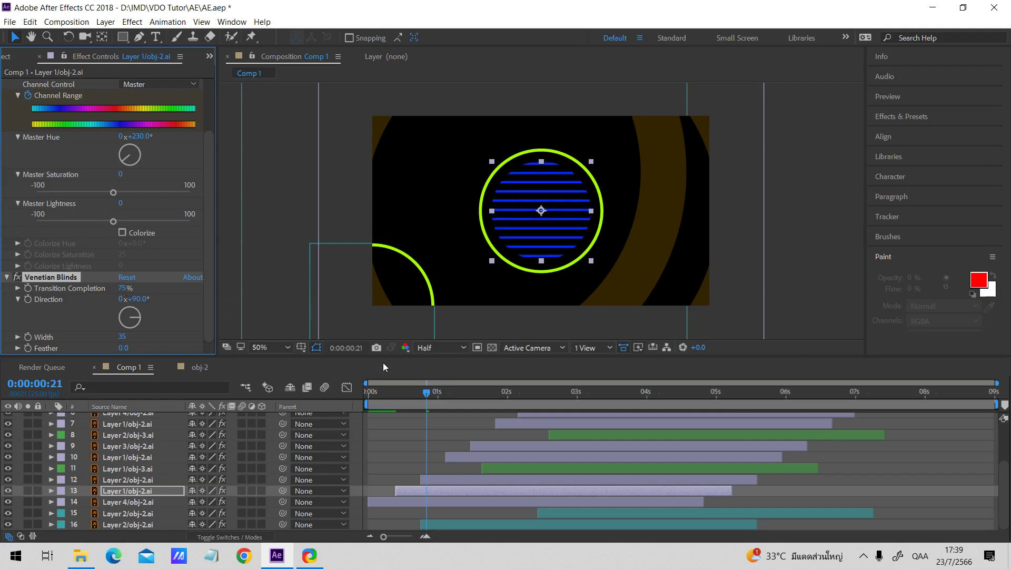
- Scrub to 0:00:01:00 to check the striped centre circle and select its Venetian Blinds effect
click(389, 418)
mouse_move(422, 389)
mouse_down()
mouse_move(381, 393)
mouse_move(458, 392)
mouse_move(437, 392)
mouse_up()
click(72, 279)
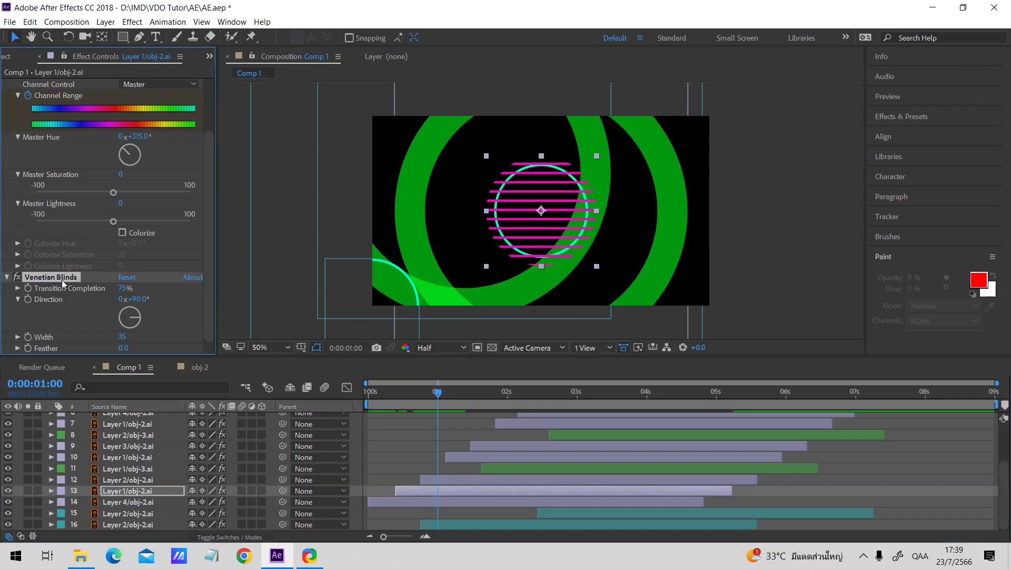
click(432, 431)
- Go to 0:00:02:11 and check layers 7 to 16 one by one to see which shape each one holds
click(463, 393)
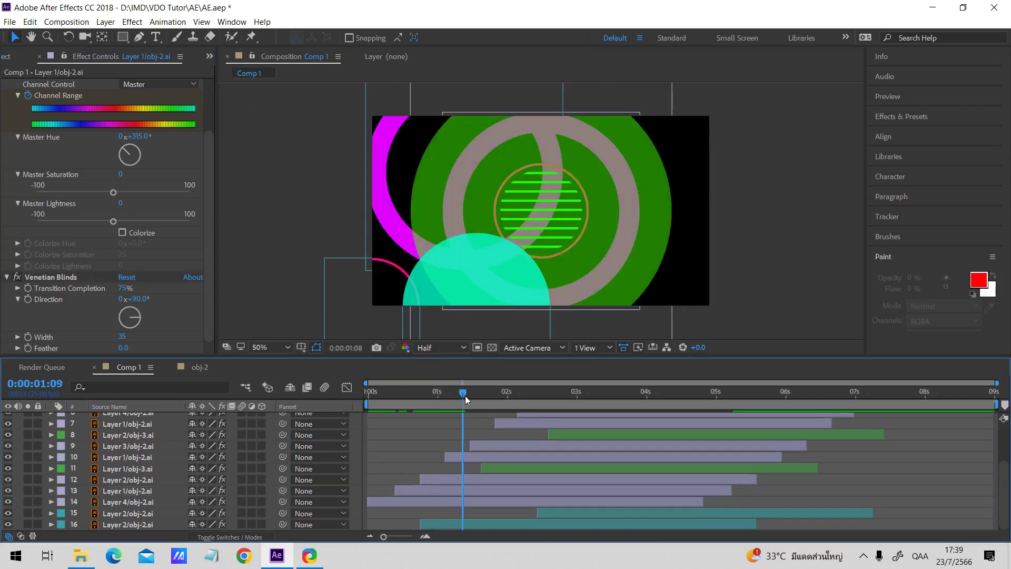
drag(466, 396, 539, 393)
click(558, 287)
click(549, 478)
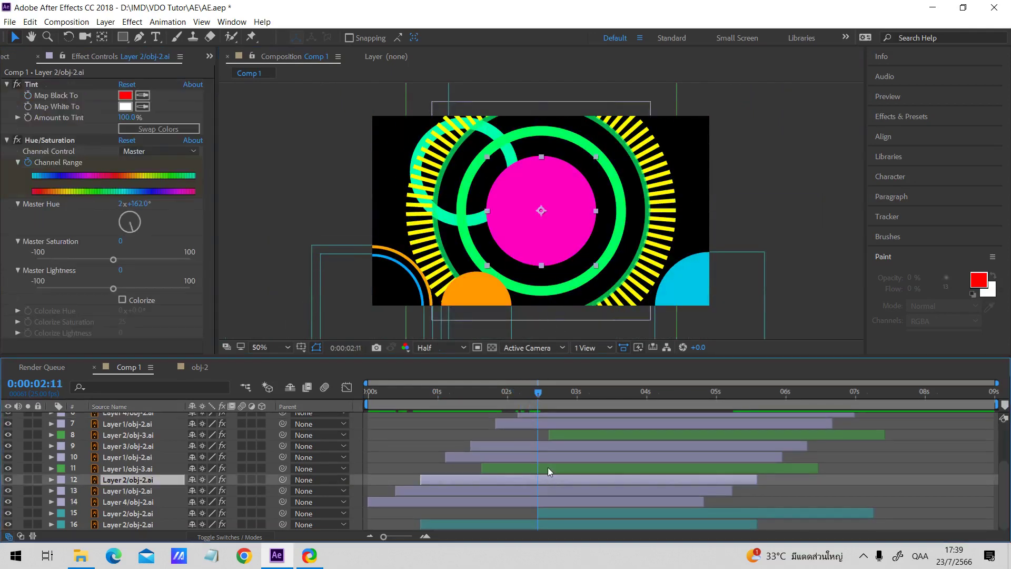
click(548, 467)
click(547, 456)
click(549, 446)
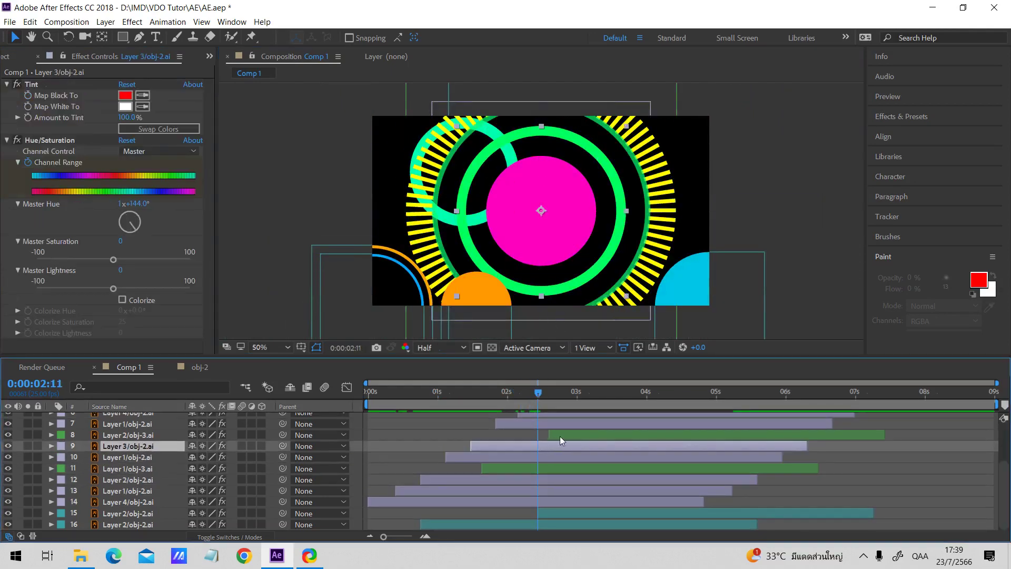
click(560, 436)
click(554, 421)
click(536, 482)
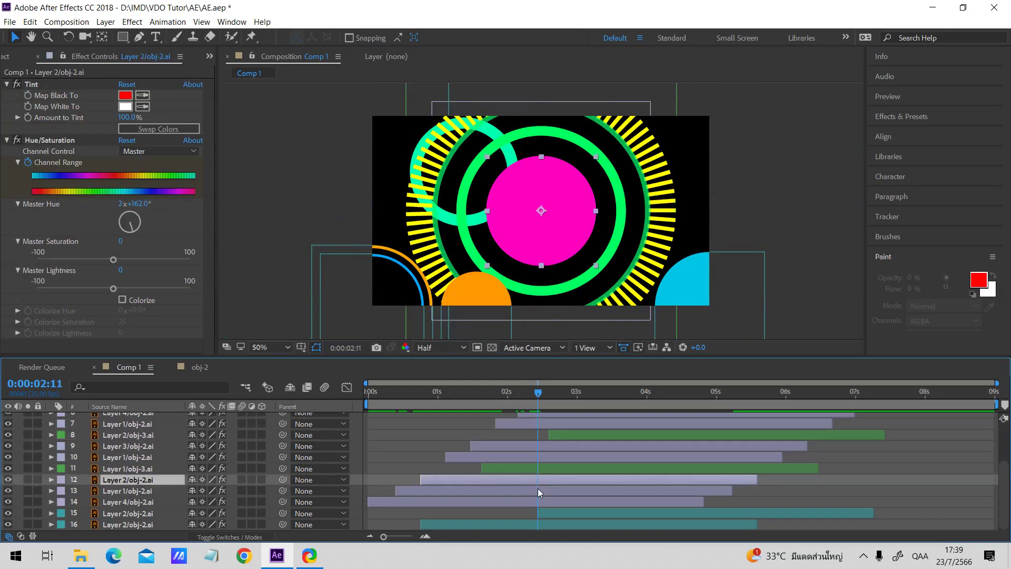
click(539, 491)
click(539, 504)
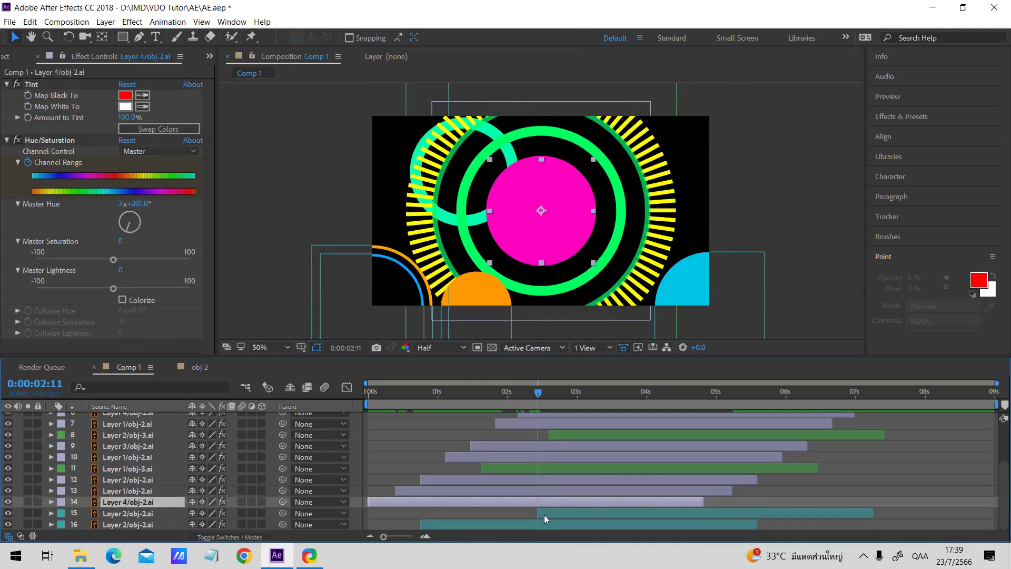
click(545, 514)
click(539, 523)
- Check the uppermost layers, 1 to 4, 6 and 7, to see which shape each one holds
scroll(528, 457, up, 3)
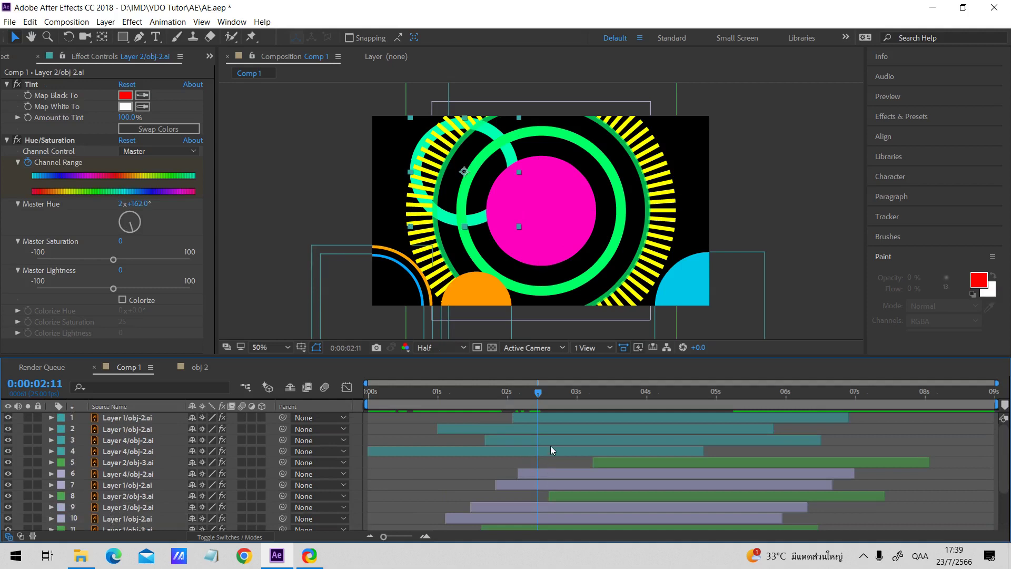
click(543, 473)
click(542, 483)
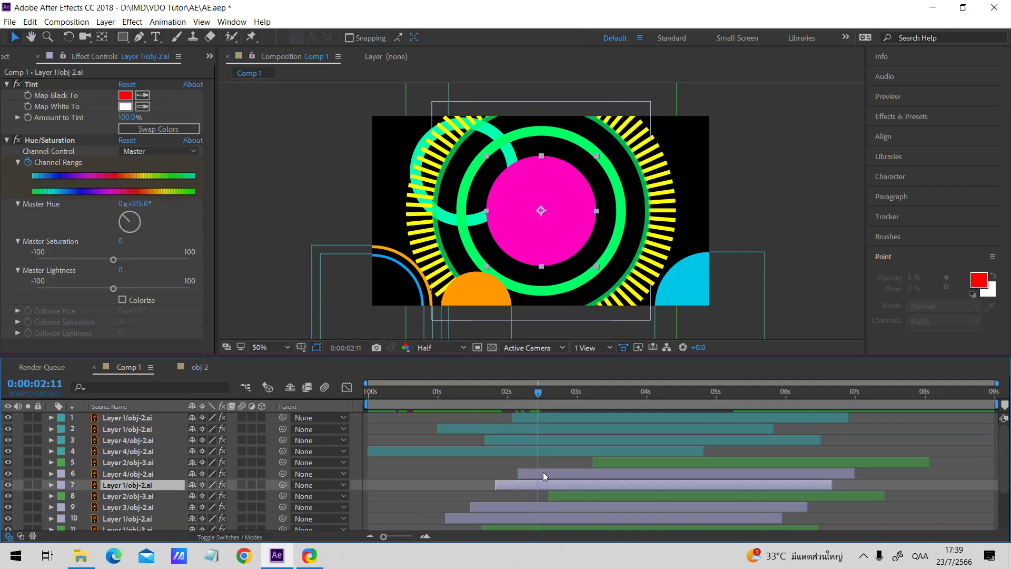
click(543, 472)
click(545, 450)
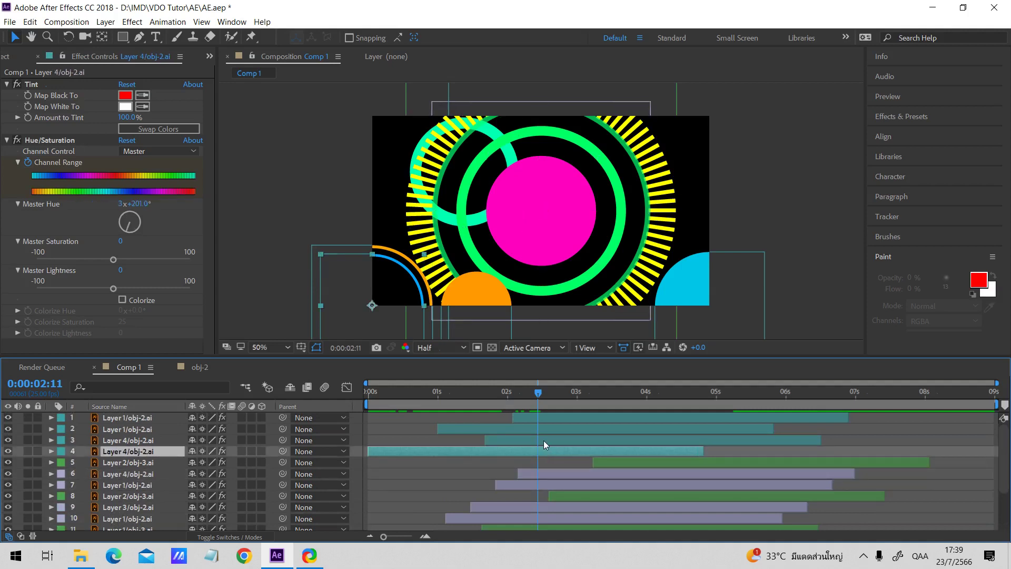
click(544, 440)
click(546, 427)
click(544, 419)
scroll(540, 447, down, 3)
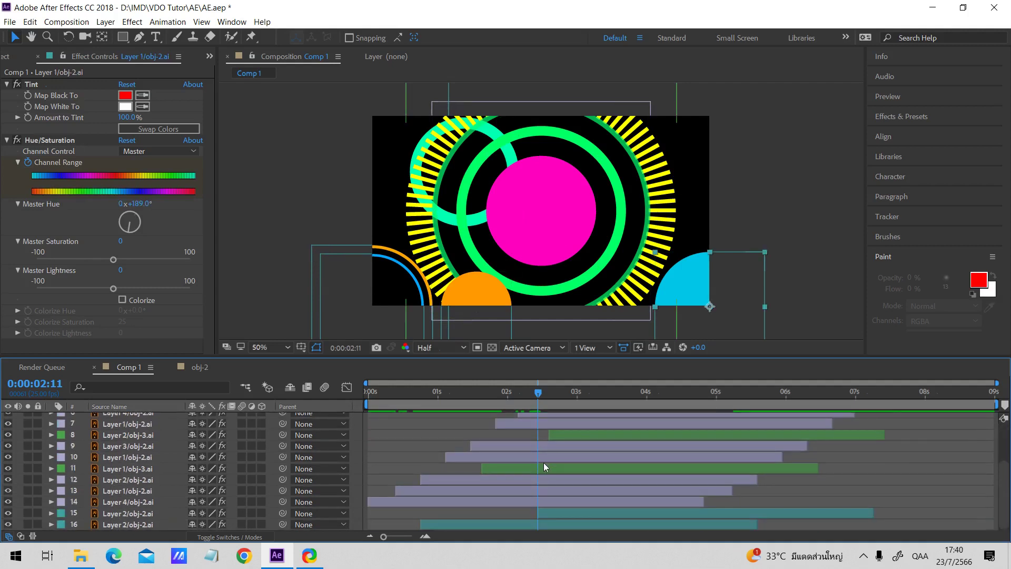
- Apply the last used effect, Venetian Blinds, to the green centre ring's Layer 3/obj-2.ai, layer 9
click(545, 478)
click(539, 503)
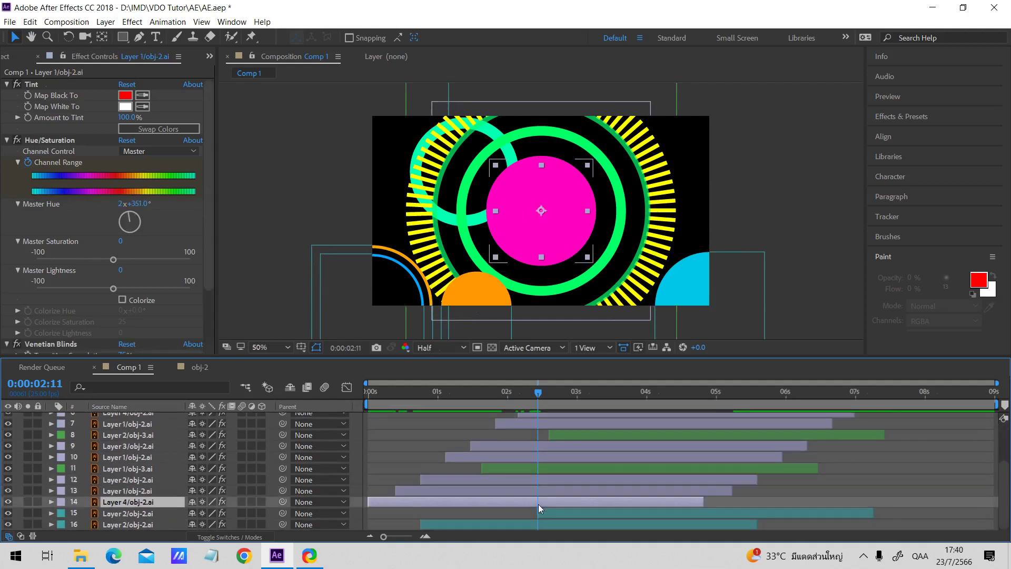
click(548, 456)
click(549, 445)
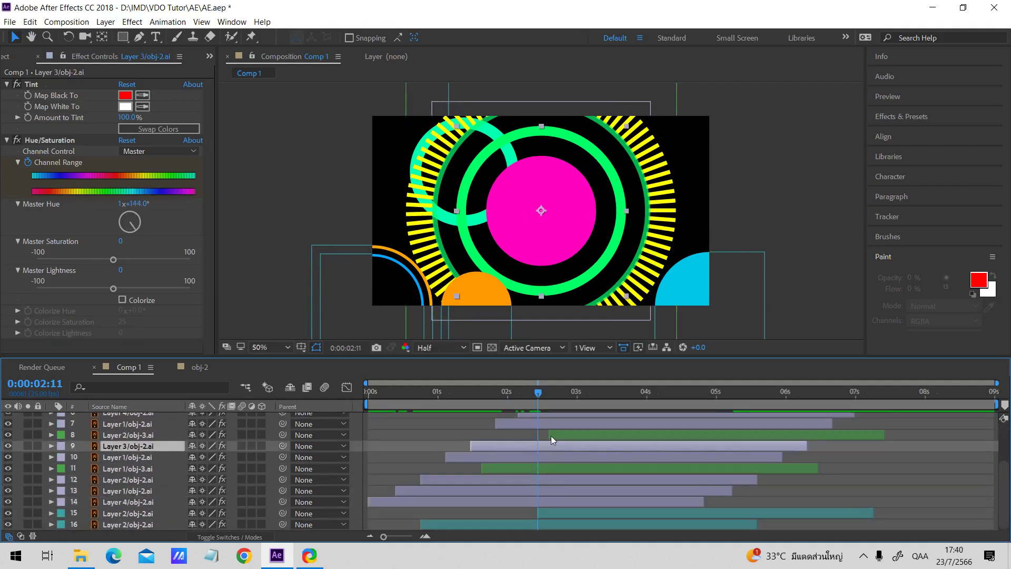
key(ctrl+alt+shift+e)
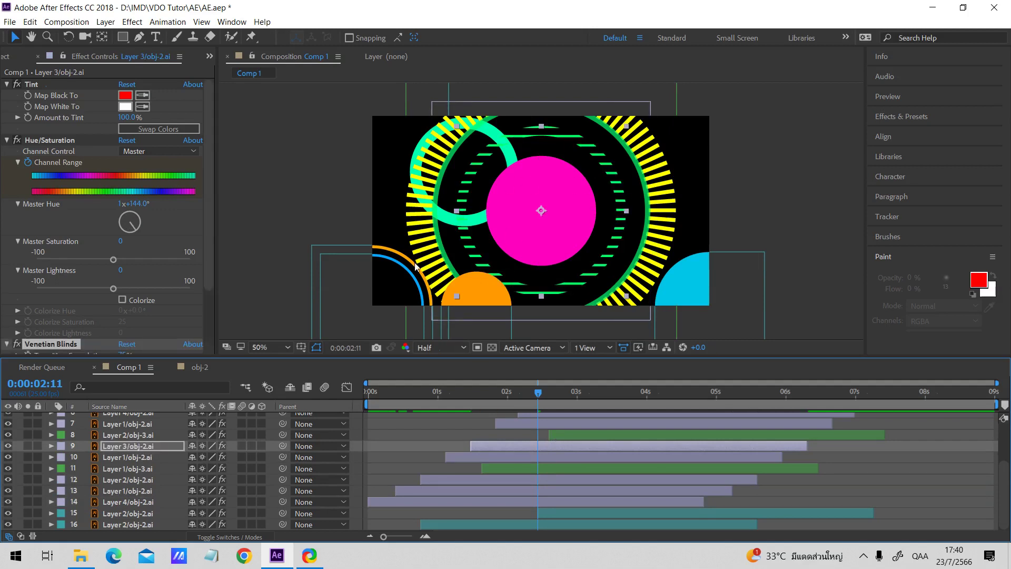
- Set the ring's Venetian Blinds transition completion to 34% and width to 29
scroll(108, 288, down, 4)
drag(125, 290, 113, 288)
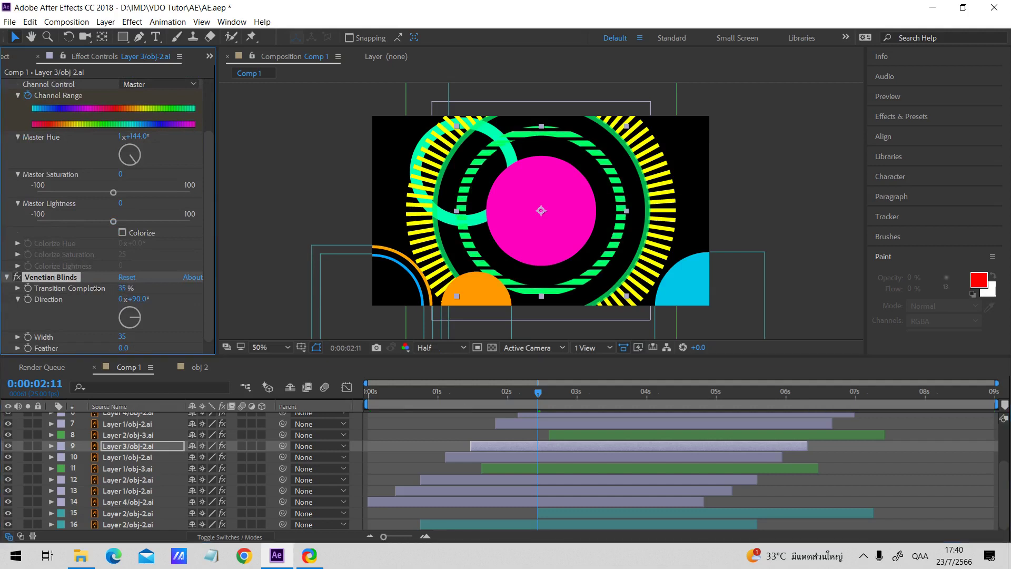
drag(120, 337, 114, 337)
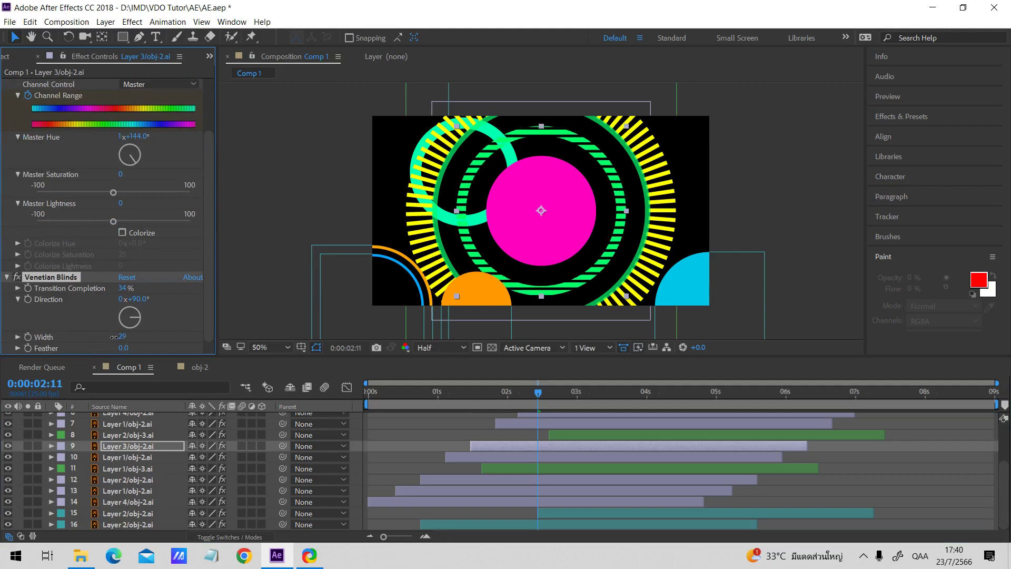
click(437, 421)
- Scrub through the composition to 0:00:07:13 and play a preview of the striped circles
drag(449, 388, 897, 401)
scroll(791, 425, up, 3)
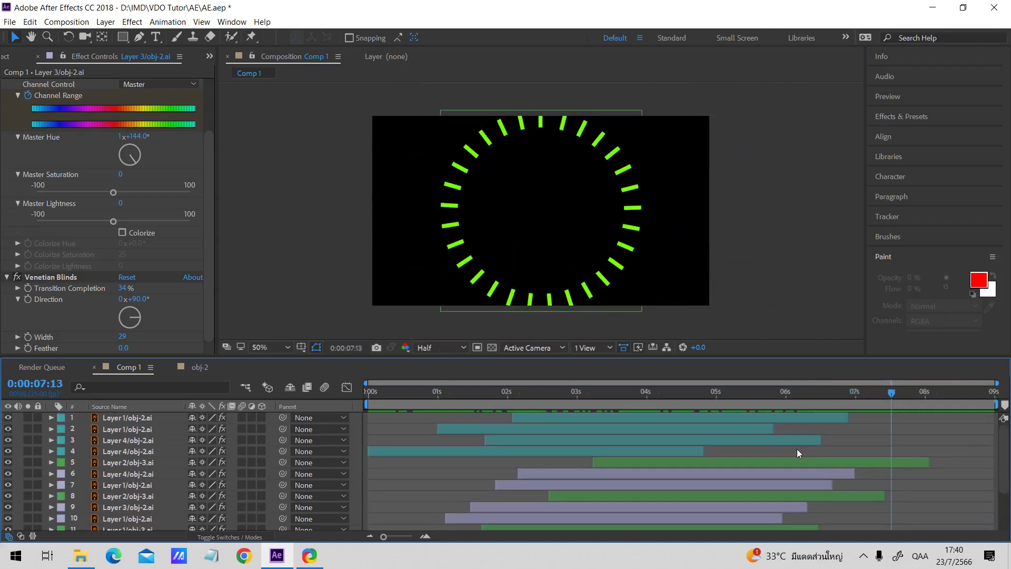
key(space)
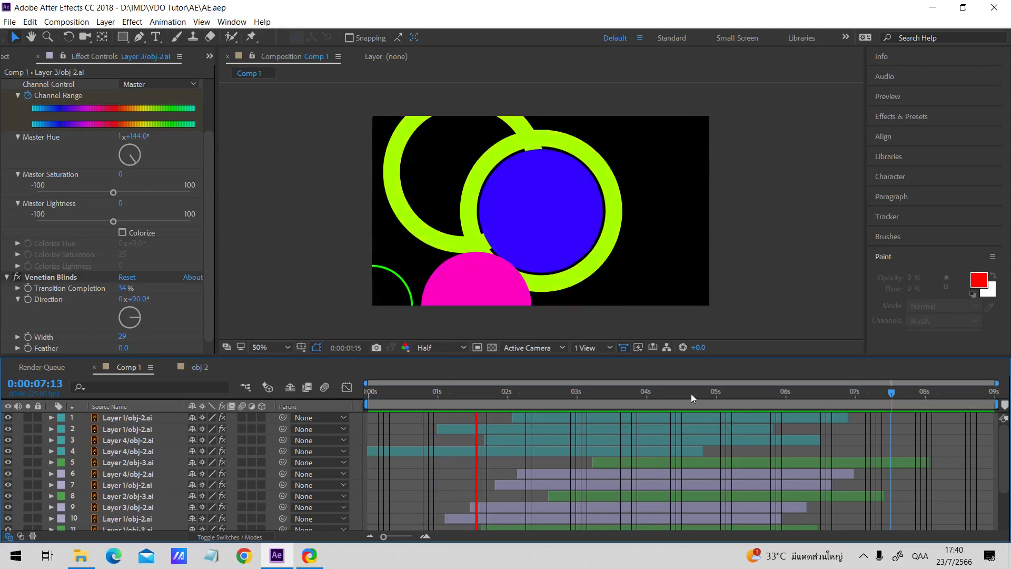
- Move to 0:00:04:16 and reveal the keyframed properties of Layer 1/obj-2.ai, layer 1
click(691, 393)
key(space)
click(691, 417)
key(u)
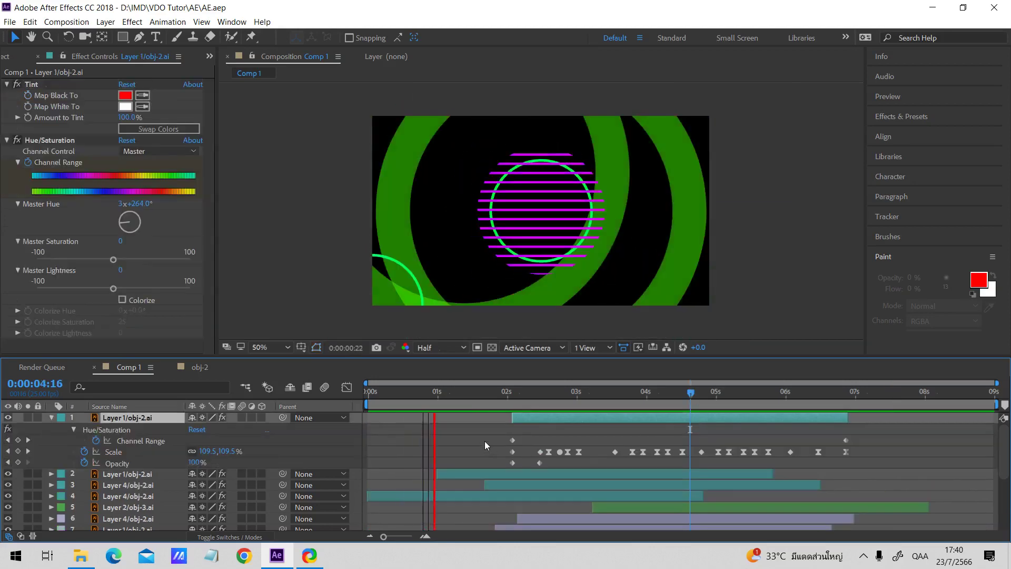
- Review the whole animation by scrubbing and previewing it up to the last frame at 0:00:08:24
click(593, 392)
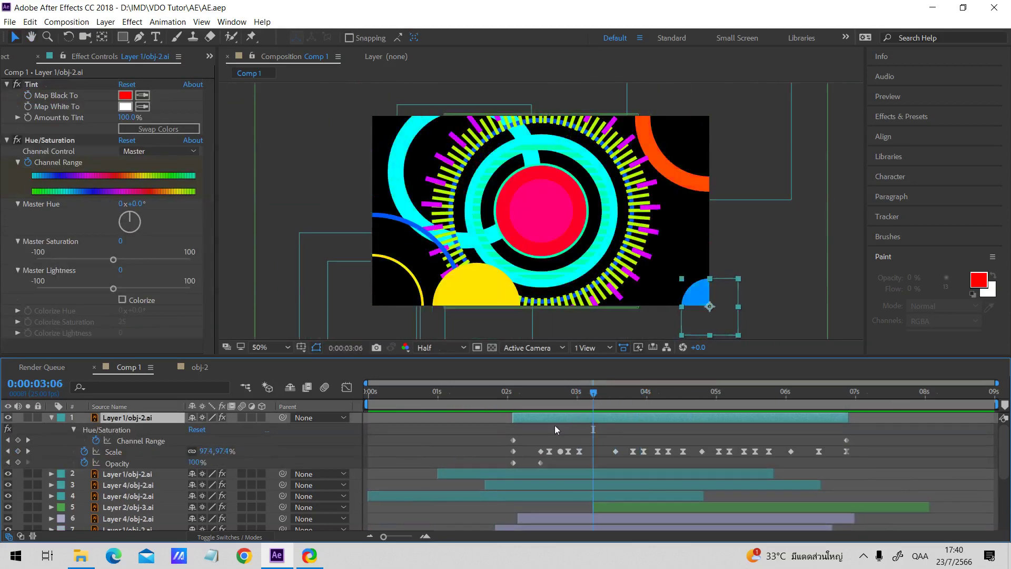
drag(485, 393, 748, 409)
key(space)
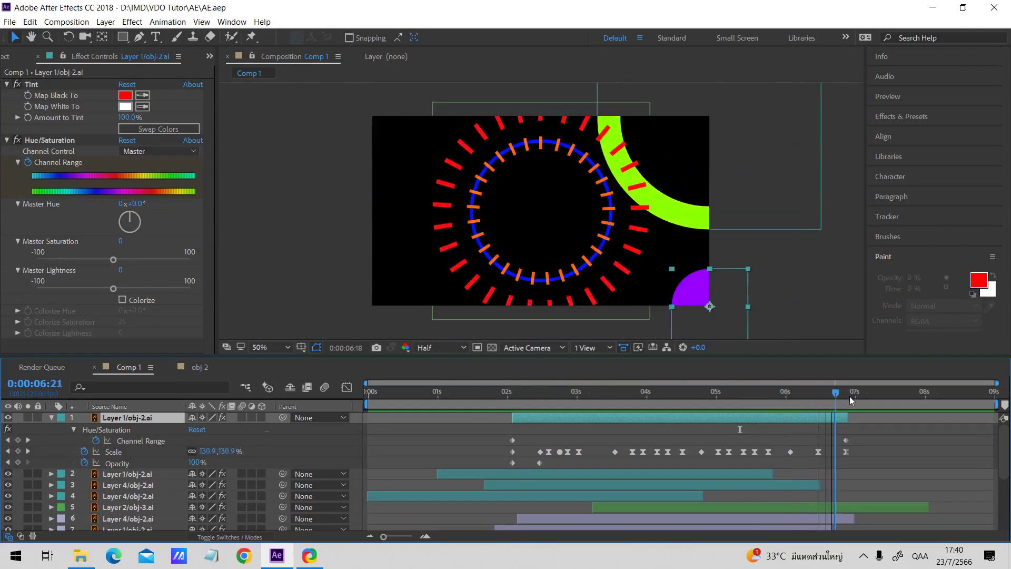
drag(496, 394, 663, 383)
click(529, 433)
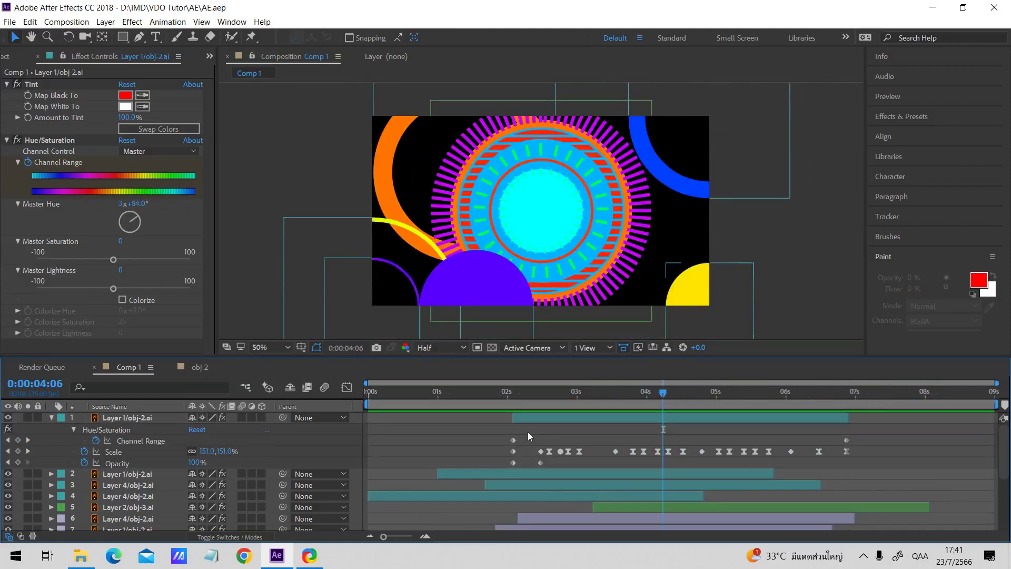
drag(535, 432, 824, 450)
drag(614, 396, 938, 478)
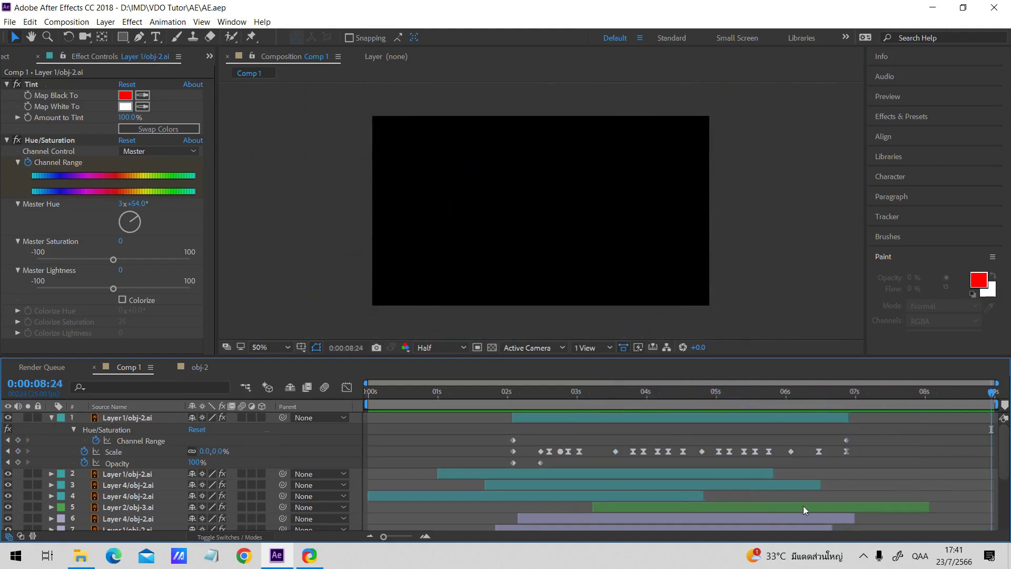